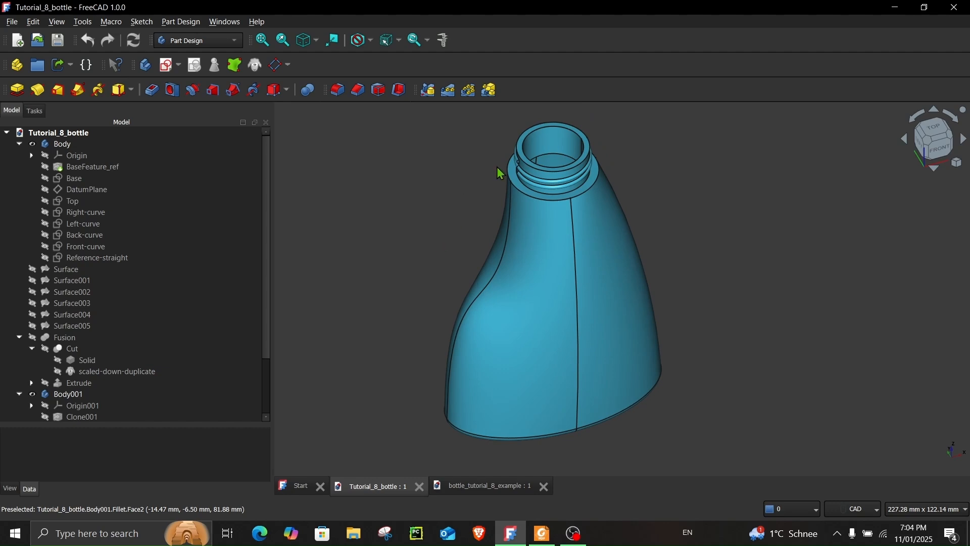
# Examine the finished bottle model from all sides, including its base, threaded neck and curved side profile.
pyautogui.scroll(5, 499, 169)
pyautogui.scroll(-7, 547, 176)
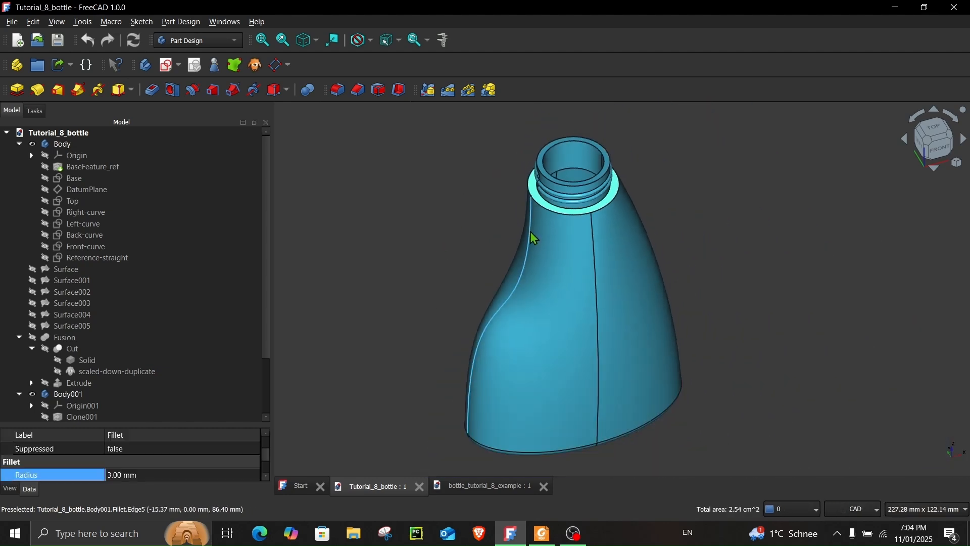
pyautogui.moveTo(522, 310); pyautogui.dragTo(524, 173, button='middle')
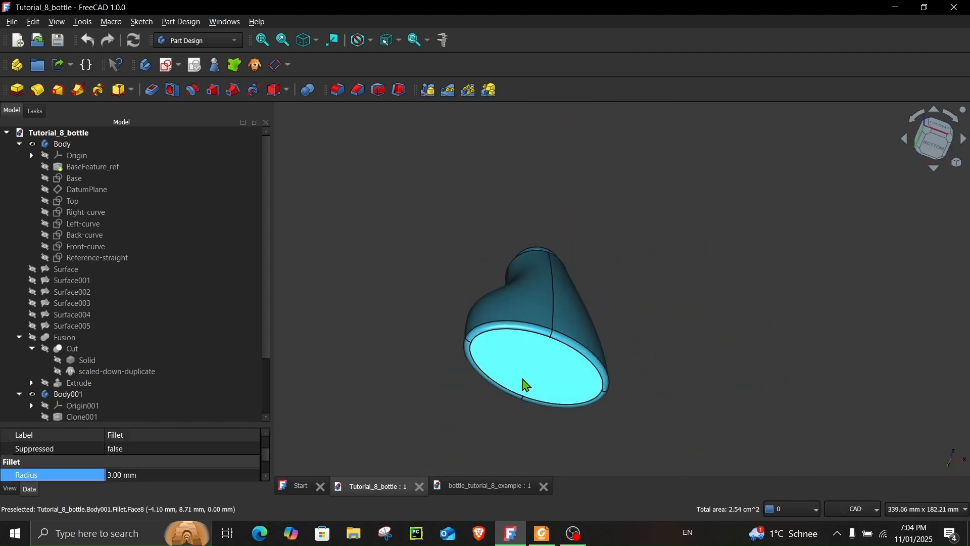
pyautogui.moveTo(364, 252); pyautogui.dragTo(556, 286, button='middle')
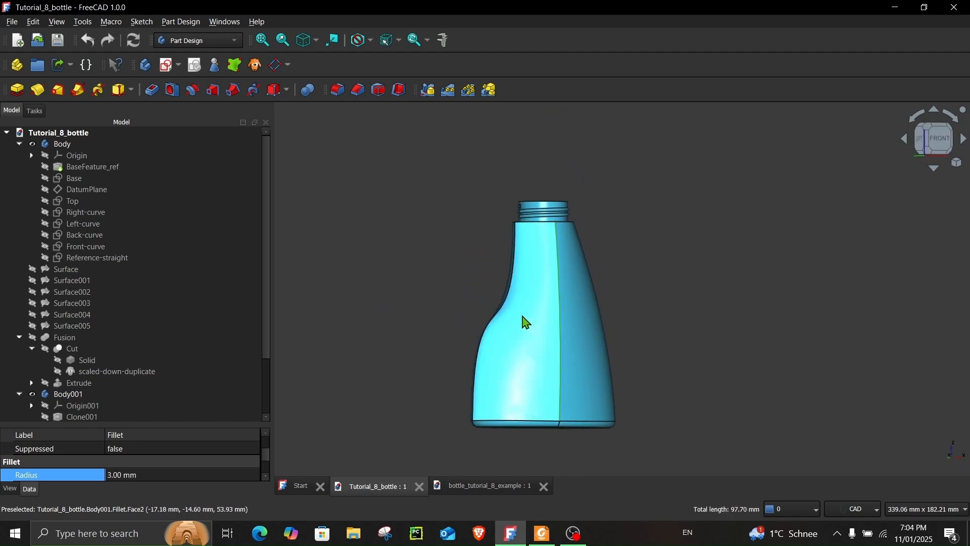
pyautogui.moveTo(524, 321); pyautogui.dragTo(559, 350, button='middle')
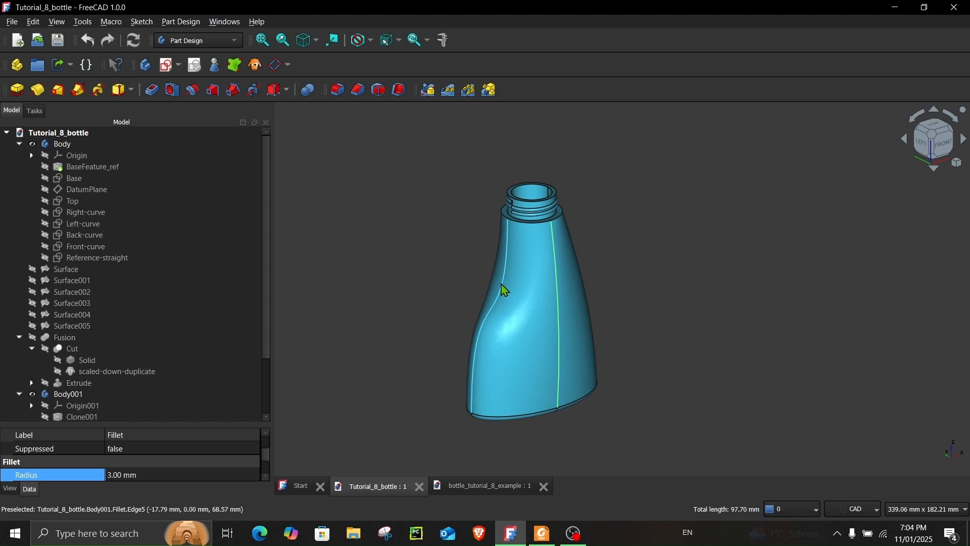
pyautogui.moveTo(502, 289); pyautogui.dragTo(814, 331, button='middle')
pyautogui.scroll(5, 444, 344)
pyautogui.scroll(-4, 442, 342)
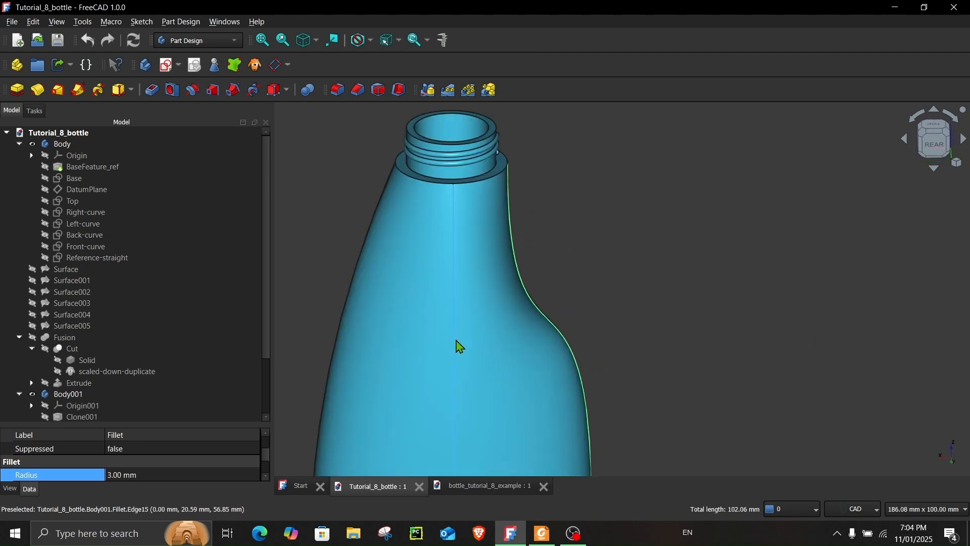
pyautogui.moveTo(459, 384); pyautogui.dragTo(540, 312, button='middle')
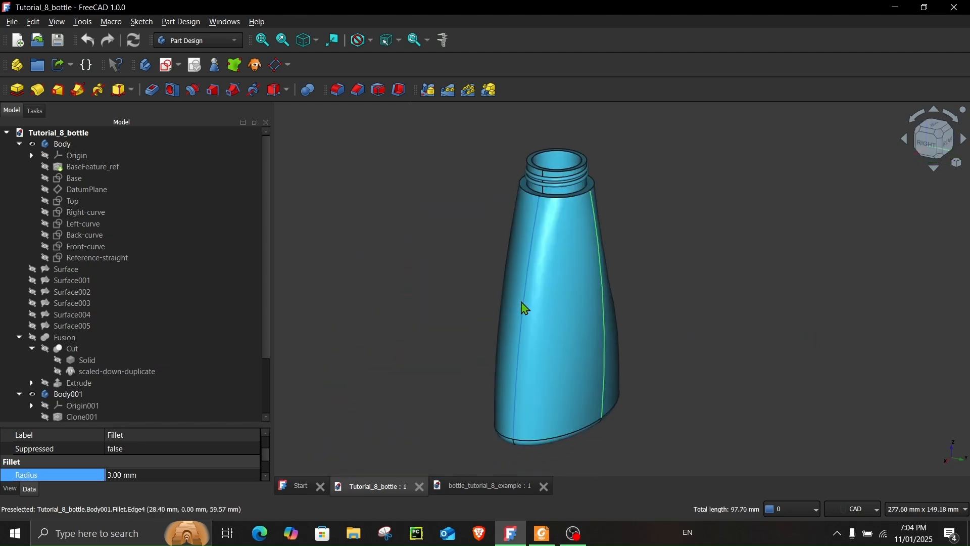
pyautogui.click(464, 348)
pyautogui.scroll(-3, 464, 349)
pyautogui.moveTo(463, 354); pyautogui.dragTo(617, 318, button='middle')
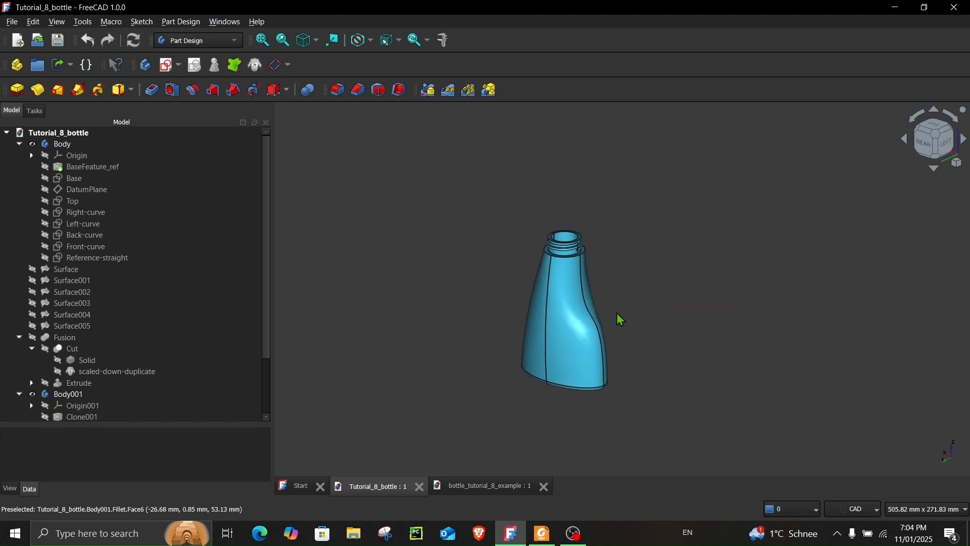
pyautogui.scroll(4, 617, 315)
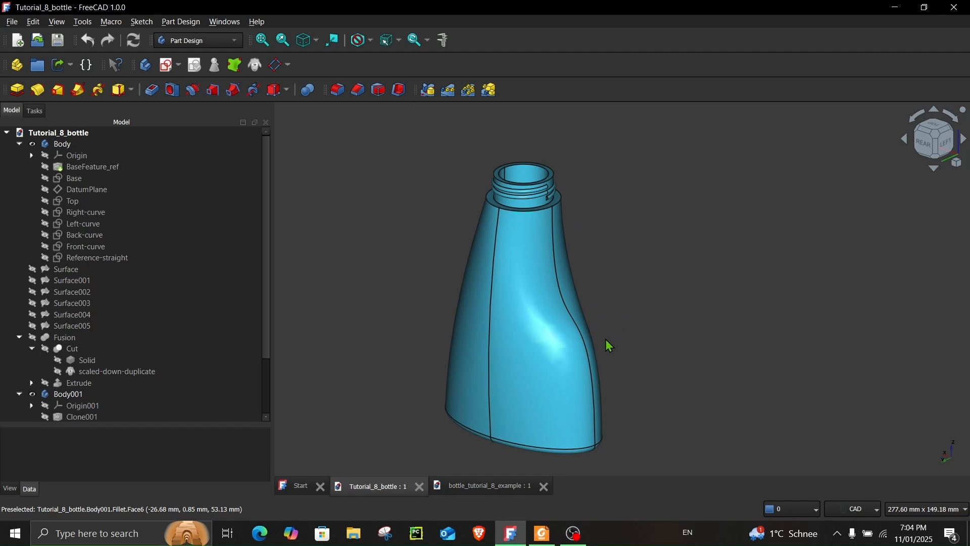
pyautogui.scroll(2, 617, 349)
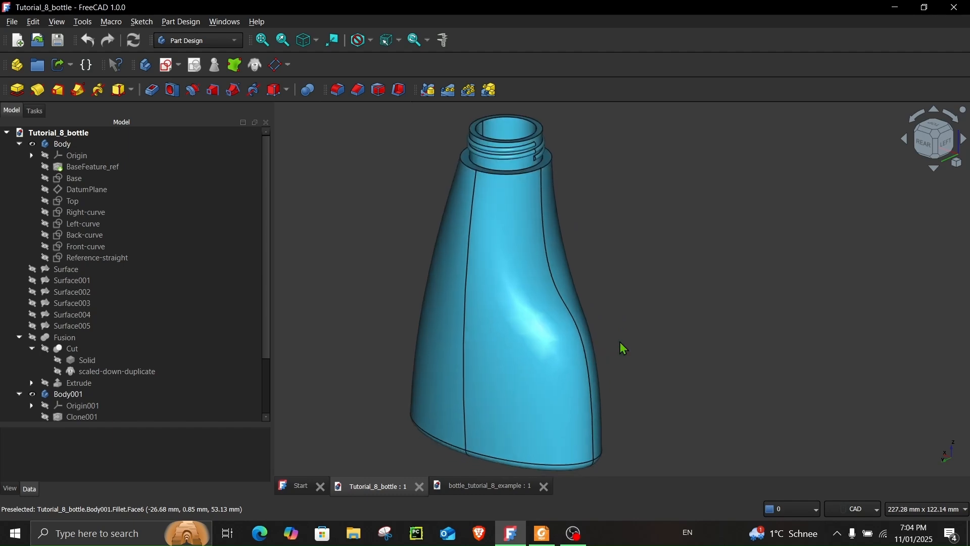
# Switch to Foxit Reader and read through the "Loft using multiple guides" slides on sketches, surfacing methods and wall thickness.
pyautogui.click(542, 533)
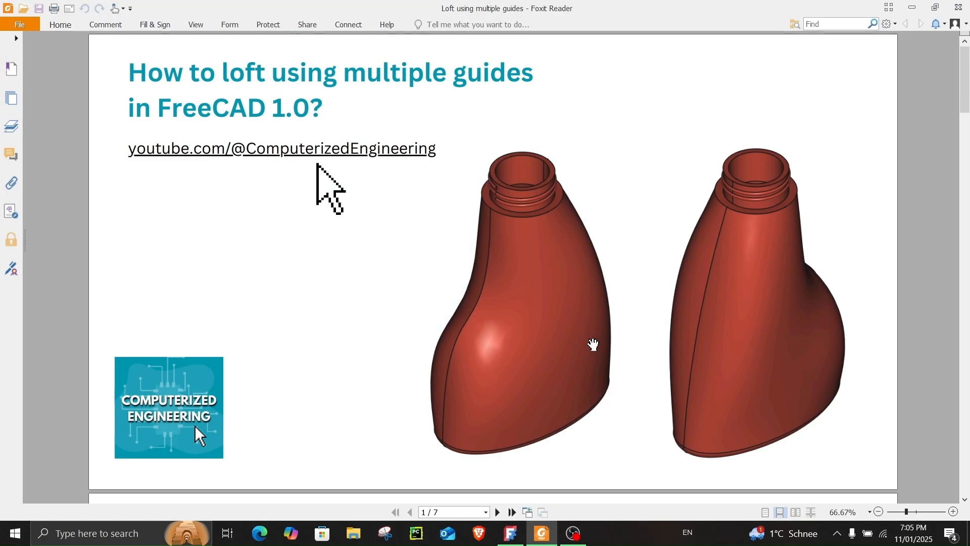
pyautogui.scroll(-10, 594, 344)
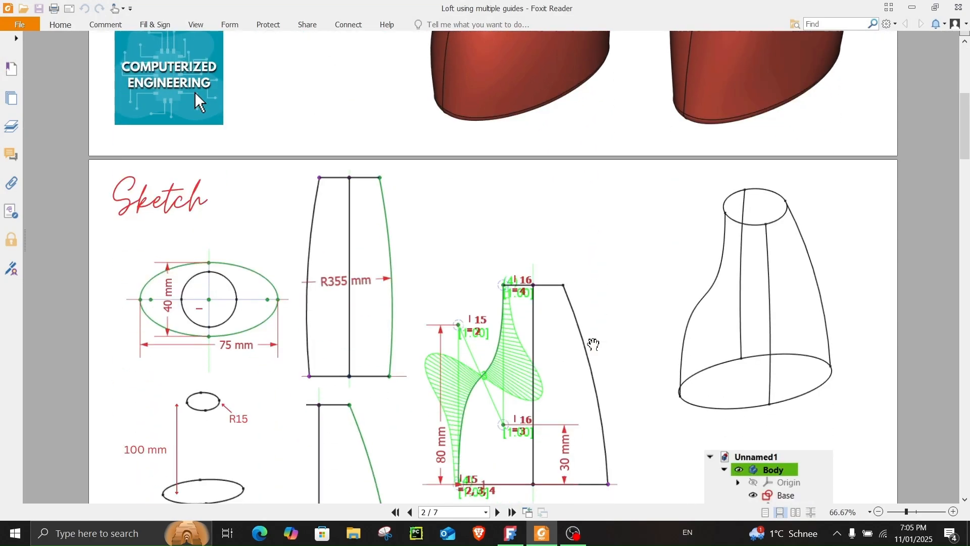
pyautogui.scroll(-3, 594, 344)
pyautogui.scroll(-14, 594, 344)
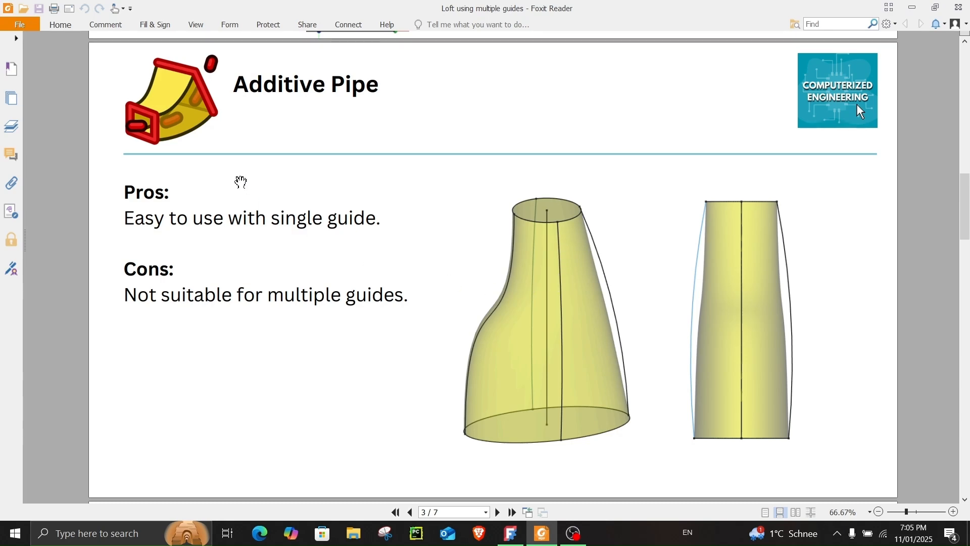
pyautogui.scroll(-10, 251, 179)
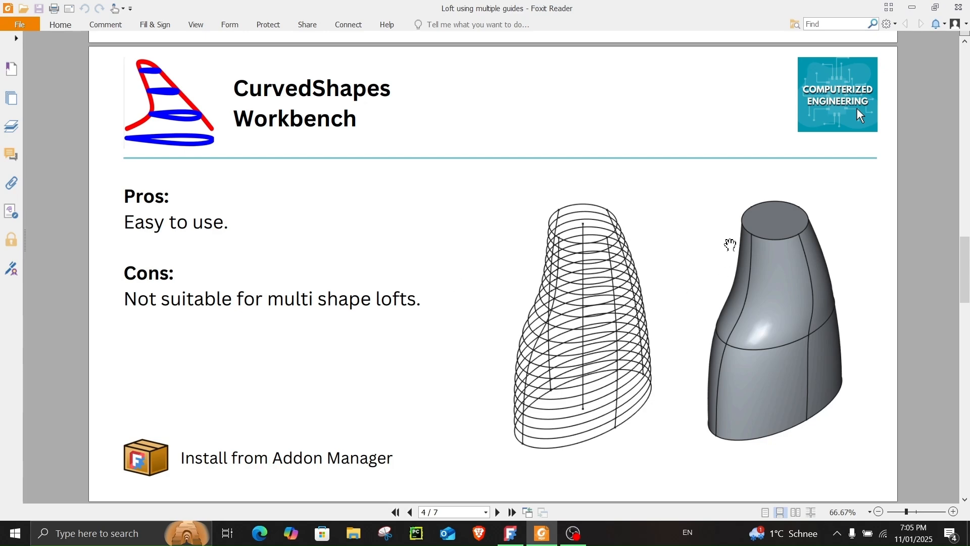
pyautogui.scroll(-8, 570, 358)
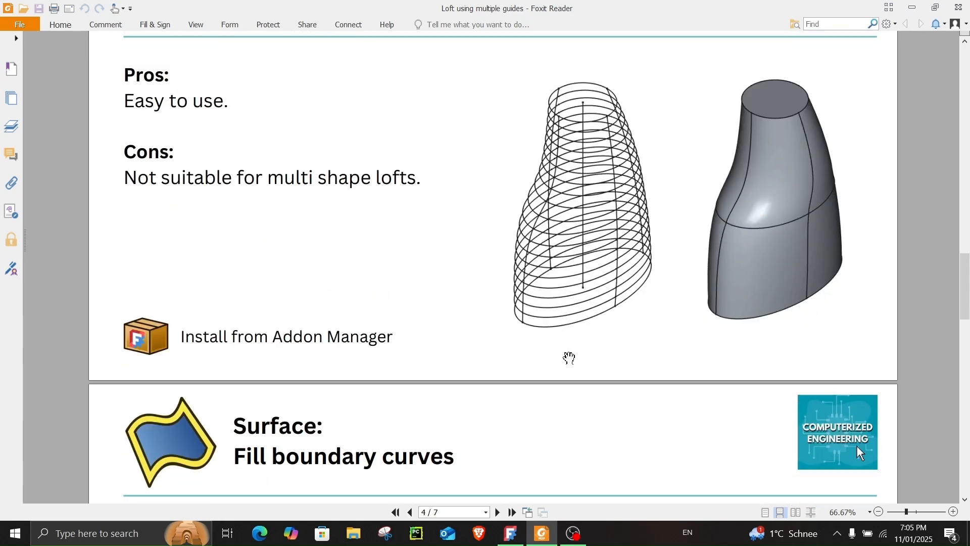
pyautogui.scroll(-3, 286, 187)
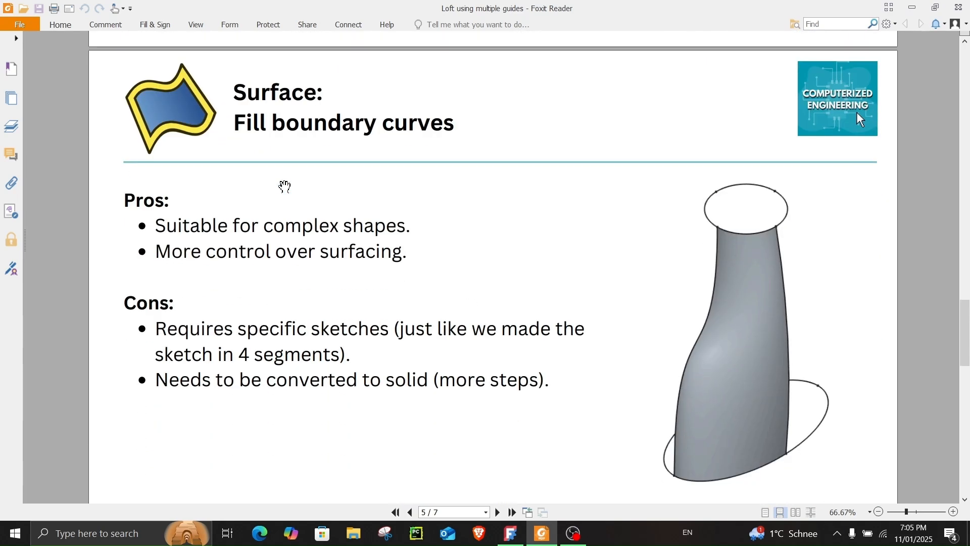
pyautogui.scroll(-10, 285, 187)
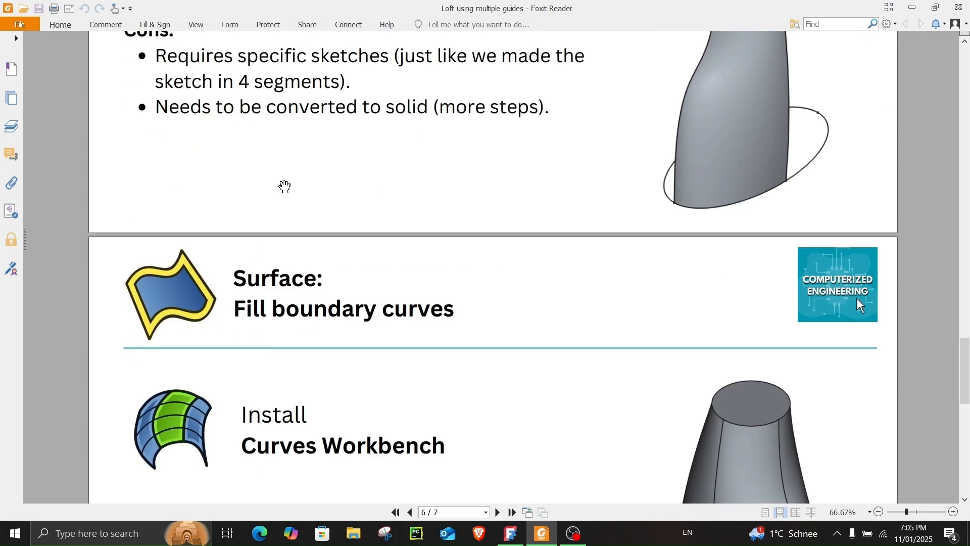
pyautogui.scroll(-4, 285, 187)
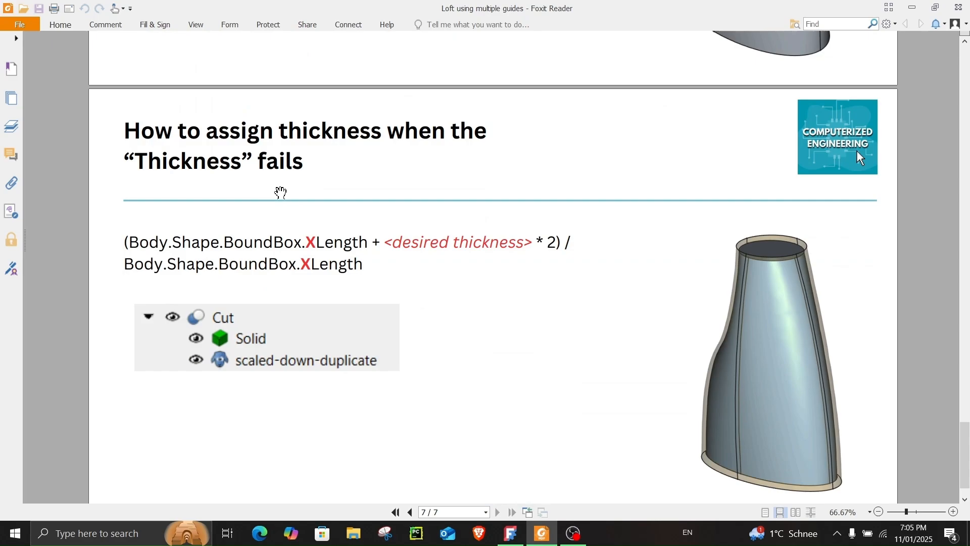
pyautogui.scroll(-2, 573, 336)
pyautogui.moveTo(960, 450); pyautogui.dragTo(965, 63)
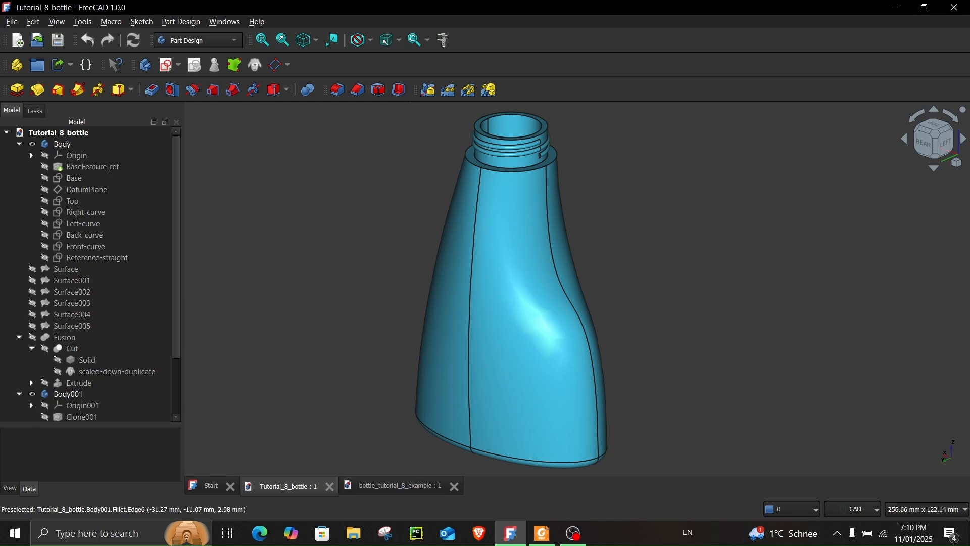
# Switch to FreeCAD, create a new empty file with a body, and start a sketch on the XY plane.
pyautogui.click(210, 488)
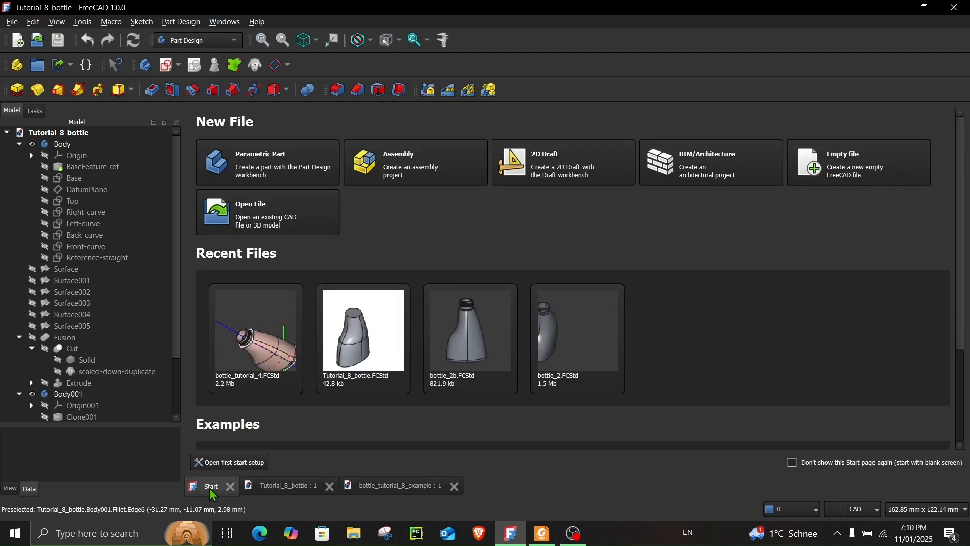
pyautogui.click(870, 175)
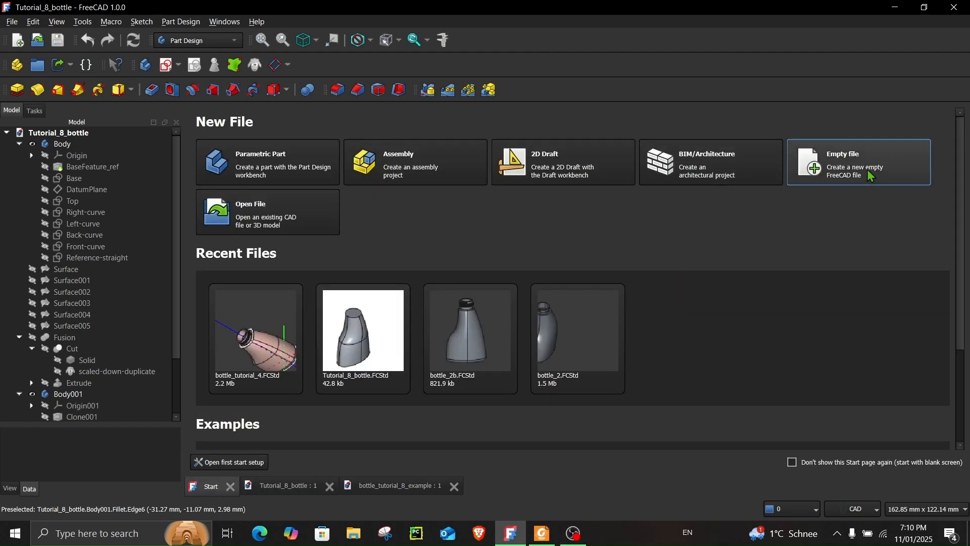
pyautogui.click(44, 113)
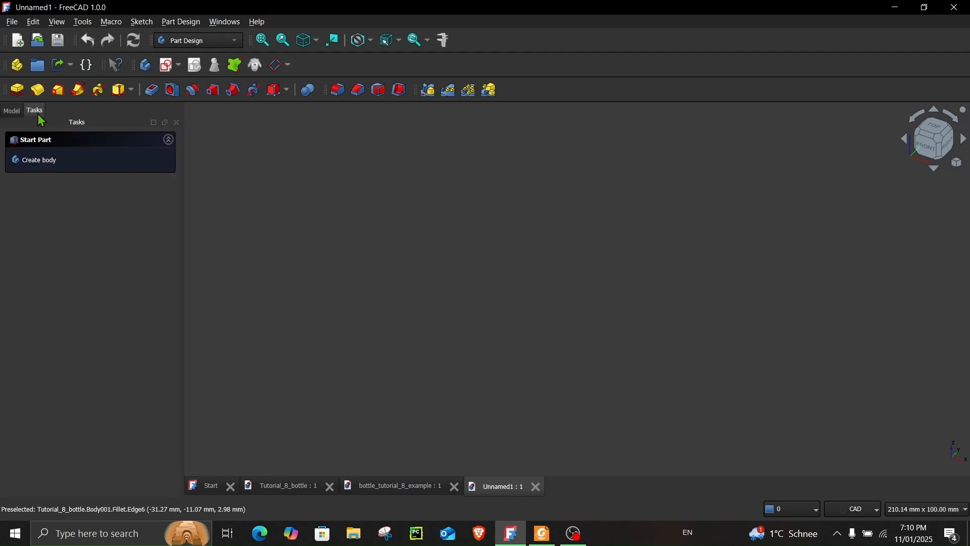
pyautogui.click(42, 161)
pyautogui.click(41, 160)
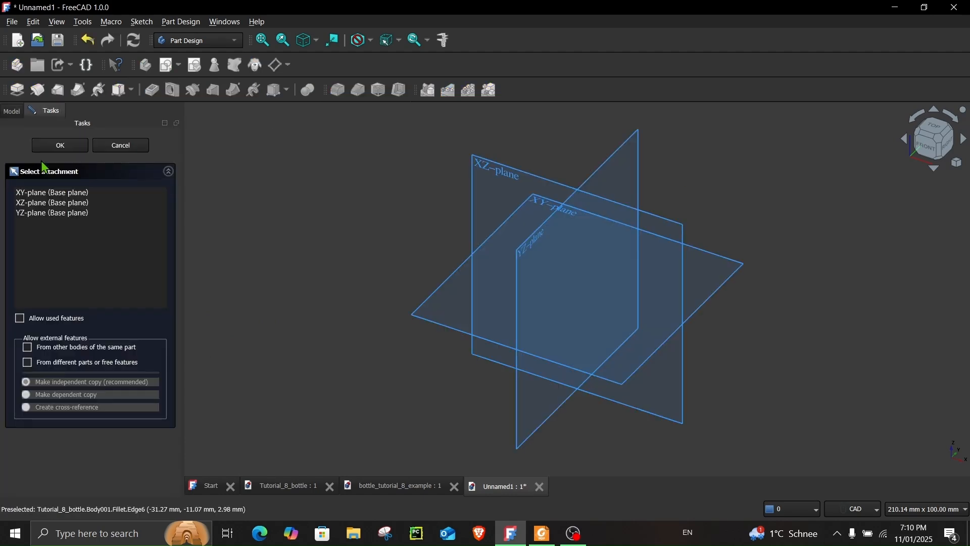
pyautogui.click(934, 127)
pyautogui.click(488, 175)
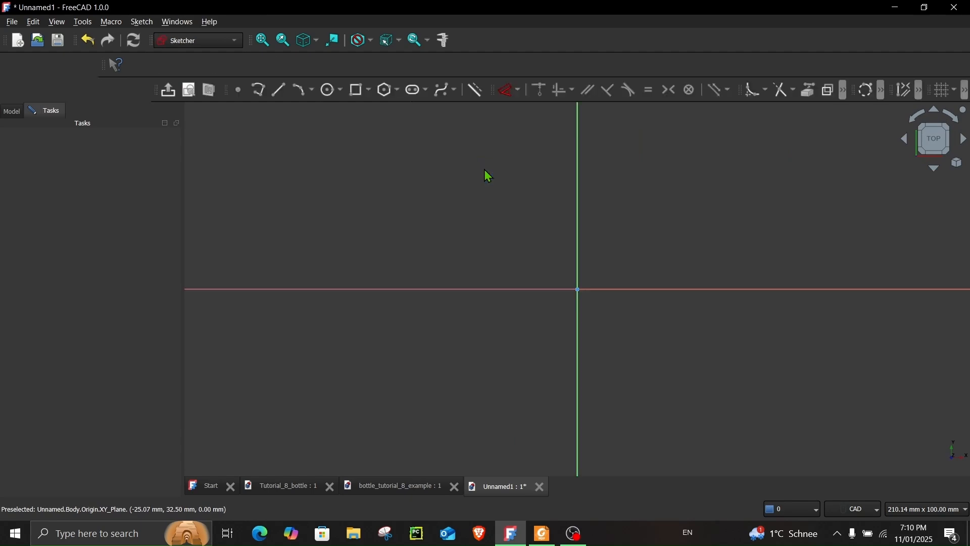
# Check the base dimensions on the PDF's Sketch page and draw an origin-centred ellipse in FreeCAD with its major axis along the horizontal axis.
pyautogui.click(542, 533)
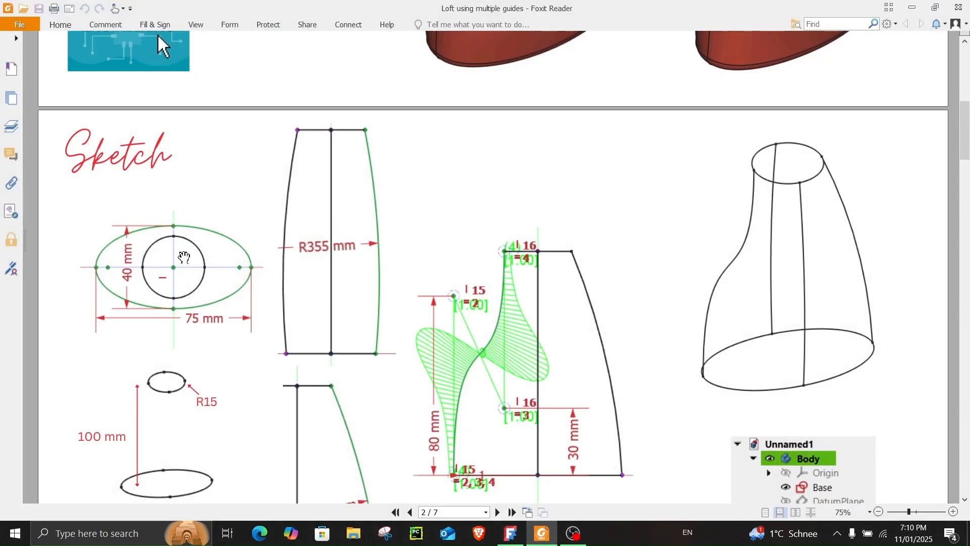
pyautogui.scroll(-3, 185, 257)
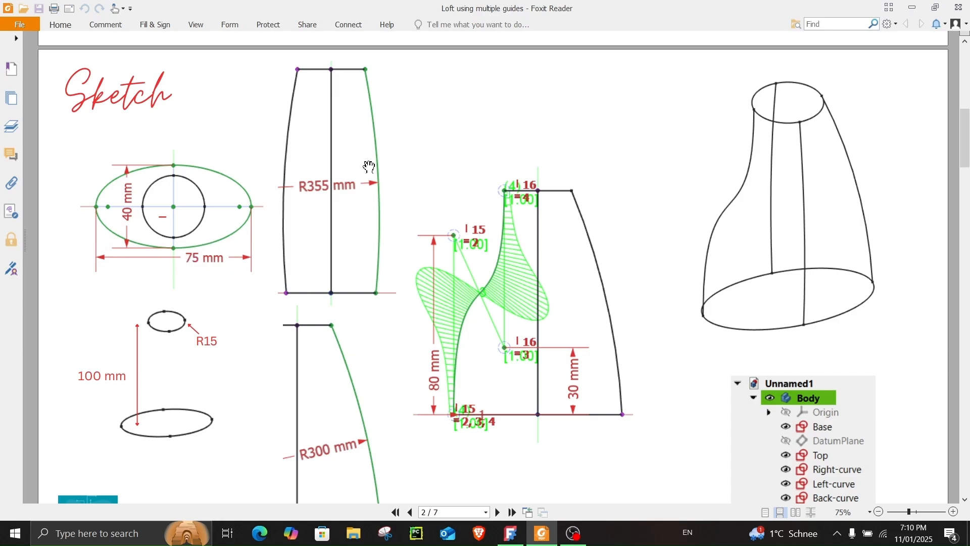
pyautogui.click(912, 7)
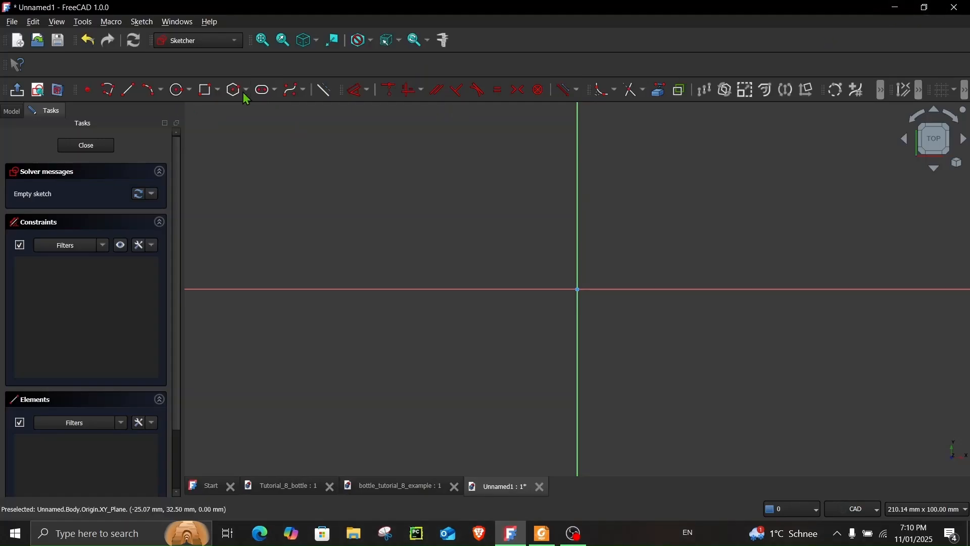
pyautogui.click(189, 94)
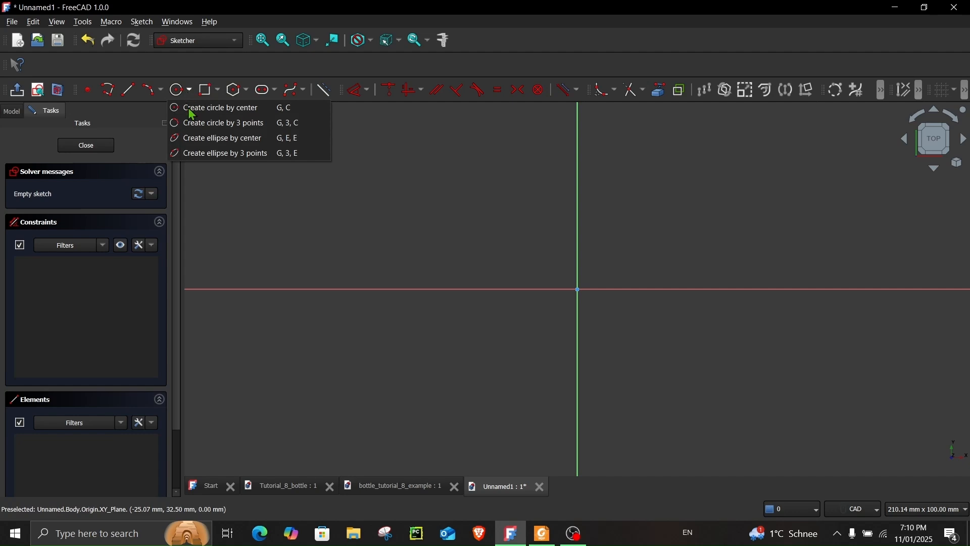
pyautogui.click(206, 147)
pyautogui.click(578, 290)
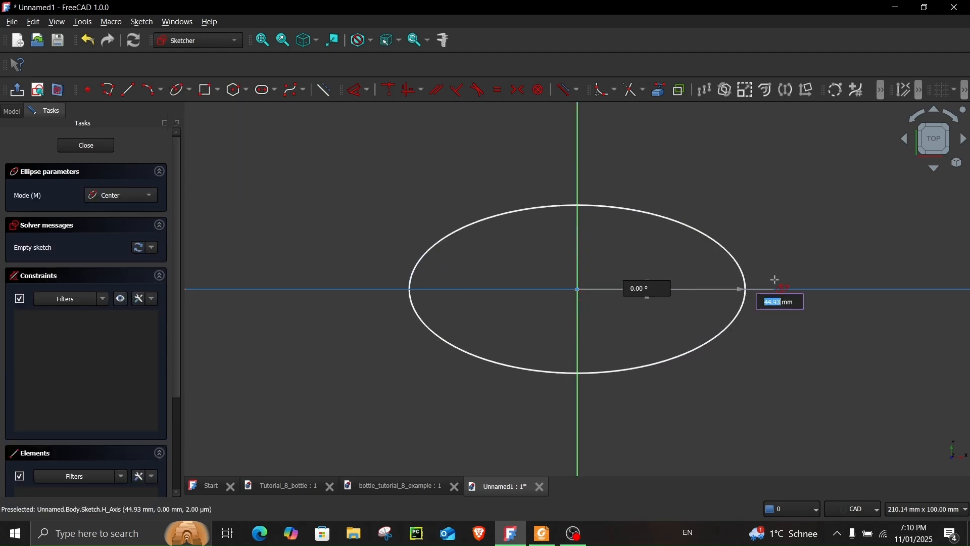
pyautogui.click(843, 299)
pyautogui.click(578, 387)
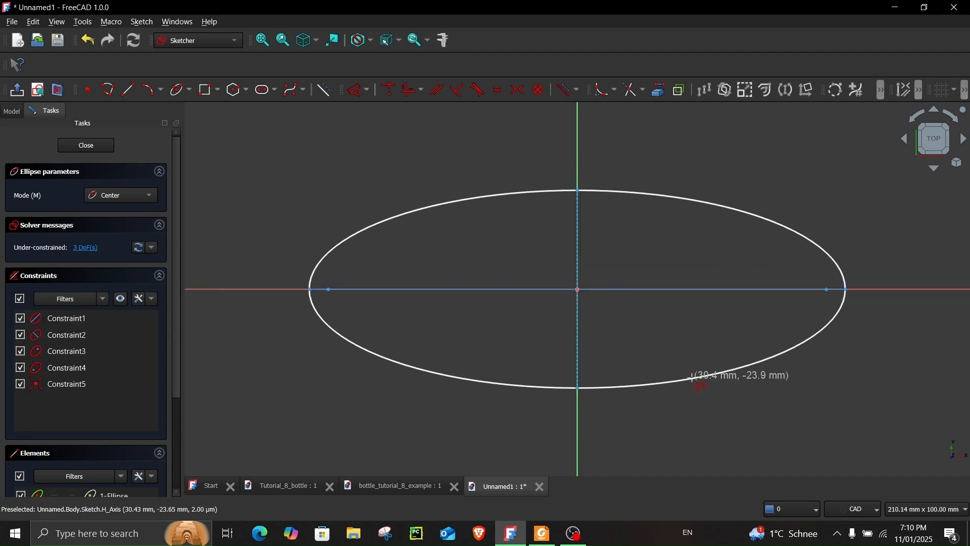
# Dimension the ellipse's horizontal major axis to 75 mm.
pyautogui.click(354, 93)
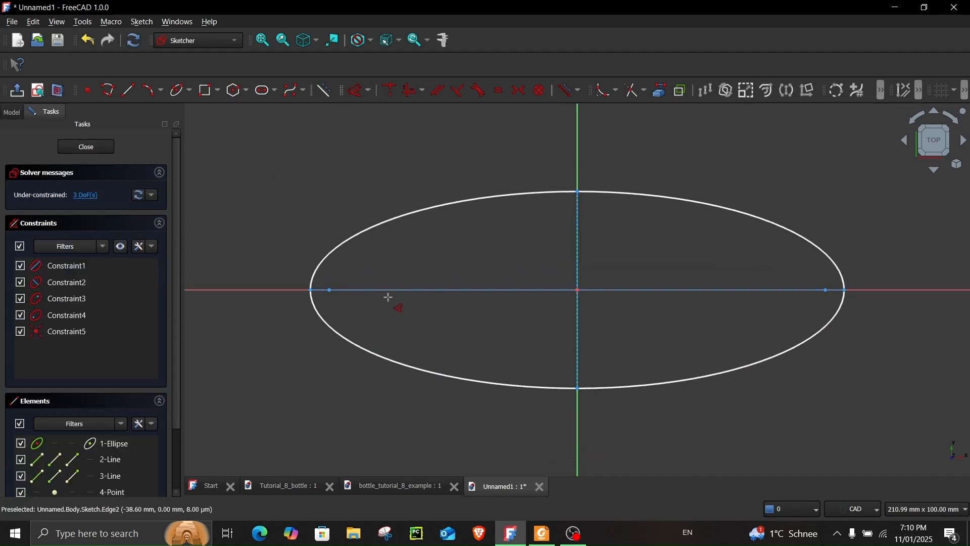
pyautogui.click(415, 289)
pyautogui.click(464, 429)
pyautogui.write('75')
pyautogui.press('Return')
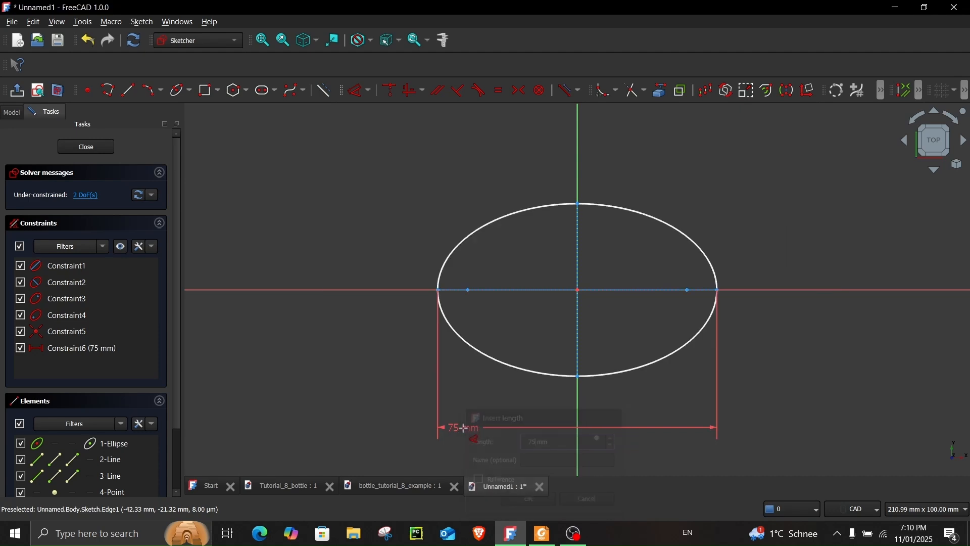
# Dimension the ellipse's vertical minor axis to 40 mm and convert the ellipse outline to construction geometry.
pyautogui.click(580, 243)
pyautogui.click(331, 269)
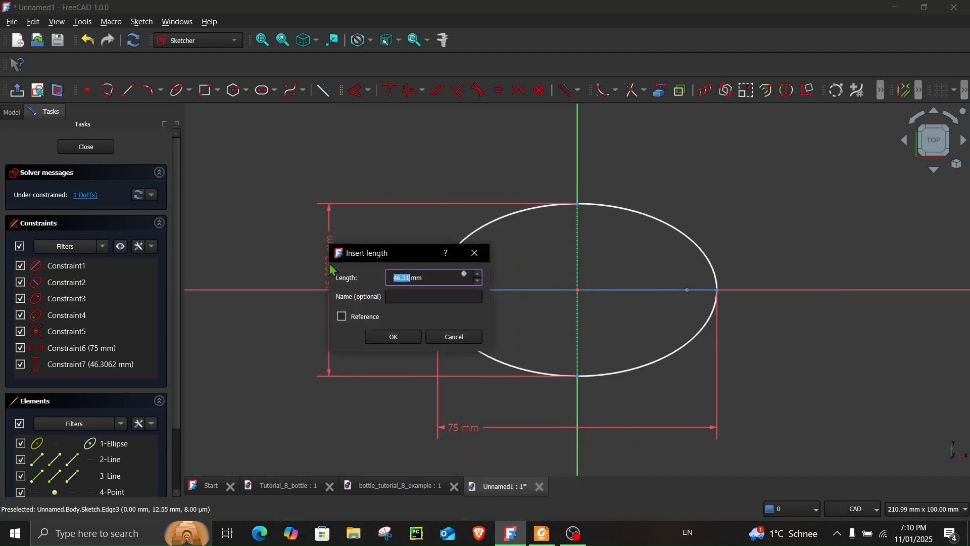
pyautogui.write('40')
pyautogui.press('Return')
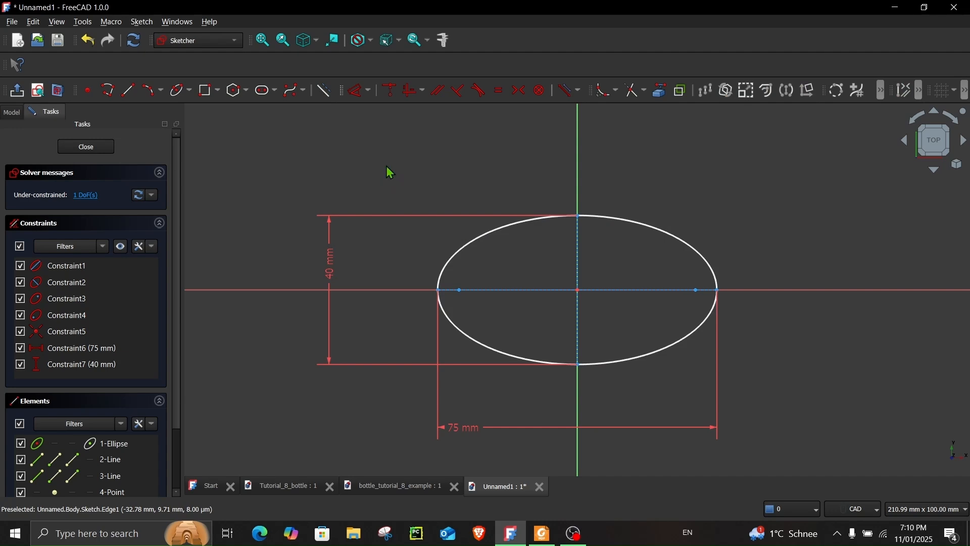
pyautogui.click(468, 252)
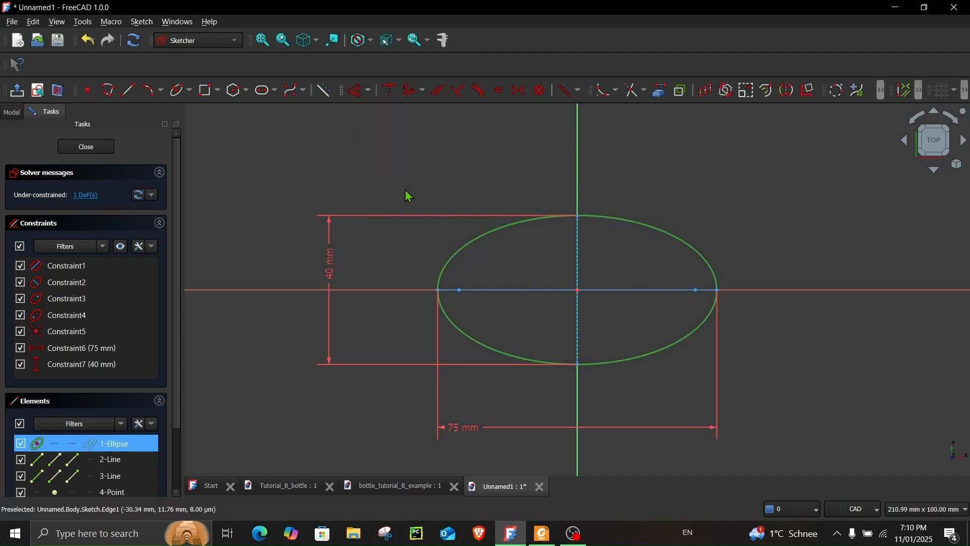
pyautogui.click(325, 91)
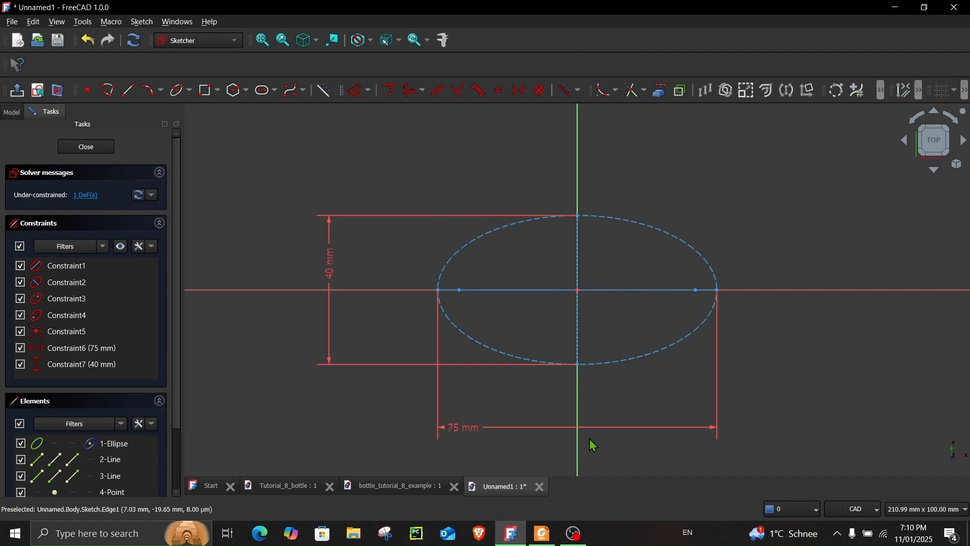
# Check the base profile on the PDF in Foxit Reader and trace the construction ellipse's upper-right quarter in FreeCAD with an origin-centred elliptical arc.
pyautogui.click(542, 536)
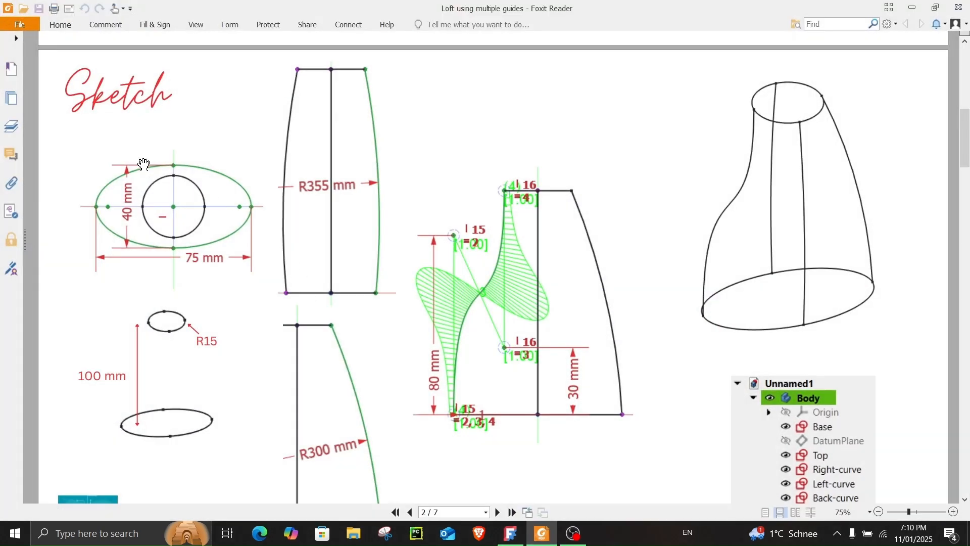
pyautogui.keyDown('ctrl'); pyautogui.scroll(2, 136, 180); pyautogui.keyUp('ctrl')
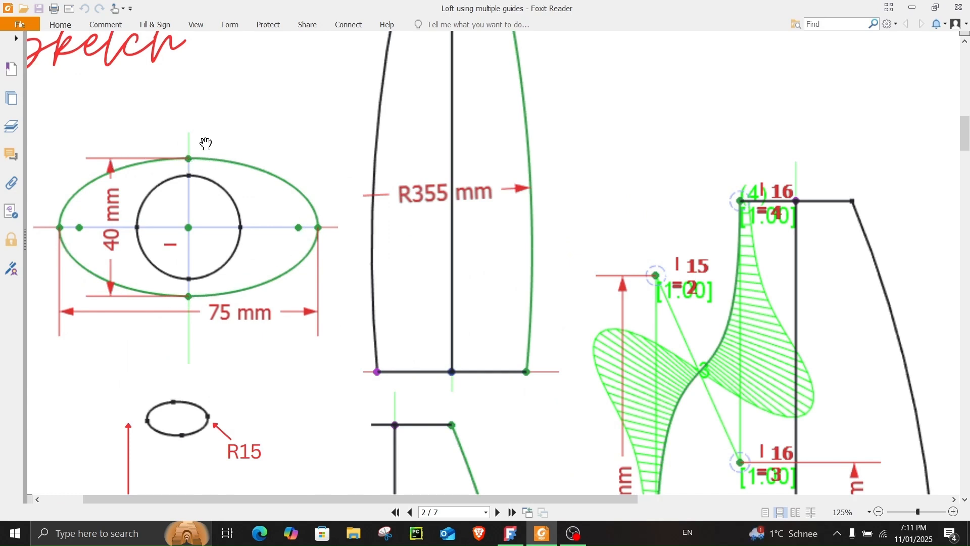
pyautogui.click(912, 7)
pyautogui.moveTo(639, 252); pyautogui.dragTo(554, 238, button='middle')
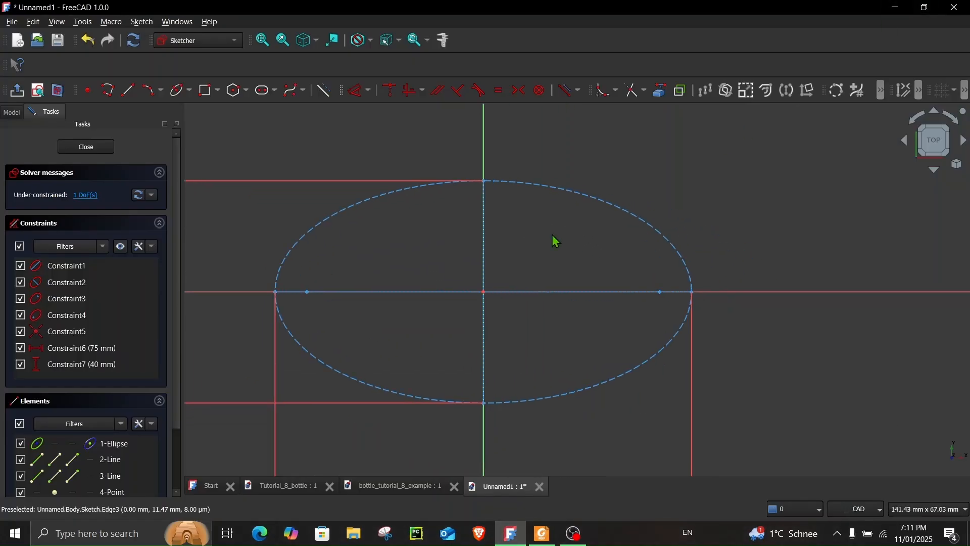
pyautogui.click(189, 90)
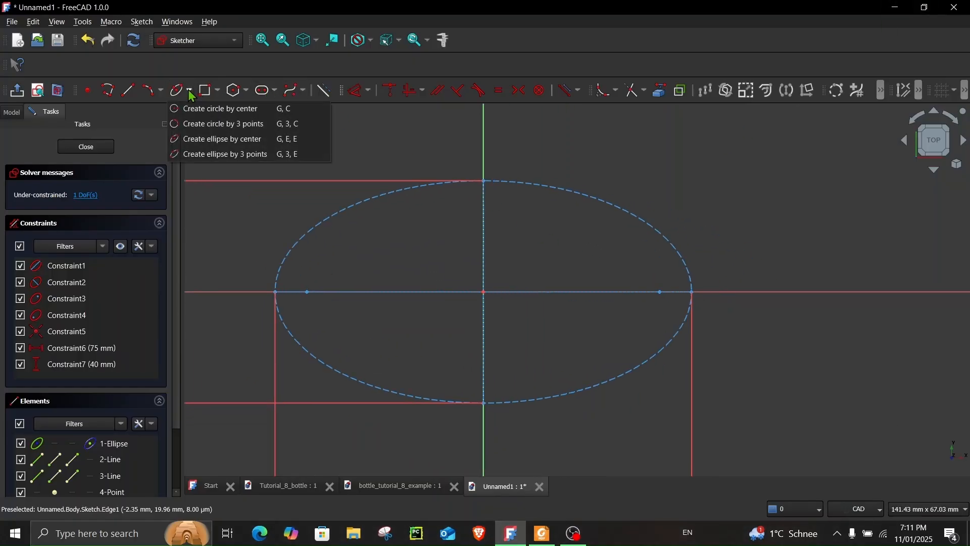
pyautogui.click(162, 94)
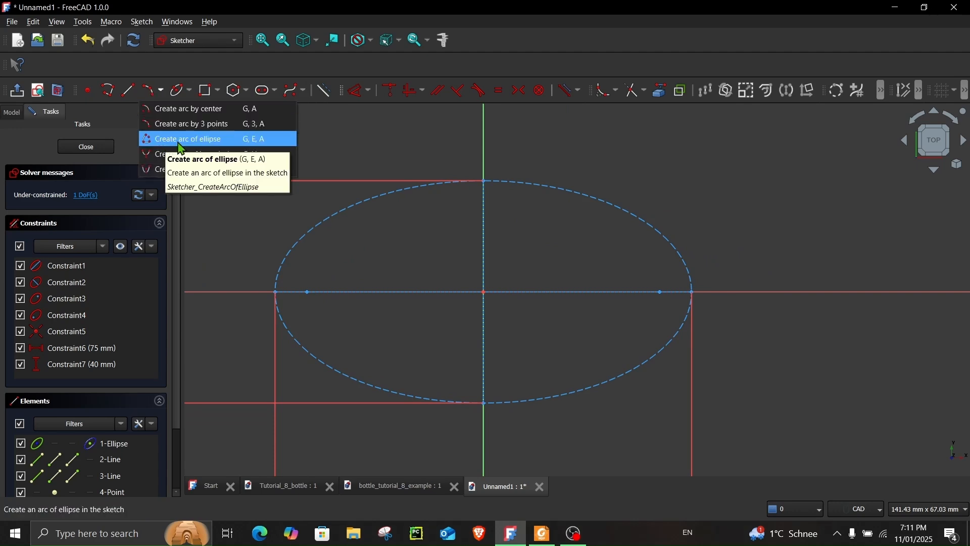
pyautogui.click(215, 147)
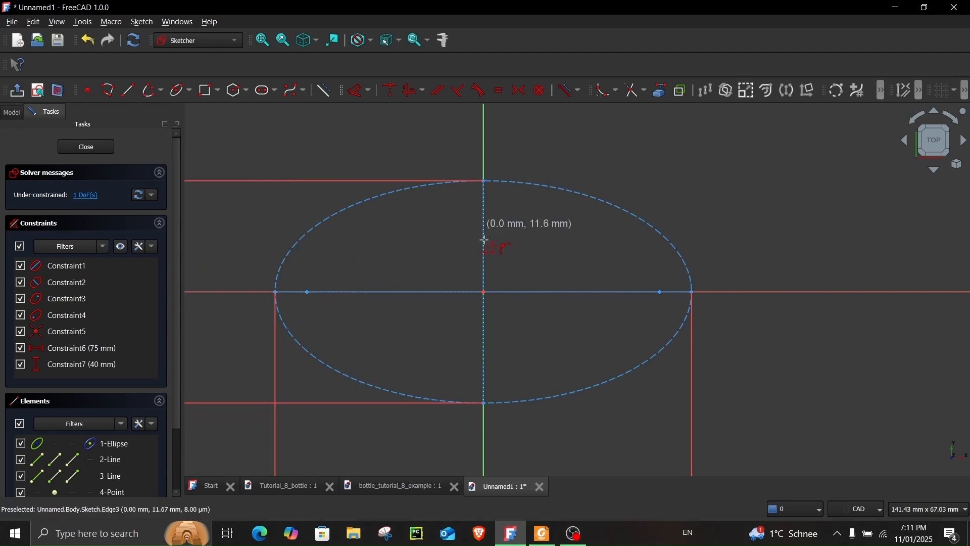
pyautogui.click(484, 292)
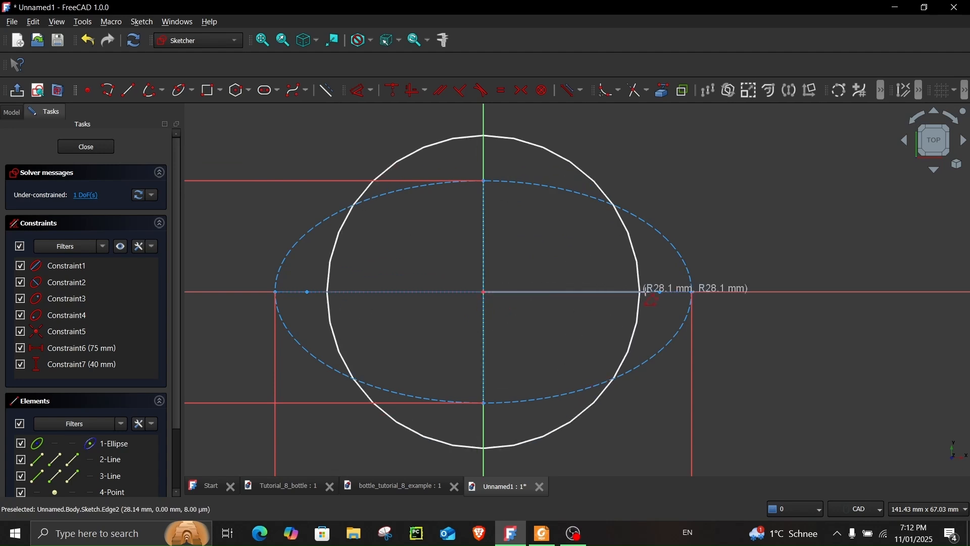
pyautogui.click(693, 292)
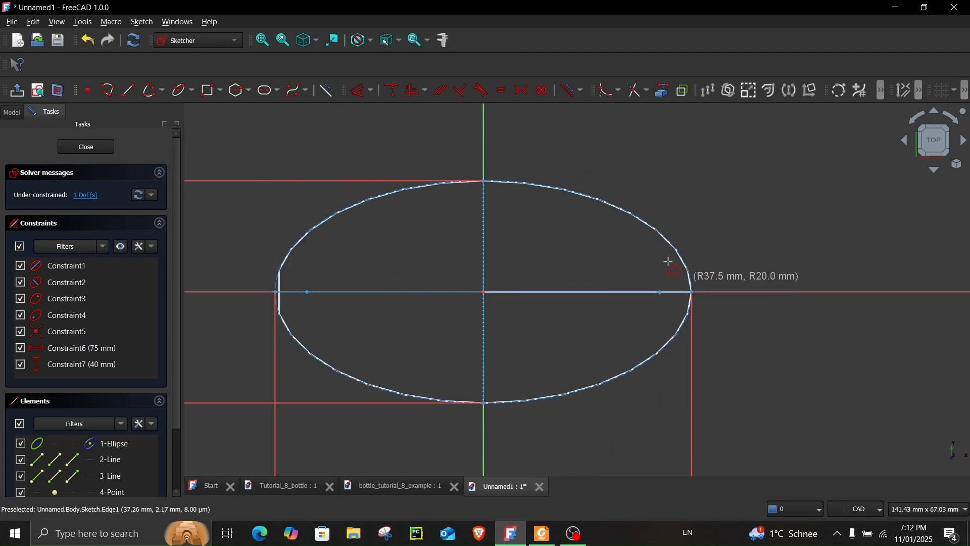
pyautogui.click(484, 181)
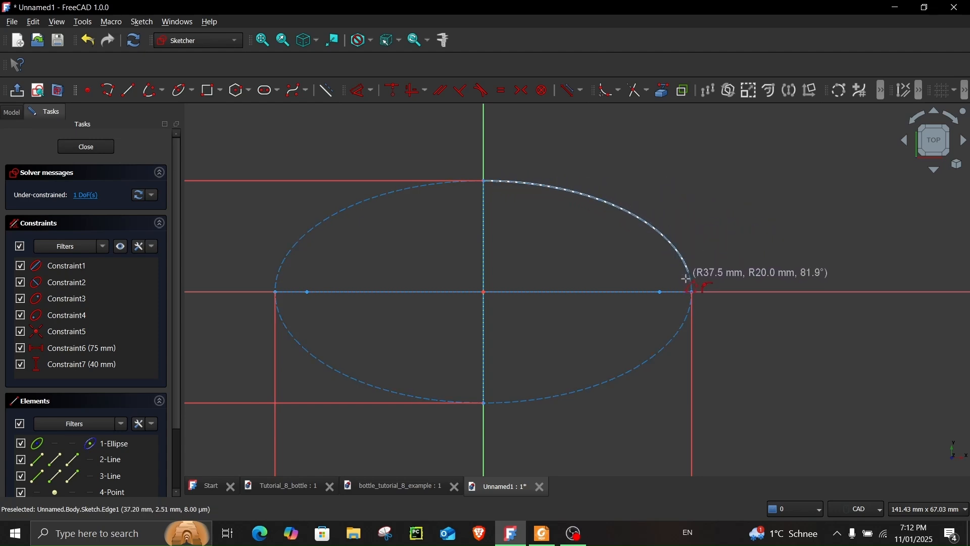
pyautogui.click(579, 330)
# Trace the construction ellipse's upper-left and lower-left quarters with two origin-centred elliptical arcs ending on its axis endpoints.
pyautogui.click(484, 292)
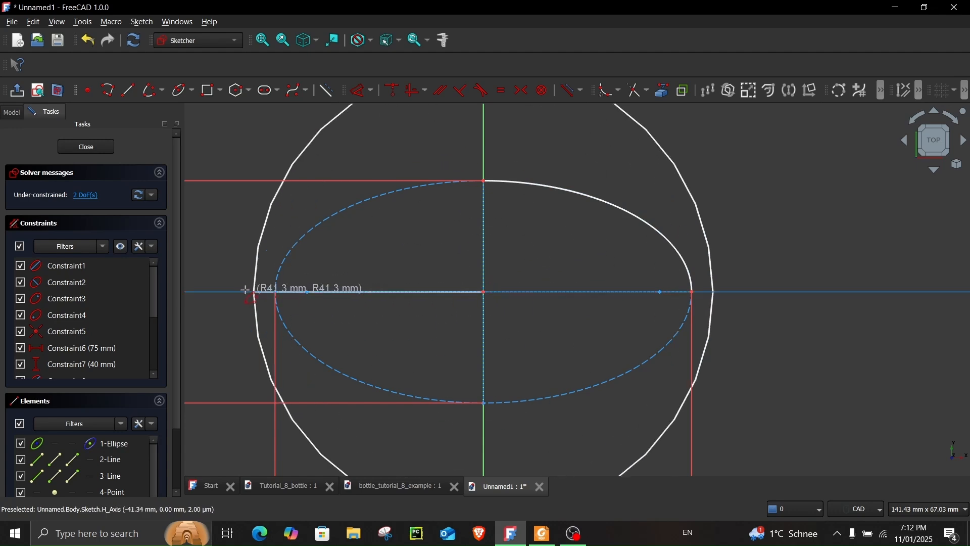
pyautogui.click(276, 292)
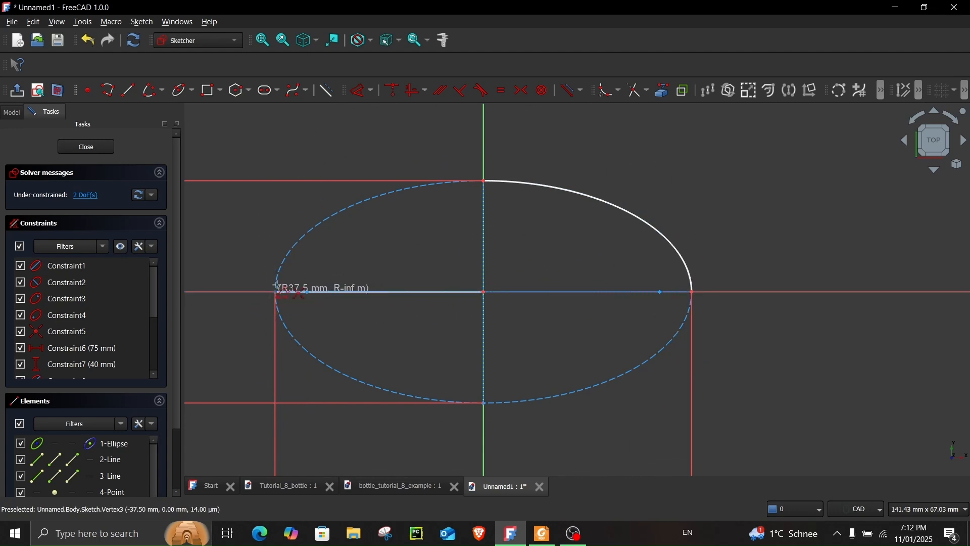
pyautogui.click(483, 181)
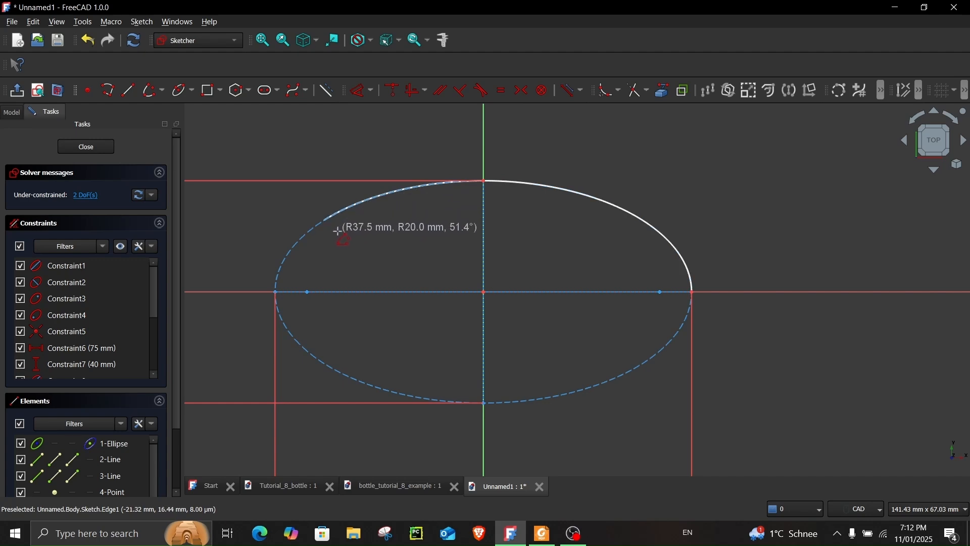
pyautogui.click(273, 292)
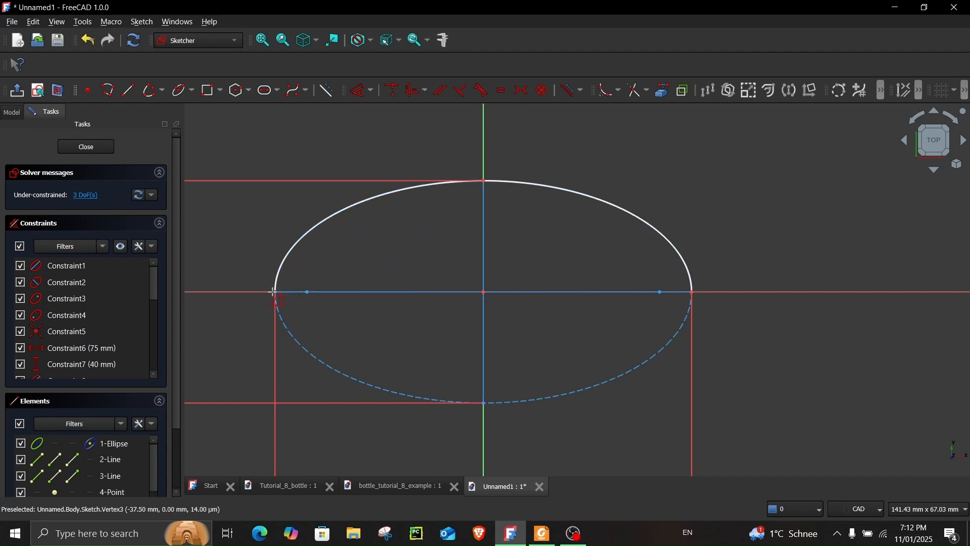
pyautogui.click(484, 292)
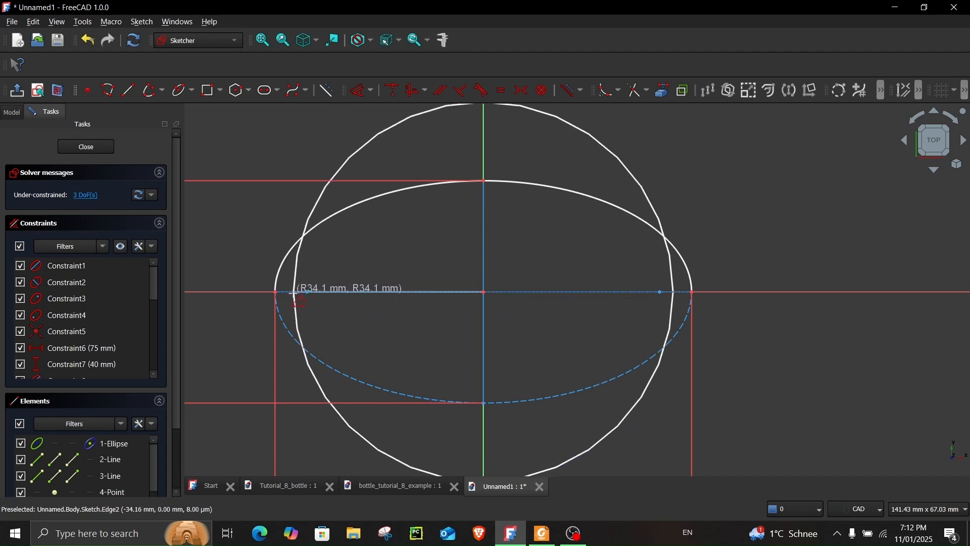
pyautogui.click(276, 292)
pyautogui.click(484, 403)
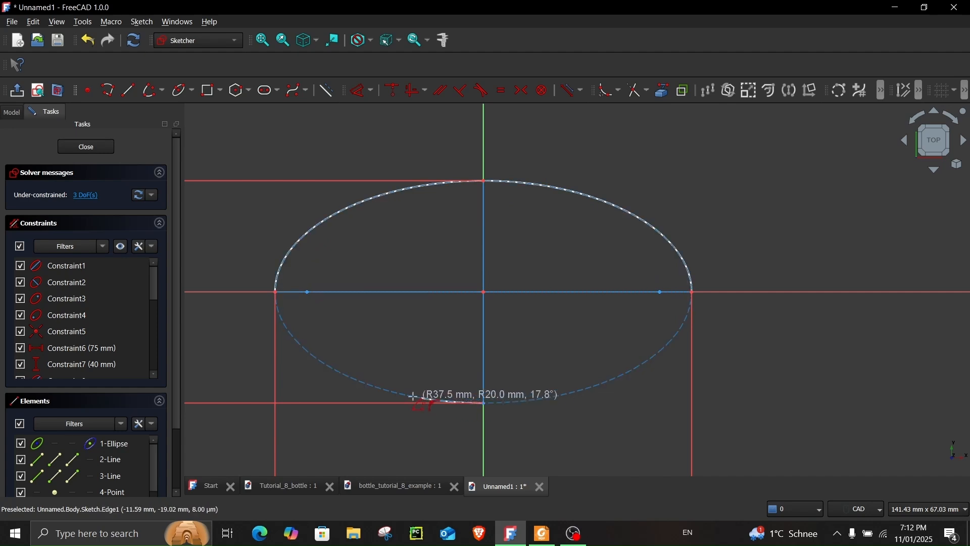
pyautogui.click(277, 292)
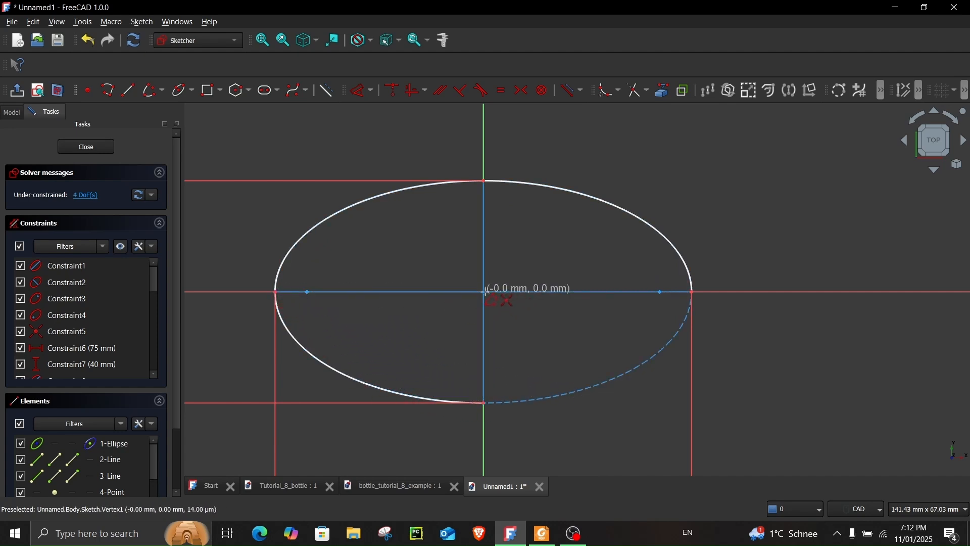
# Trace the construction ellipse's lower-right quarter with an origin-centred elliptical arc and leave the arc tool.
pyautogui.click(484, 292)
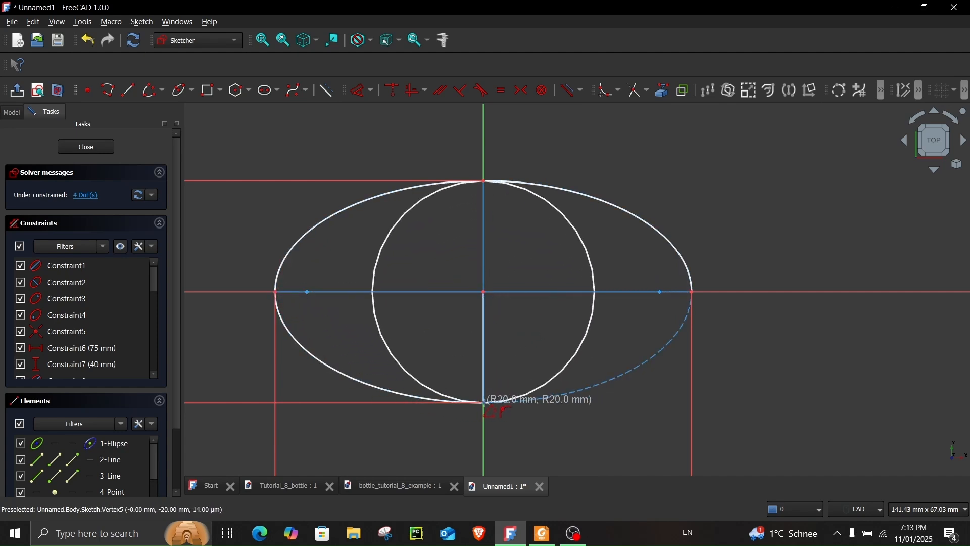
pyautogui.click(693, 292)
pyautogui.click(484, 403)
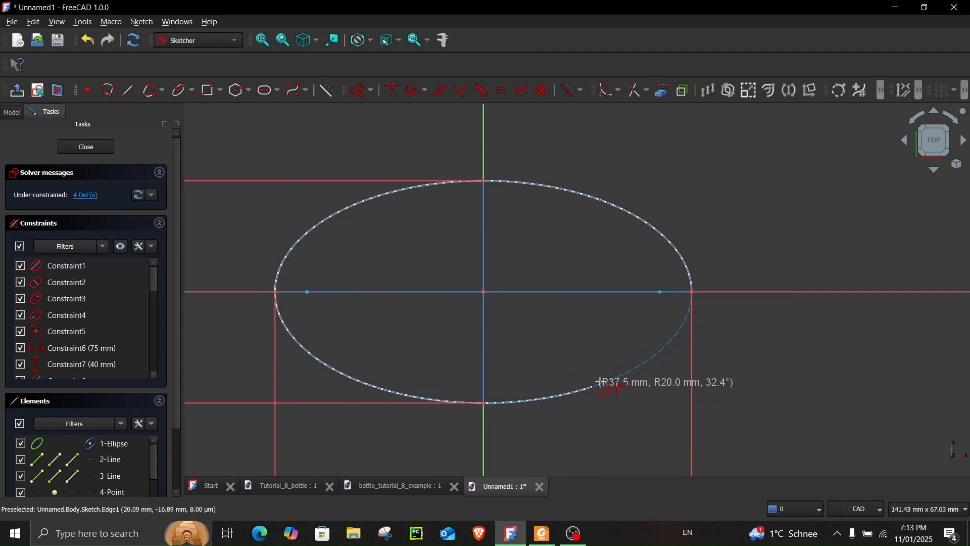
pyautogui.click(662, 296)
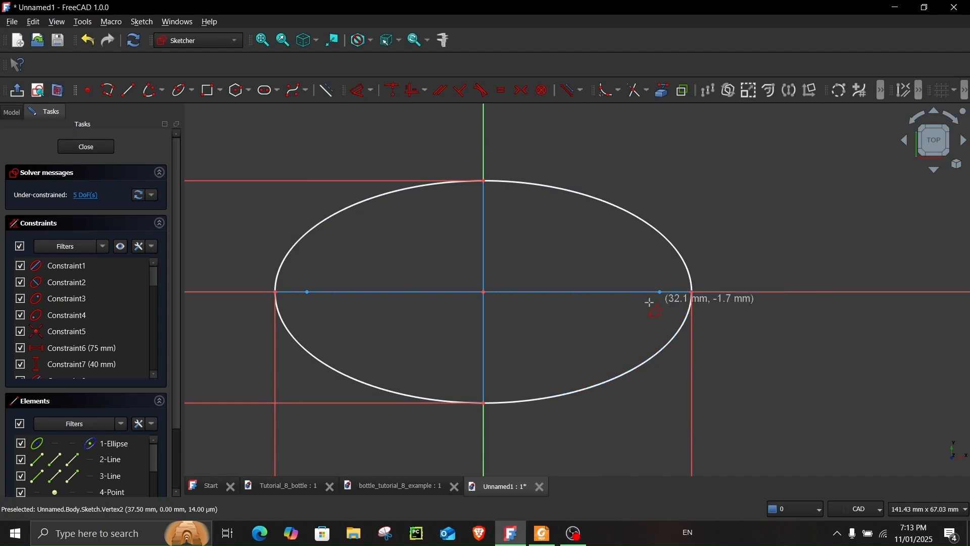
pyautogui.rightClick(584, 319)
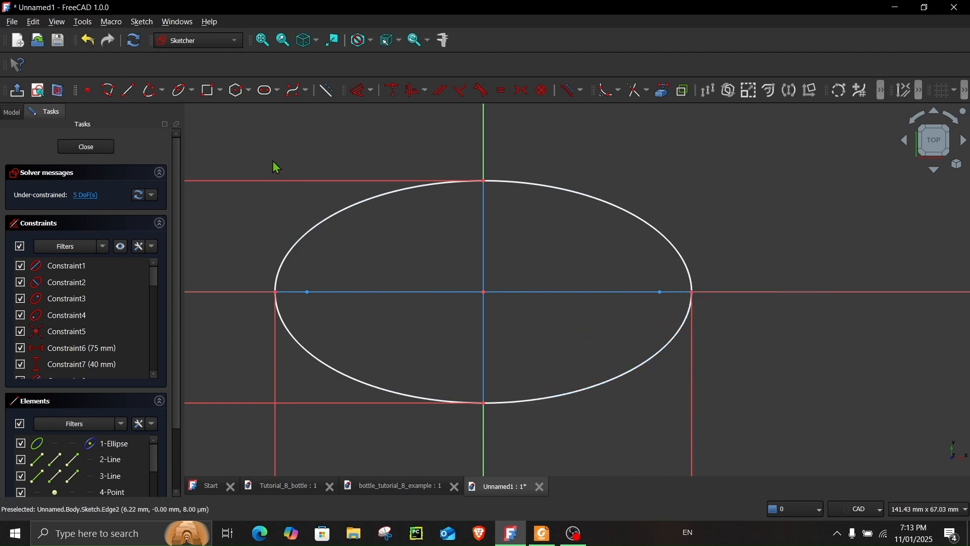
# Pull the left ends of the overlapping major-axis lines apart so that each arc's axis can be selected separately.
pyautogui.scroll(-2, 380, 279)
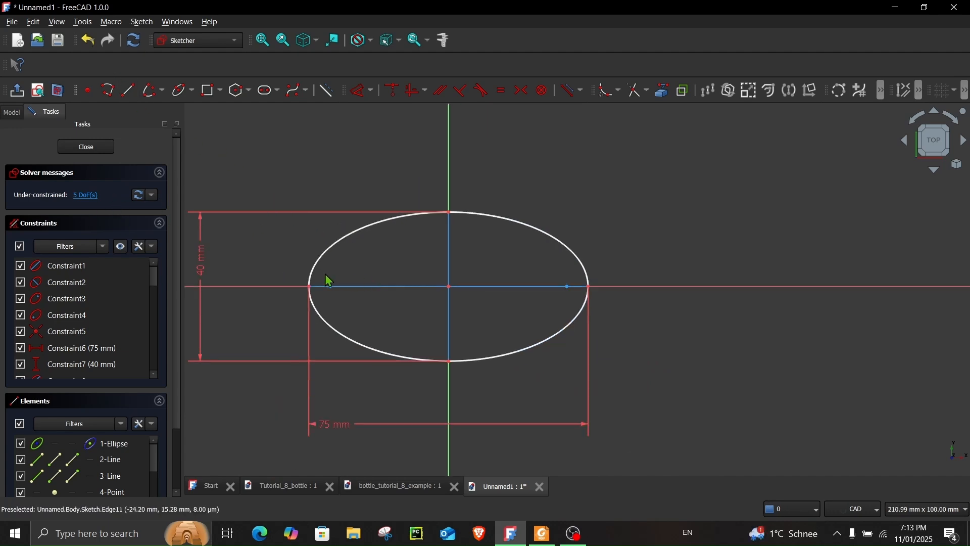
pyautogui.scroll(2, 358, 279)
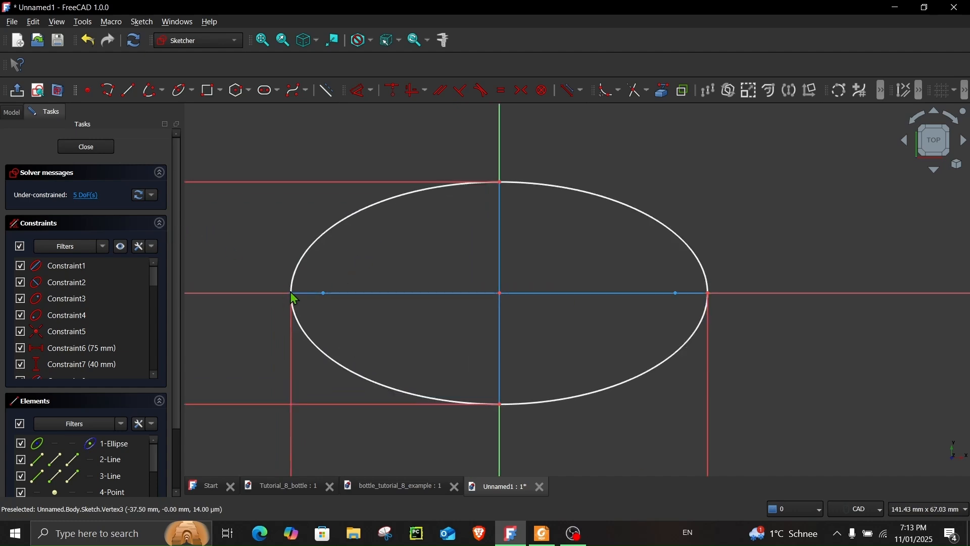
pyautogui.moveTo(292, 299); pyautogui.dragTo(395, 229)
pyautogui.moveTo(284, 281); pyautogui.dragTo(278, 254)
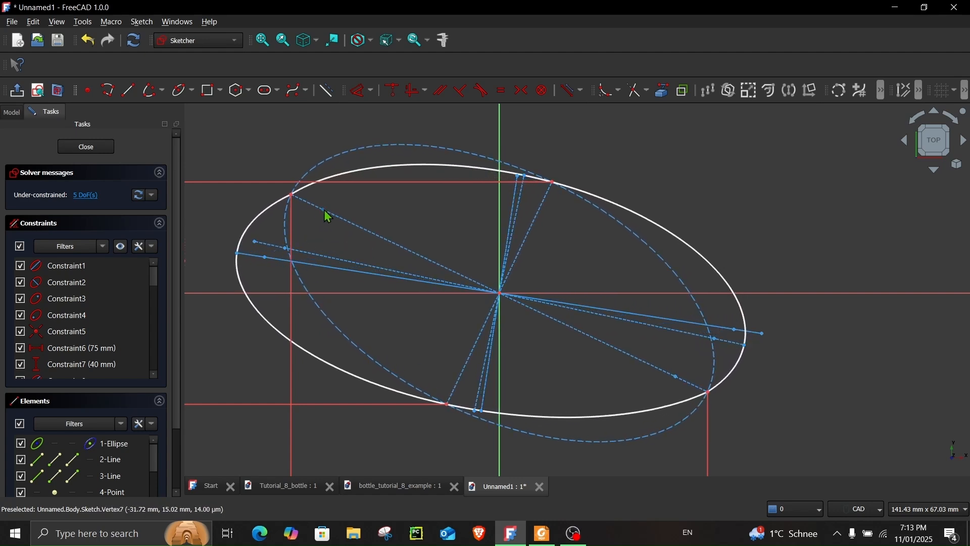
pyautogui.moveTo(325, 210); pyautogui.dragTo(324, 201)
pyautogui.moveTo(256, 253); pyautogui.dragTo(264, 232)
pyautogui.scroll(2, 260, 268)
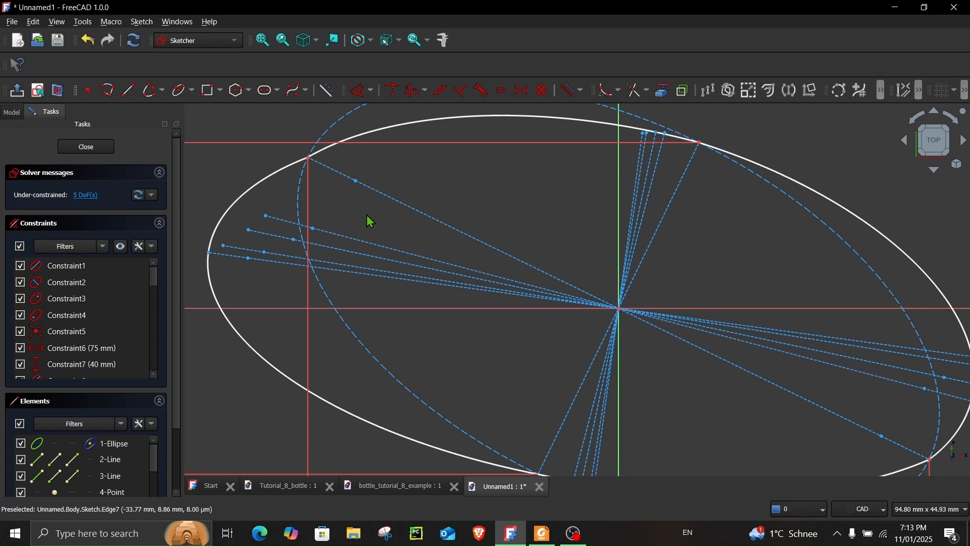
# Constrain the major-axis lines of the construction ellipse and its arcs to be horizontal, and close the base sketch.
pyautogui.click(354, 239)
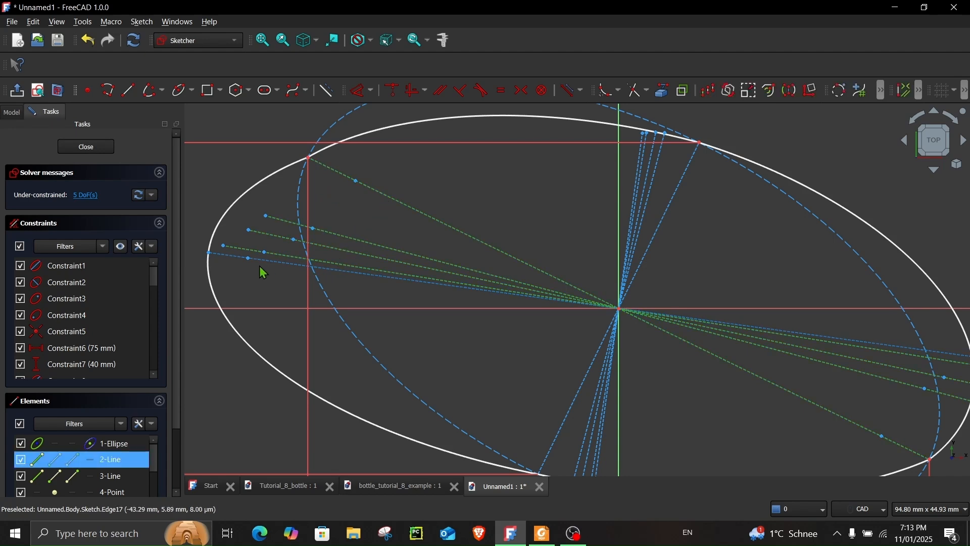
pyautogui.click(268, 306)
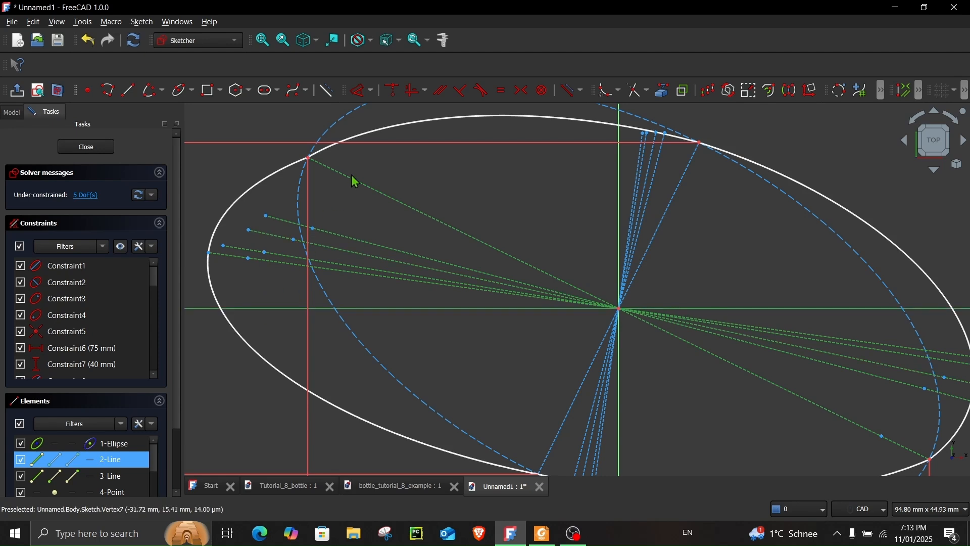
pyautogui.click(413, 92)
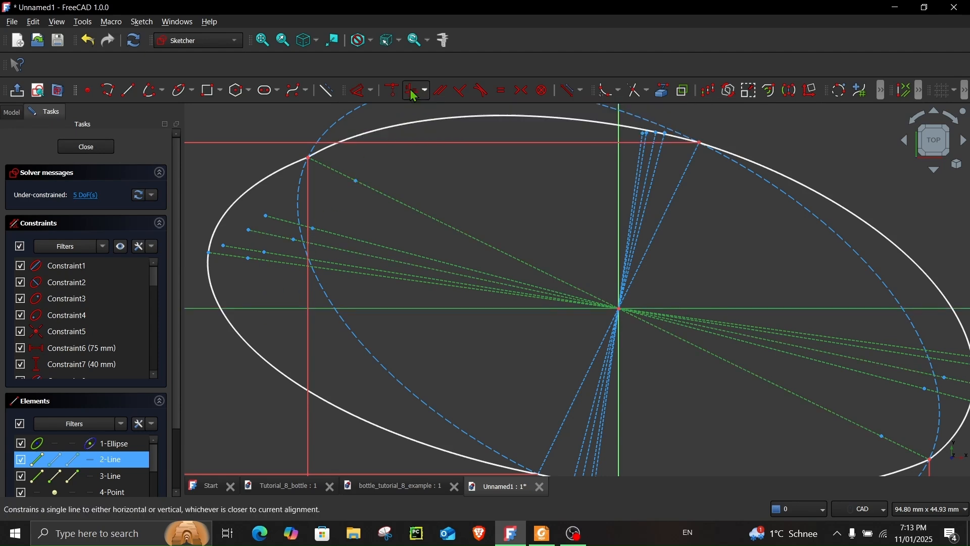
pyautogui.scroll(-4, 292, 268)
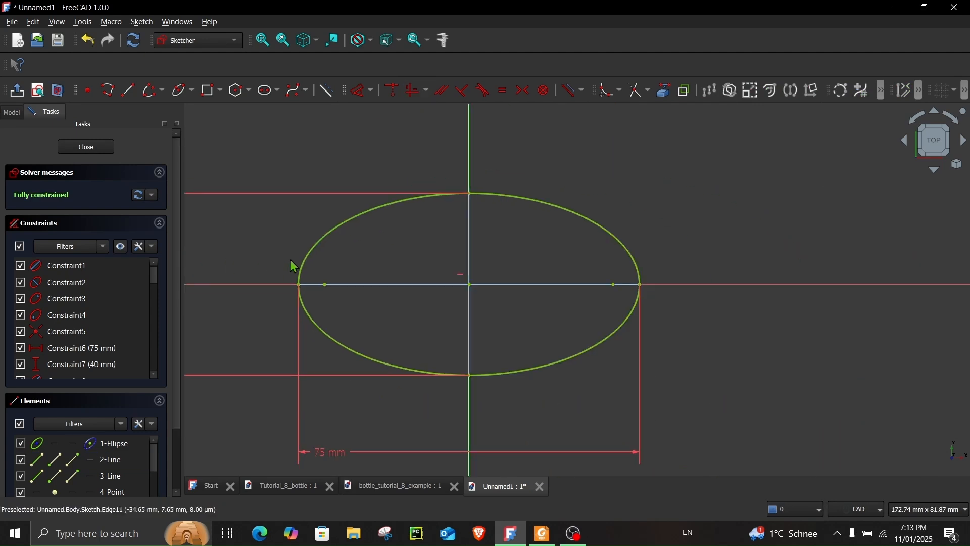
pyautogui.click(86, 150)
pyautogui.click(19, 112)
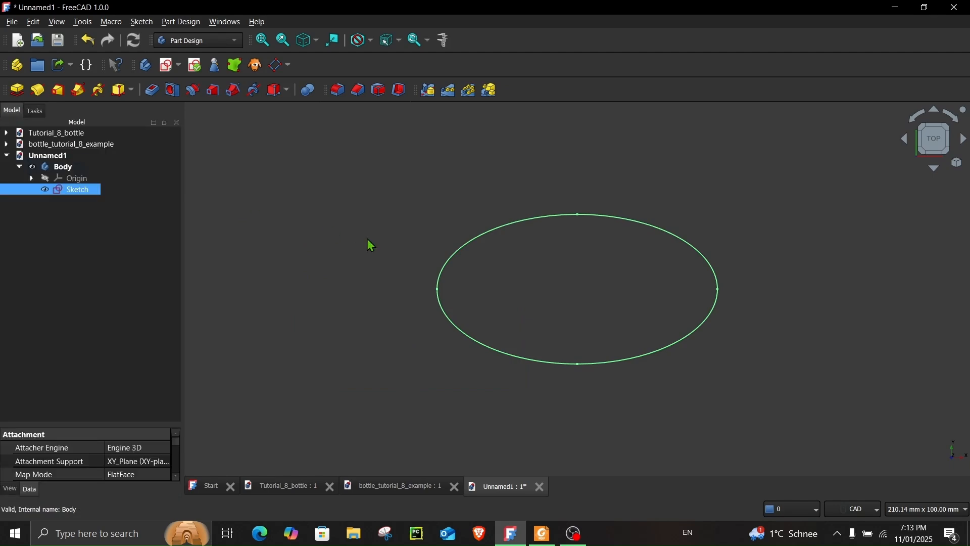
# Check the top profile's height and radius in the Foxit Reader reference drawing and return to FreeCAD.
pyautogui.scroll(-2, 384, 258)
pyautogui.hotkey('alt', 'Tab')
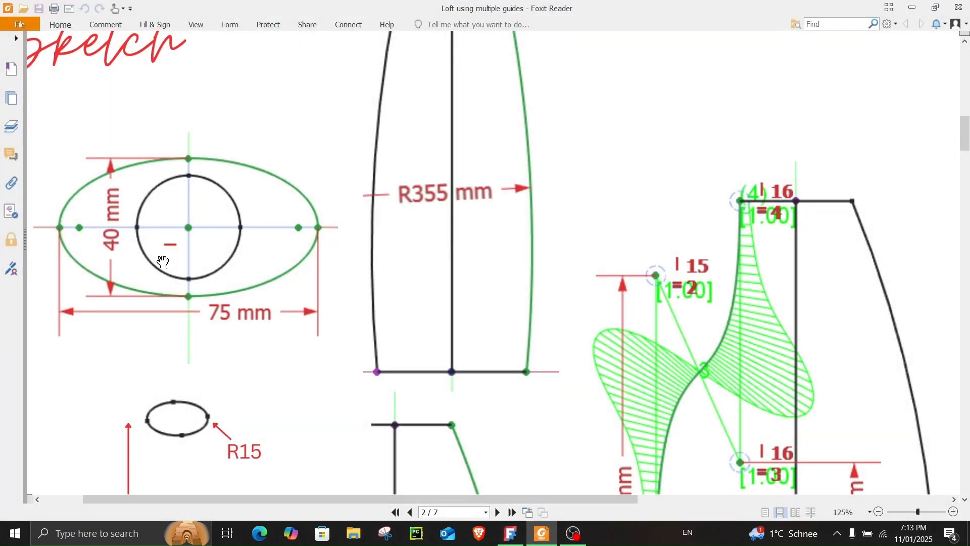
pyautogui.scroll(-3, 161, 253)
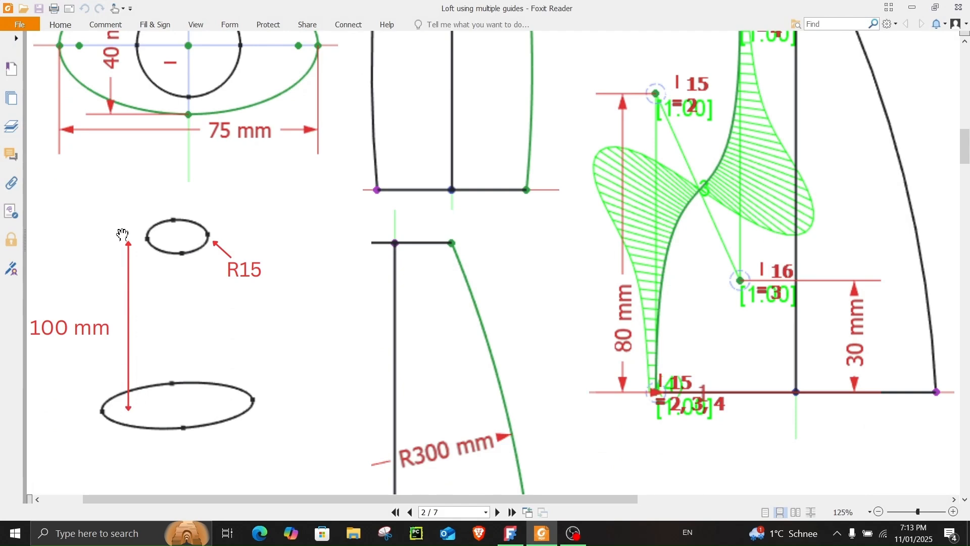
pyautogui.click(913, 7)
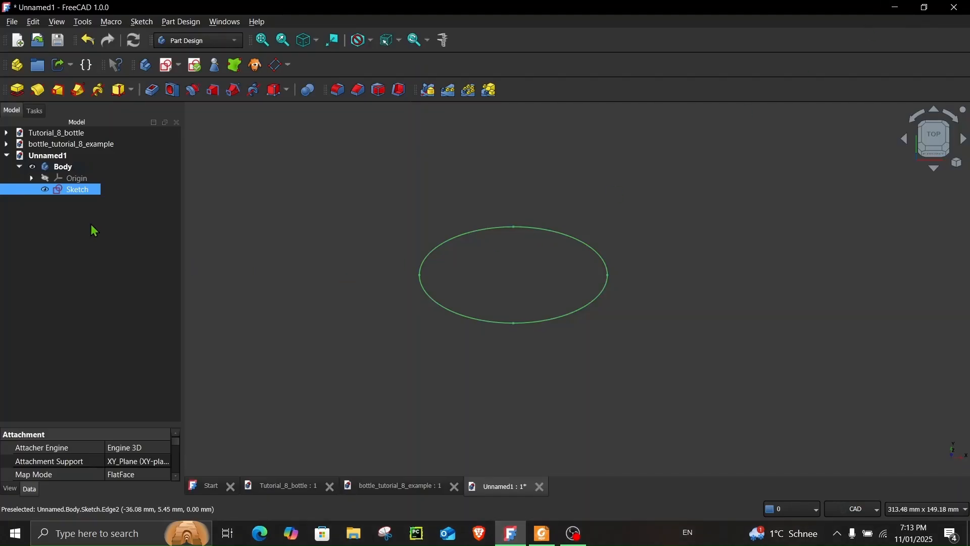
# Show the body's origin planes and create a datum plane attached to the XY plane.
pyautogui.click(45, 179)
pyautogui.moveTo(345, 375); pyautogui.dragTo(366, 301, button='middle')
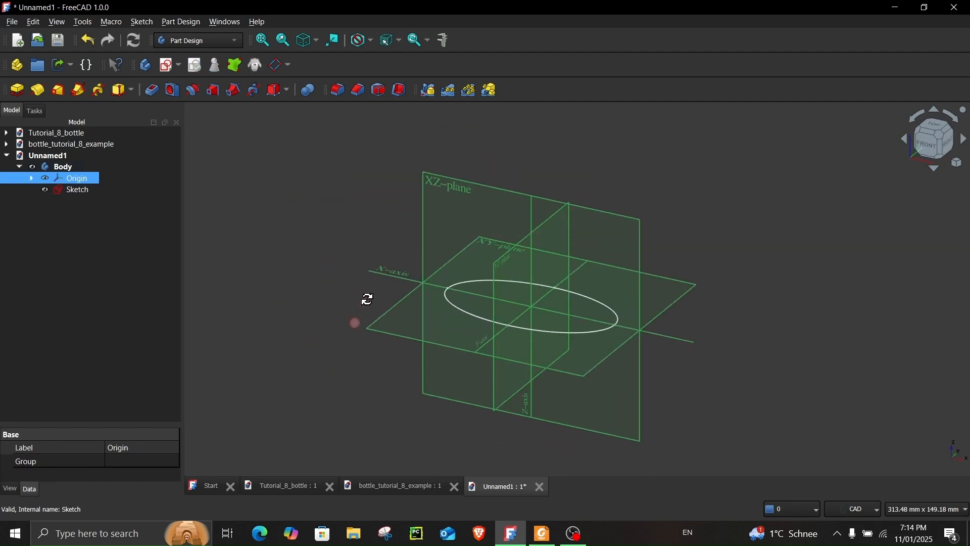
pyautogui.click(289, 72)
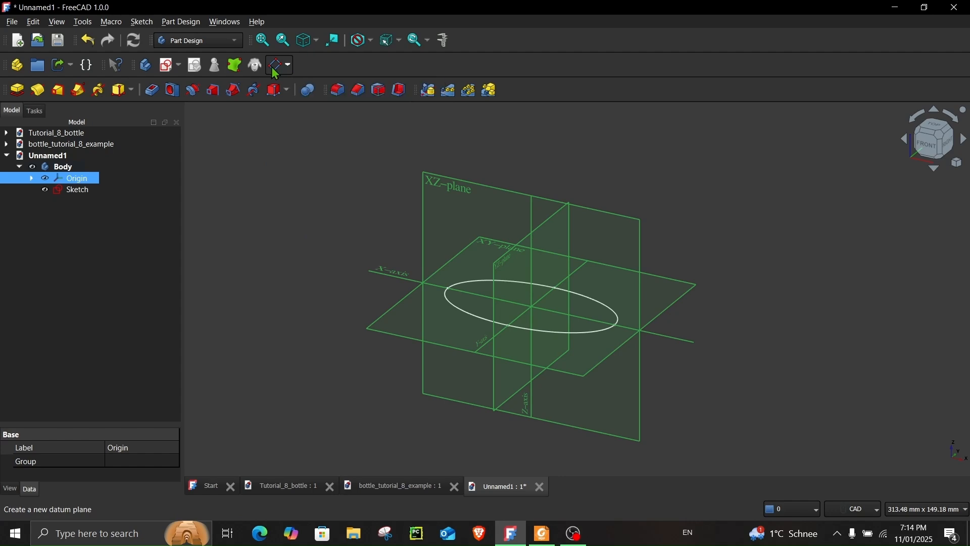
pyautogui.click(609, 283)
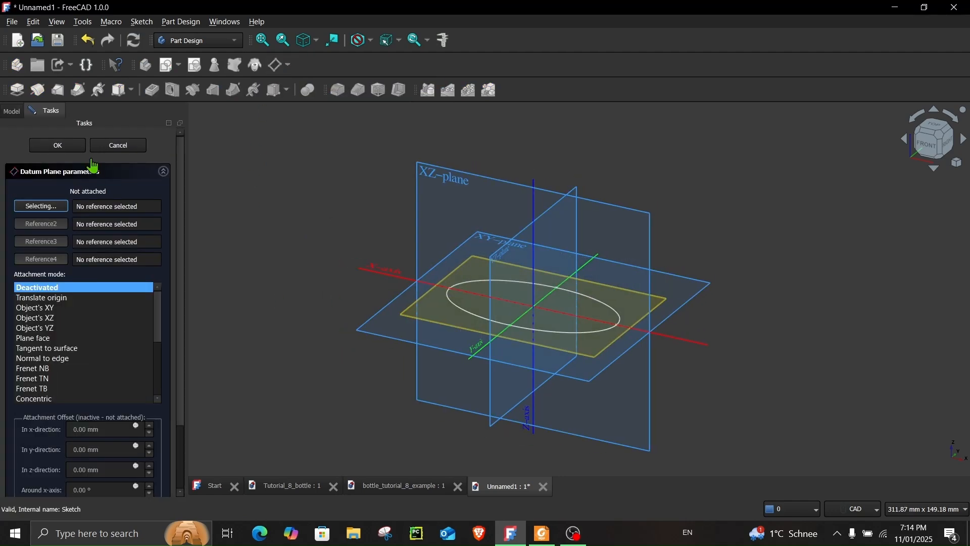
pyautogui.scroll(2, 374, 334)
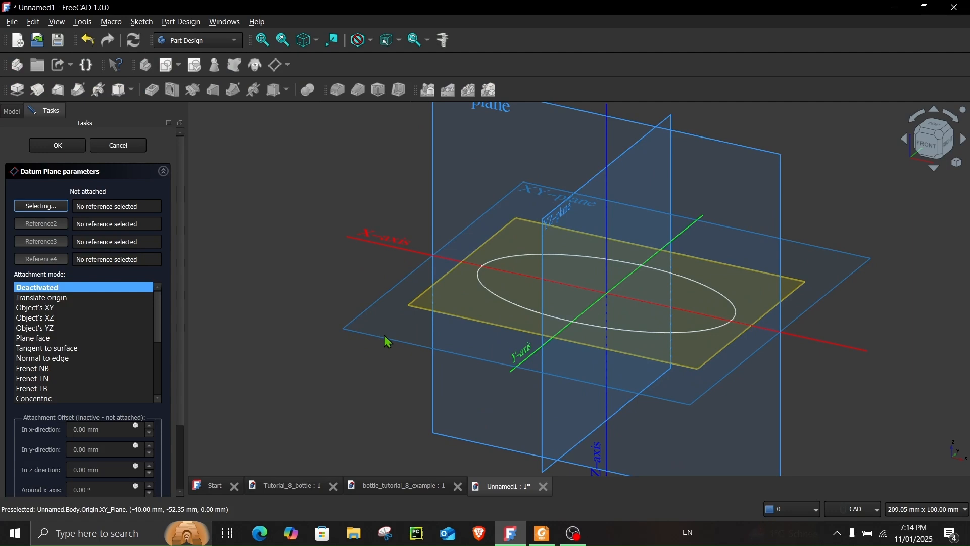
pyautogui.click(384, 335)
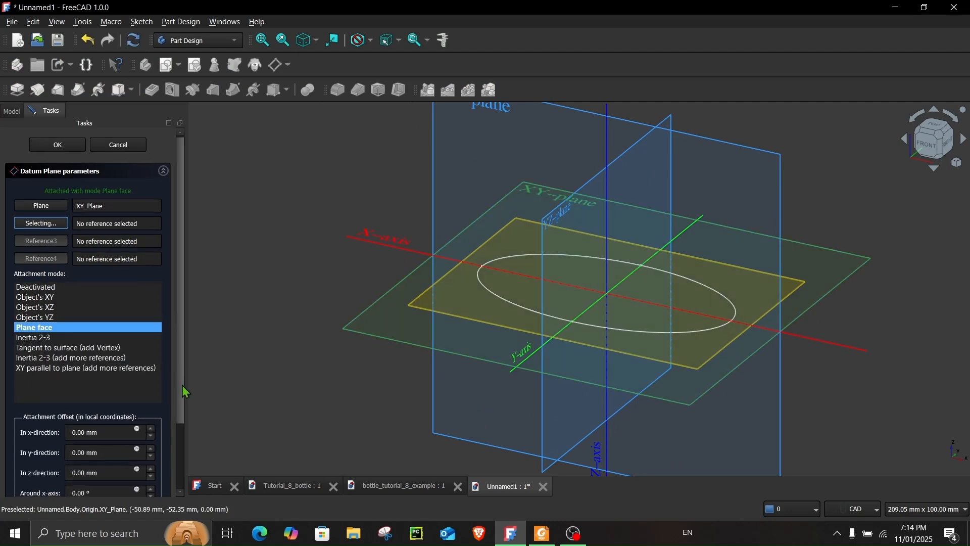
# Offset the datum plane 100 mm in the z-direction, accept it, and hide the origin planes.
pyautogui.scroll(-3, 130, 424)
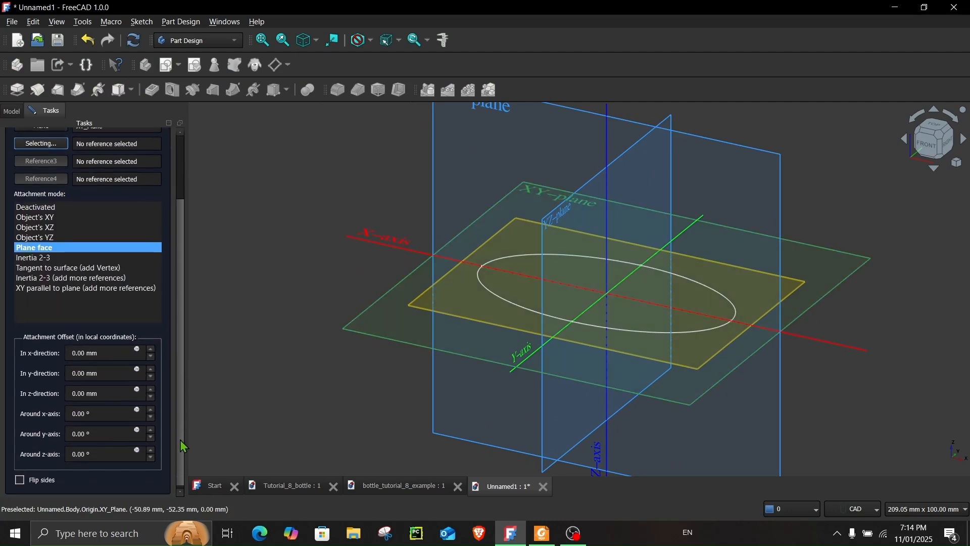
pyautogui.click(122, 392)
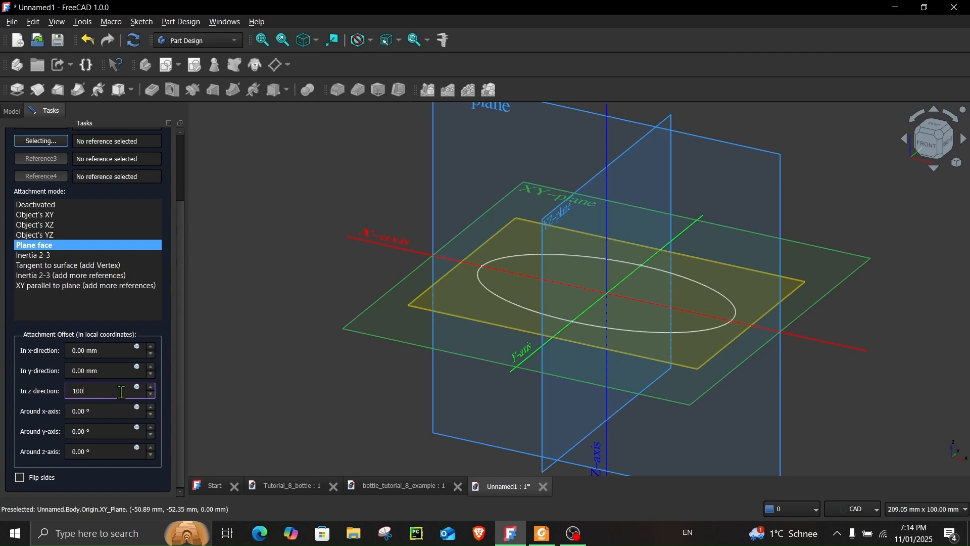
pyautogui.scroll(-5, 413, 371)
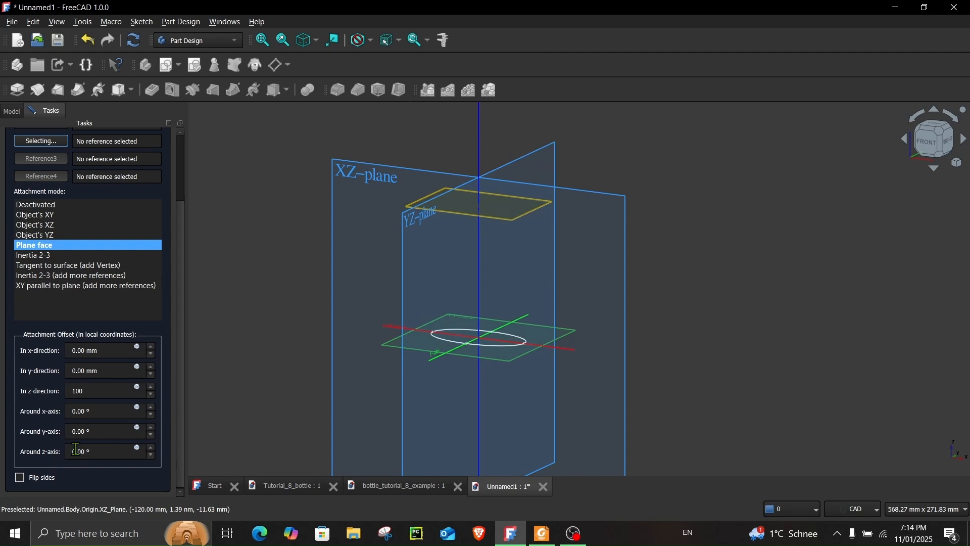
pyautogui.scroll(5, 183, 289)
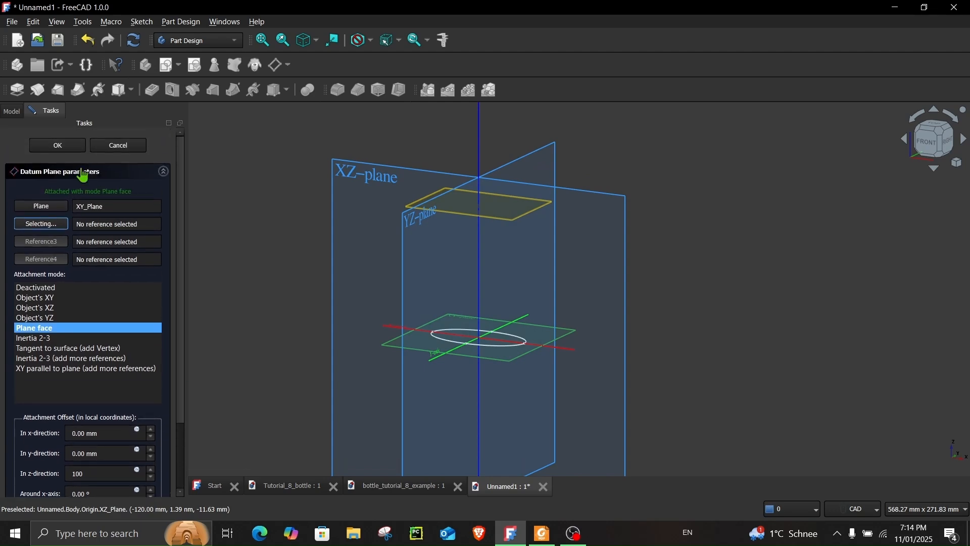
pyautogui.click(66, 146)
pyautogui.click(50, 178)
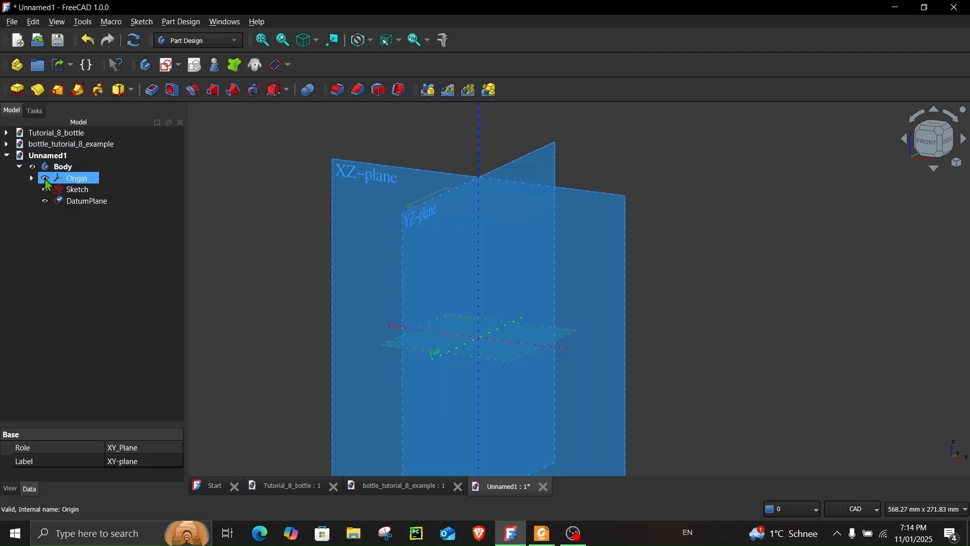
pyautogui.click(45, 179)
# Create a new sketch on the datum plane above the elliptical base.
pyautogui.click(421, 271)
pyautogui.click(454, 207)
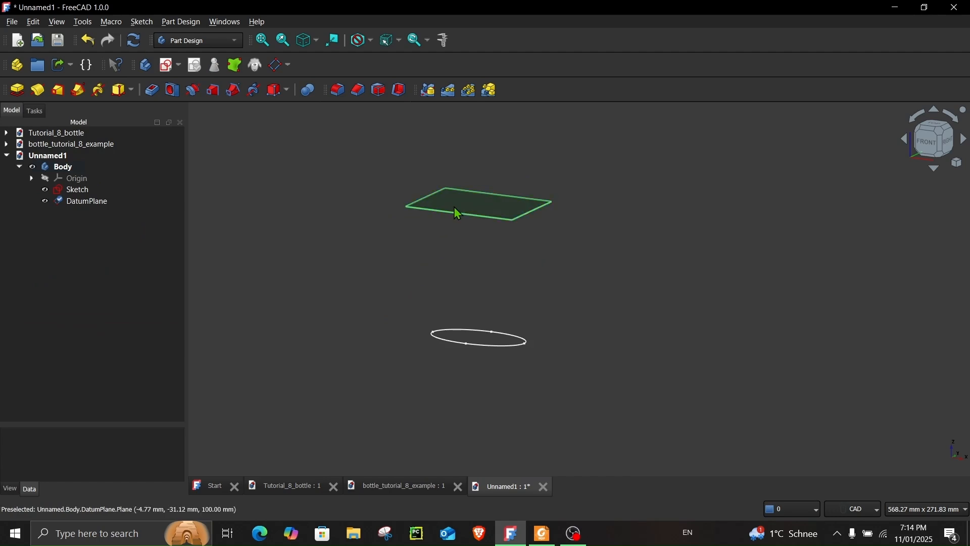
pyautogui.click(168, 67)
pyautogui.scroll(2, 506, 378)
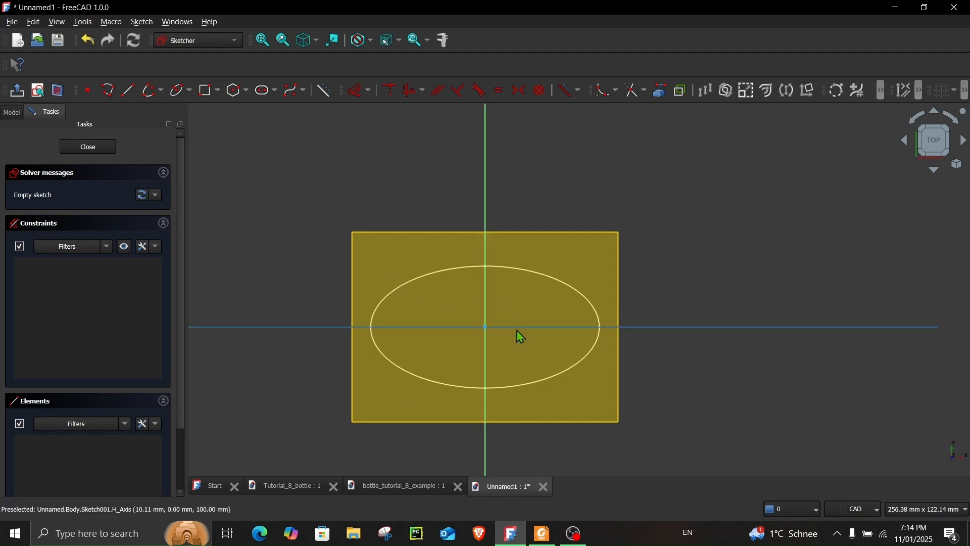
pyautogui.scroll(2, 488, 305)
pyautogui.moveTo(396, 291); pyautogui.dragTo(376, 276, button='middle')
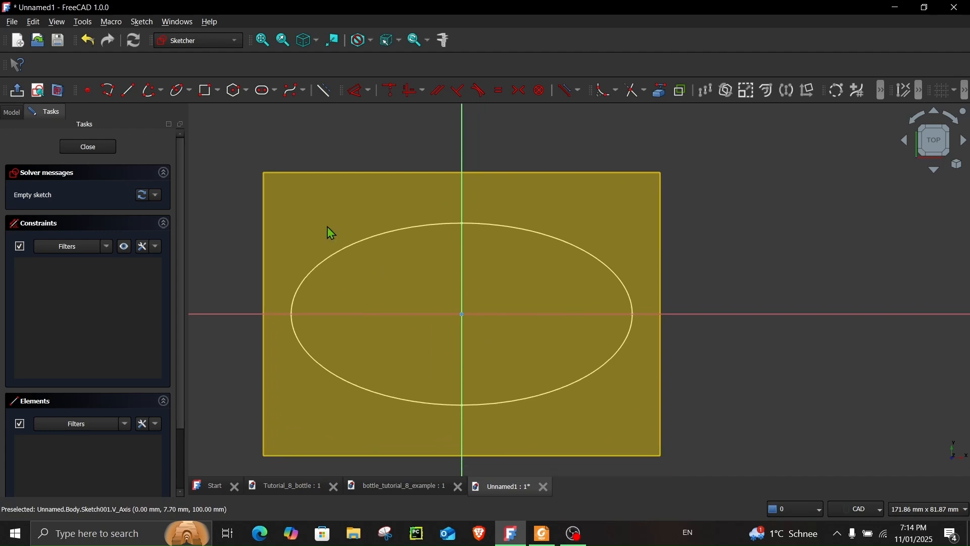
# Draw a 30 mm diameter circle centred on the origin and convert it to construction geometry.
pyautogui.click(190, 91)
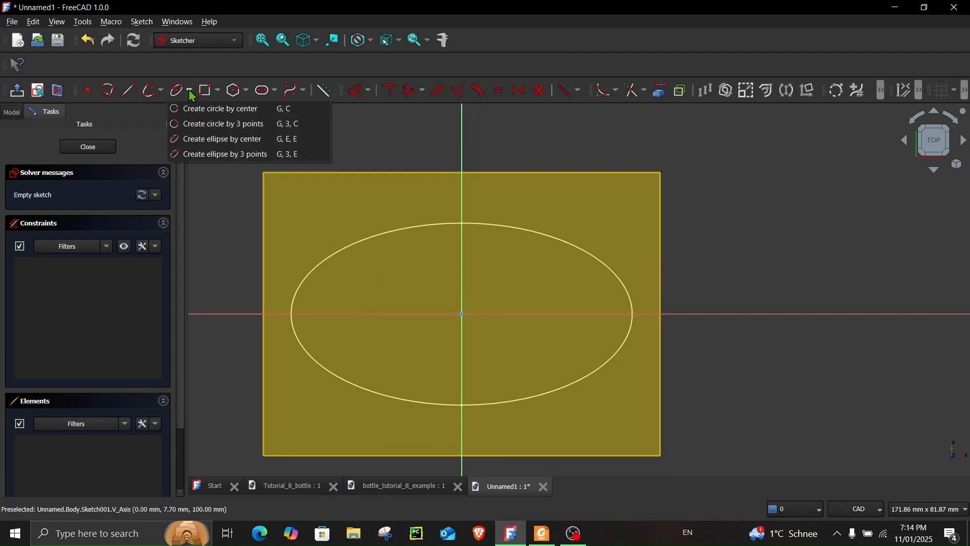
pyautogui.click(196, 108)
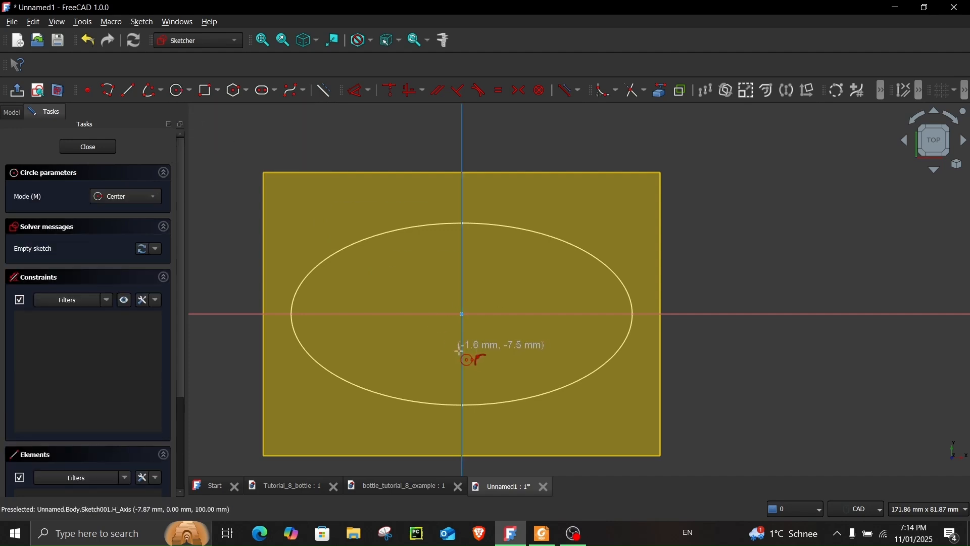
pyautogui.click(462, 314)
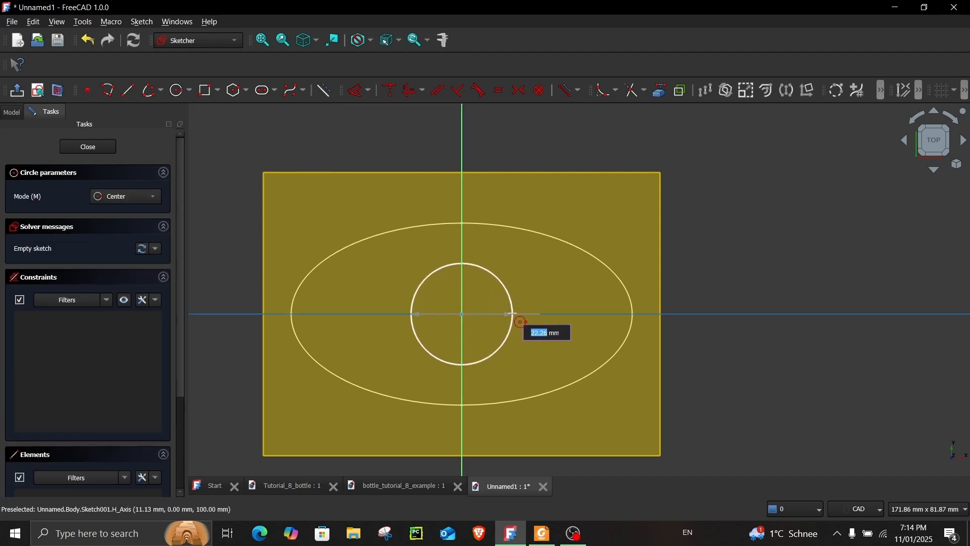
pyautogui.press('Return')
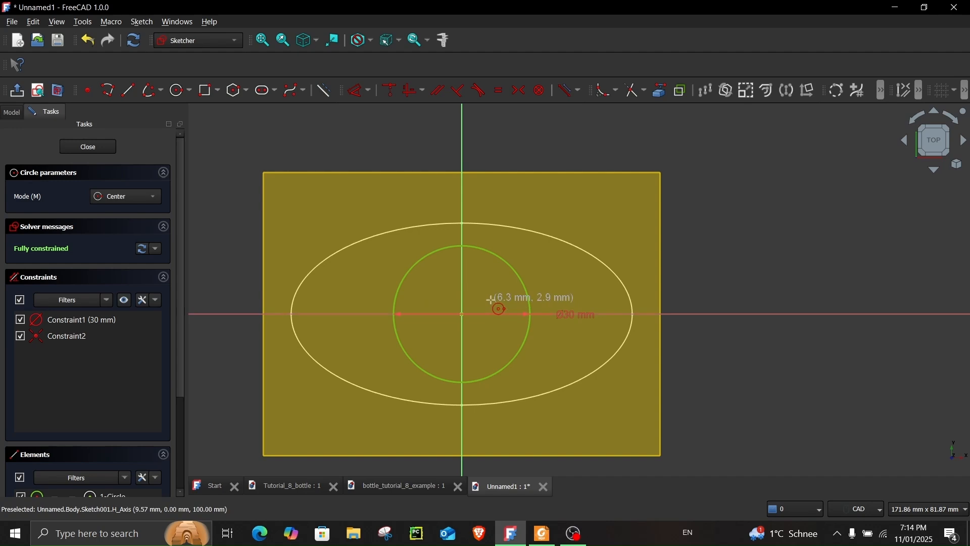
pyautogui.press('Escape')
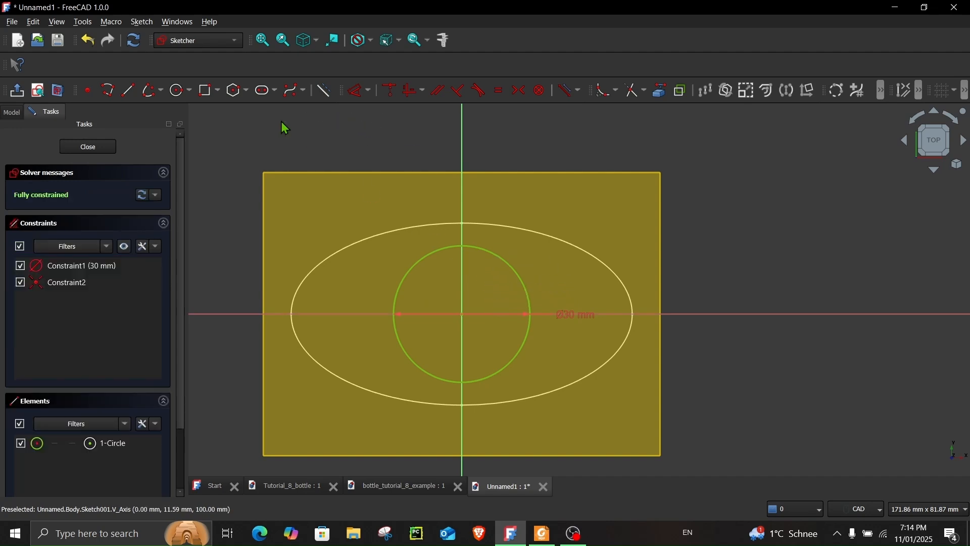
pyautogui.click(426, 260)
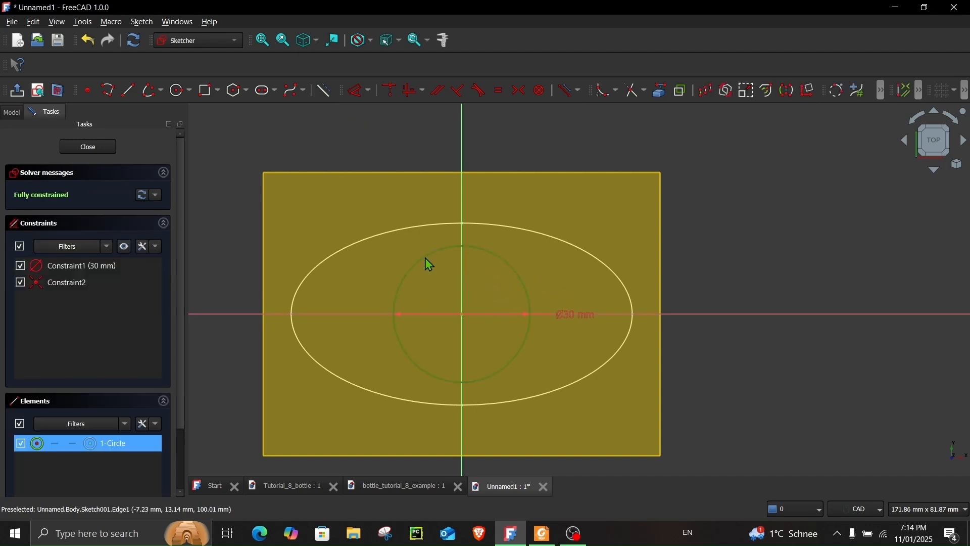
pyautogui.click(326, 92)
# Trace the construction circle's upper-right and upper-left quarters with two three-point arcs meeting at the circle's top.
pyautogui.click(162, 92)
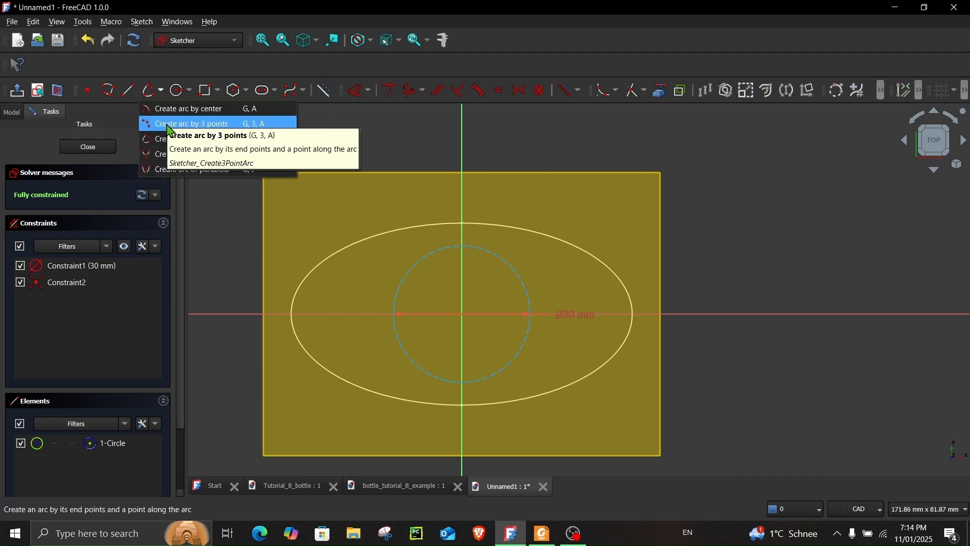
pyautogui.click(181, 123)
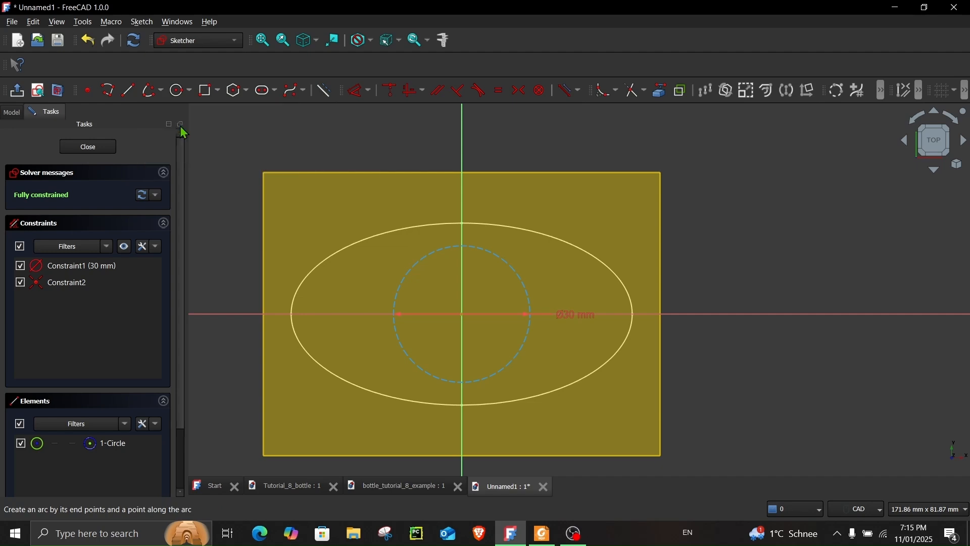
pyautogui.click(461, 246)
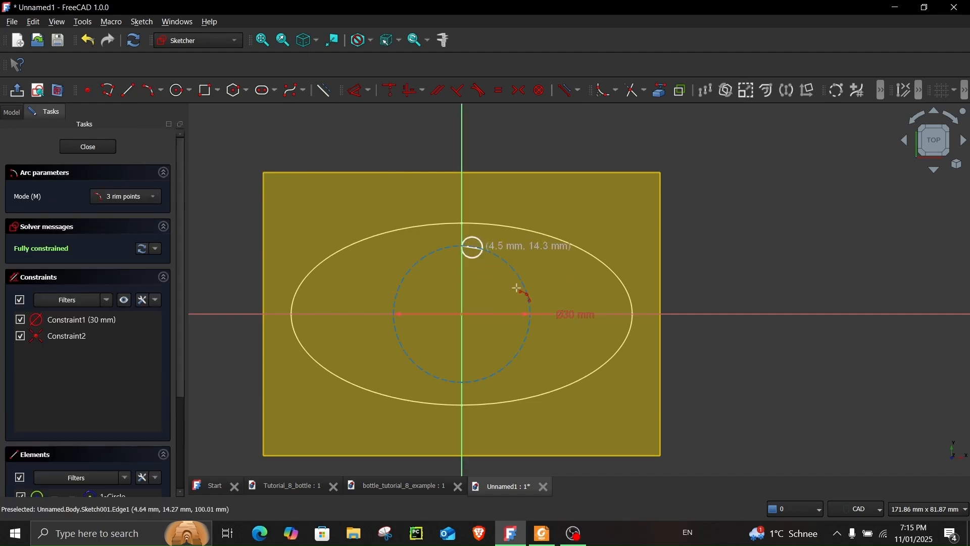
pyautogui.click(530, 314)
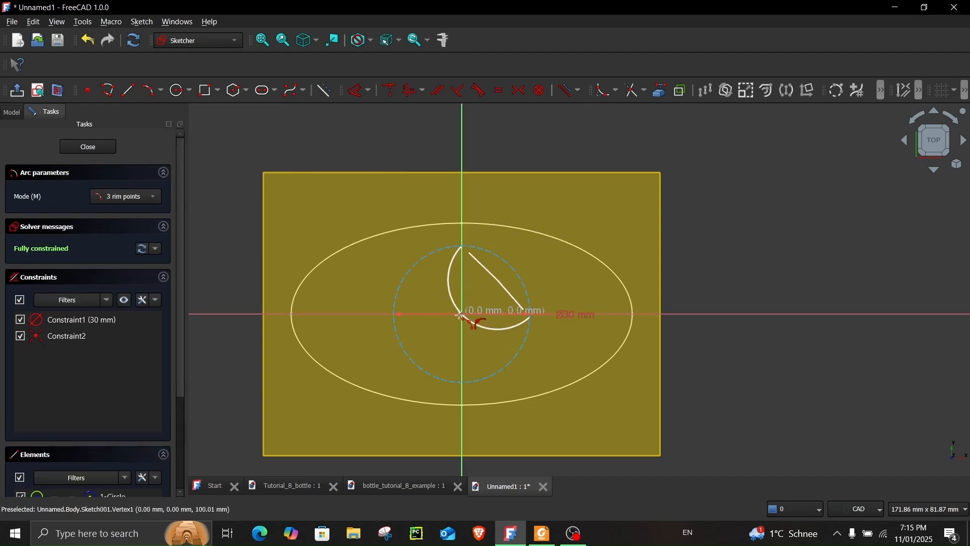
pyautogui.click(521, 281)
pyautogui.click(460, 247)
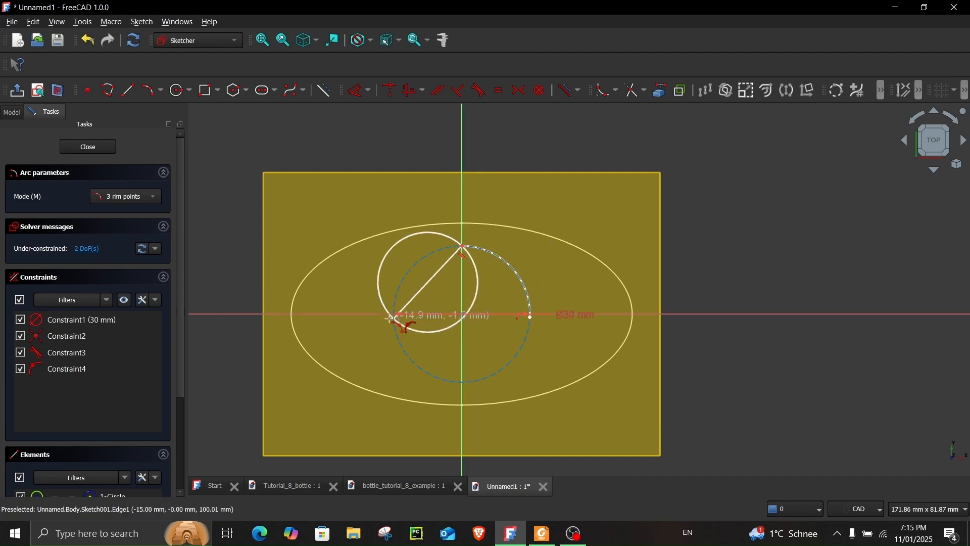
pyautogui.click(394, 315)
pyautogui.click(410, 275)
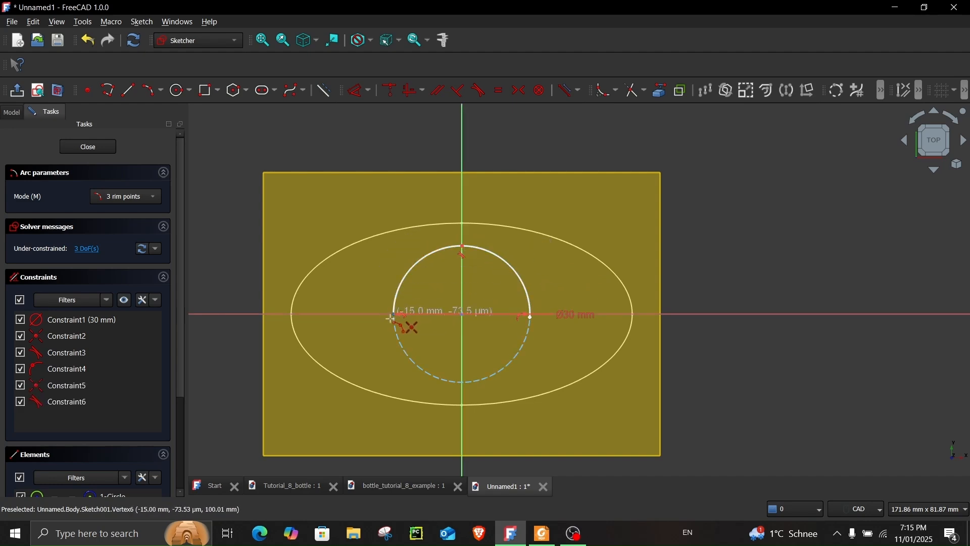
# Trace the construction circle's lower-left and lower-right quarters with three-point arcs, closing the loop, and leave the arc tool.
pyautogui.click(393, 315)
pyautogui.click(465, 381)
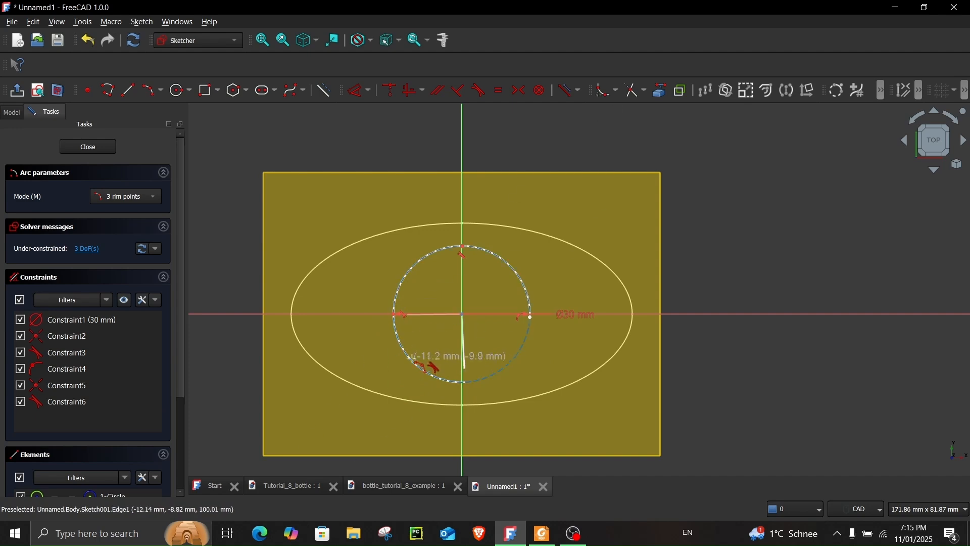
pyautogui.click(431, 371)
pyautogui.click(465, 381)
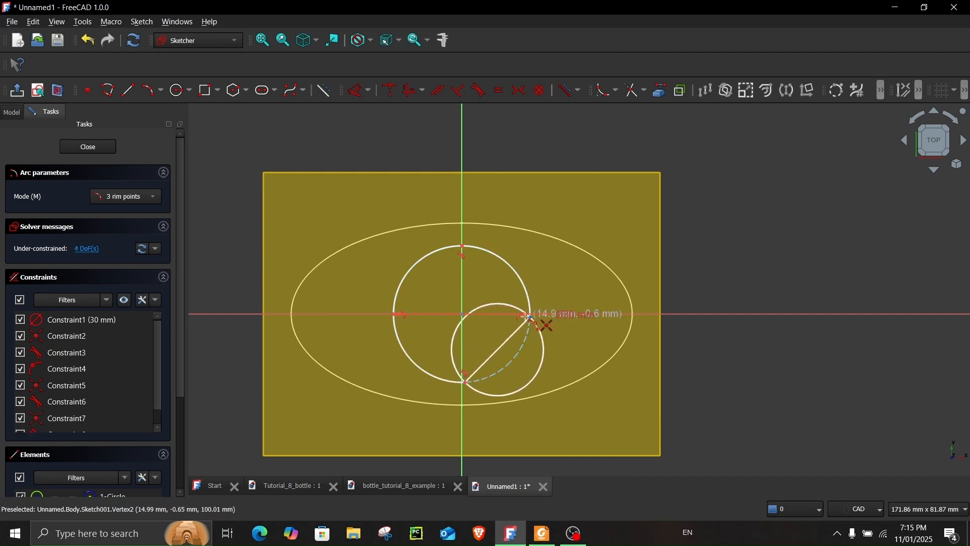
pyautogui.click(514, 357)
pyautogui.press('Escape')
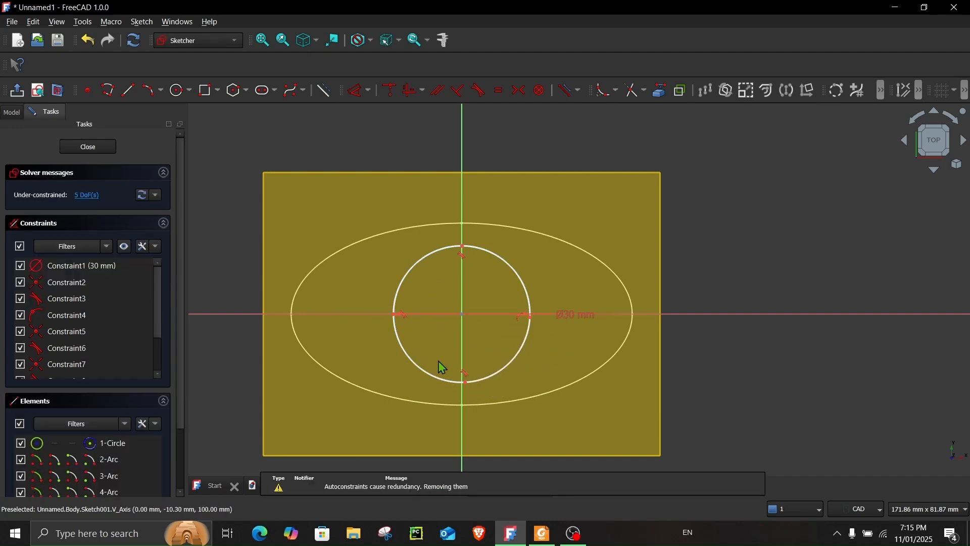
# Constrain the arc joints at the bottom and top of the circle onto the vertical axis.
pyautogui.scroll(3, 445, 368)
pyautogui.moveTo(507, 392); pyautogui.dragTo(508, 394)
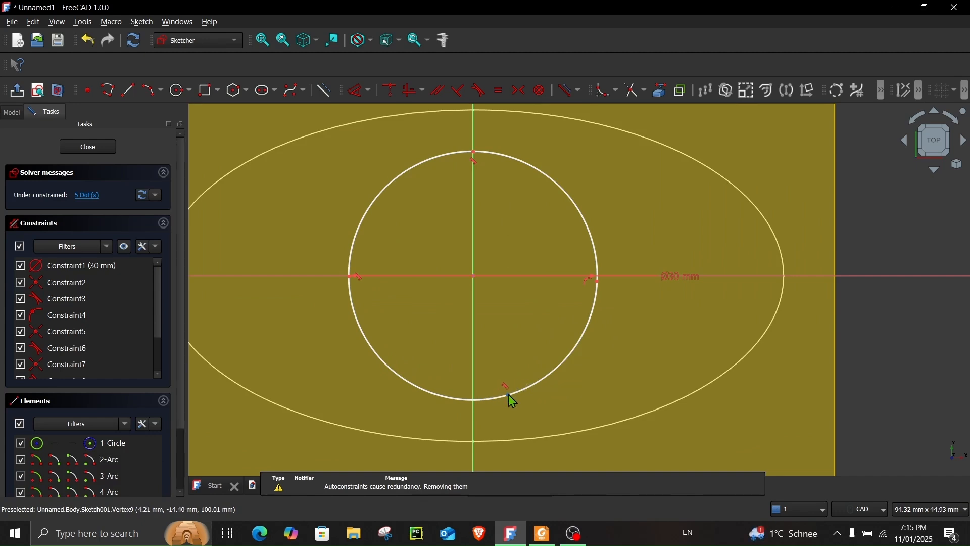
pyautogui.click(508, 396)
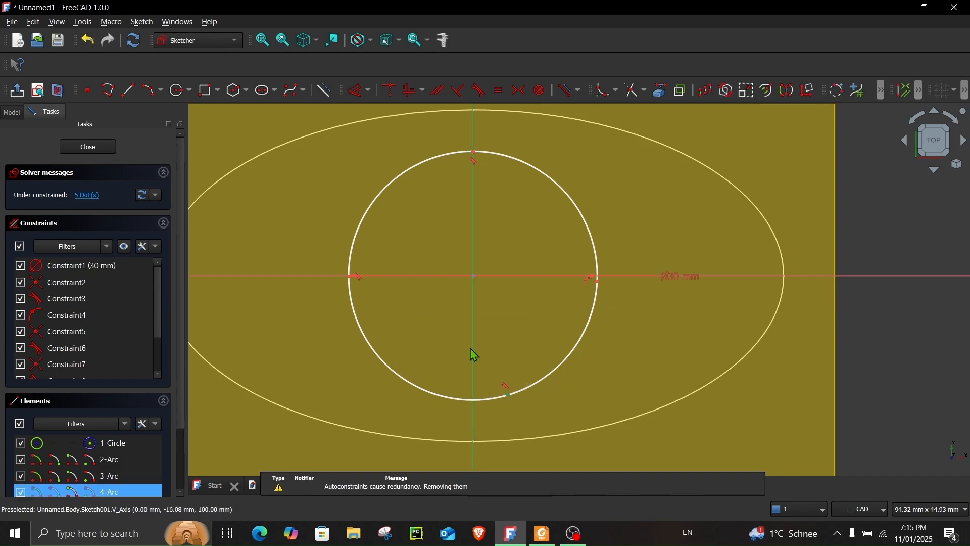
pyautogui.click(389, 91)
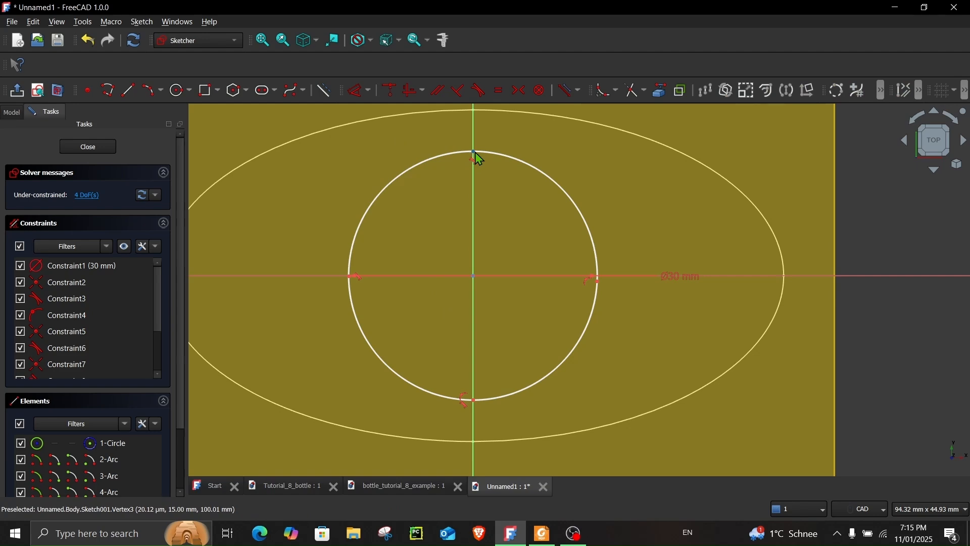
pyautogui.click(499, 155)
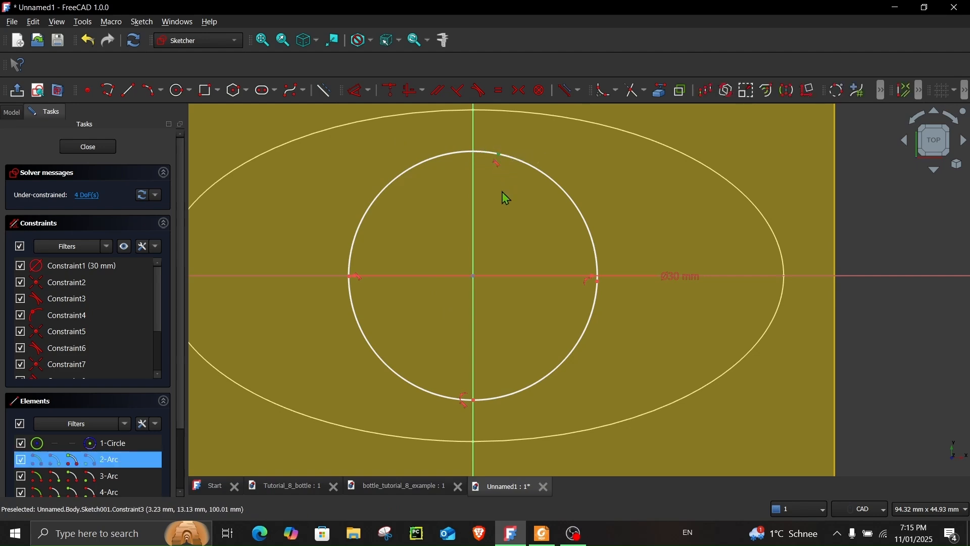
pyautogui.click(476, 403)
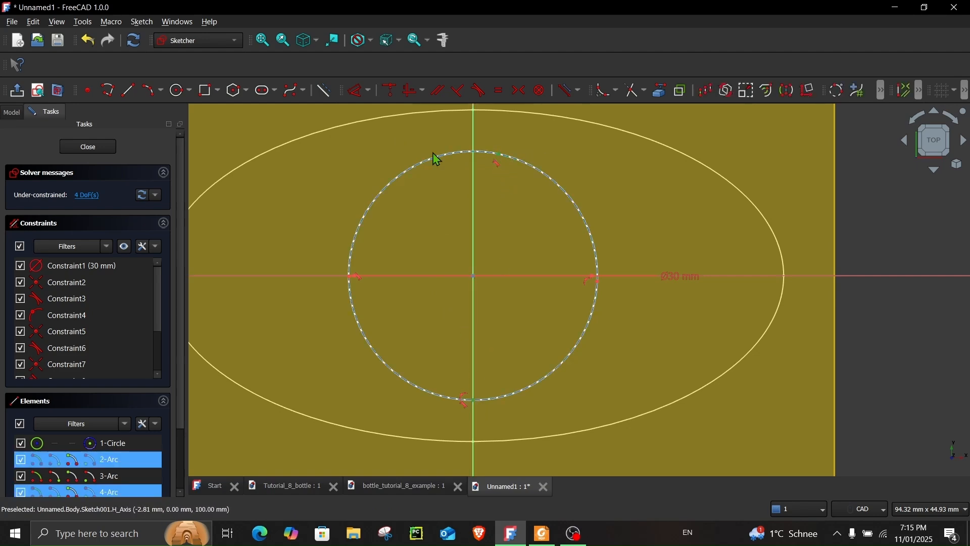
pyautogui.click(415, 92)
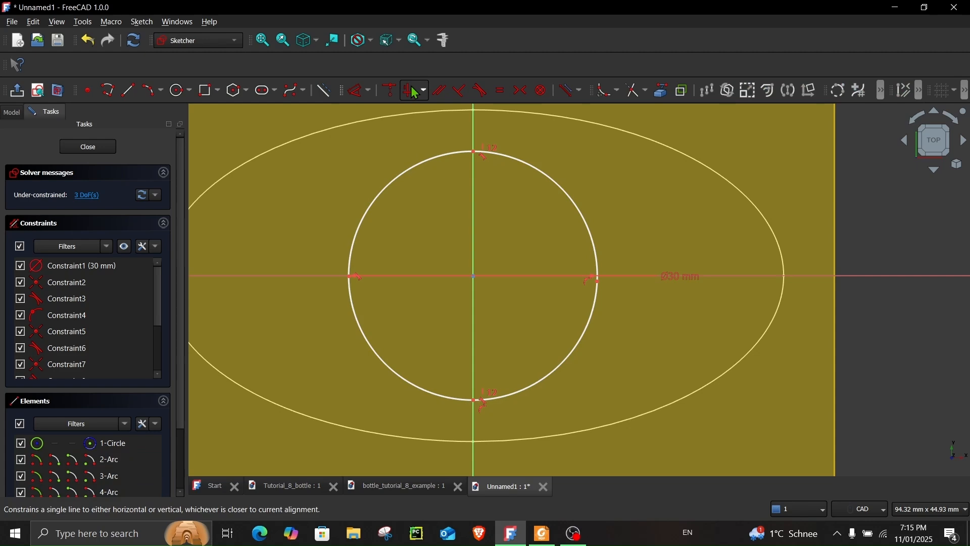
# Pull the arc joints at the circle's two sides off the horizontal axis and constrain them onto it.
pyautogui.moveTo(596, 282); pyautogui.dragTo(596, 297)
pyautogui.moveTo(351, 276); pyautogui.dragTo(353, 303)
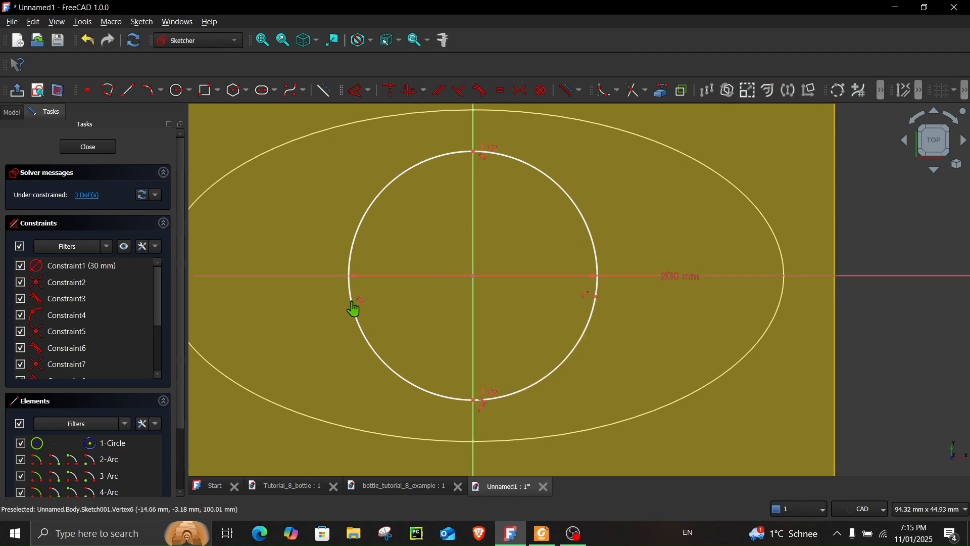
pyautogui.click(353, 303)
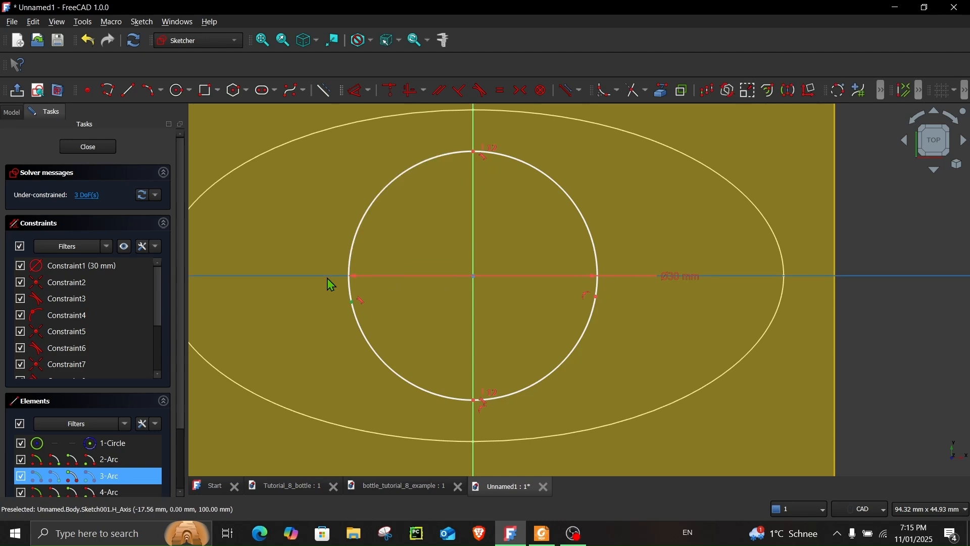
pyautogui.click(388, 90)
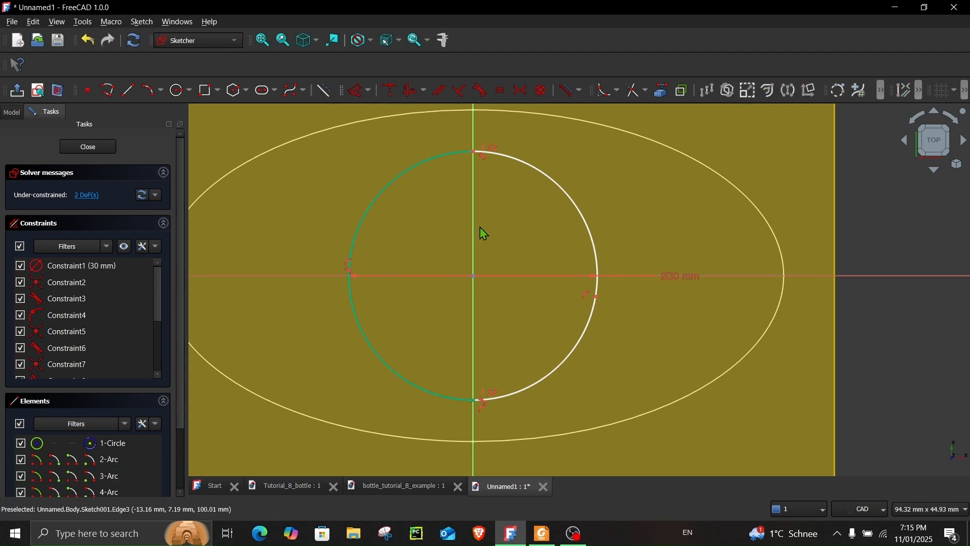
pyautogui.click(350, 278)
pyautogui.click(408, 93)
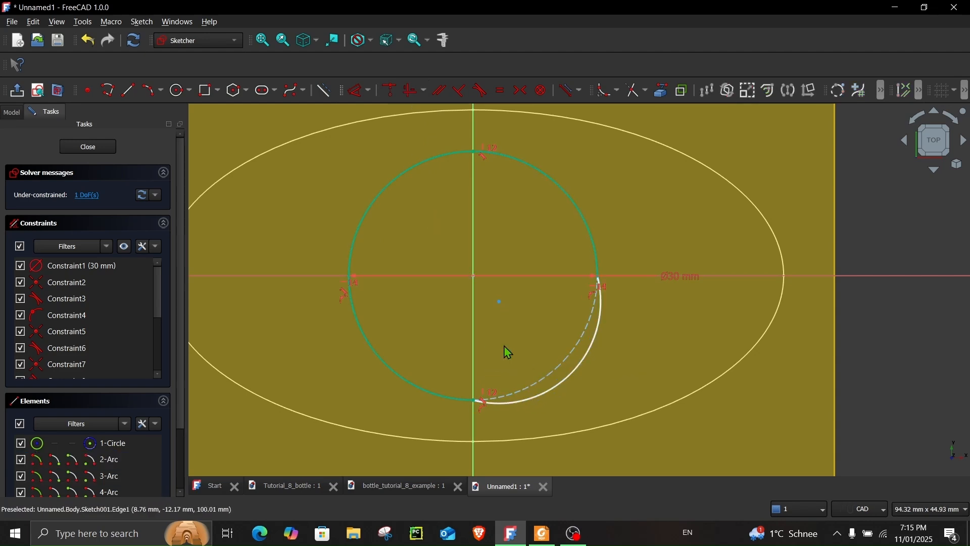
# Try to make the lower-right arc's centre coincident with the sketch origin, and undo that constraint.
pyautogui.click(499, 302)
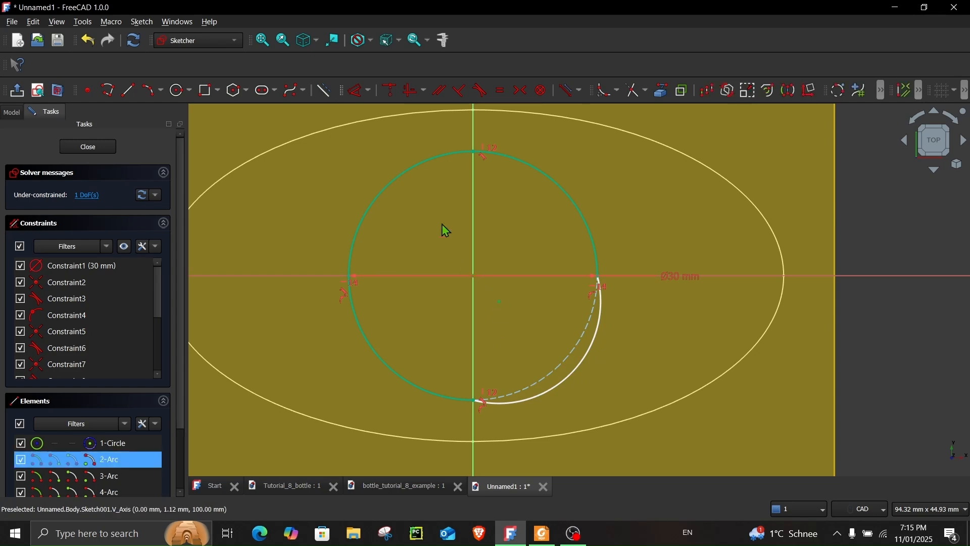
pyautogui.click(389, 90)
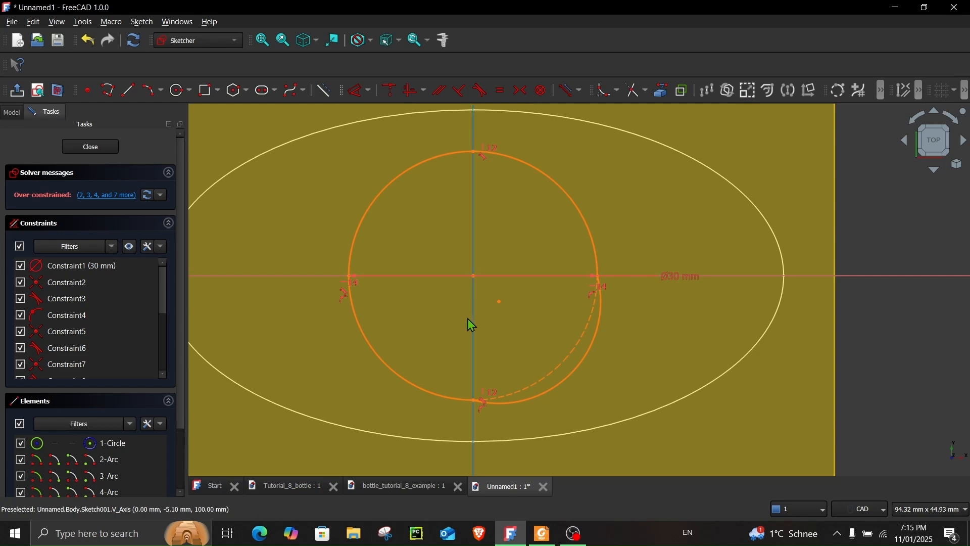
pyautogui.hotkey('ctrl', 'z')
# Constrain the lower-right arc equal to the construction circle and close the top profile sketch.
pyautogui.moveTo(574, 373)
pyautogui.mouseDown()
pyautogui.moveTo(548, 349)
pyautogui.moveTo(559, 359)
pyautogui.mouseUp()
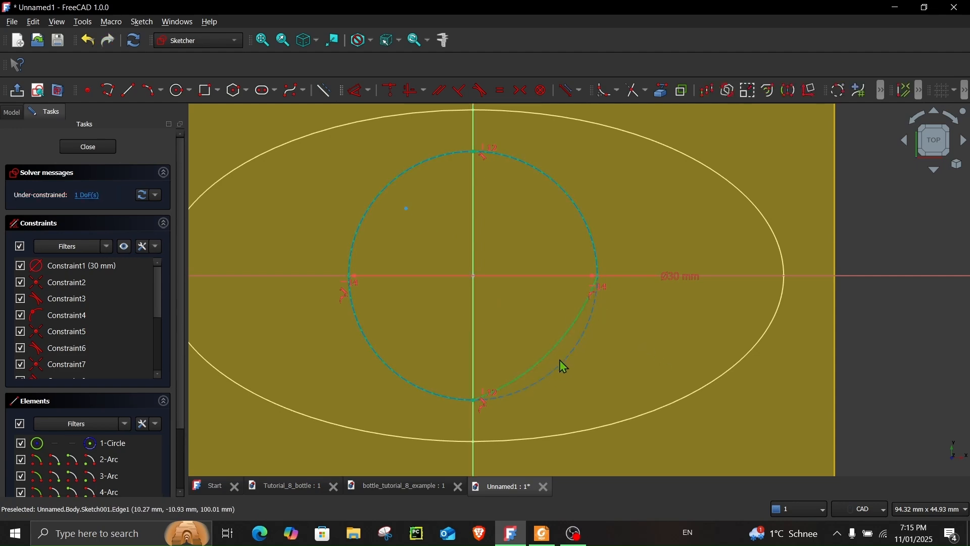
pyautogui.click(559, 360)
pyautogui.click(552, 357)
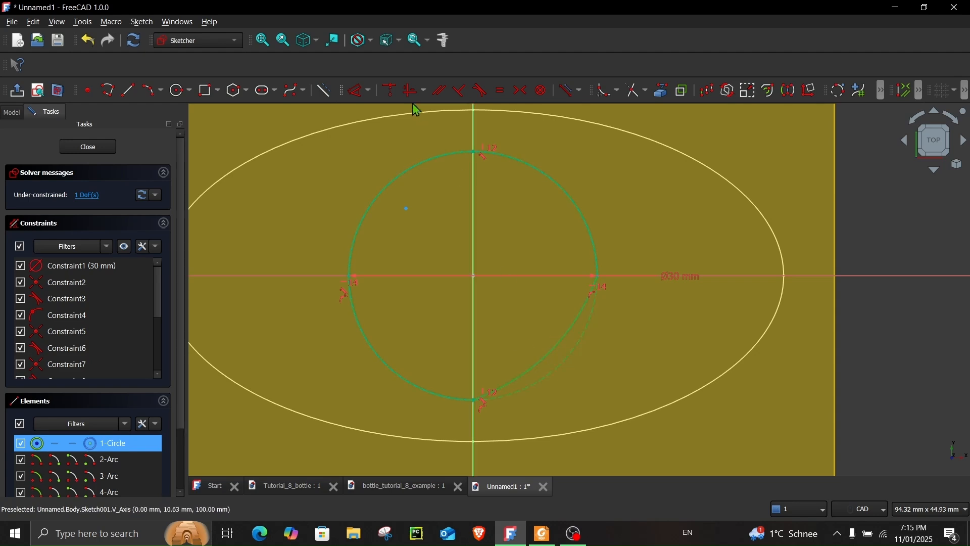
pyautogui.click(499, 96)
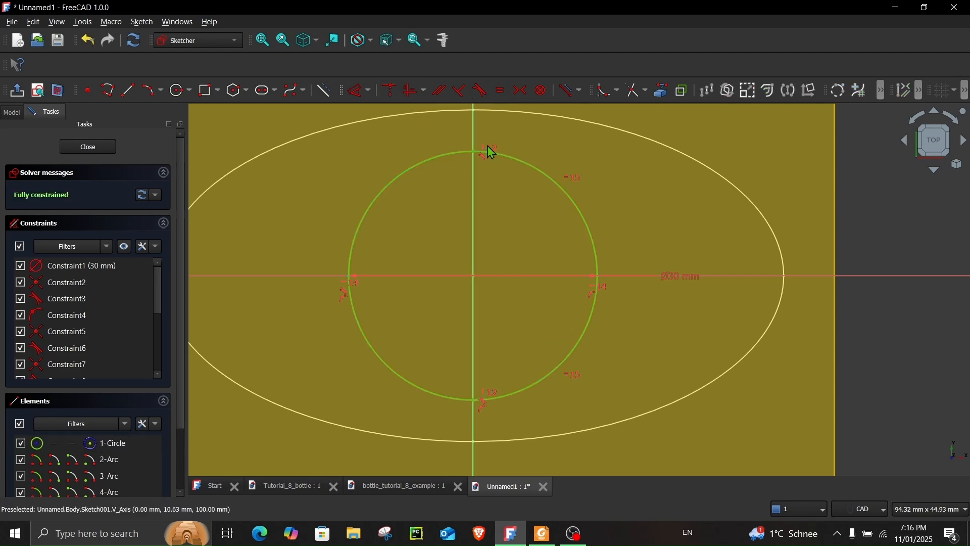
pyautogui.click(88, 147)
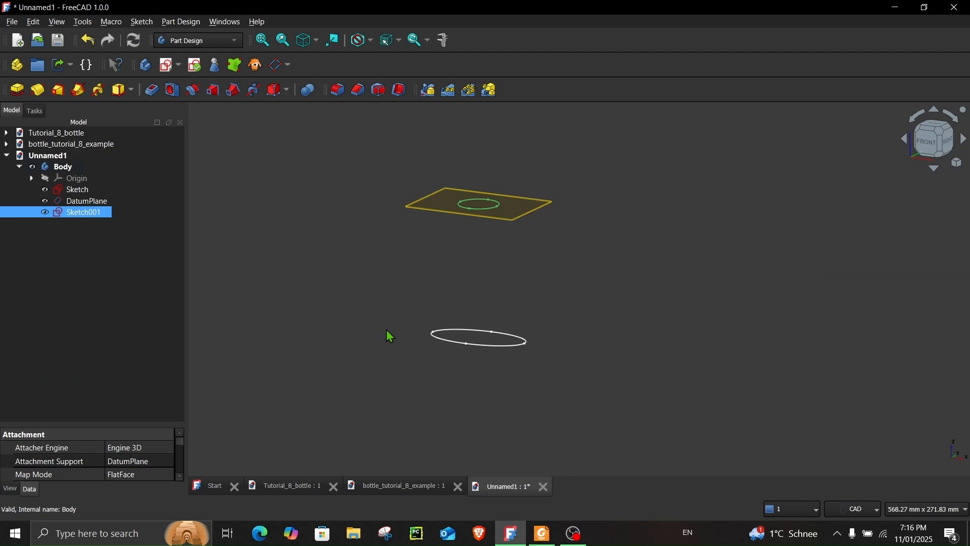
# Hide the datum plane so that only the two profile sketches are displayed.
pyautogui.keyDown('ctrl'); pyautogui.click(52, 202); pyautogui.keyUp('ctrl')
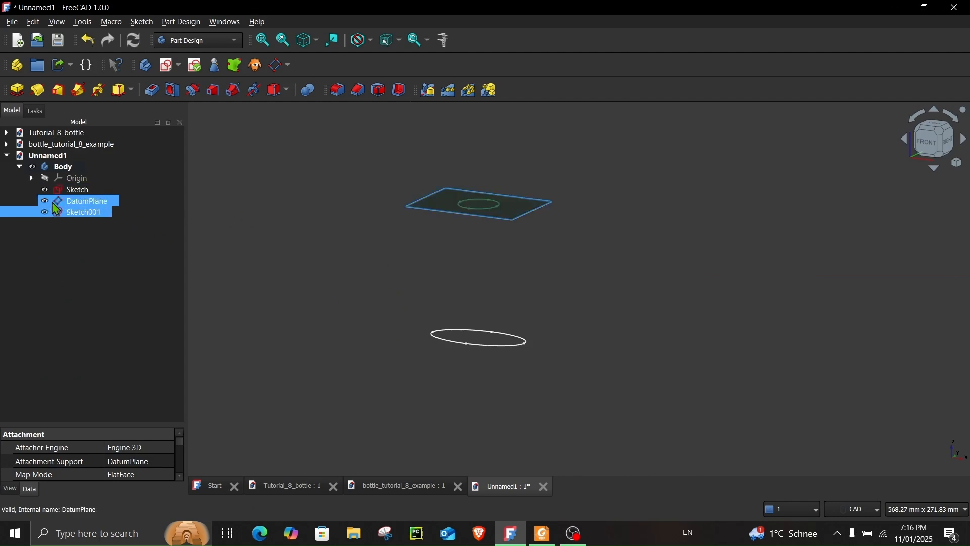
pyautogui.click(45, 202)
pyautogui.click(392, 269)
pyautogui.moveTo(391, 269); pyautogui.dragTo(463, 272, button='middle')
# Switch to the reference drawing in Foxit Reader, examine the side guide curve dimensions, and return to FreeCAD.
pyautogui.click(542, 533)
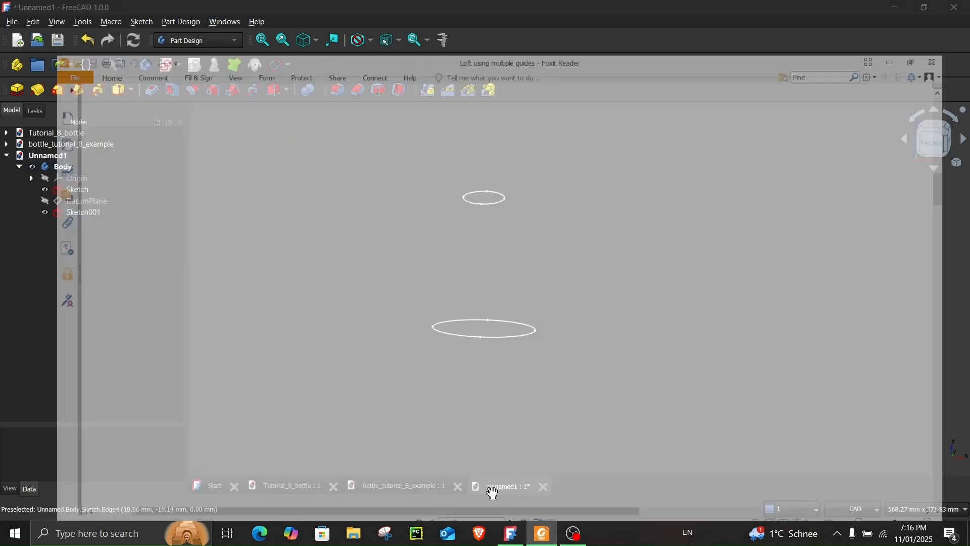
pyautogui.scroll(2, 273, 303)
pyautogui.scroll(3, 297, 255)
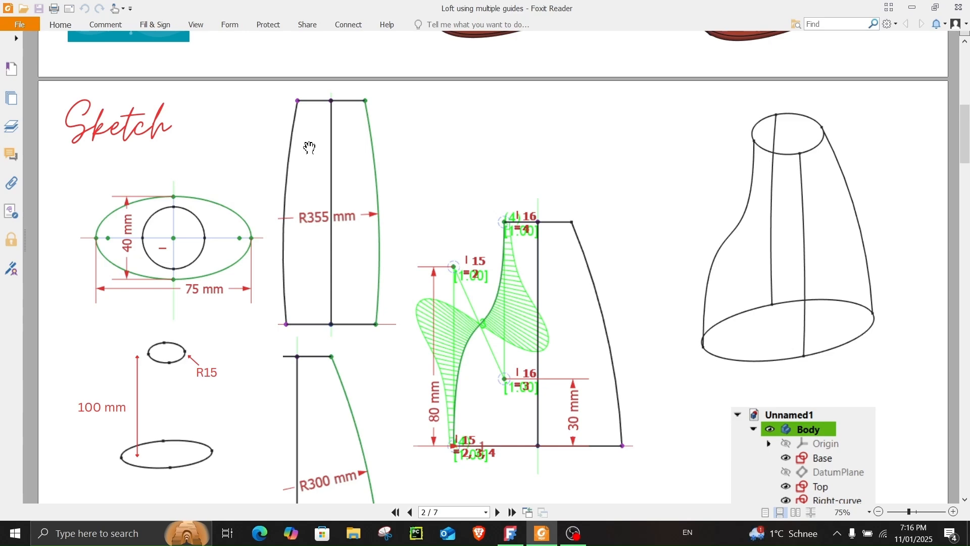
pyautogui.click(912, 8)
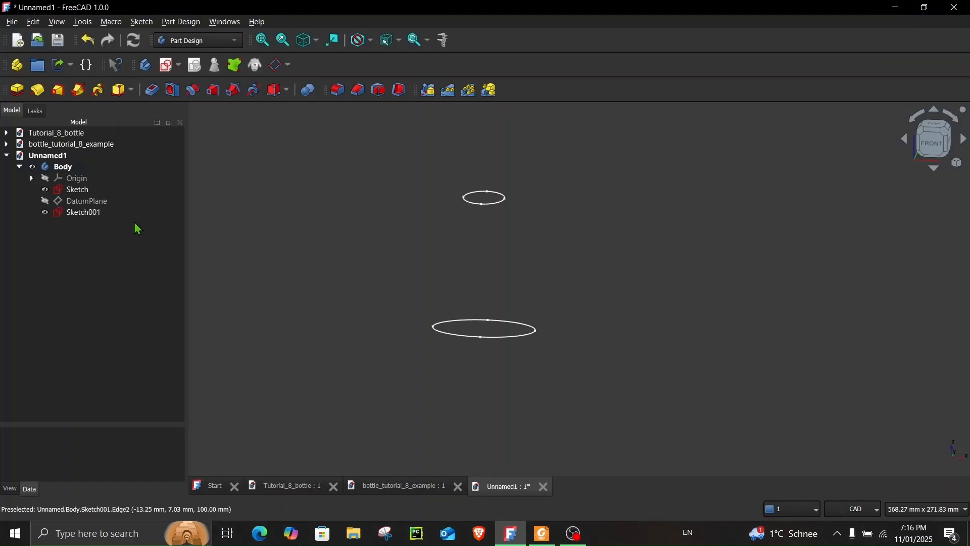
# Show the body's origin planes and create a new sketch on the YZ plane.
pyautogui.click(49, 181)
pyautogui.moveTo(207, 259); pyautogui.dragTo(260, 260, button='middle')
pyautogui.moveTo(402, 257)
pyautogui.mouseDown(button='middle')
pyautogui.moveTo(325, 260)
pyautogui.moveTo(414, 262)
pyautogui.mouseUp(button='middle')
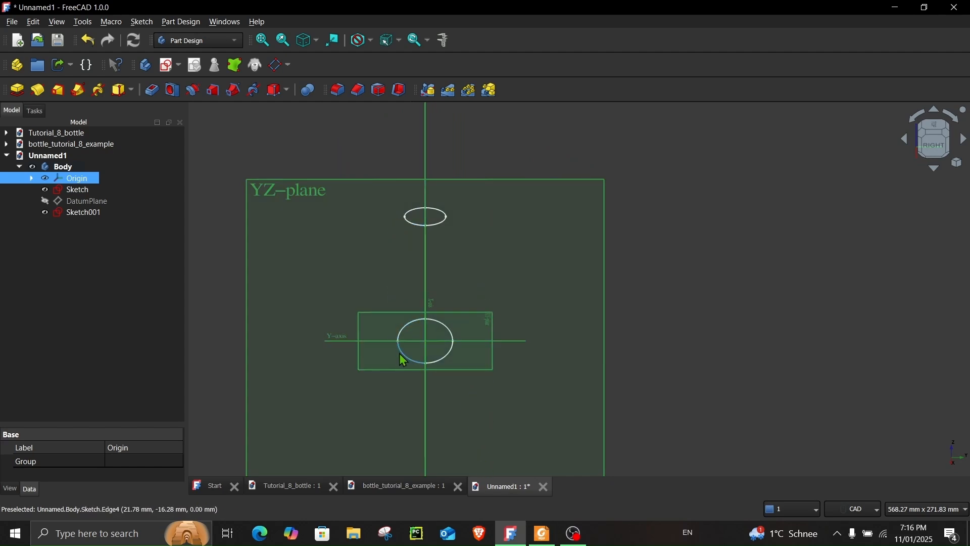
pyautogui.click(492, 183)
pyautogui.click(167, 65)
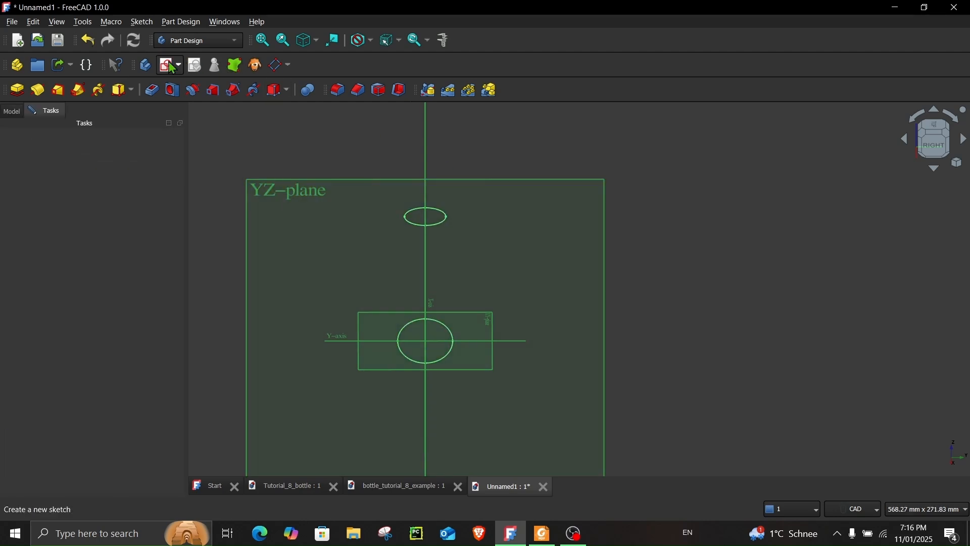
pyautogui.click(456, 186)
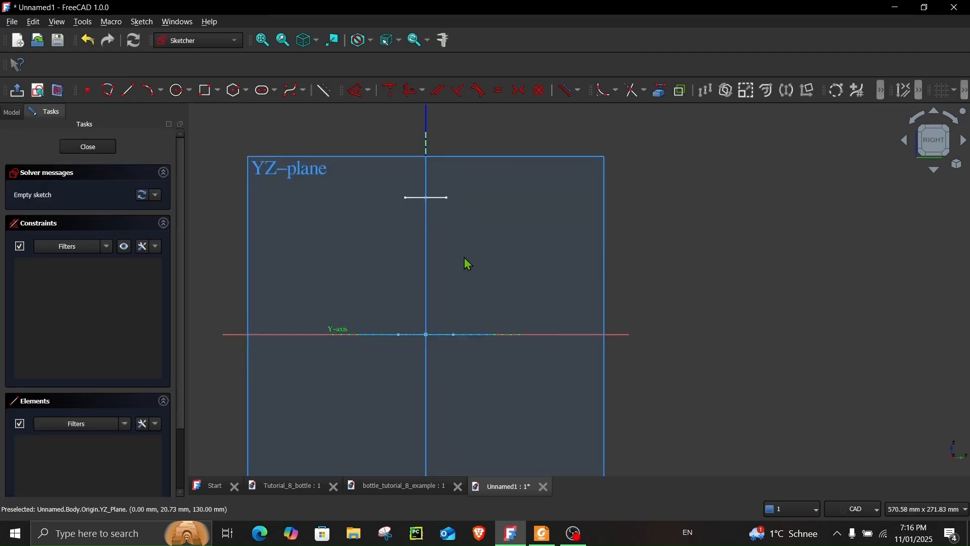
# Hide the body's origin planes and return to the sketch's editing tasks.
pyautogui.click(12, 112)
pyautogui.click(47, 180)
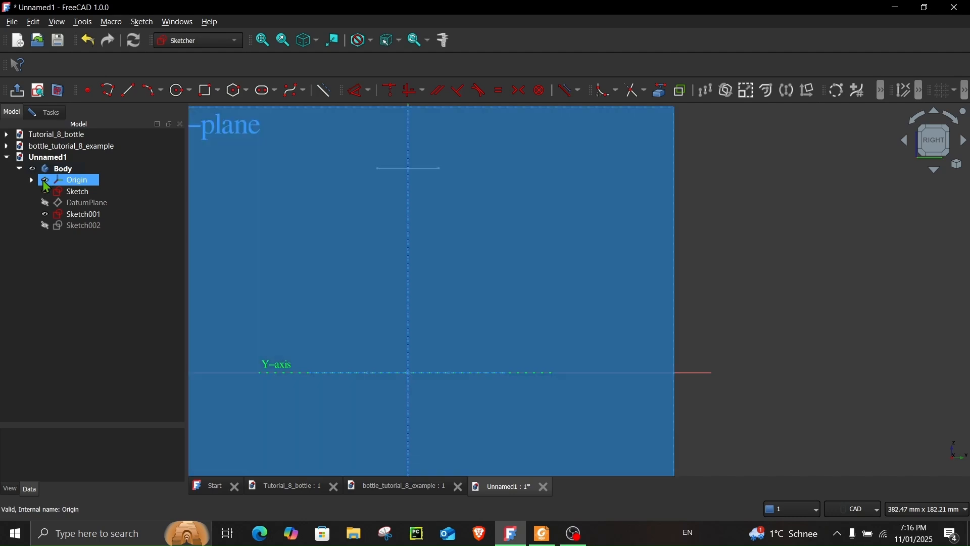
pyautogui.press('space')
pyautogui.click(49, 112)
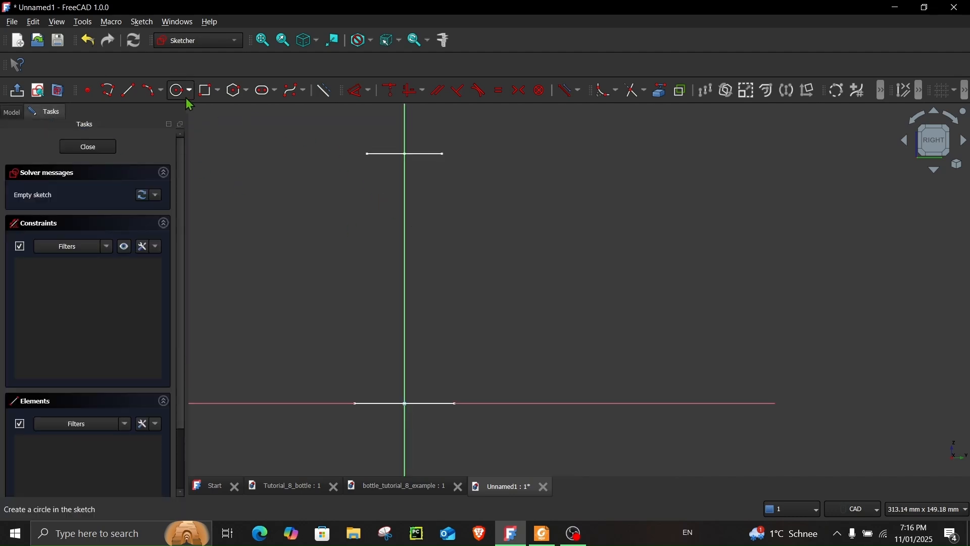
pyautogui.click(152, 91)
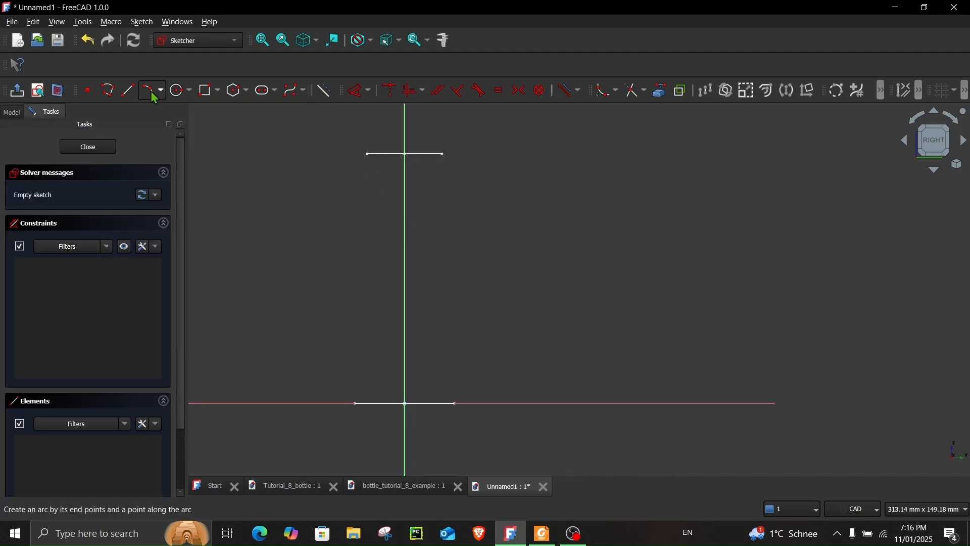
pyautogui.moveTo(444, 154); pyautogui.dragTo(440, 156, button='middle')
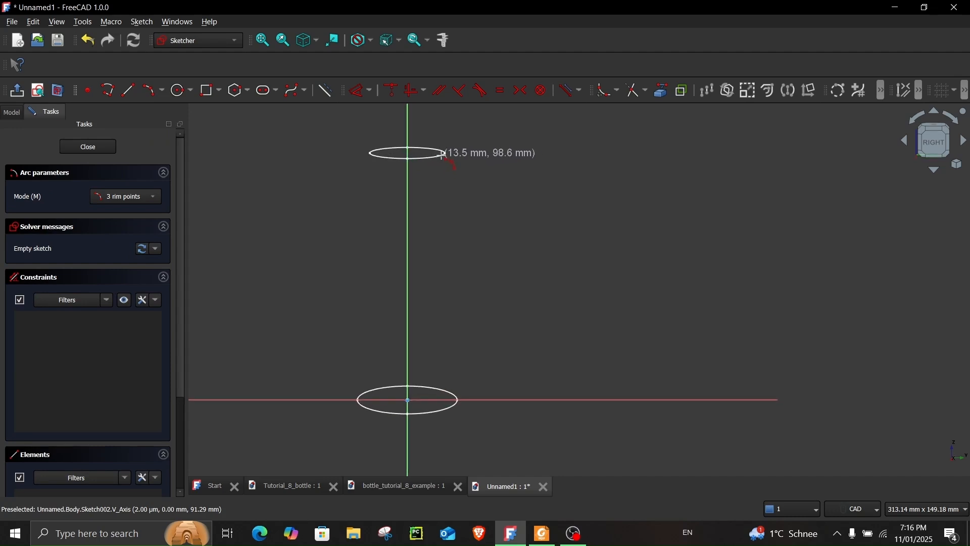
pyautogui.press('Escape')
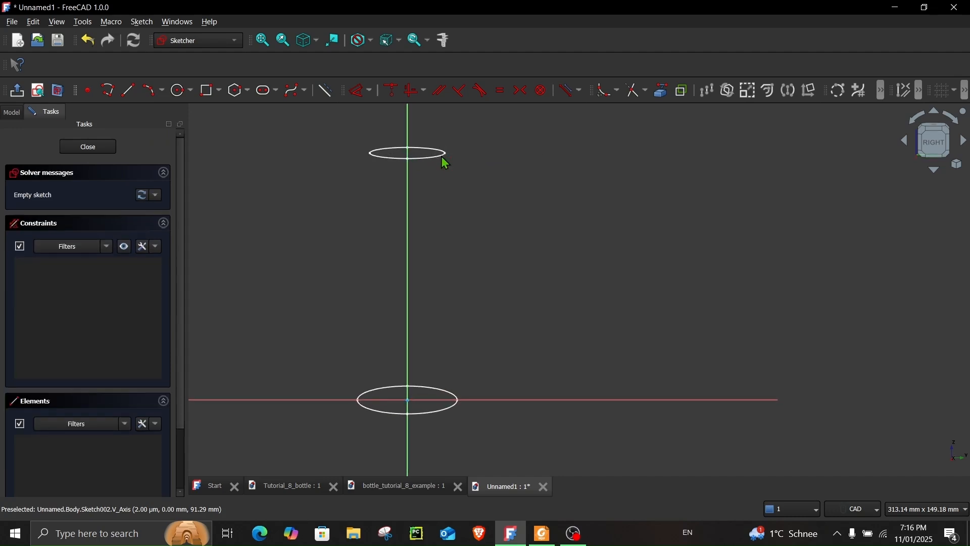
# Project one arc of the top circle and one arc of the base ellipse into the sketch as external geometry.
pyautogui.click(663, 99)
pyautogui.scroll(2, 441, 158)
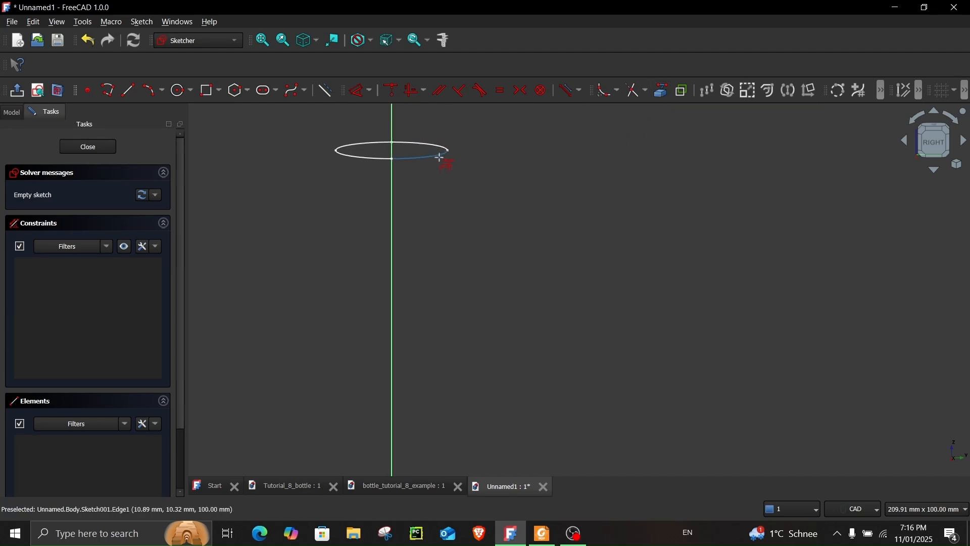
pyautogui.click(440, 158)
pyautogui.moveTo(449, 320); pyautogui.dragTo(464, 187, button='middle')
pyautogui.click(469, 396)
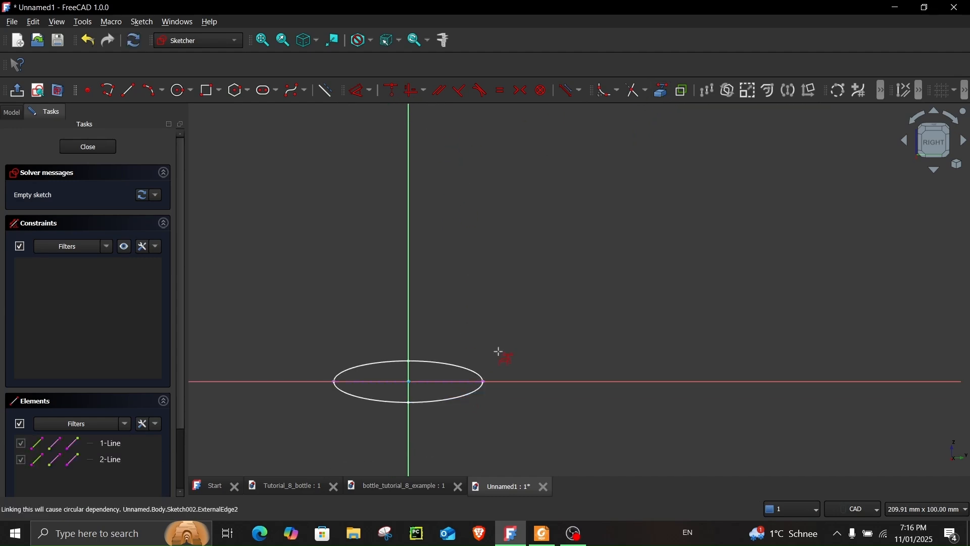
# Draw an outward-bulging three-point arc from the top circle's right endpoint to the base ellipse's right endpoint, through about (27, 28) mm.
pyautogui.moveTo(516, 258); pyautogui.dragTo(506, 296, button='middle')
pyautogui.moveTo(508, 270); pyautogui.dragTo(513, 381, button='middle')
pyautogui.scroll(-2, 498, 330)
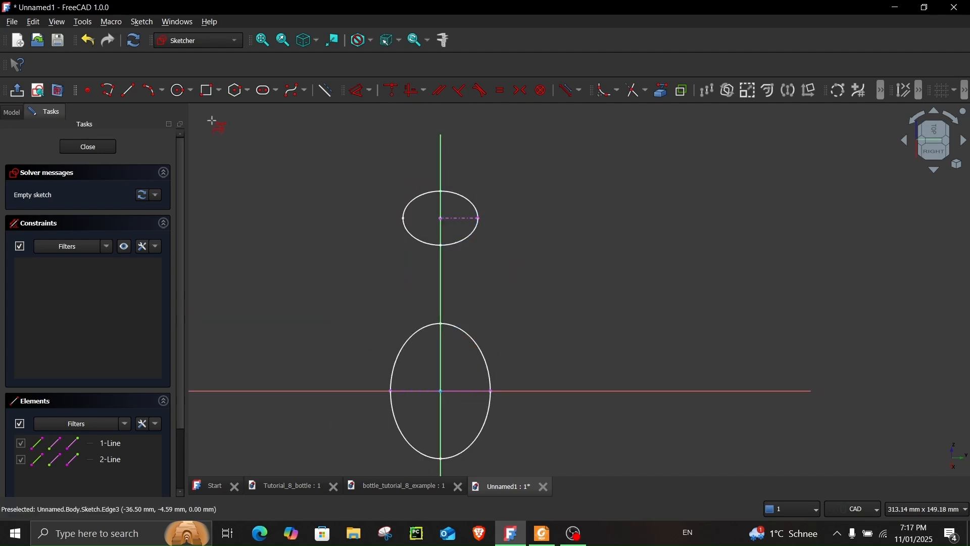
pyautogui.click(153, 91)
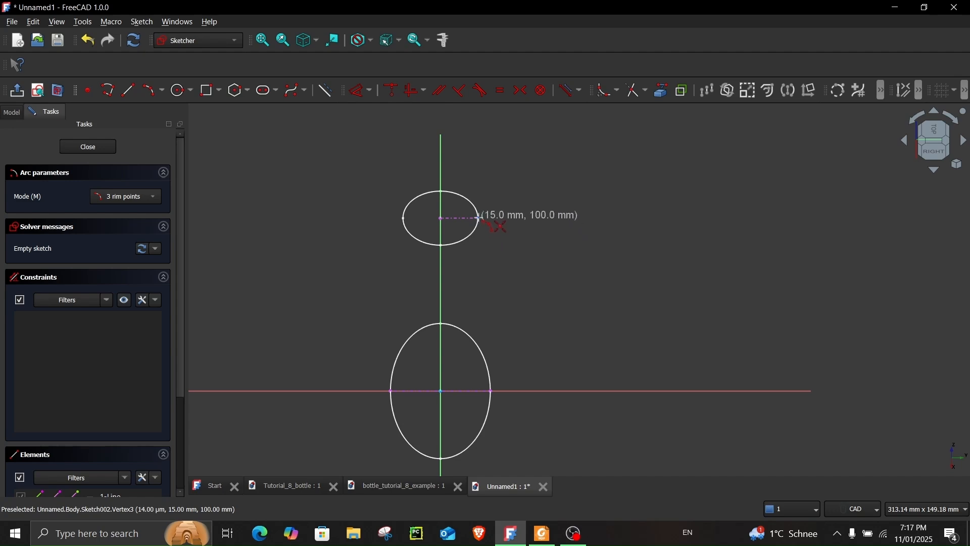
pyautogui.click(479, 218)
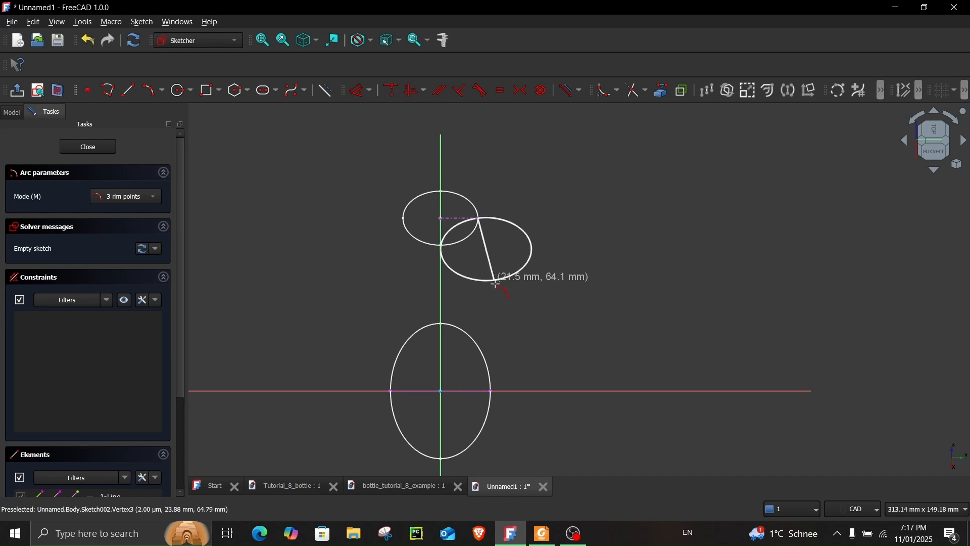
pyautogui.click(490, 392)
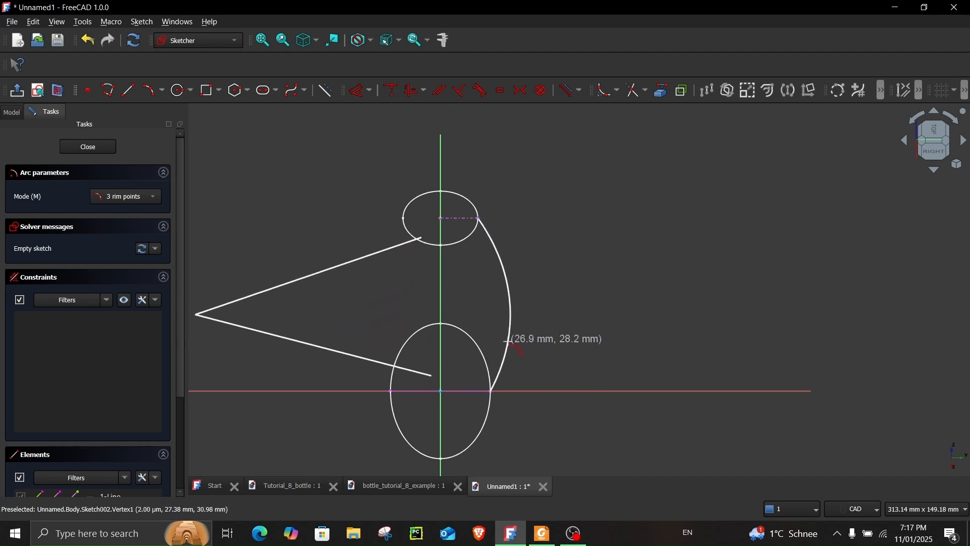
pyautogui.click(507, 342)
pyautogui.moveTo(526, 336); pyautogui.dragTo(525, 281, button='middle')
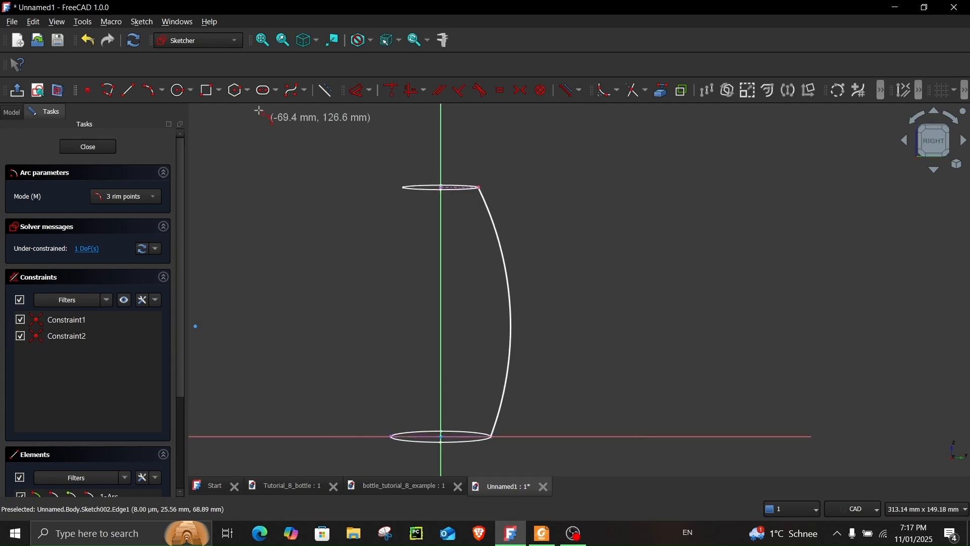
# Constrain the right guide arc's radius to 355 mm and close the sketch.
pyautogui.click(361, 90)
pyautogui.click(505, 291)
pyautogui.click(427, 304)
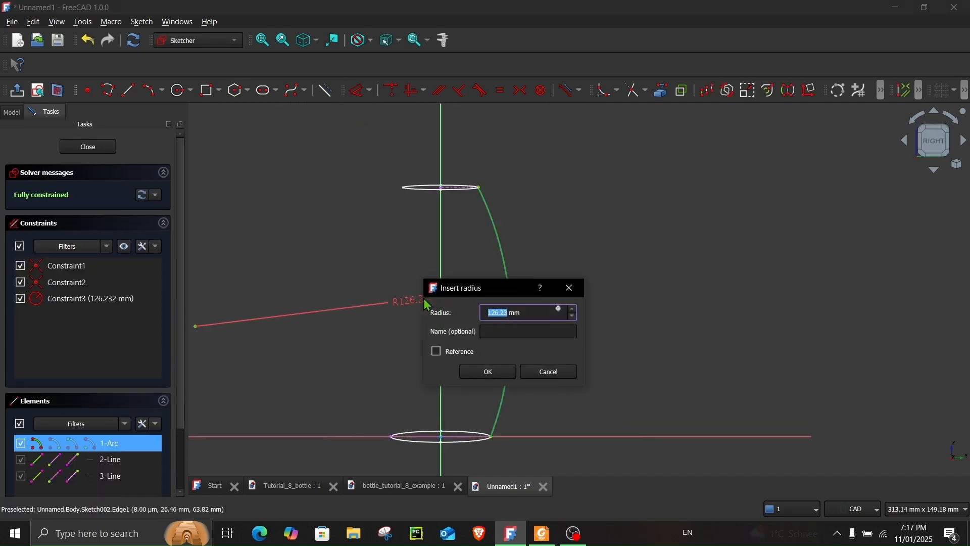
pyautogui.press('Return')
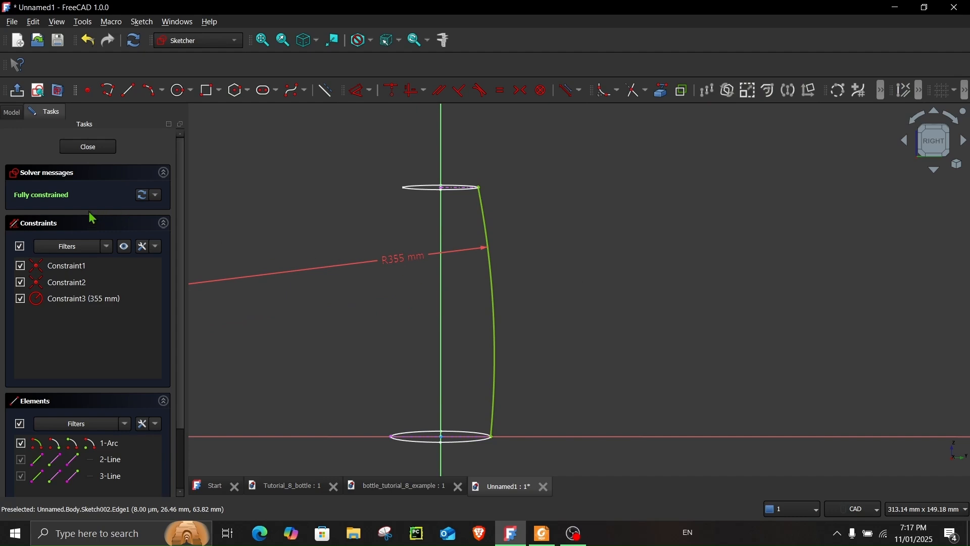
pyautogui.click(88, 147)
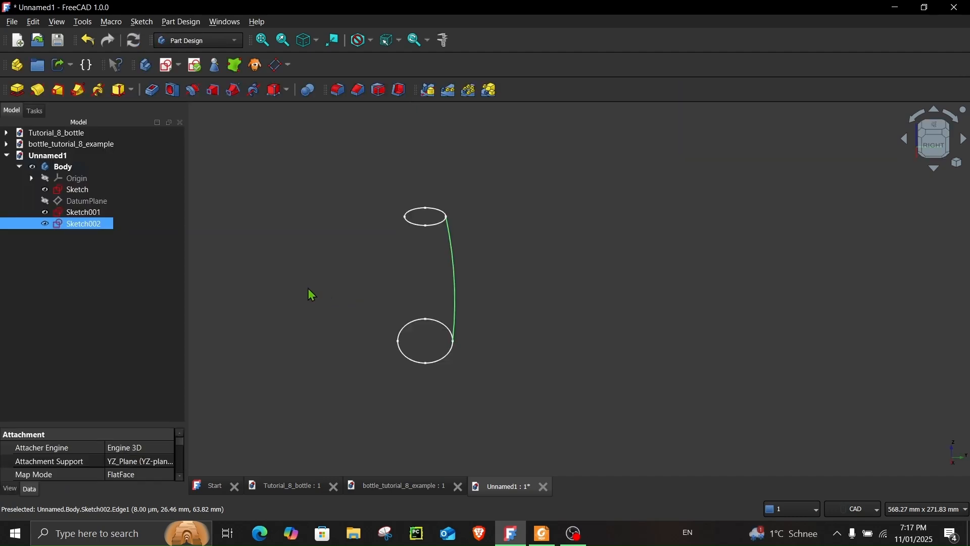
# Show the body's origin planes and create another sketch on the YZ plane for the opposite guide arc.
pyautogui.click(45, 179)
pyautogui.click(282, 174)
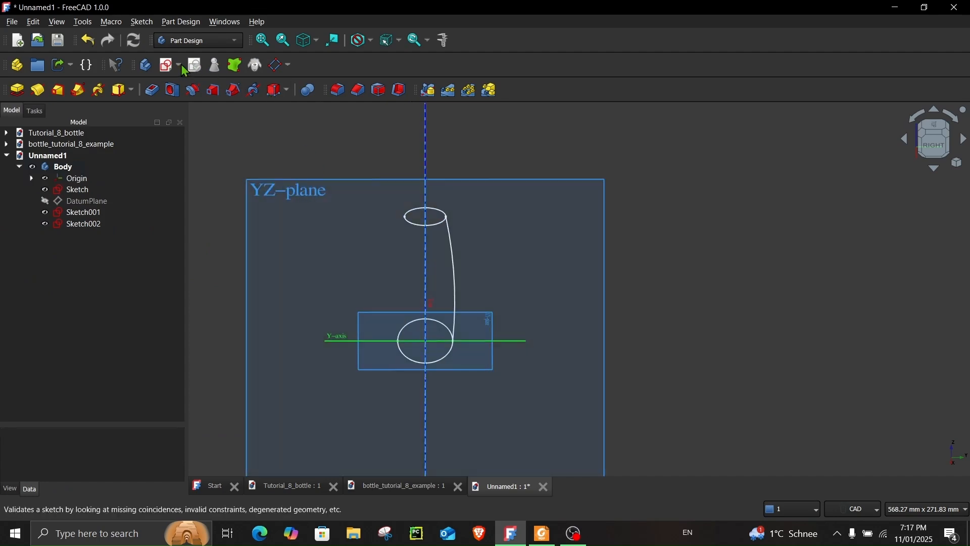
pyautogui.click(169, 65)
pyautogui.click(368, 185)
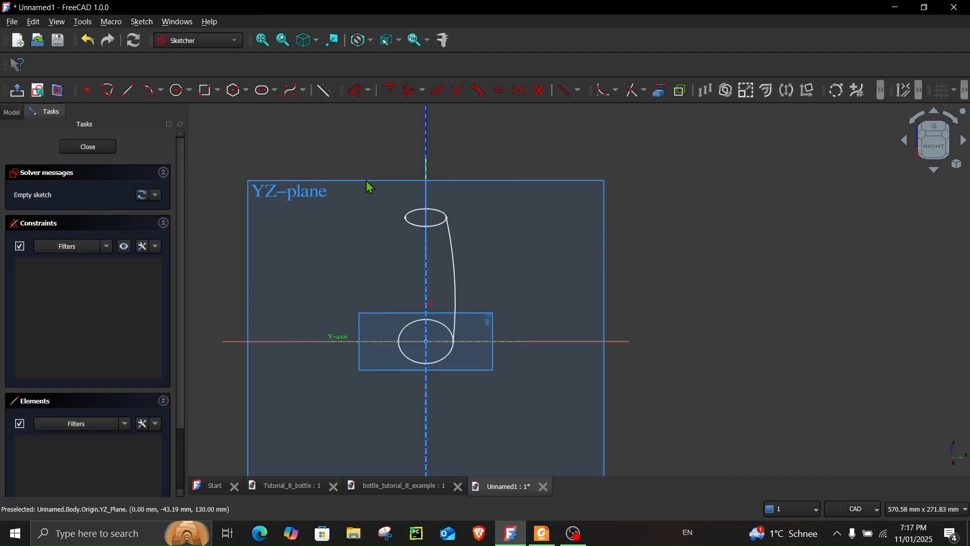
# Hide the body's origin planes and return to the editing tasks of the new YZ sketch.
pyautogui.click(11, 112)
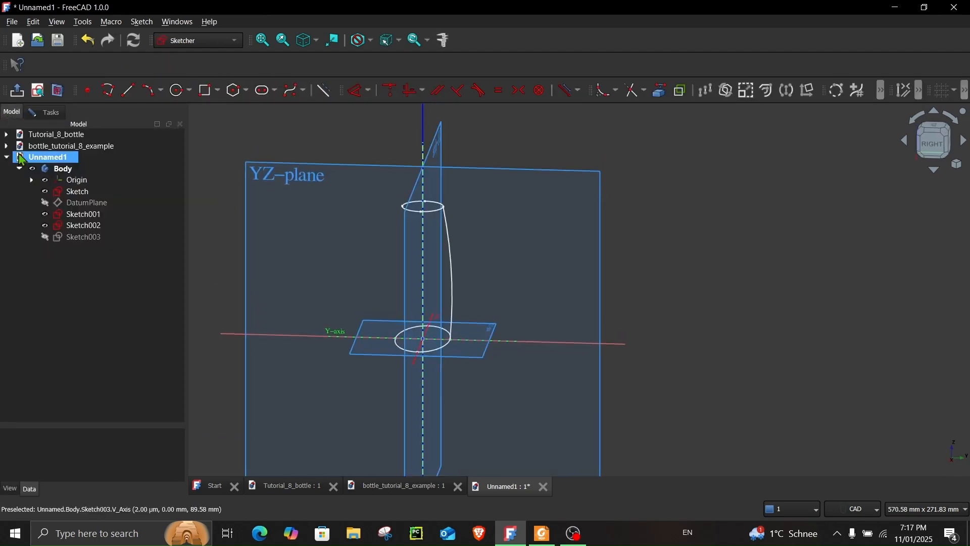
pyautogui.click(45, 180)
pyautogui.click(50, 112)
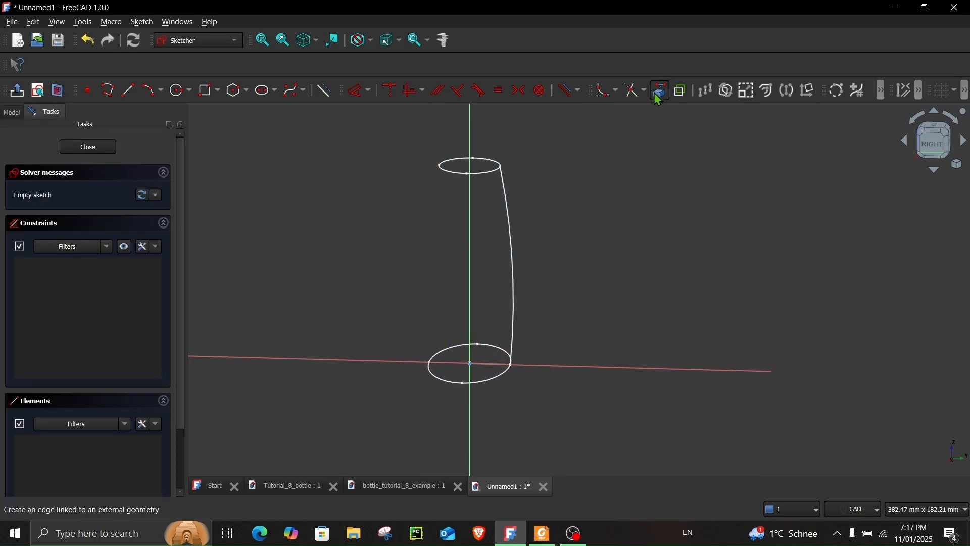
# Project the left-hand arcs of the top circle and the base ellipse into the sketch as external geometry.
pyautogui.click(658, 92)
pyautogui.click(451, 168)
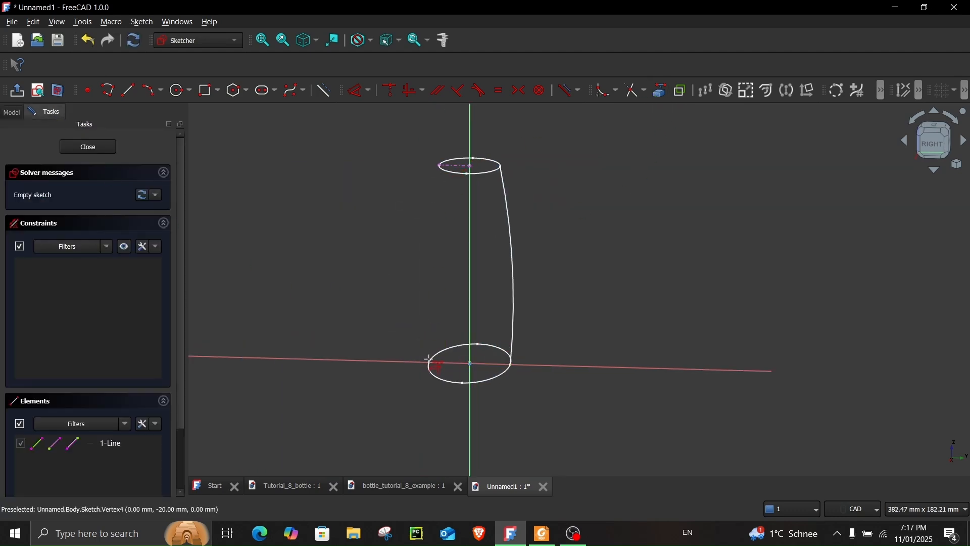
pyautogui.click(438, 385)
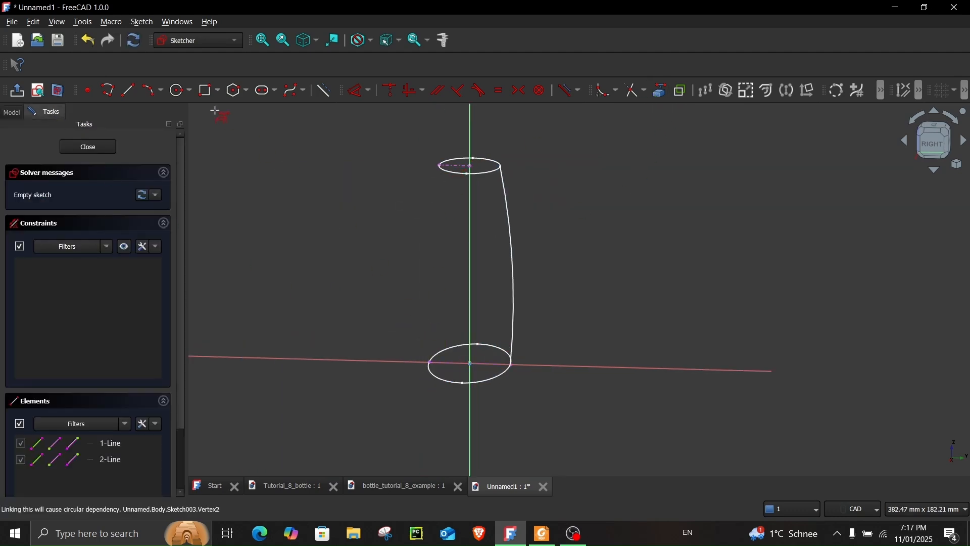
# Draw an outward-bulging three-point arc from the top circle's left endpoint to the base ellipse's left endpoint.
pyautogui.click(151, 94)
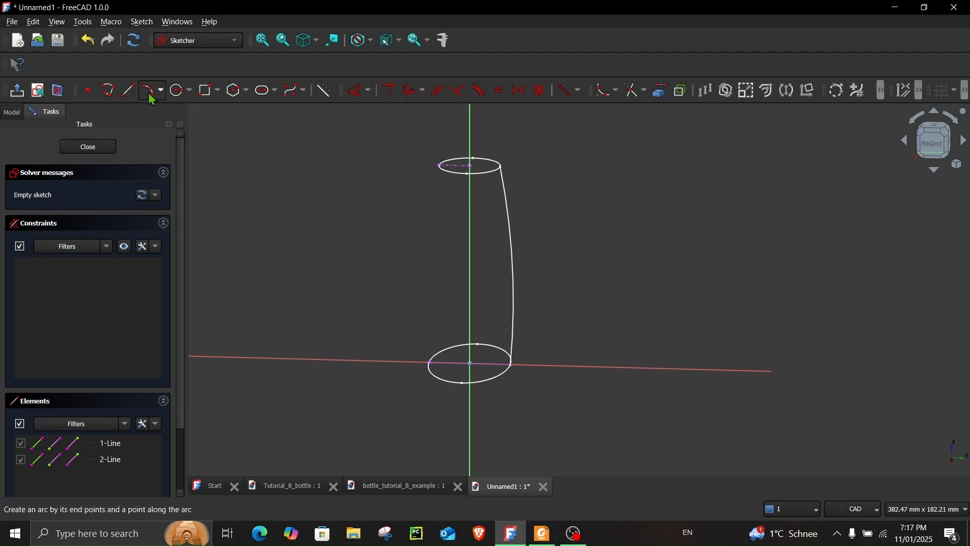
pyautogui.click(439, 166)
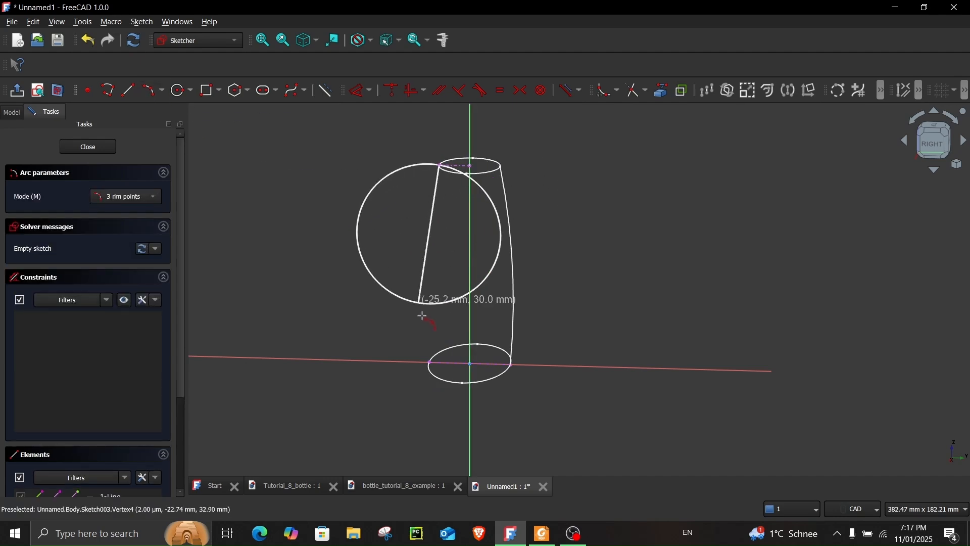
pyautogui.click(429, 362)
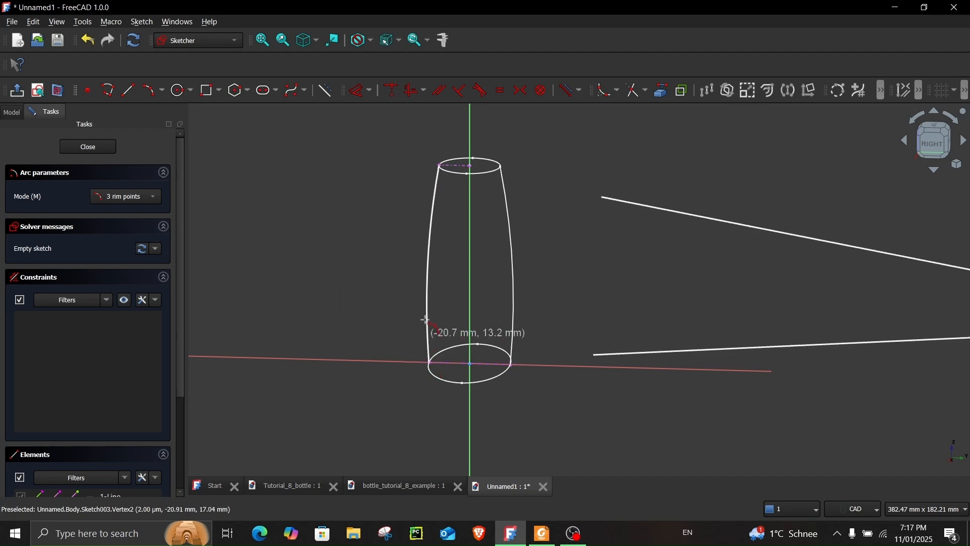
pyautogui.click(419, 293)
# Constrain the left guide arc's radius to 355 mm and close the sketch.
pyautogui.click(357, 91)
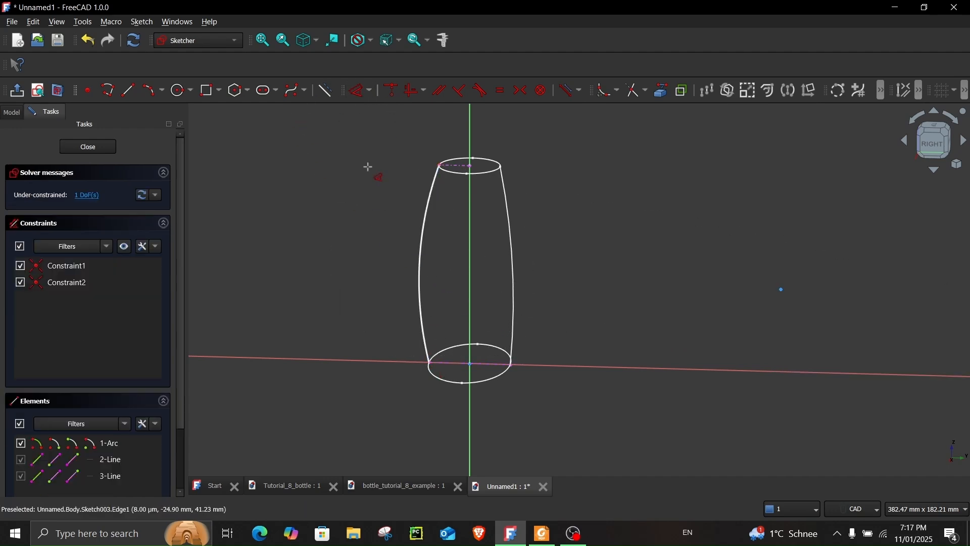
pyautogui.click(421, 234)
pyautogui.click(379, 232)
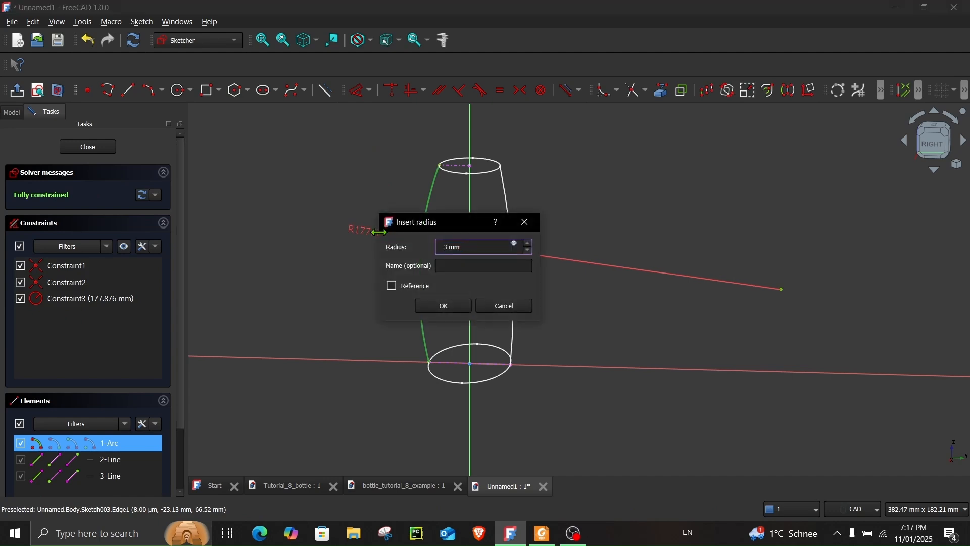
pyautogui.press('Return')
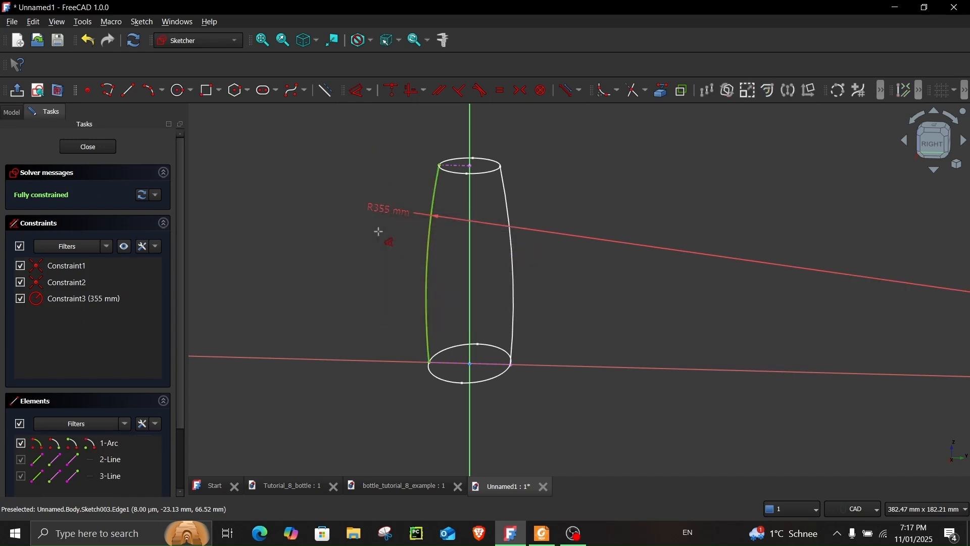
pyautogui.click(88, 147)
# Check the next guide curve in the Foxit Reader drawing, then back in FreeCAD create a sketch on the XZ origin plane.
pyautogui.moveTo(441, 291)
pyautogui.mouseDown(button='middle')
pyautogui.moveTo(348, 278)
pyautogui.moveTo(438, 263)
pyautogui.mouseUp(button='middle')
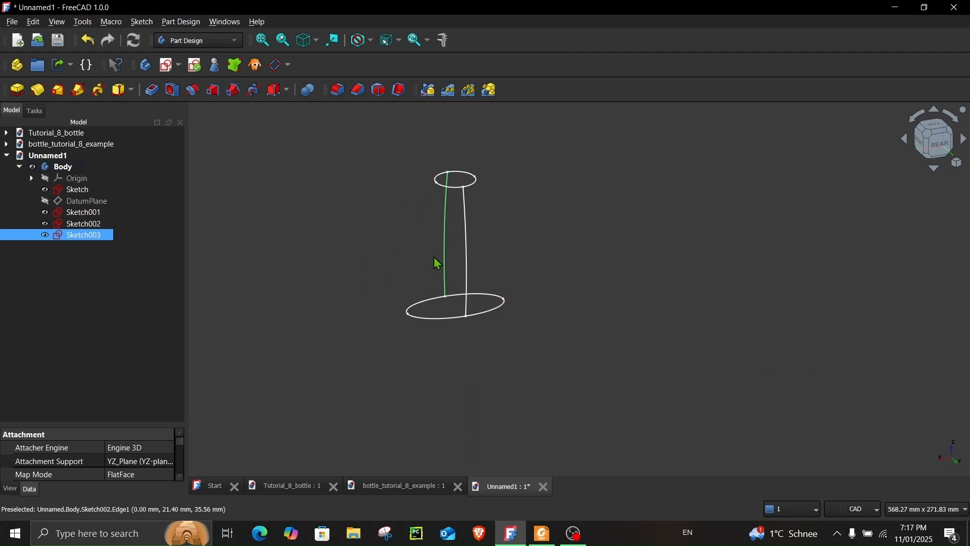
pyautogui.click(537, 538)
pyautogui.scroll(-5, 414, 322)
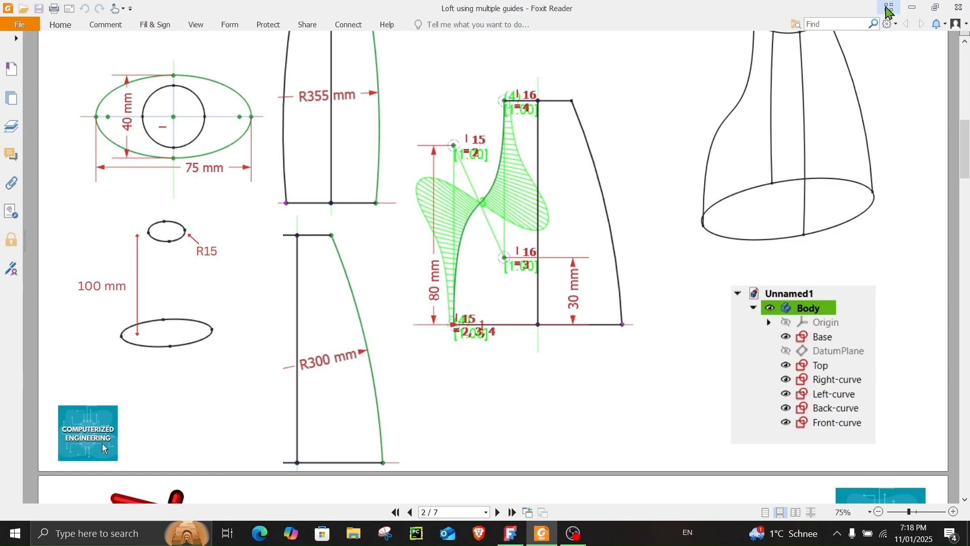
pyautogui.click(909, 9)
pyautogui.moveTo(572, 234); pyautogui.dragTo(516, 263, button='middle')
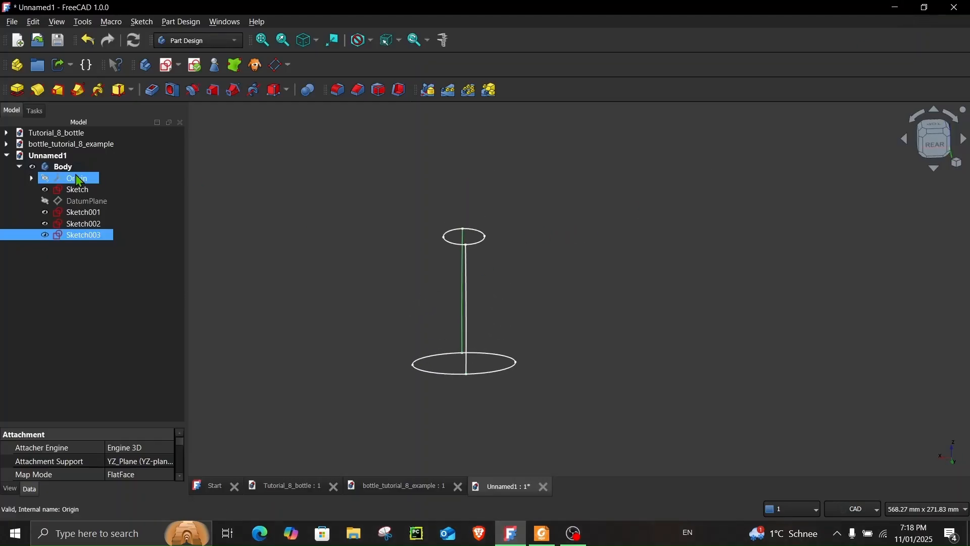
pyautogui.click(45, 179)
pyautogui.click(372, 203)
pyautogui.click(372, 204)
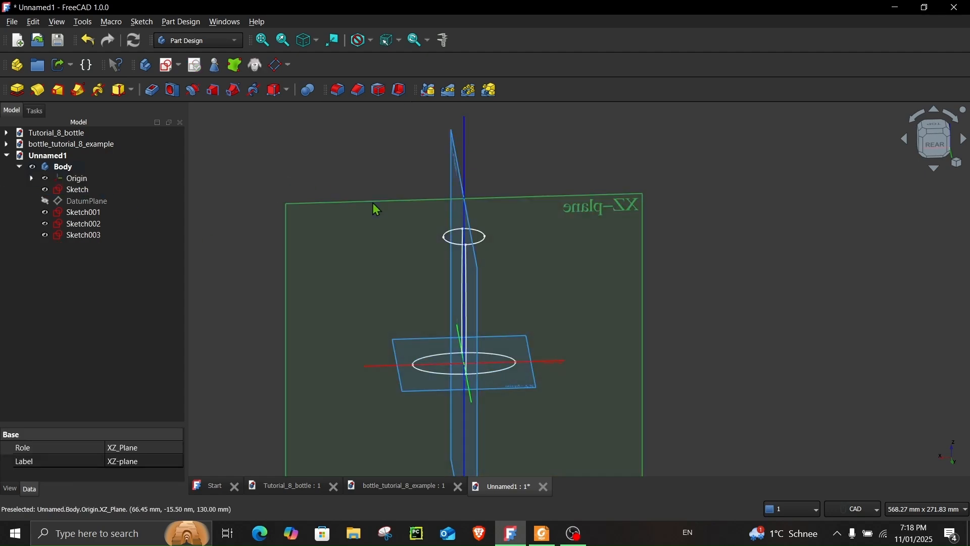
pyautogui.click(170, 65)
# Orient the view toward the front of the XZ sketch, hide the body's origin planes and return to the sketch's editing tasks.
pyautogui.moveTo(541, 281)
pyautogui.mouseDown(button='middle')
pyautogui.moveTo(648, 336)
pyautogui.moveTo(518, 352)
pyautogui.moveTo(579, 345)
pyautogui.moveTo(592, 327)
pyautogui.moveTo(584, 323)
pyautogui.mouseUp(button='middle')
pyautogui.moveTo(710, 326)
pyautogui.mouseDown(button='middle')
pyautogui.moveTo(589, 255)
pyautogui.moveTo(598, 267)
pyautogui.mouseUp(button='middle')
pyautogui.scroll(2, 590, 255)
pyautogui.click(7, 113)
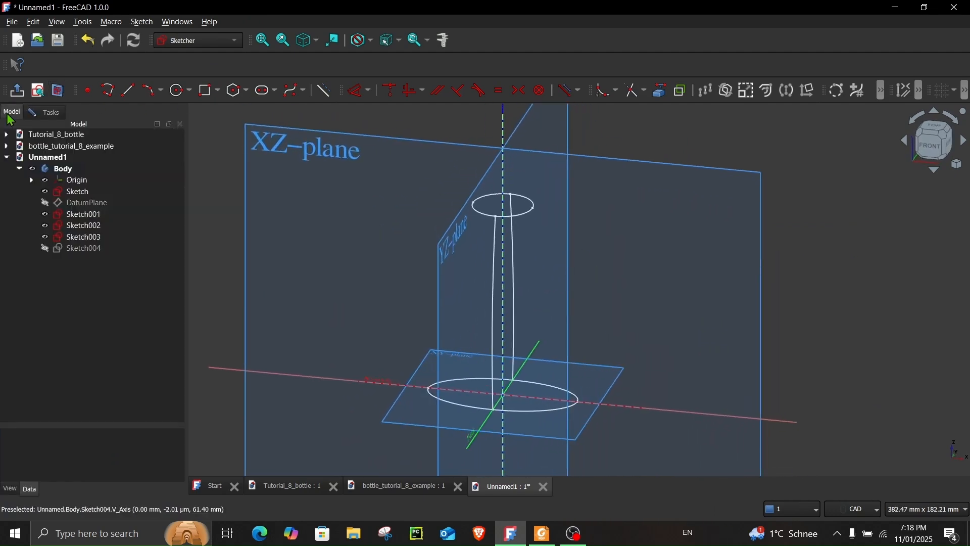
pyautogui.click(45, 181)
pyautogui.click(49, 113)
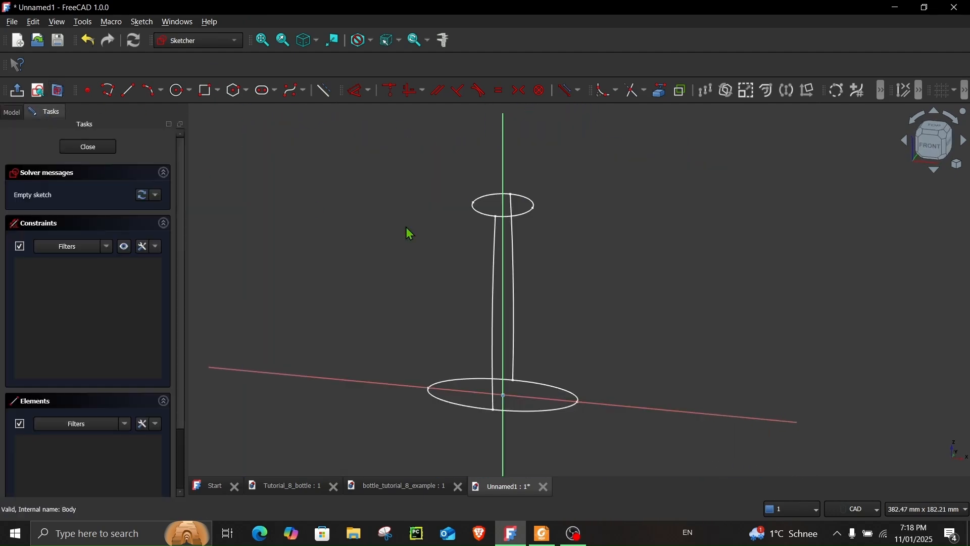
# Project one right-hand arc of the top circle and one of the base ellipse into the XZ sketch as external geometry.
pyautogui.moveTo(591, 217); pyautogui.dragTo(637, 117, button='middle')
pyautogui.scroll(2, 536, 200)
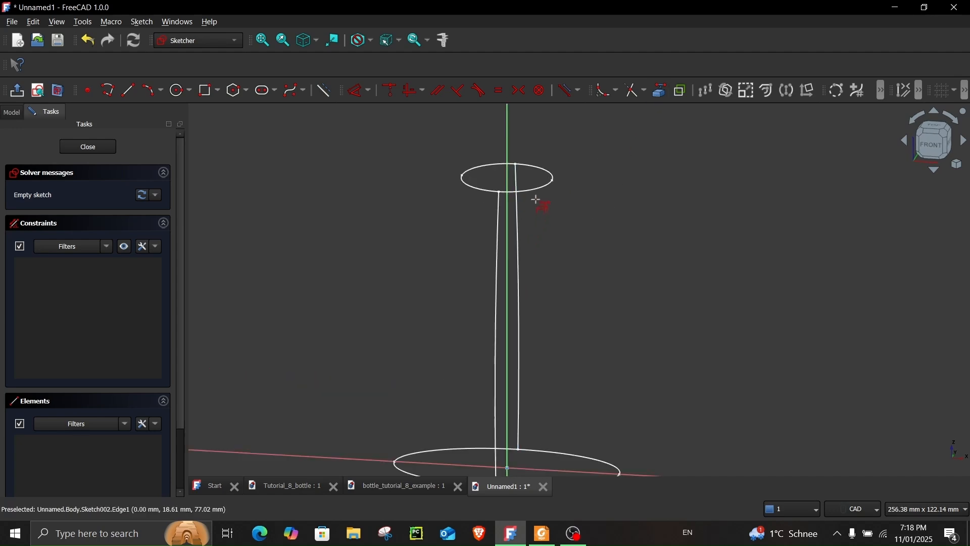
pyautogui.moveTo(592, 373); pyautogui.dragTo(600, 251, button='middle')
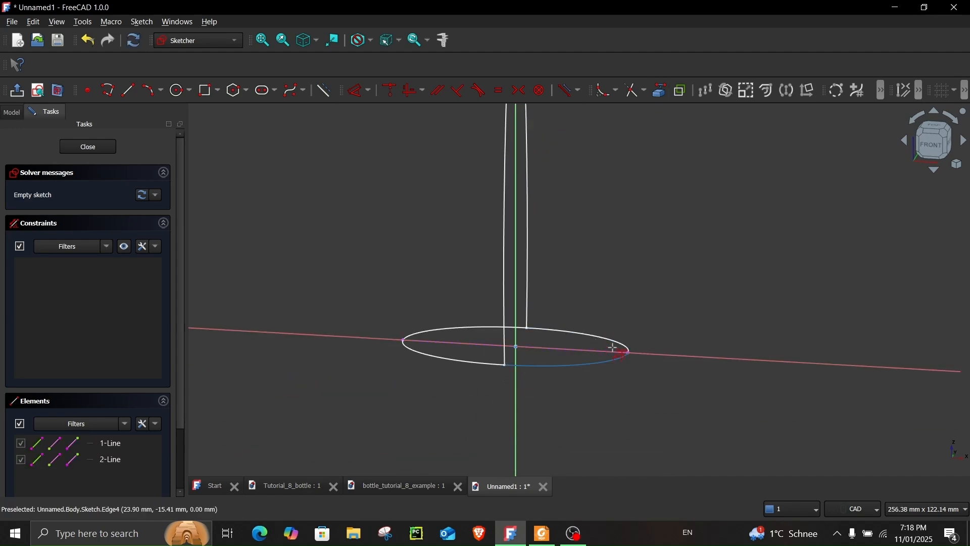
pyautogui.moveTo(665, 208); pyautogui.dragTo(647, 310, button='middle')
# Draw a three-point arc from the top circle's right endpoint to the base ellipse's endpoint at (37.5, 0) mm, through about (38, 17) mm.
pyautogui.click(151, 90)
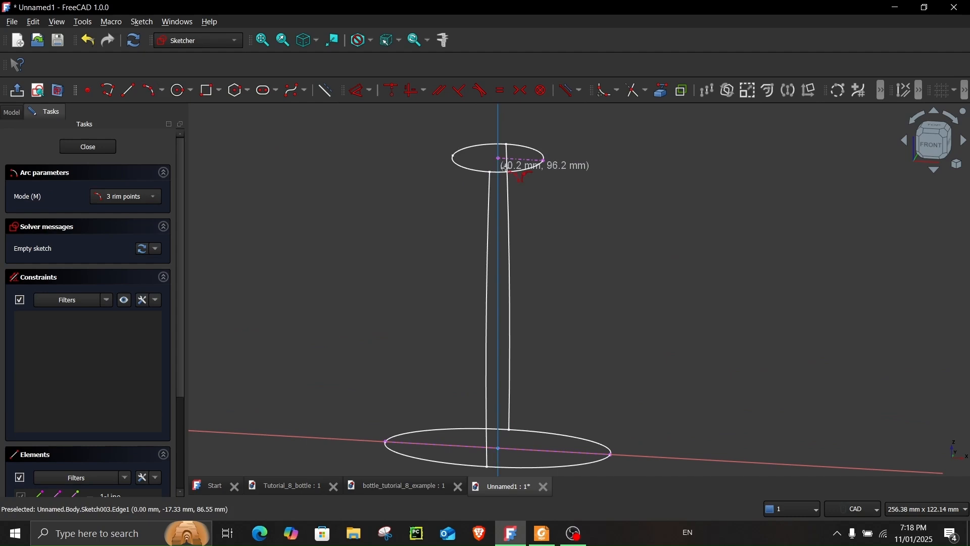
pyautogui.click(544, 161)
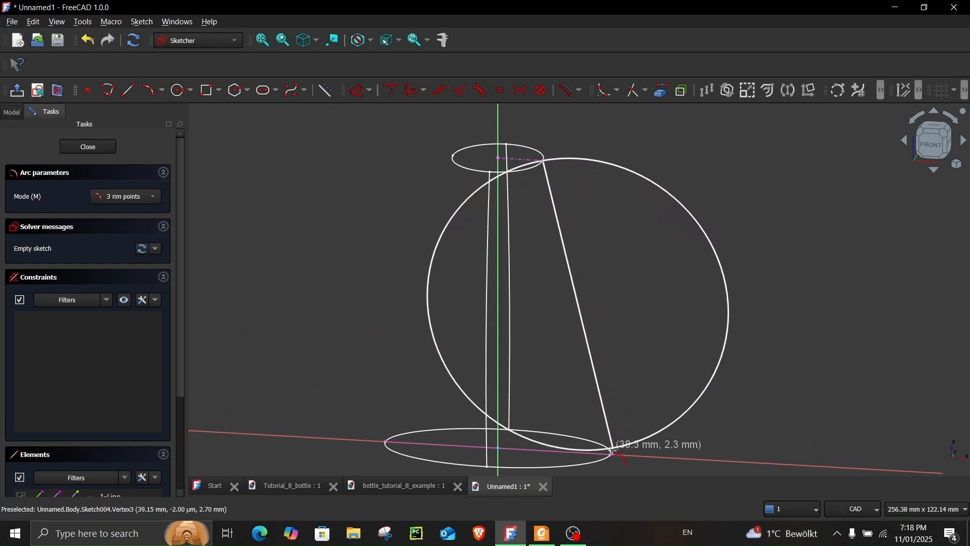
pyautogui.moveTo(612, 457); pyautogui.dragTo(613, 422, button='middle')
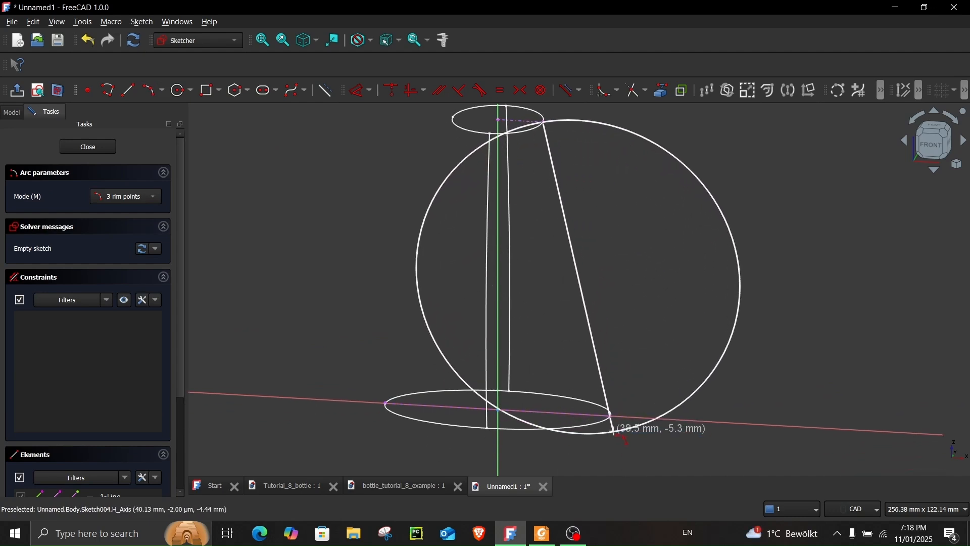
pyautogui.scroll(8, 613, 417)
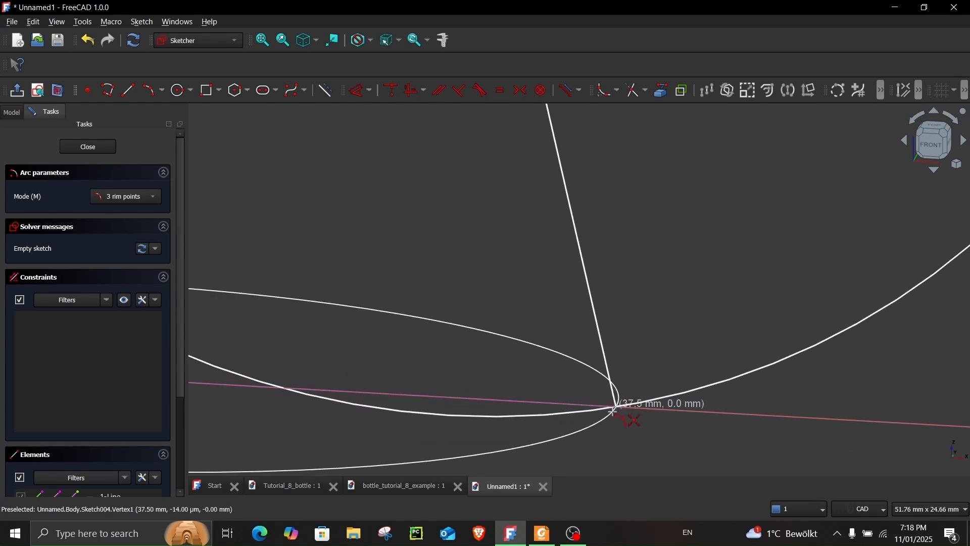
pyautogui.click(613, 412)
pyautogui.click(624, 259)
pyautogui.scroll(-7, 624, 259)
pyautogui.moveTo(625, 230); pyautogui.dragTo(571, 464, button='middle')
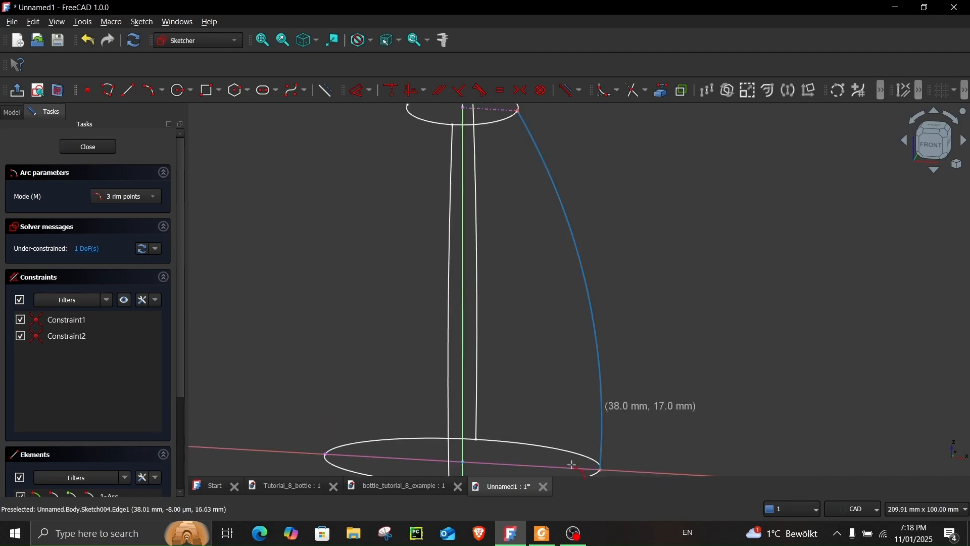
# Check the arc's radius in the reference drawing, constrain it to 300 mm and close the XZ sketch.
pyautogui.click(542, 533)
pyautogui.click(541, 533)
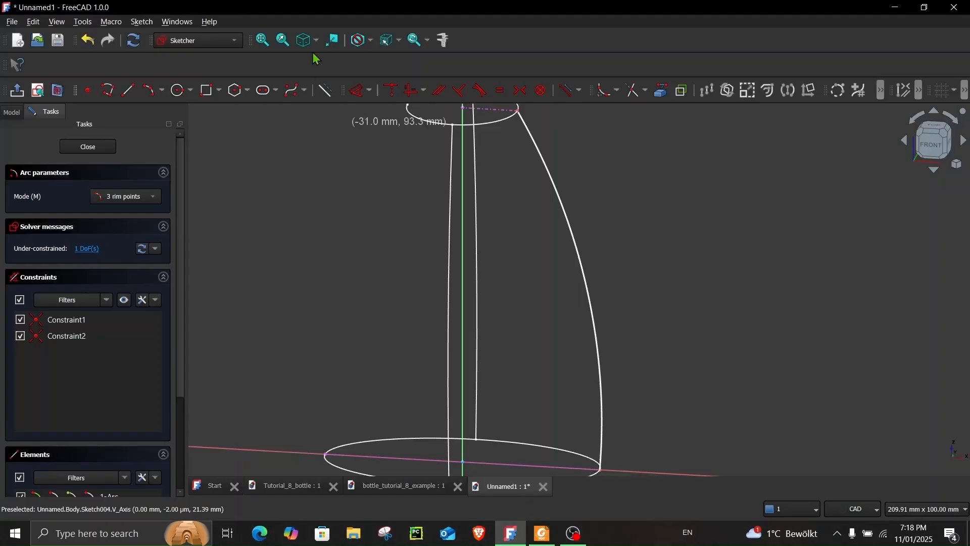
pyautogui.click(361, 91)
pyautogui.click(575, 252)
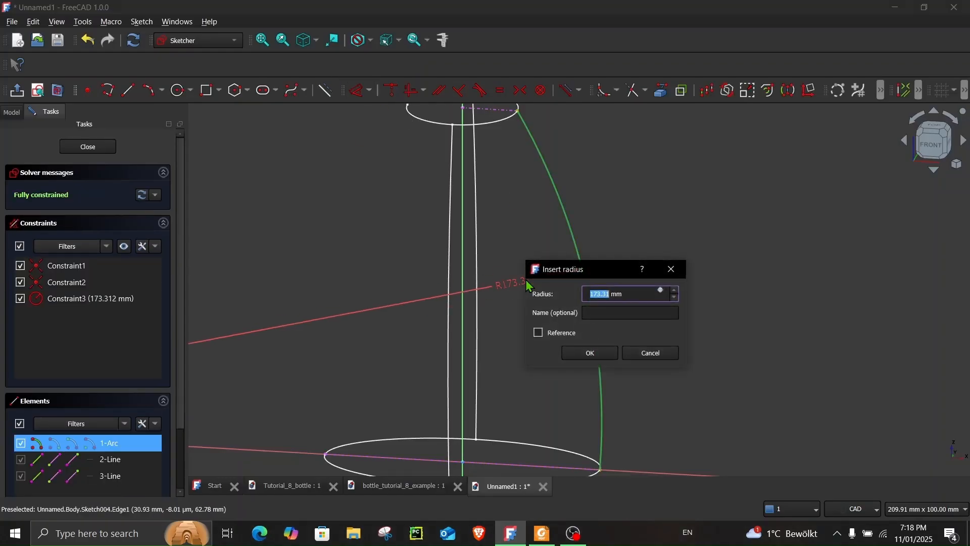
pyautogui.write('300')
pyautogui.press('Return')
pyautogui.scroll(-3, 526, 279)
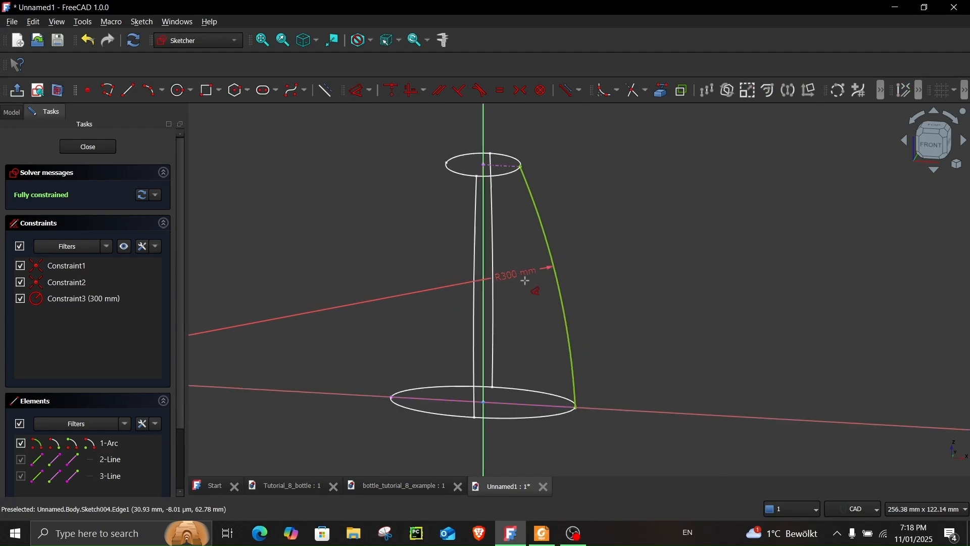
pyautogui.click(97, 150)
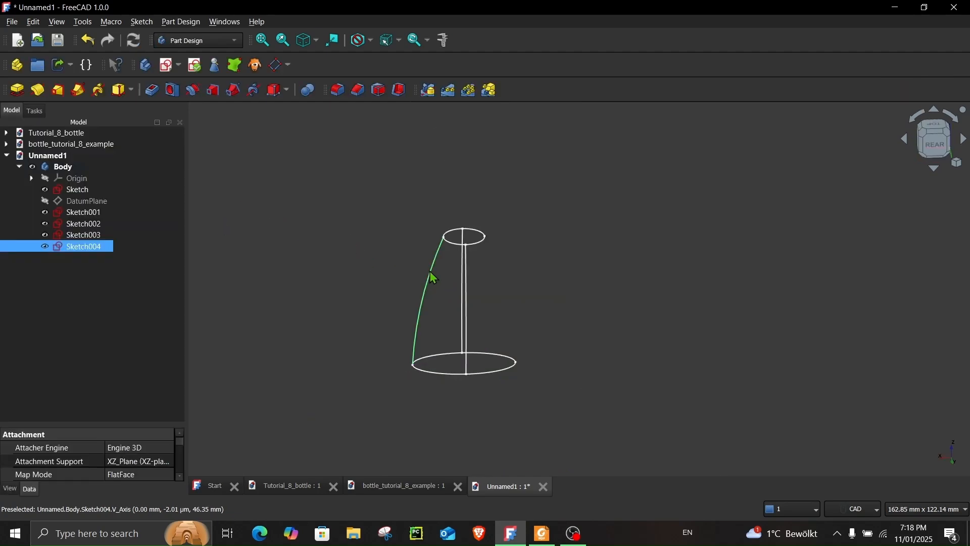
# Examine the S-shaped guide curve's dimensions in the Foxit Reader drawing, then return to FreeCAD and orbit the bottle's wireframe.
pyautogui.click(543, 533)
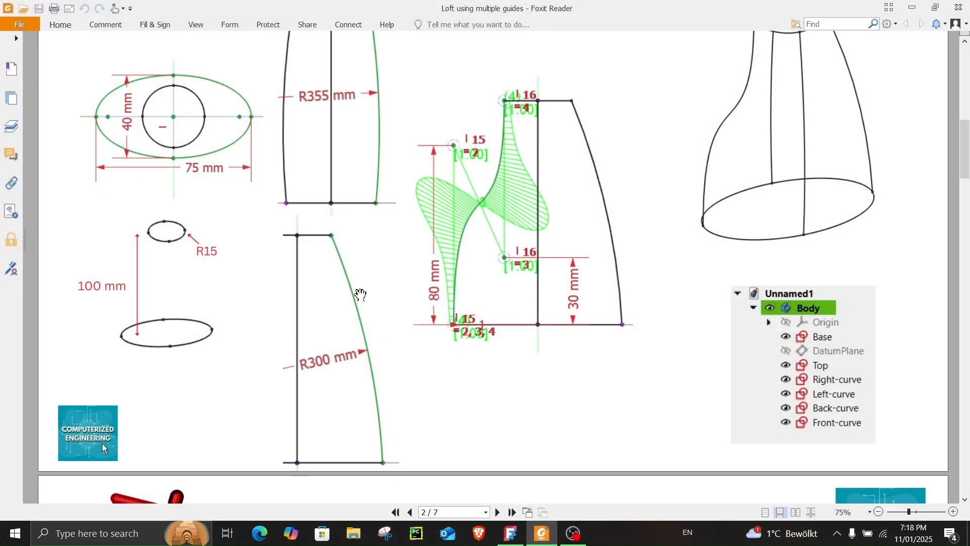
pyautogui.scroll(3, 378, 250)
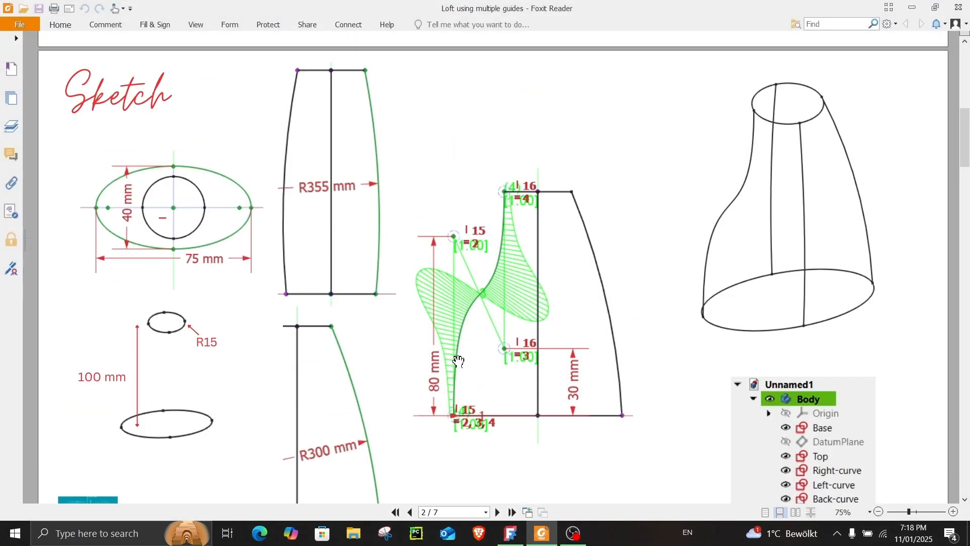
pyautogui.click(912, 7)
pyautogui.click(416, 288)
pyautogui.moveTo(416, 288); pyautogui.dragTo(261, 272, button='middle')
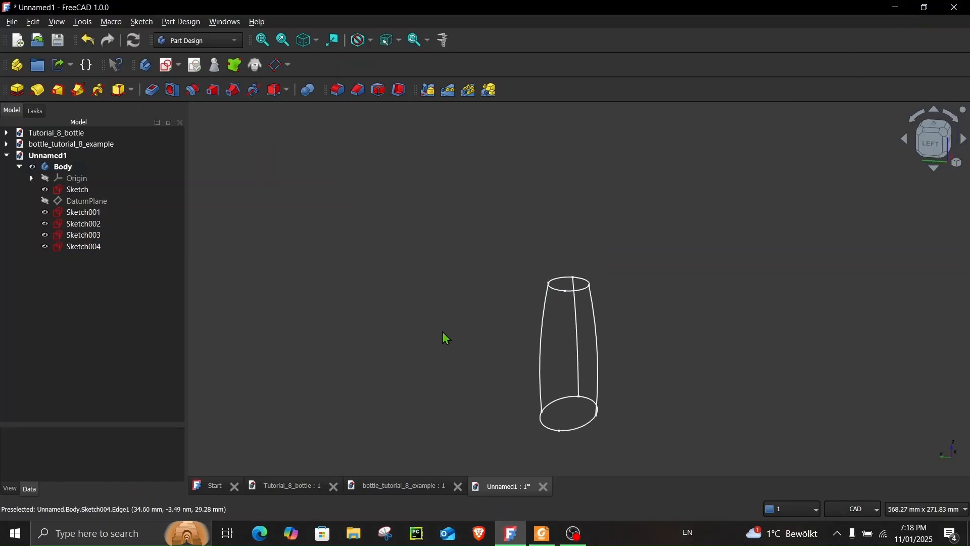
# Show the origin planes and start a new sketch on the XZ plane.
pyautogui.moveTo(442, 332); pyautogui.dragTo(260, 259, button='middle')
pyautogui.click(45, 178)
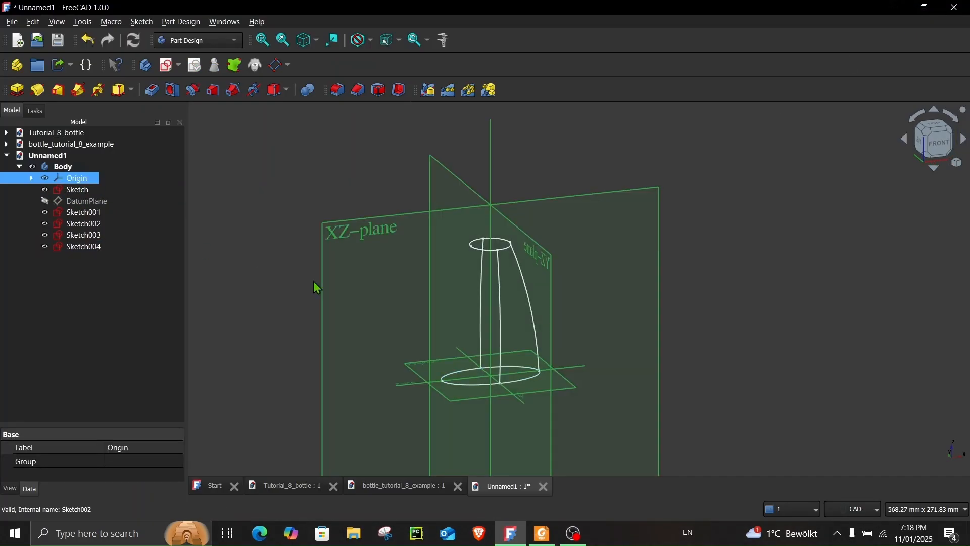
pyautogui.moveTo(313, 281); pyautogui.dragTo(383, 241, button='middle')
pyautogui.click(374, 205)
pyautogui.moveTo(375, 204); pyautogui.dragTo(377, 223, button='middle')
pyautogui.click(377, 203)
pyautogui.click(357, 202)
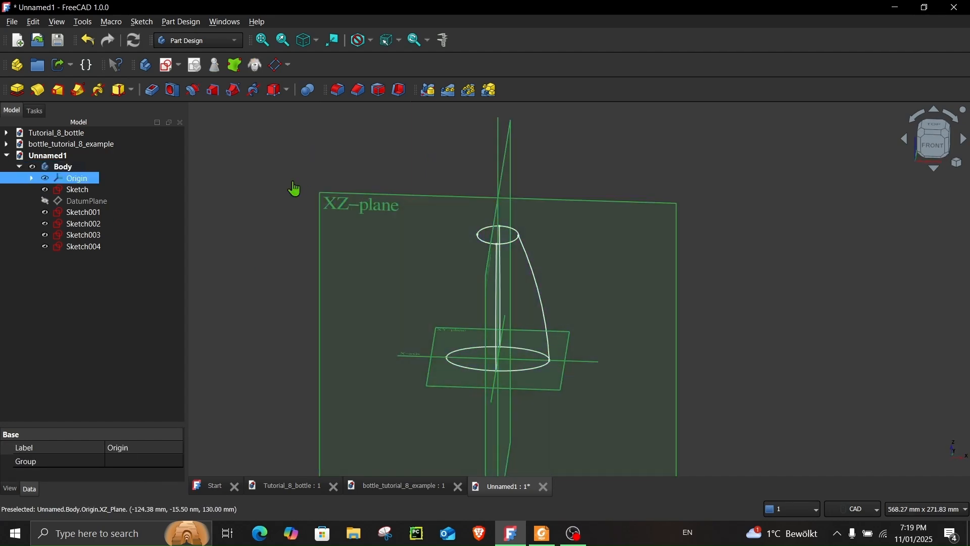
pyautogui.click(354, 205)
pyautogui.click(171, 64)
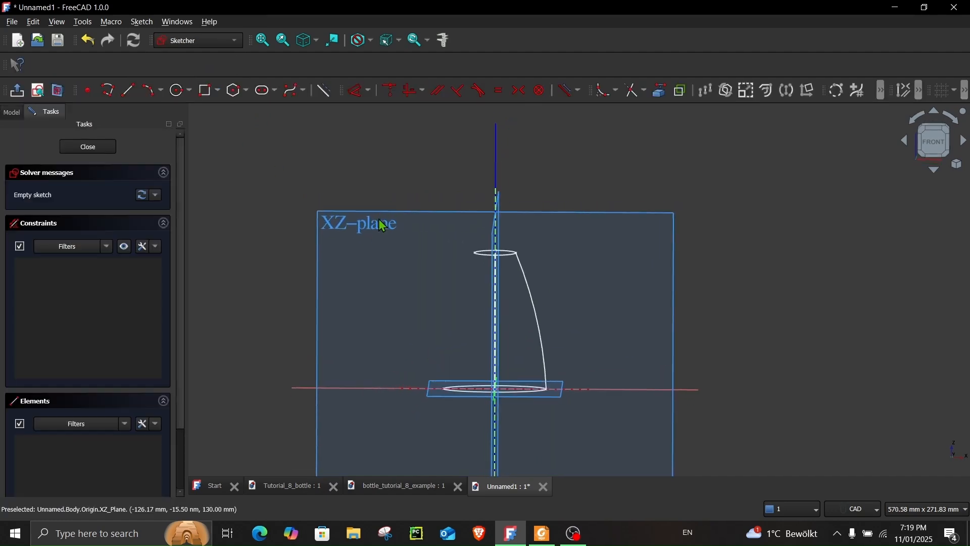
# Hide the body's origin planes while keeping the new XZ sketch open for editing.
pyautogui.moveTo(291, 189); pyautogui.dragTo(278, 195, button='middle')
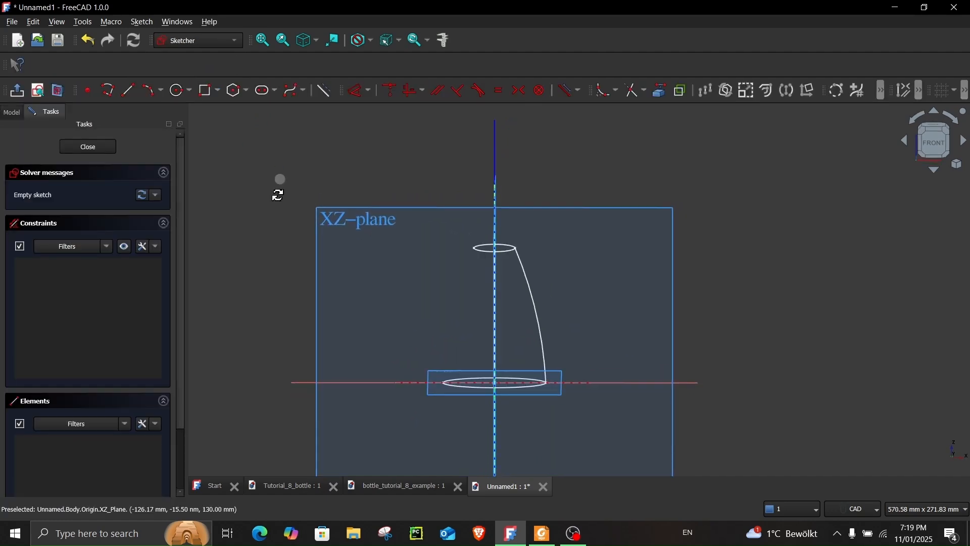
pyautogui.click(19, 116)
pyautogui.click(43, 183)
pyautogui.press('space')
pyautogui.click(47, 116)
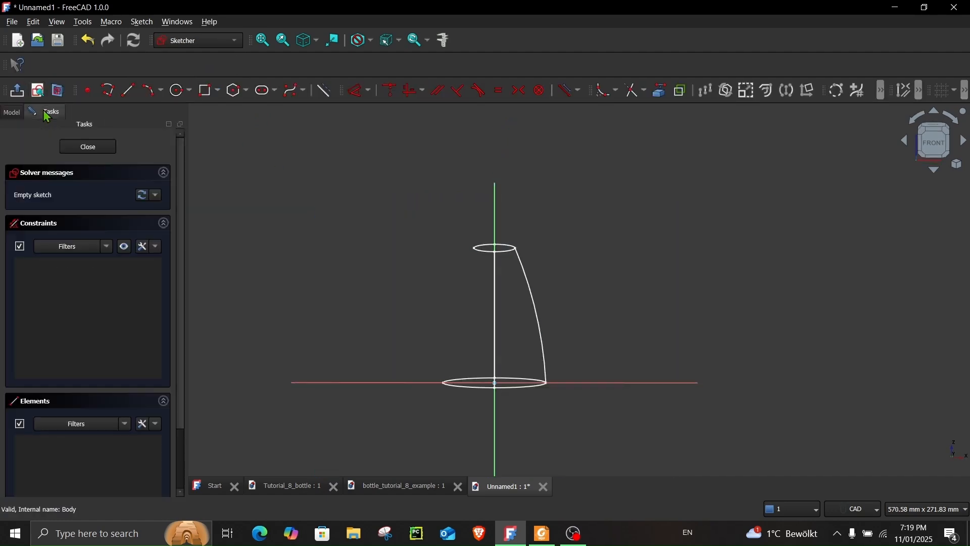
# Project a left-hand arc of the top circle and an edge of the base ellipse into the sketch as external geometry.
pyautogui.scroll(2, 440, 331)
pyautogui.moveTo(444, 330); pyautogui.dragTo(451, 303, button='middle')
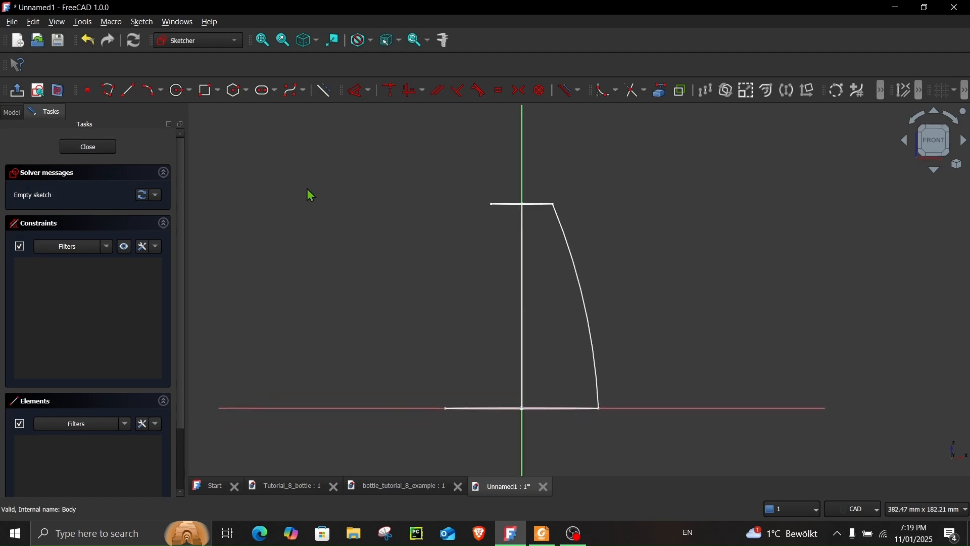
pyautogui.click(295, 97)
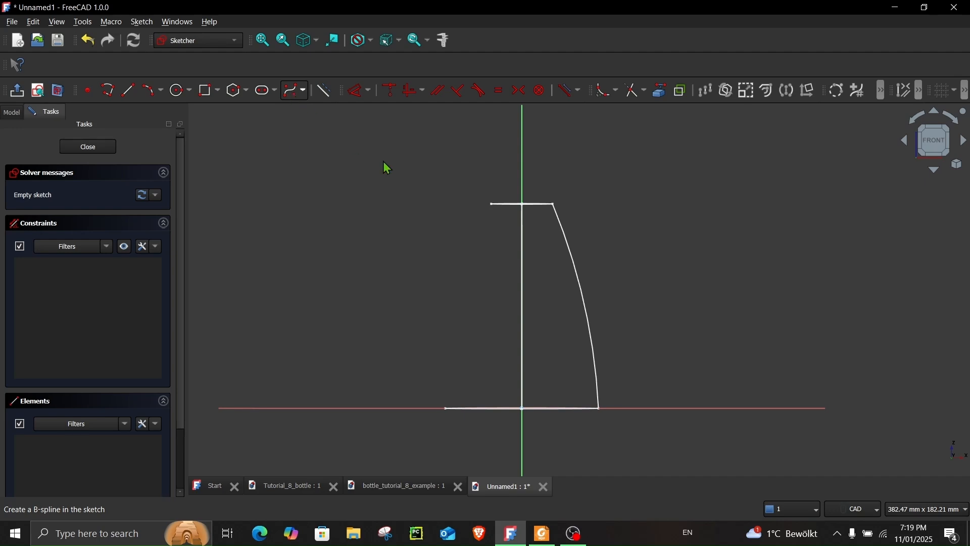
pyautogui.moveTo(480, 206); pyautogui.dragTo(429, 249, button='middle')
pyautogui.moveTo(460, 186); pyautogui.dragTo(452, 220, button='middle')
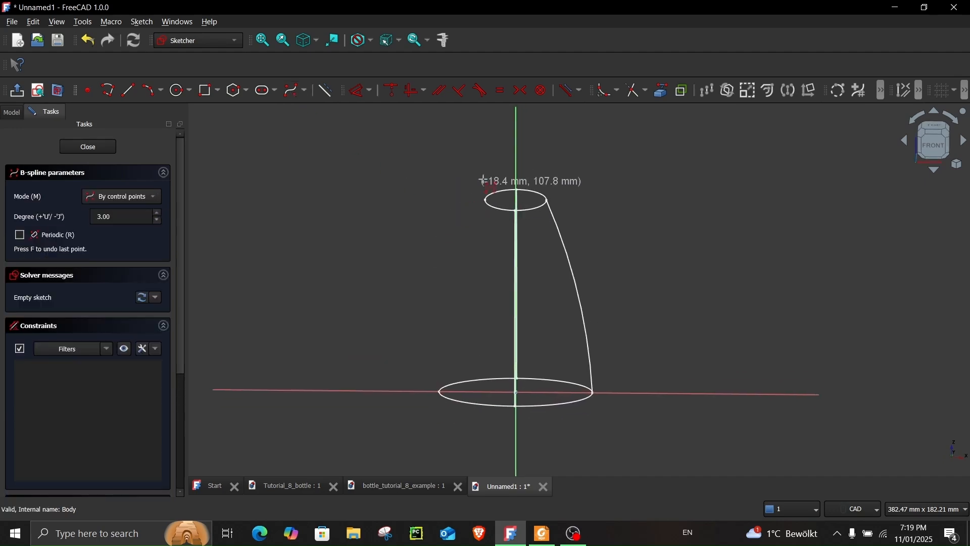
pyautogui.press('Escape')
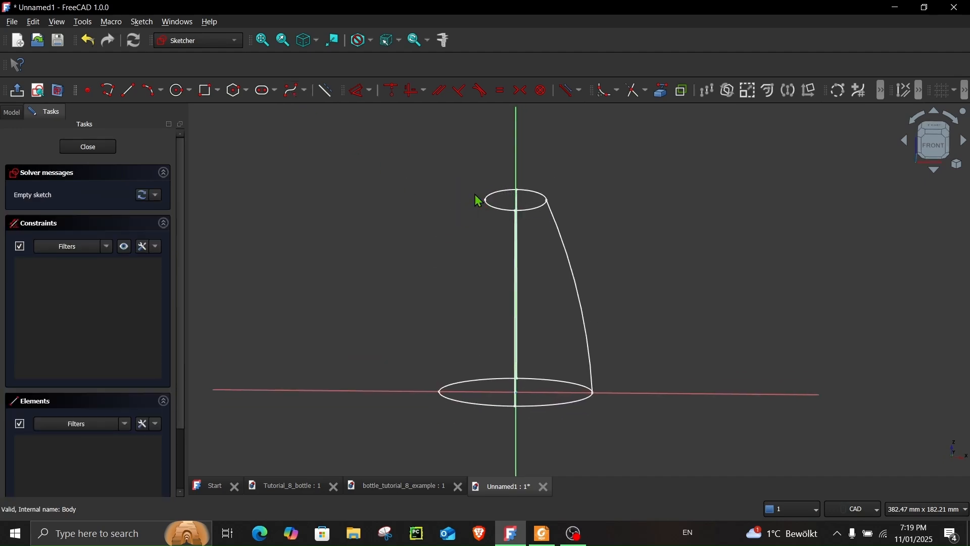
pyautogui.click(661, 89)
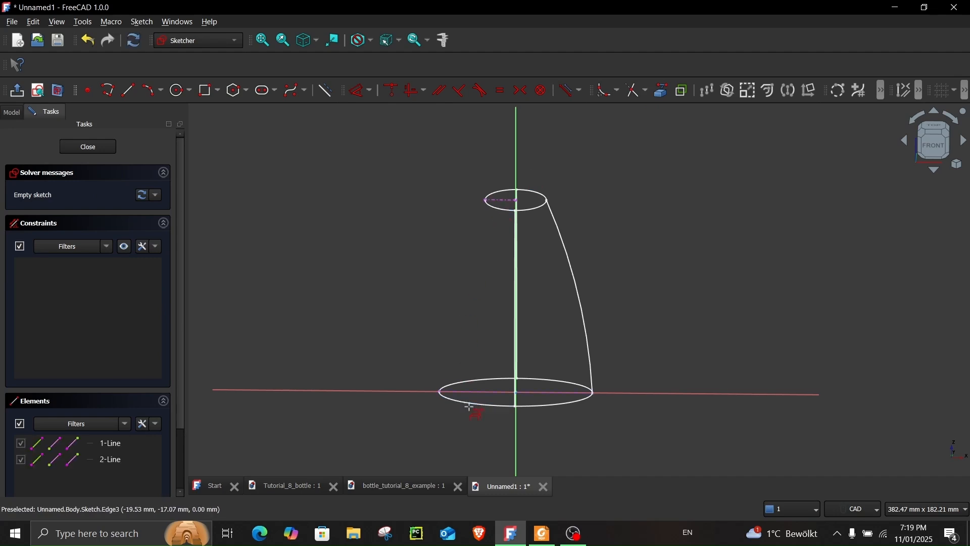
# Draw a degree 3 control-point B-spline from the top circle's left endpoint through two intermediate poles to the base ellipse's left endpoint.
pyautogui.click(296, 90)
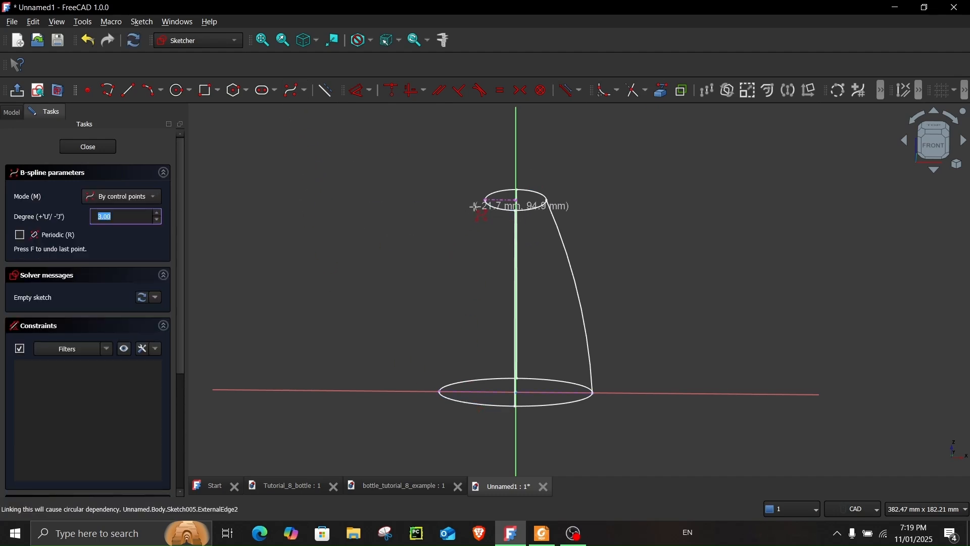
pyautogui.click(484, 200)
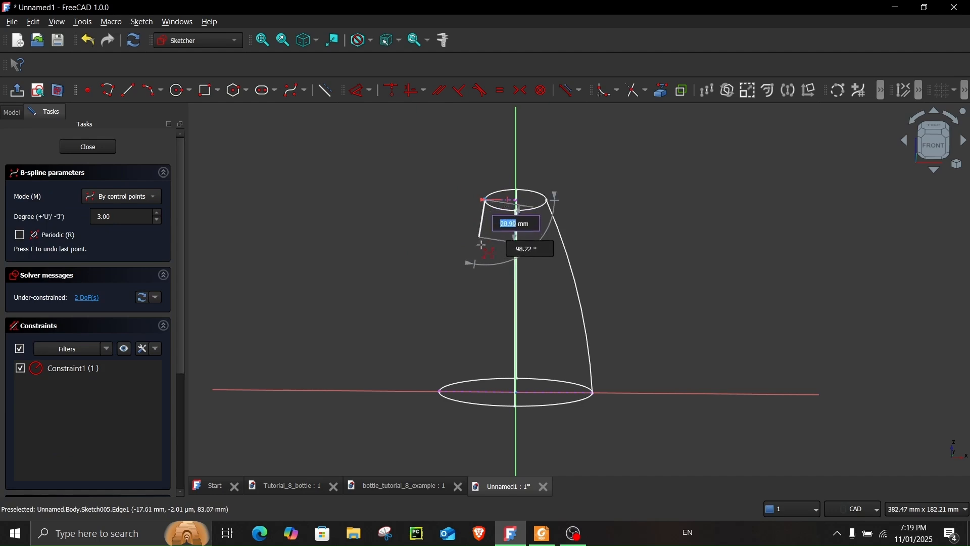
pyautogui.click(485, 254)
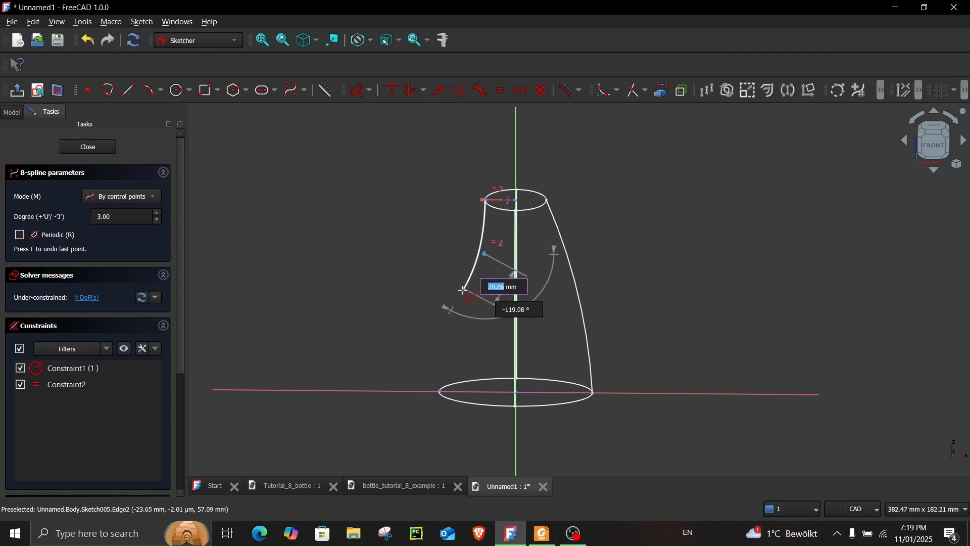
pyautogui.click(451, 315)
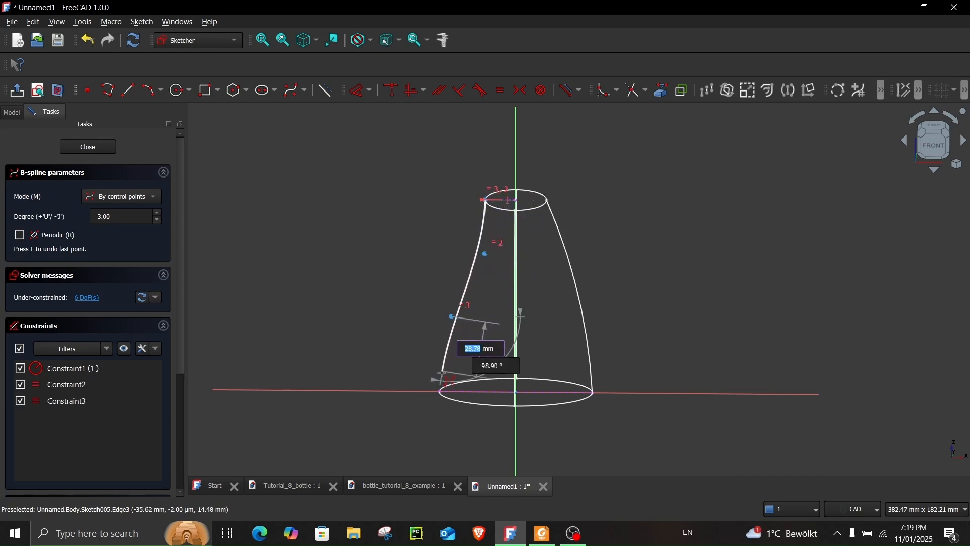
pyautogui.scroll(4, 440, 391)
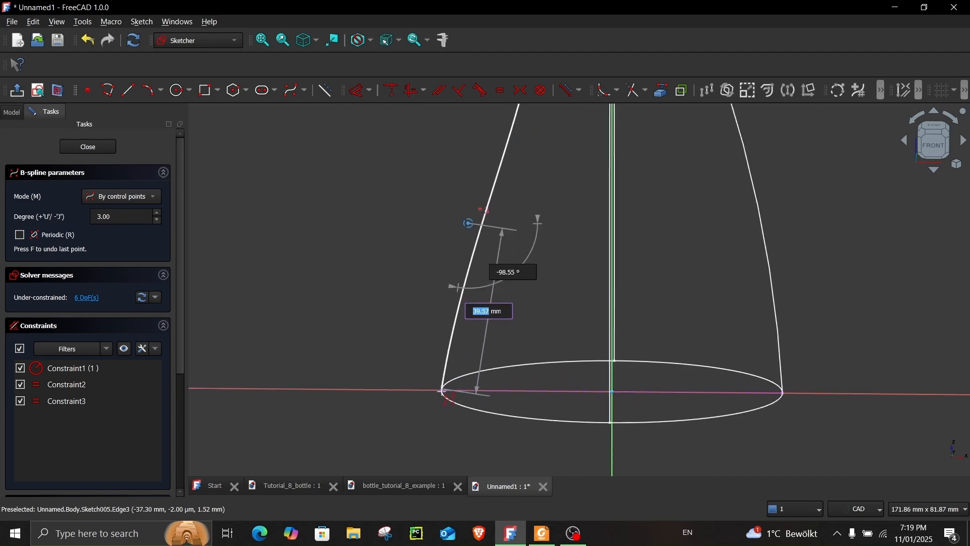
pyautogui.scroll(5, 442, 387)
pyautogui.scroll(-5, 442, 387)
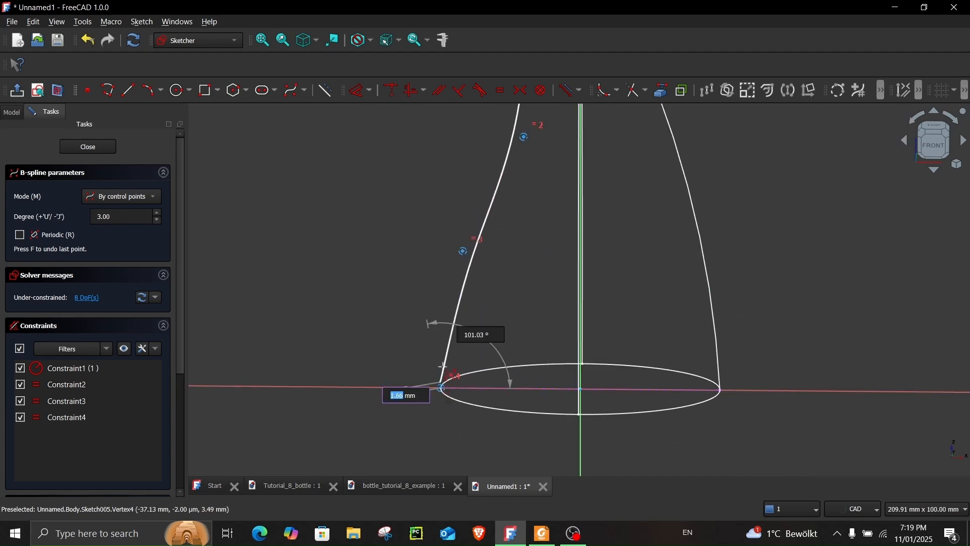
pyautogui.rightClick(422, 229)
pyautogui.moveTo(422, 202); pyautogui.dragTo(414, 287, button='middle')
pyautogui.scroll(-2, 432, 246)
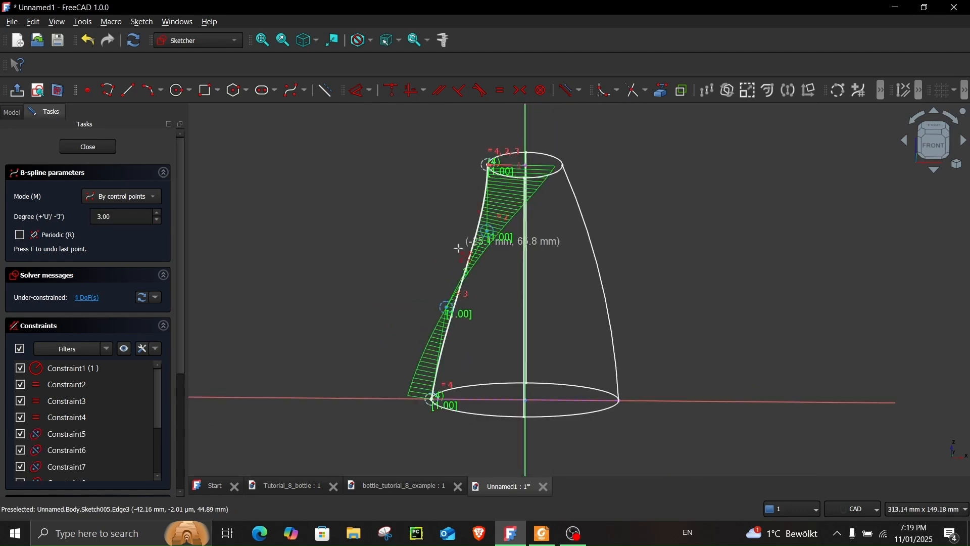
pyautogui.rightClick(432, 248)
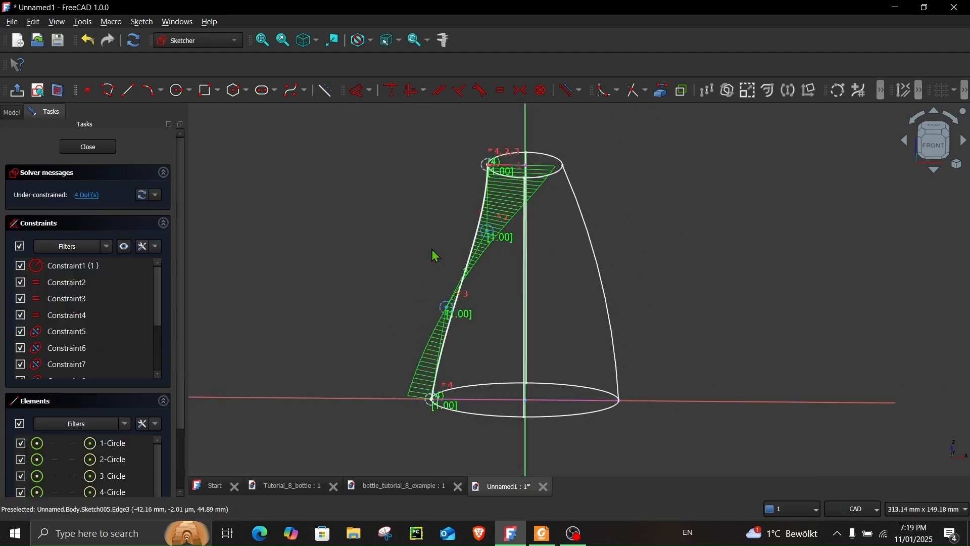
# Pull the B-spline away from the profiles and make its lower end coincident with the base ellipse's left endpoint.
pyautogui.moveTo(467, 291); pyautogui.dragTo(437, 279)
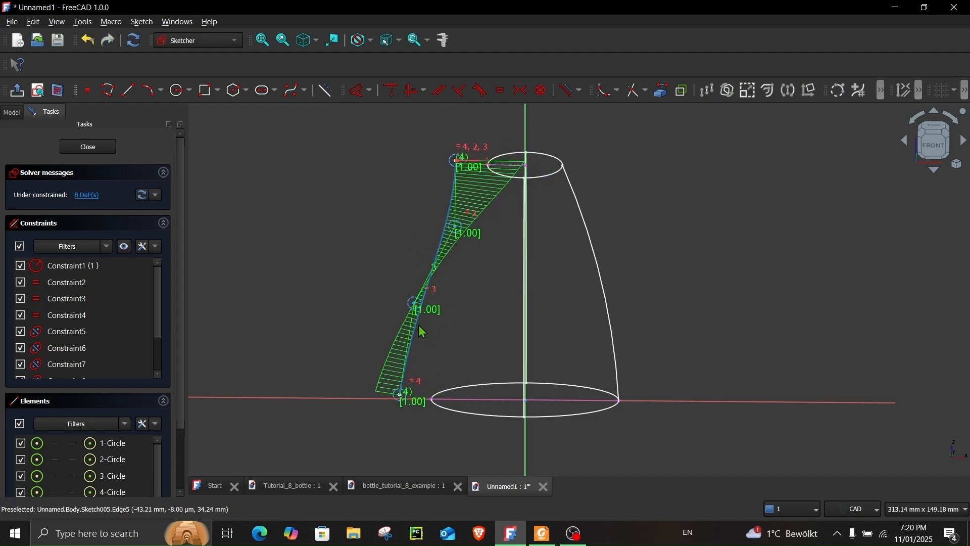
pyautogui.moveTo(417, 326); pyautogui.dragTo(409, 319)
pyautogui.scroll(3, 391, 383)
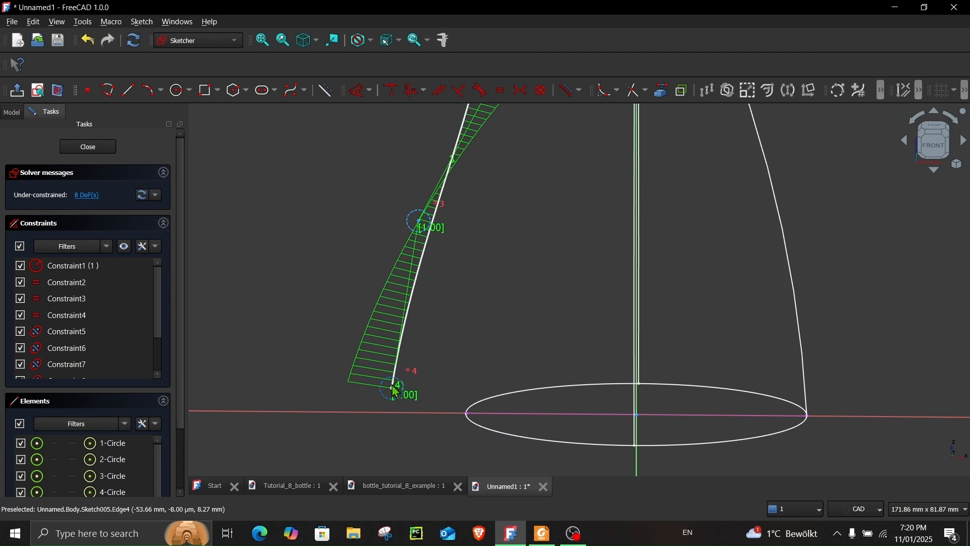
pyautogui.scroll(5, 440, 422)
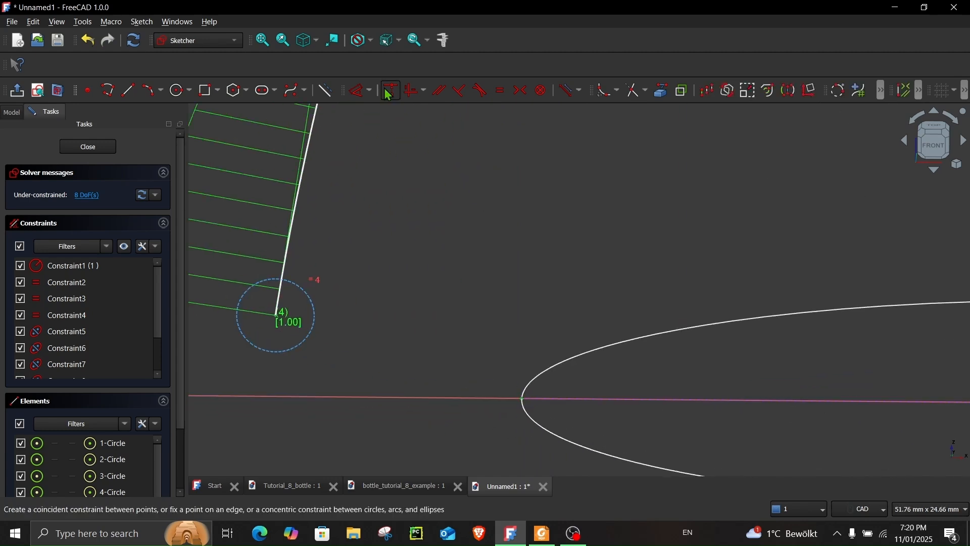
pyautogui.scroll(-5, 418, 189)
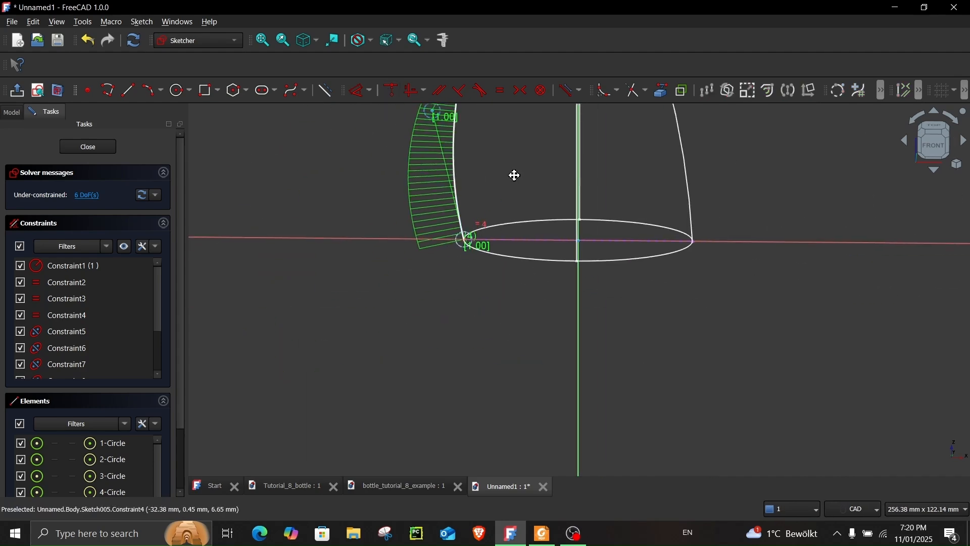
# Make the B-spline's upper end coincident with the top circle's left endpoint.
pyautogui.scroll(5, 444, 190)
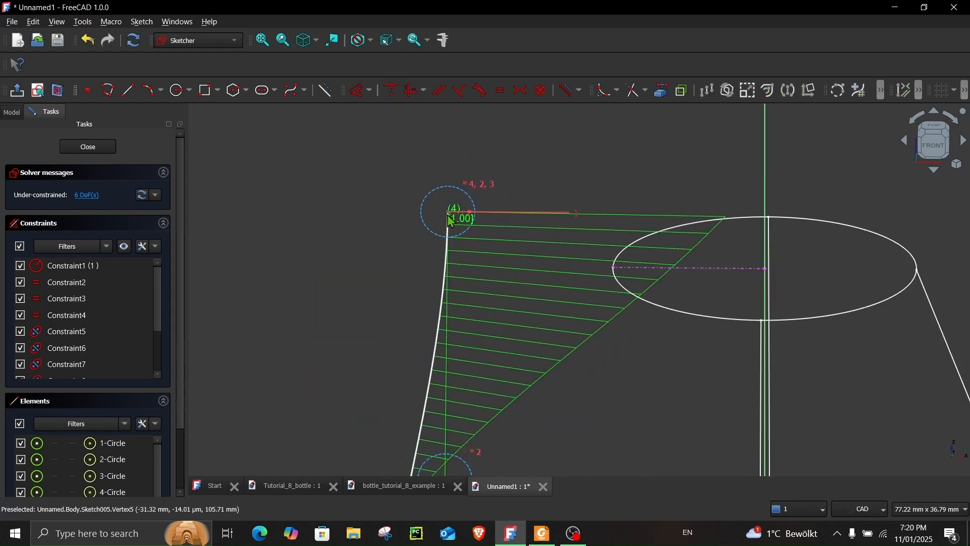
pyautogui.click(452, 221)
pyautogui.click(613, 271)
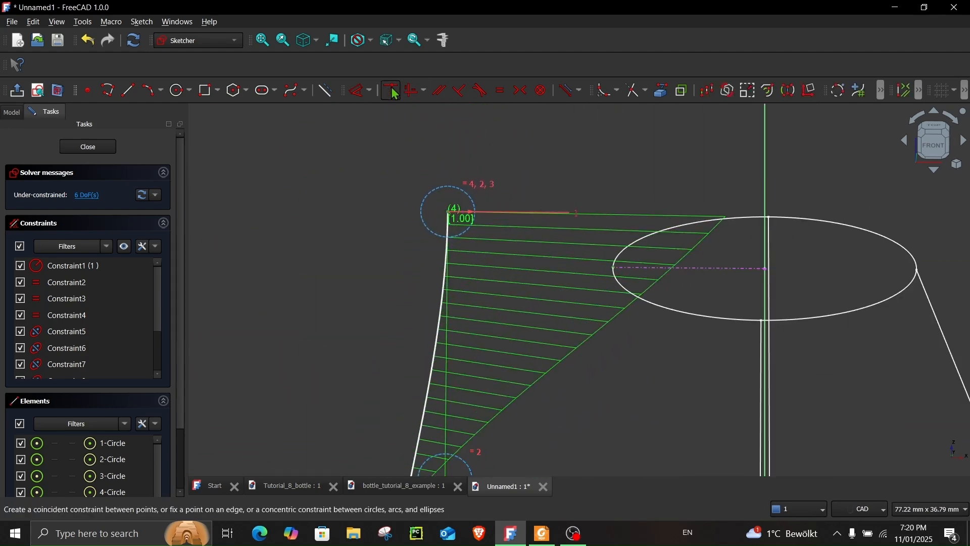
pyautogui.click(392, 91)
pyautogui.scroll(-8, 438, 265)
# Move the B-spline and its lower intermediate control point inward to form an S-shaped curve.
pyautogui.moveTo(457, 329); pyautogui.dragTo(448, 309, button='middle')
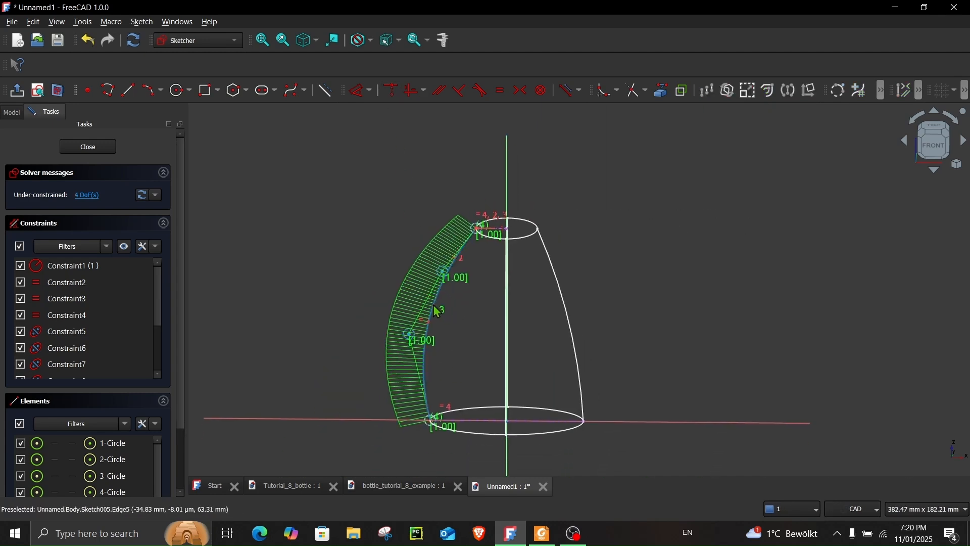
pyautogui.moveTo(438, 310)
pyautogui.mouseDown()
pyautogui.moveTo(510, 308)
pyautogui.moveTo(466, 284)
pyautogui.mouseUp()
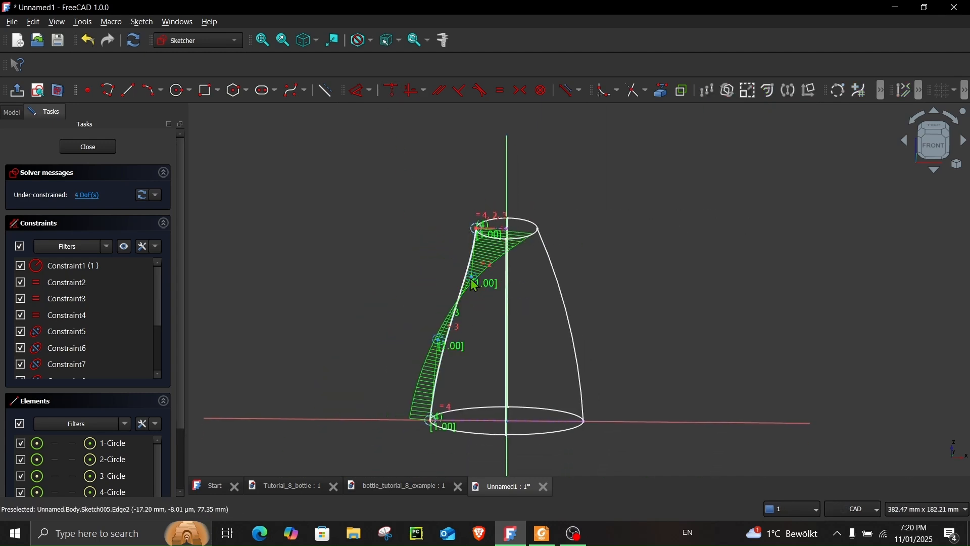
pyautogui.moveTo(438, 341)
pyautogui.mouseDown()
pyautogui.moveTo(460, 347)
pyautogui.moveTo(418, 327)
pyautogui.moveTo(448, 342)
pyautogui.mouseUp()
# Constrain the lower intermediate control point vertically in line with the B-spline's lower end.
pyautogui.scroll(3, 389, 362)
pyautogui.moveTo(389, 362); pyautogui.dragTo(346, 235, button='middle')
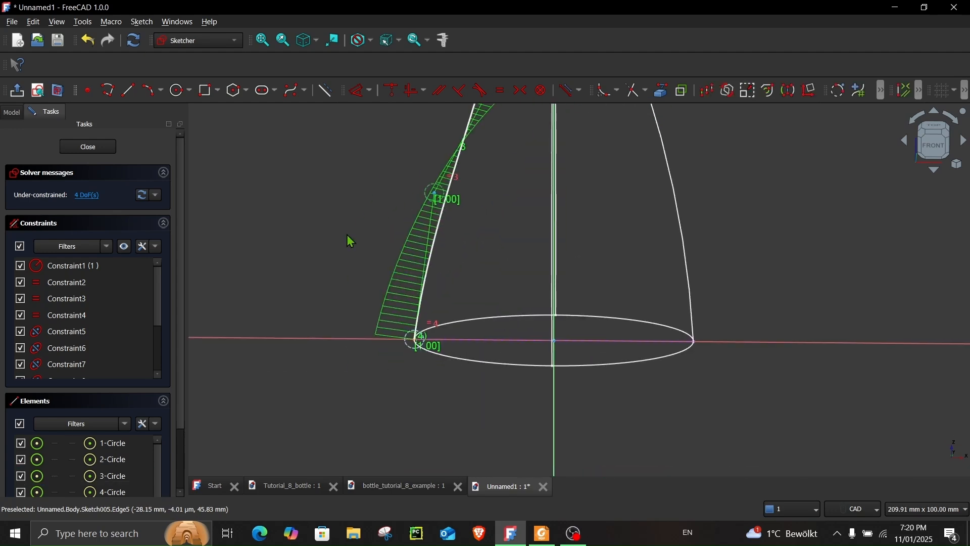
pyautogui.click(438, 204)
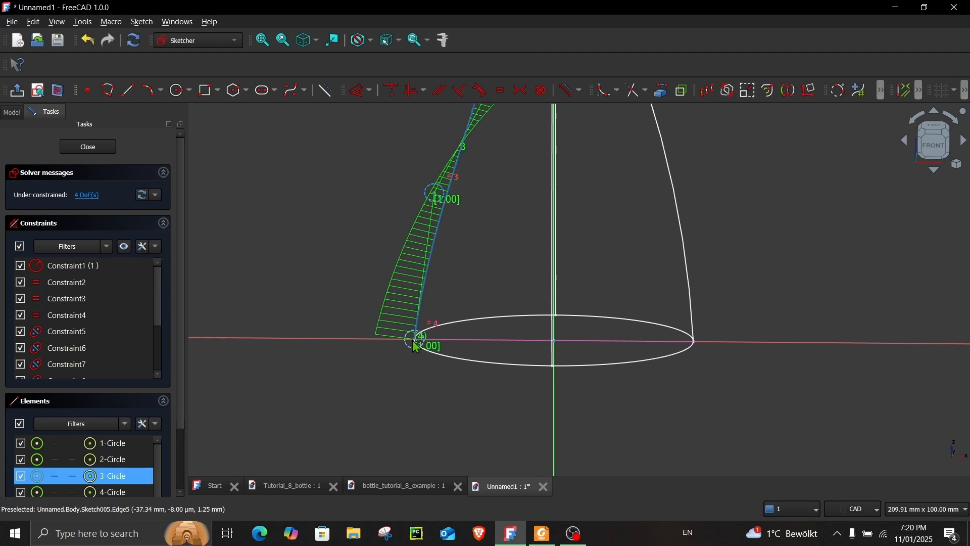
pyautogui.click(415, 90)
# Constrain the upper intermediate control point vertically in line with the B-spline's upper end.
pyautogui.moveTo(395, 145); pyautogui.dragTo(351, 350, button='middle')
pyautogui.scroll(3, 445, 247)
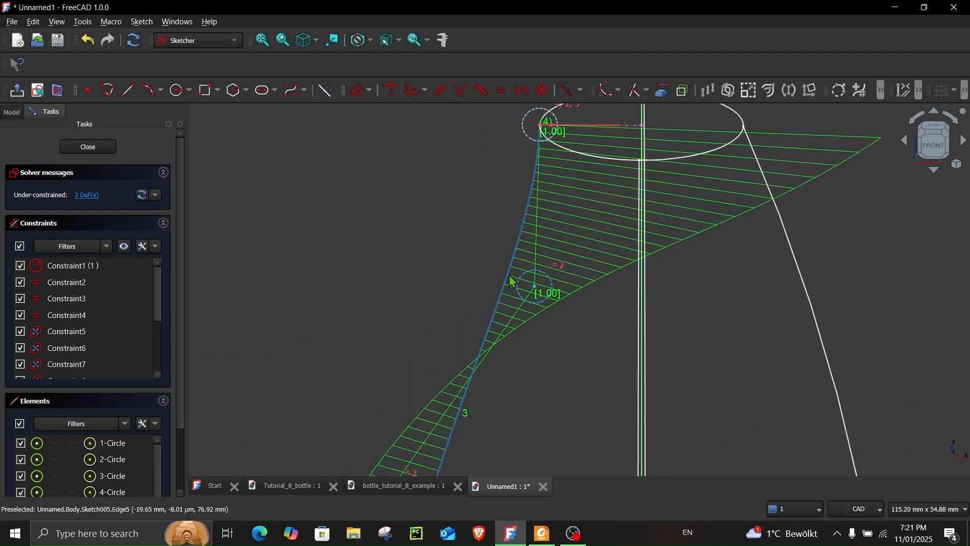
pyautogui.click(539, 298)
pyautogui.scroll(4, 531, 176)
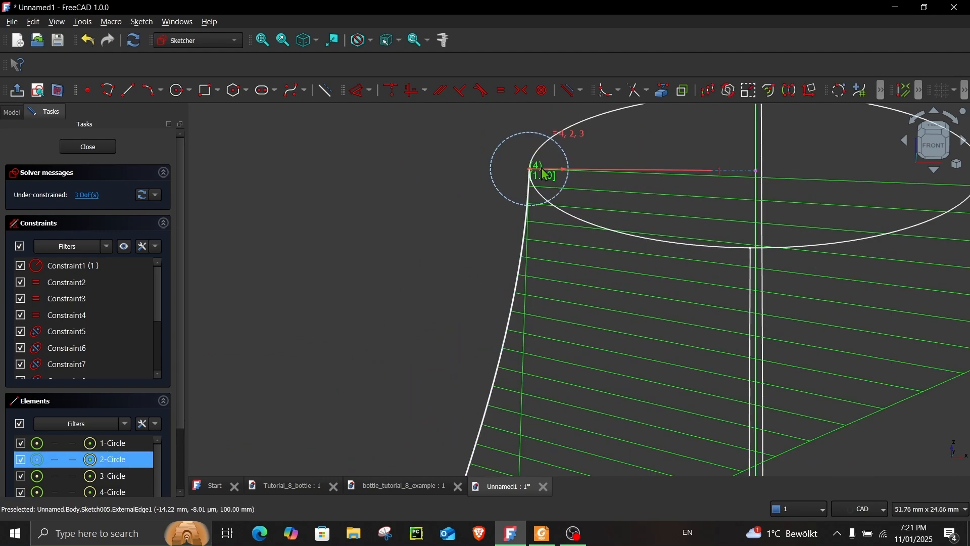
pyautogui.click(525, 169)
pyautogui.click(414, 94)
pyautogui.scroll(-8, 396, 211)
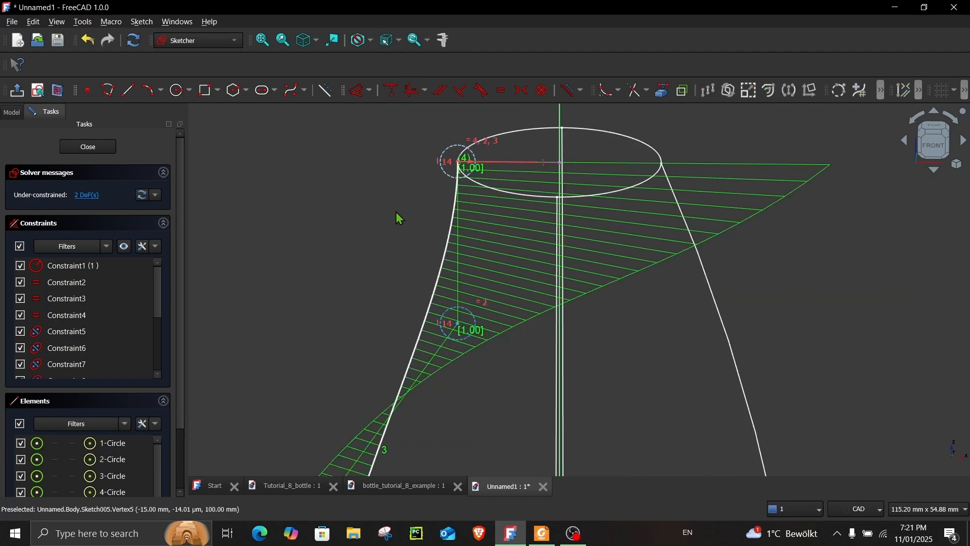
pyautogui.moveTo(347, 274); pyautogui.dragTo(387, 216, button='middle')
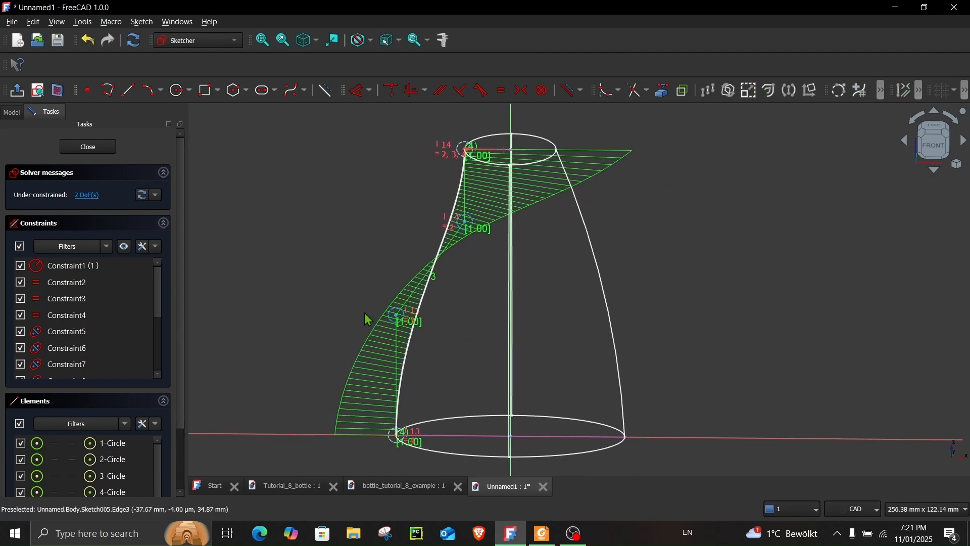
# Switch to Foxit Reader and check the control-point arrangement and height dimensions of the S-shaped guide curve.
pyautogui.click(549, 536)
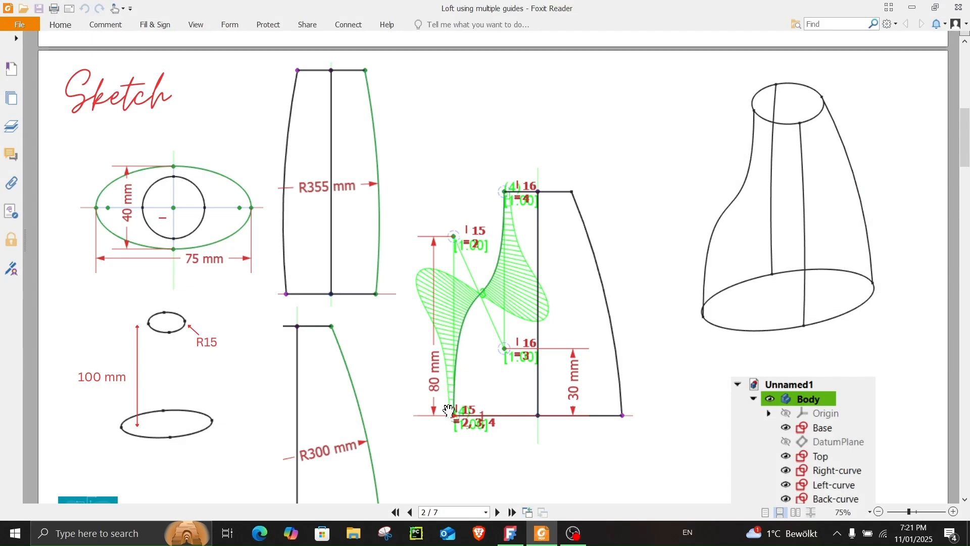
pyautogui.scroll(-3, 571, 388)
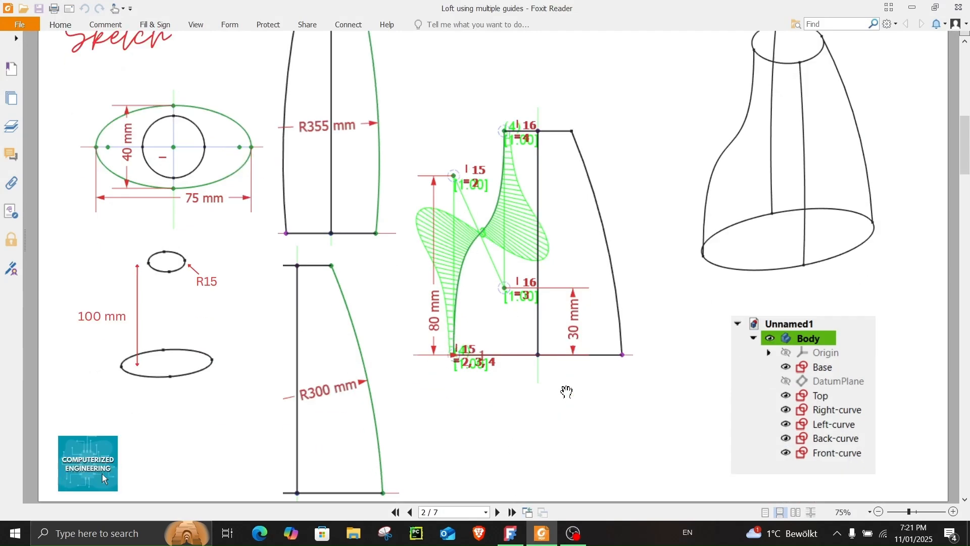
pyautogui.scroll(3, 563, 382)
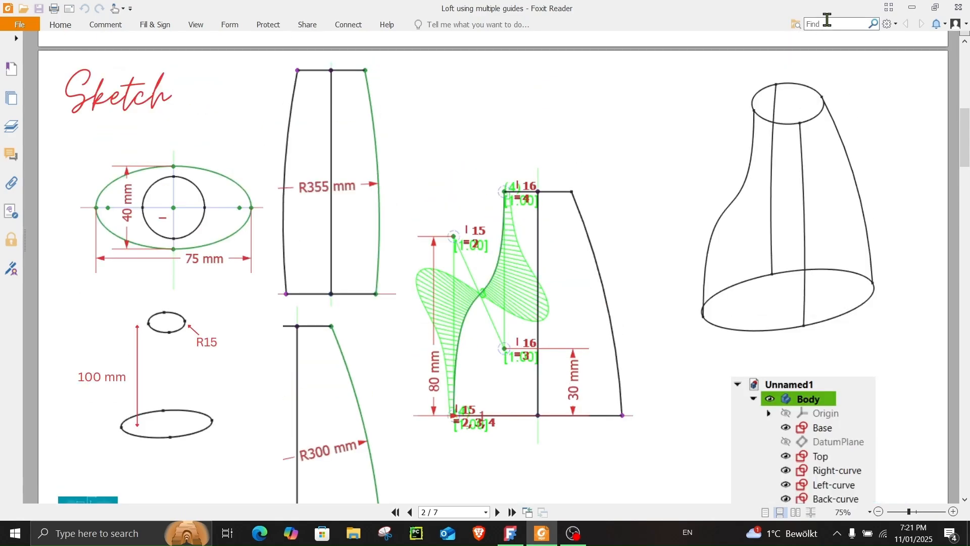
# Switch back to FreeCAD and constrain the B-spline control point above its lower end to 80 mm above the horizontal axis.
pyautogui.click(911, 9)
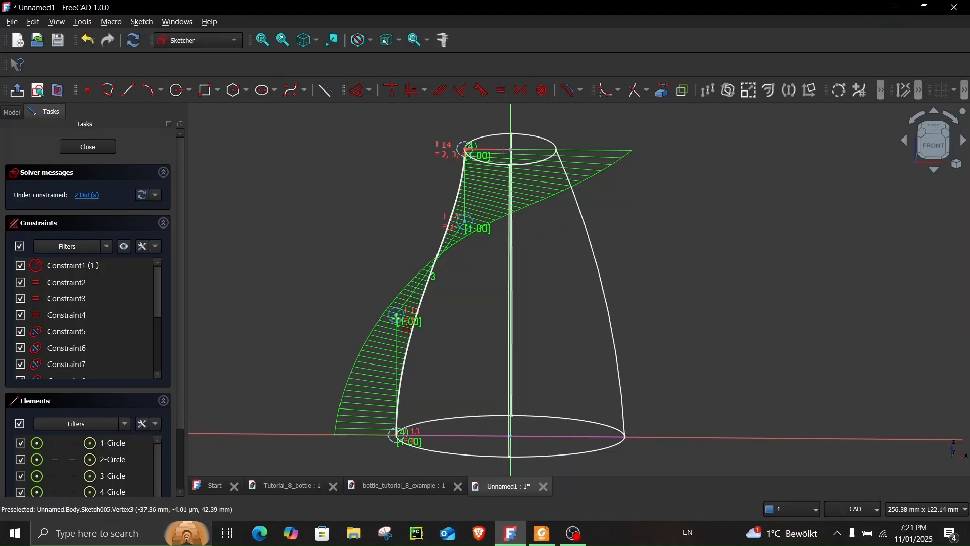
pyautogui.click(396, 316)
pyautogui.click(326, 434)
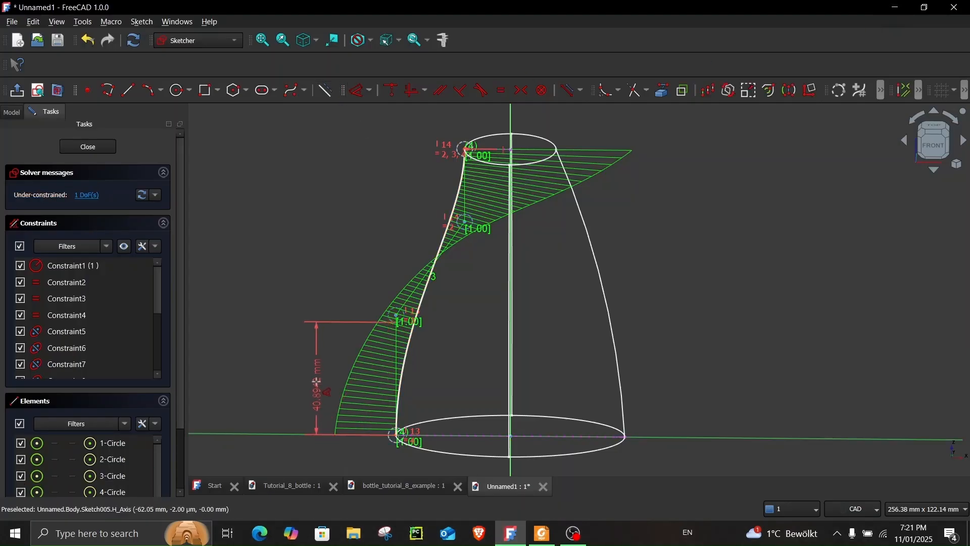
pyautogui.click(316, 382)
pyautogui.write('80')
pyautogui.press('Return')
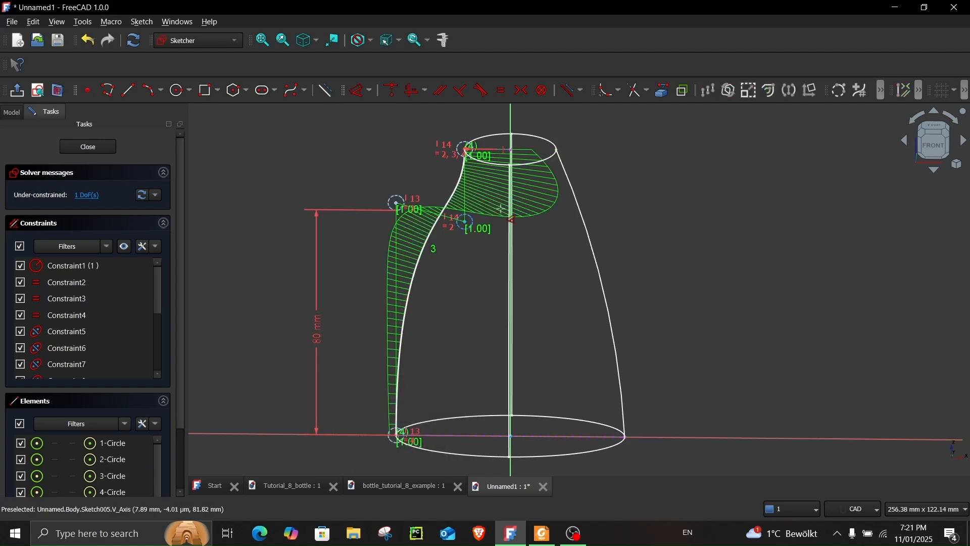
# Constrain the control point below the B-spline's upper end to 30 mm above the horizontal axis and close the sketch.
pyautogui.click(466, 221)
pyautogui.click(466, 435)
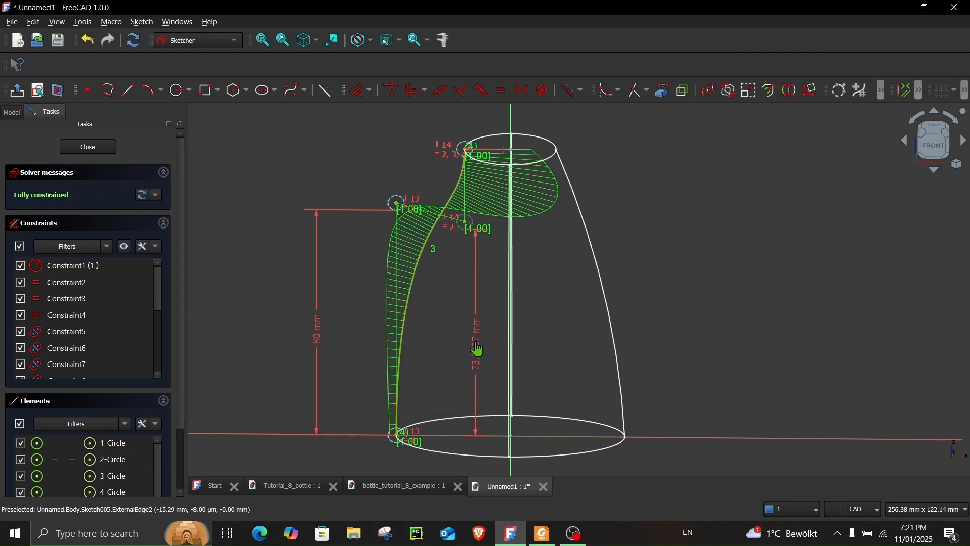
pyautogui.click(478, 349)
pyautogui.write('30')
pyautogui.press('Return')
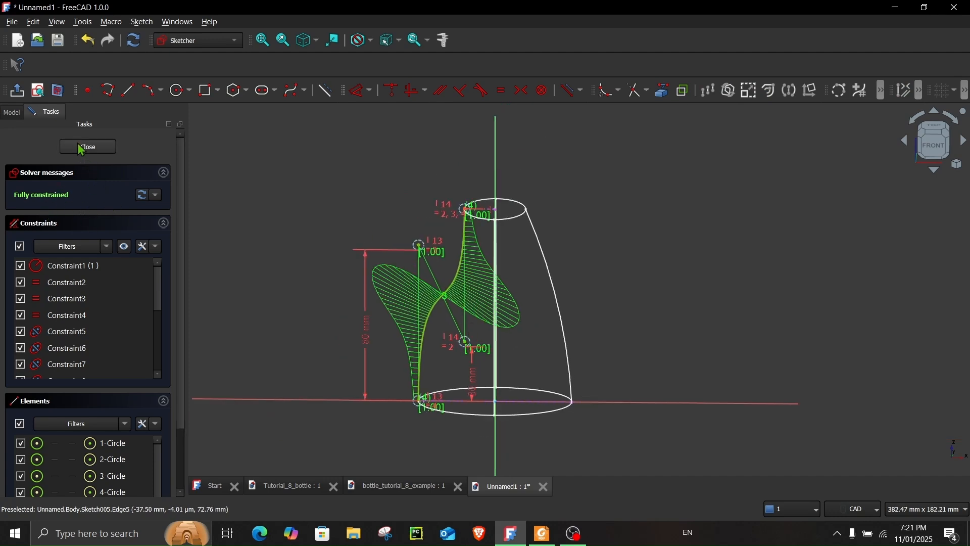
pyautogui.moveTo(374, 295)
pyautogui.mouseDown(button='middle')
pyautogui.moveTo(427, 301)
pyautogui.moveTo(423, 319)
pyautogui.mouseUp(button='middle')
pyautogui.moveTo(372, 242); pyautogui.dragTo(369, 242, button='middle')
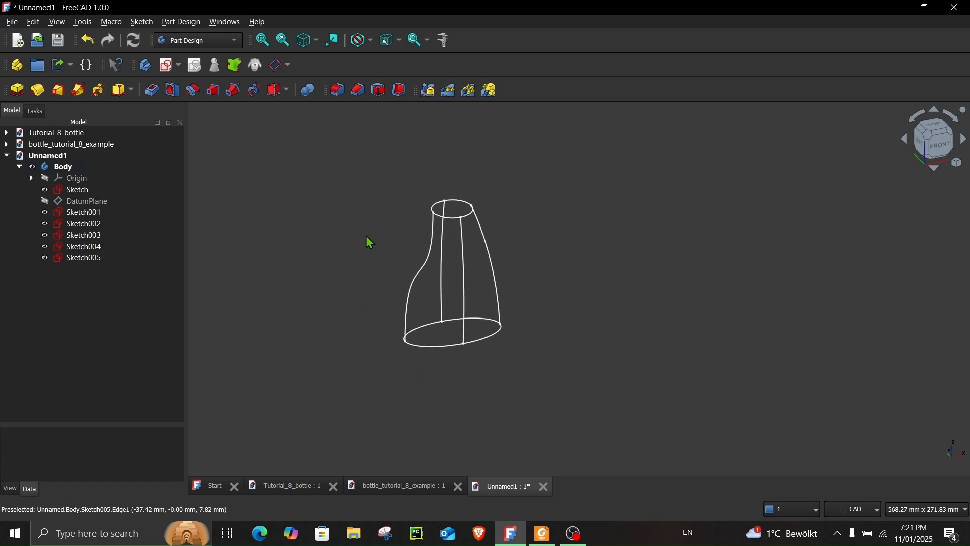
pyautogui.scroll(3, 373, 261)
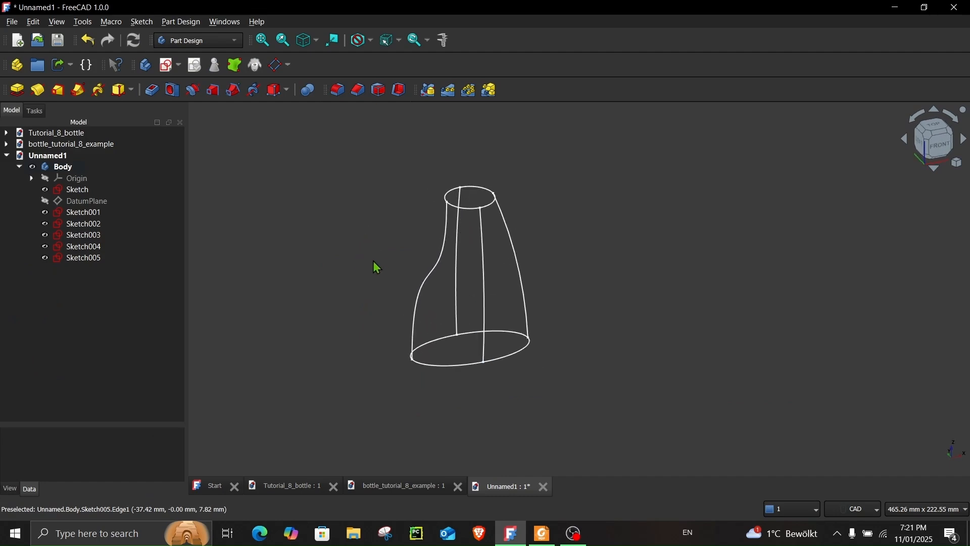
# Check the sketch names in the reference model tree in Foxit Reader and return to FreeCAD.
pyautogui.click(541, 535)
pyautogui.scroll(-1, 413, 326)
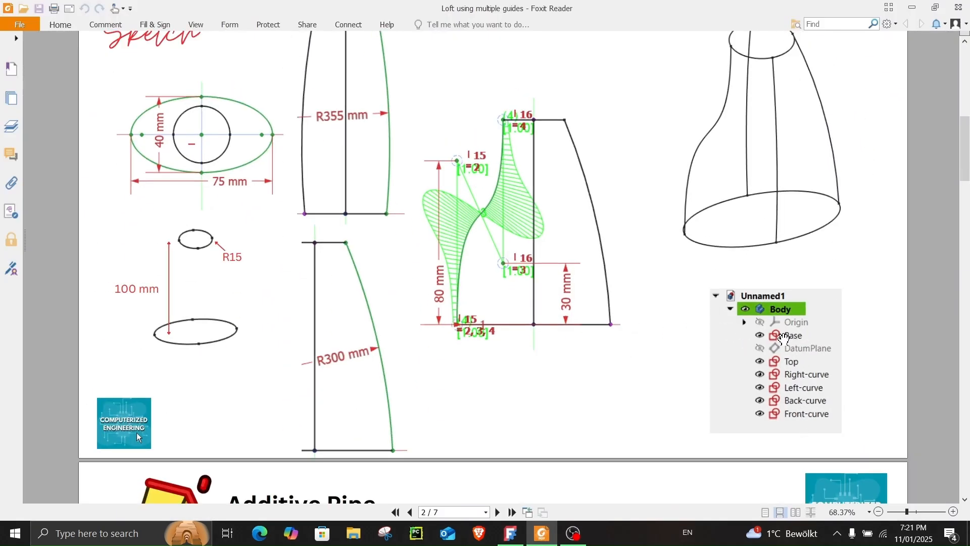
pyautogui.click(912, 7)
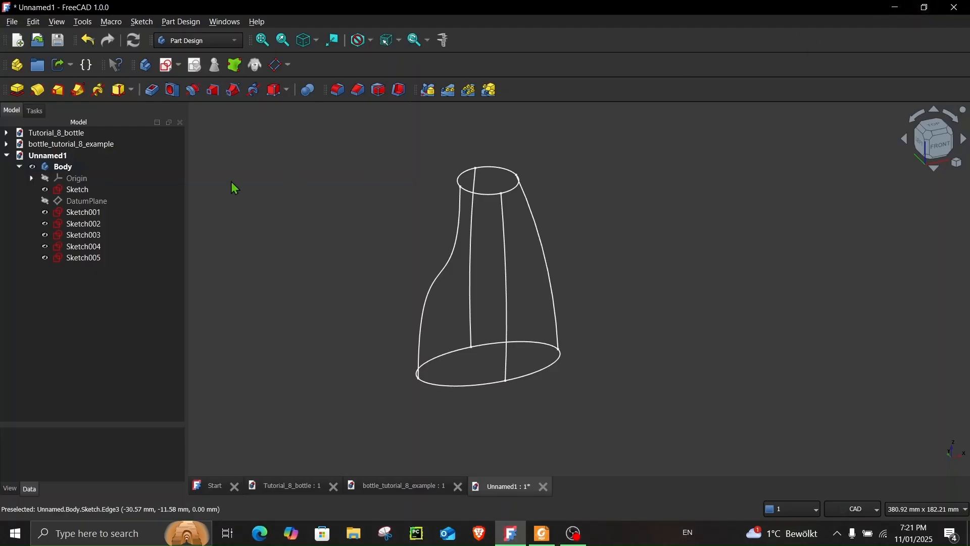
# Rename the bottom ellipse sketch to Base and the upper circle sketch to Top.
pyautogui.click(79, 190)
pyautogui.rightClick(77, 191)
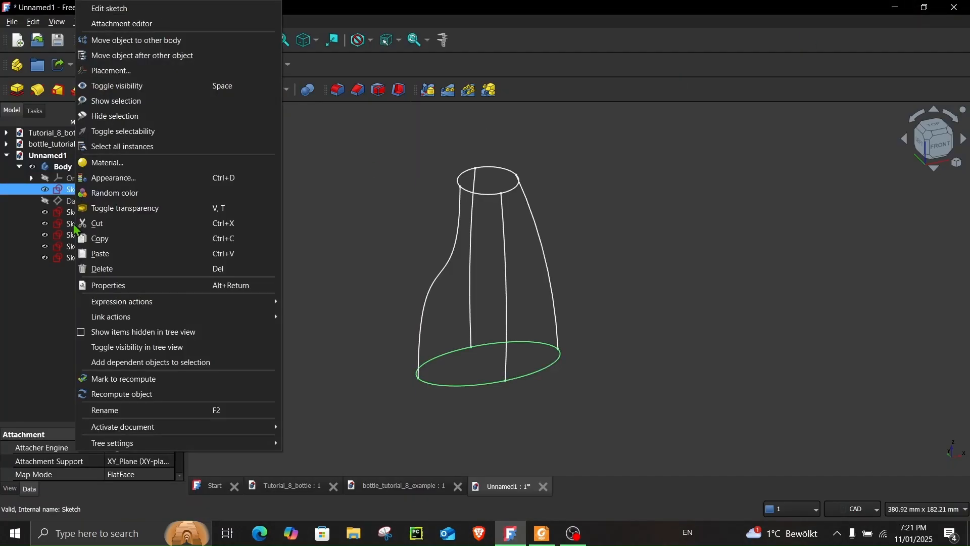
pyautogui.click(111, 412)
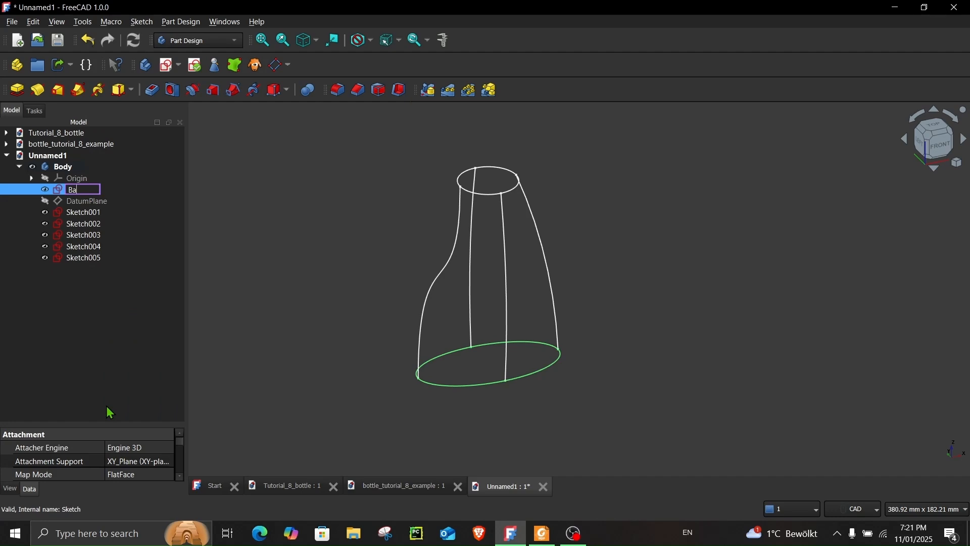
pyautogui.click(84, 212)
pyautogui.rightClick(85, 212)
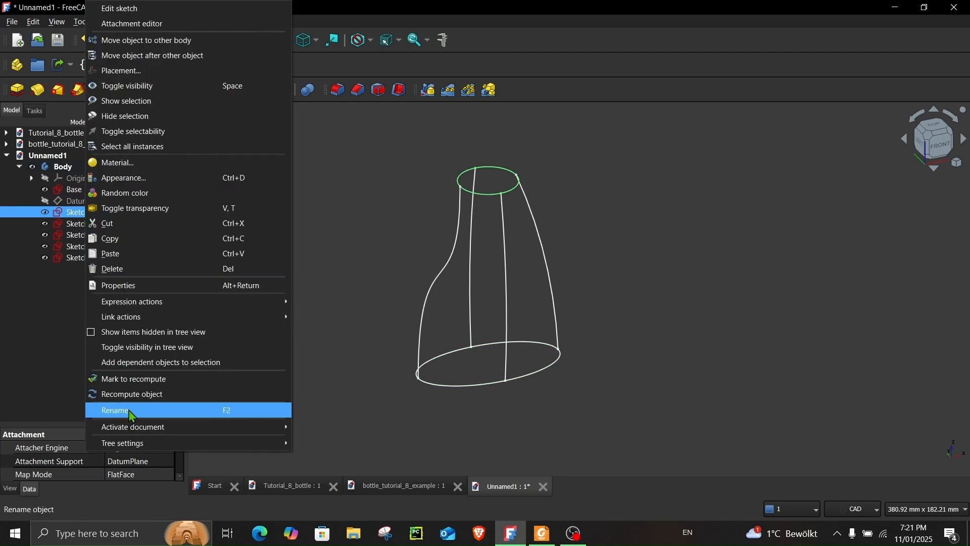
pyautogui.click(129, 411)
pyautogui.write('Top')
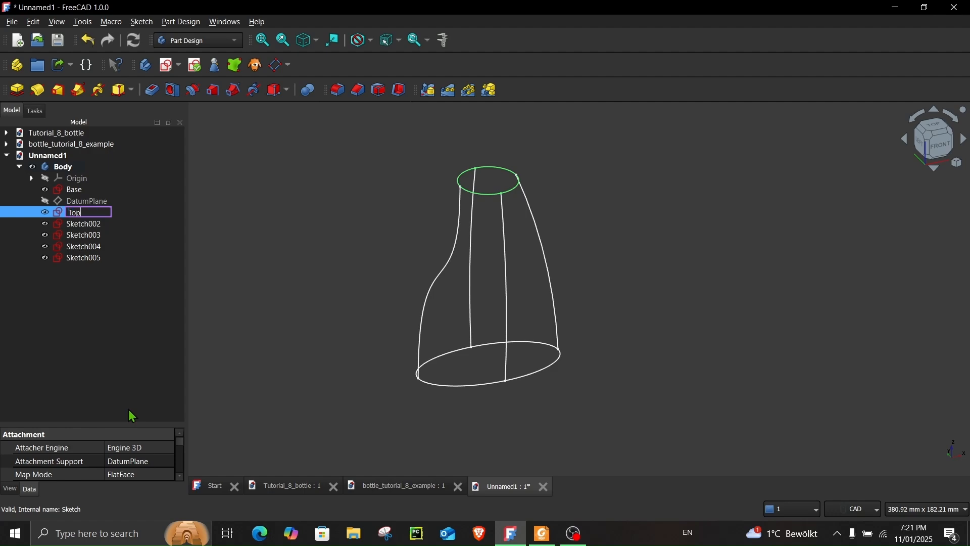
# Rename the sketch of the S-shaped curve to front-guide.
pyautogui.click(87, 224)
pyautogui.rightClick(90, 227)
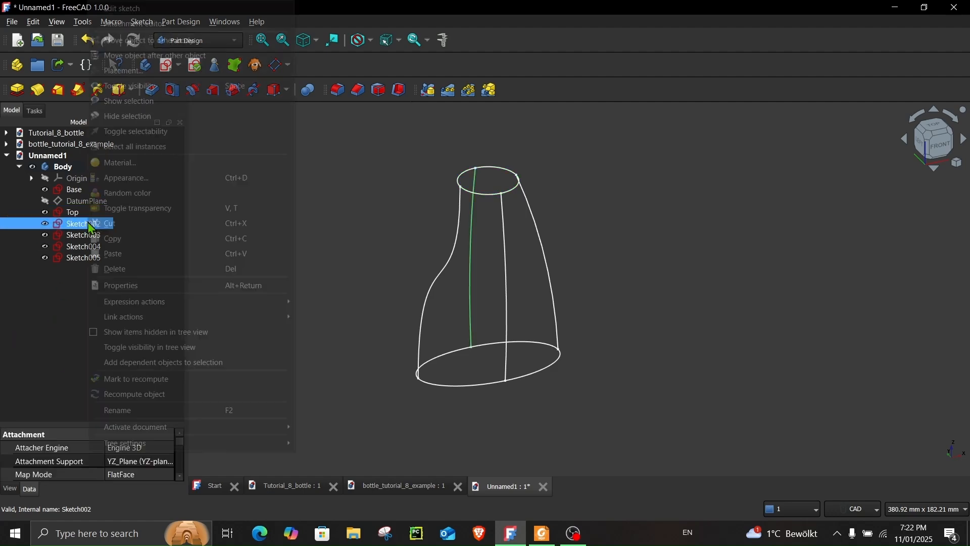
pyautogui.click(74, 259)
pyautogui.rightClick(76, 259)
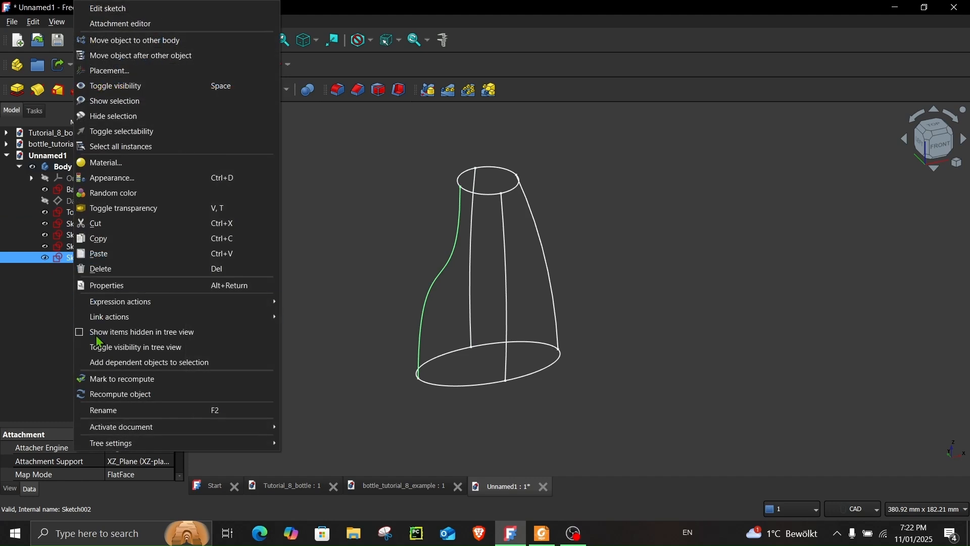
pyautogui.click(105, 411)
pyautogui.write('front-guide')
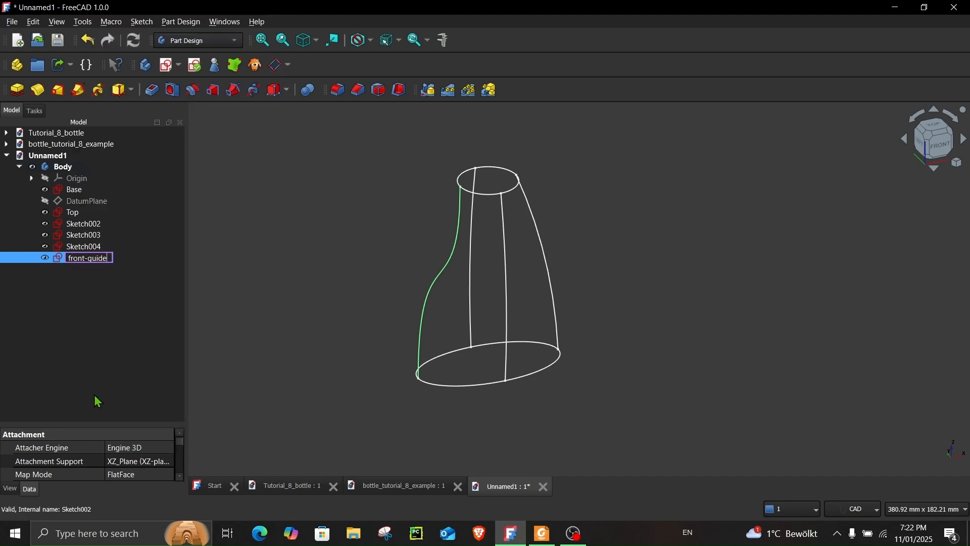
pyautogui.click(95, 397)
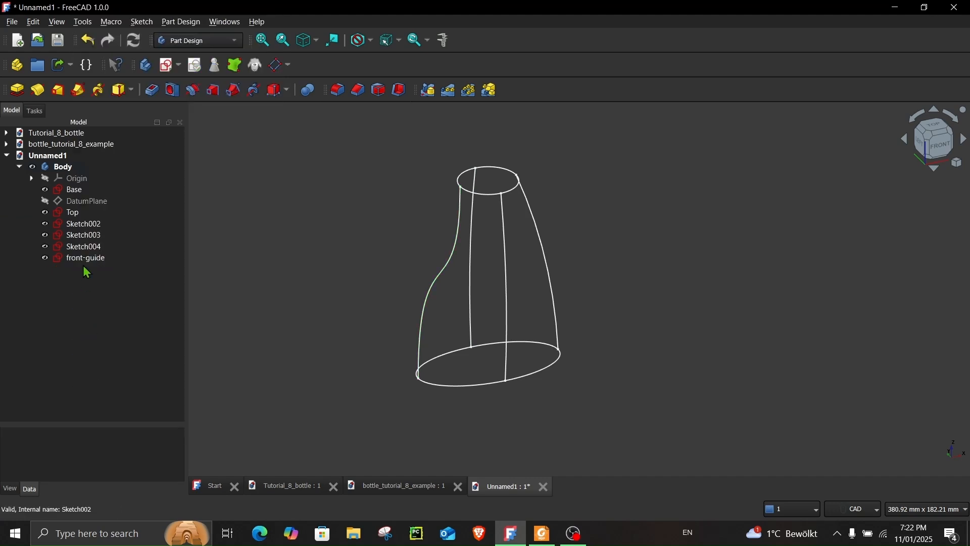
# Rename Sketch004, the arc opposite the S-shaped curve, to back-guide.
pyautogui.rightClick(83, 247)
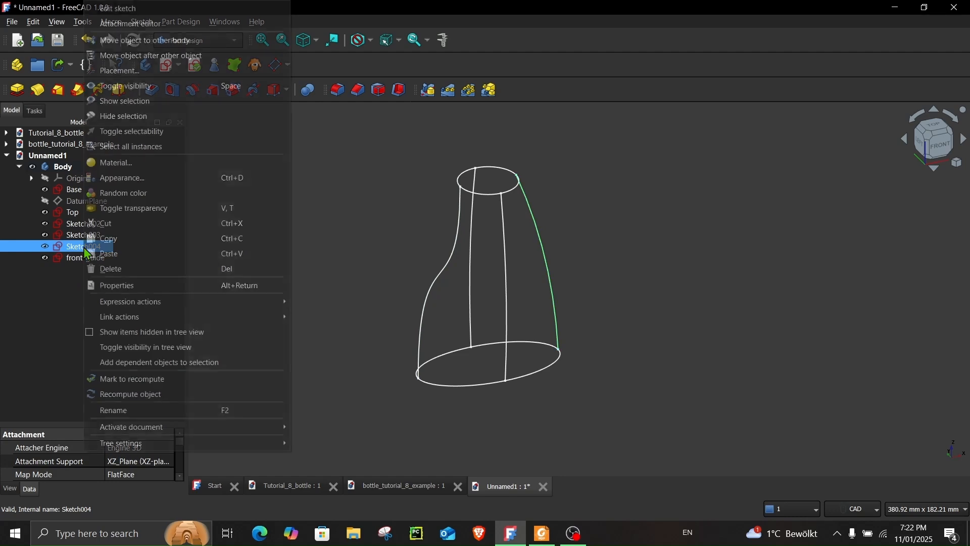
pyautogui.click(119, 411)
pyautogui.write('back')
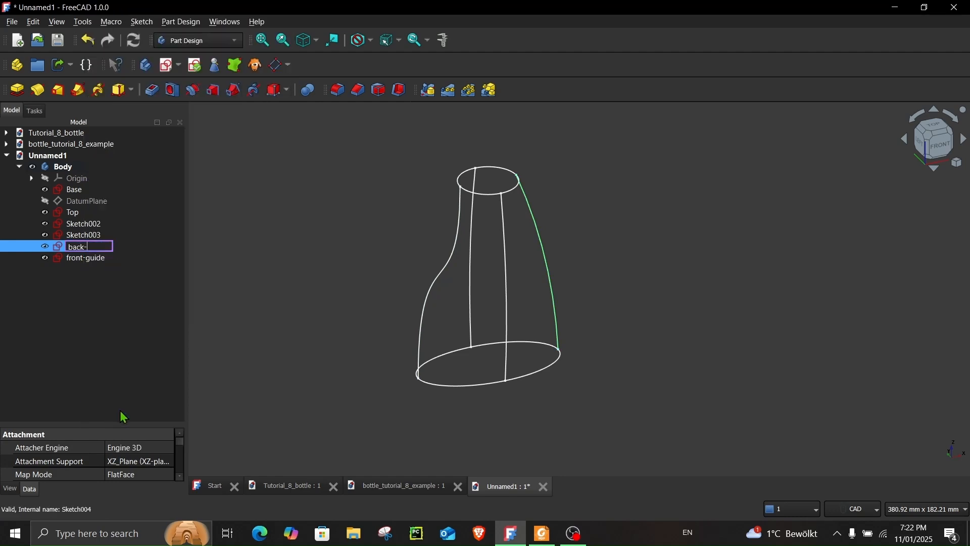
pyautogui.write('-guide')
pyautogui.press('Return')
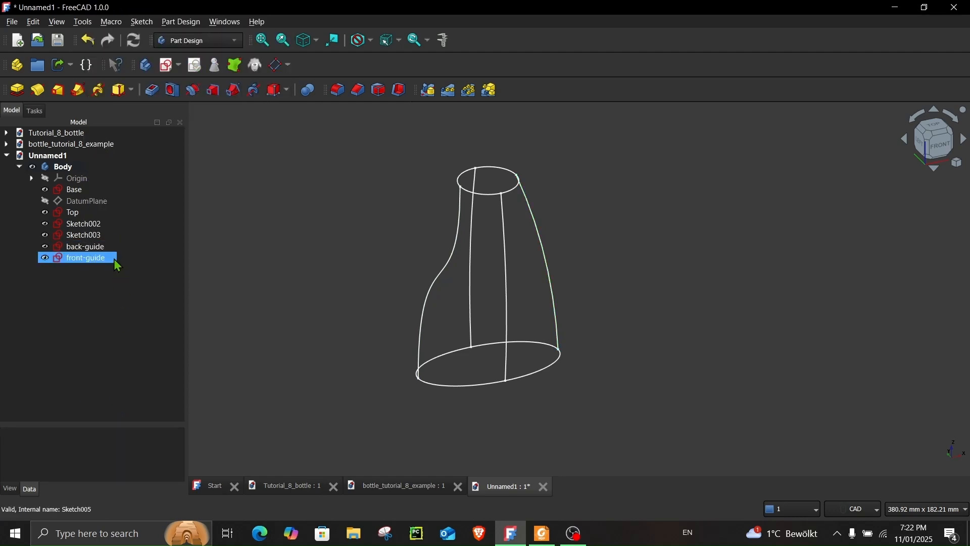
# Rename Sketch003, one of the two side arcs on the YZ plane, to left-guide.
pyautogui.rightClick(83, 236)
pyautogui.click(122, 410)
pyautogui.write('l')
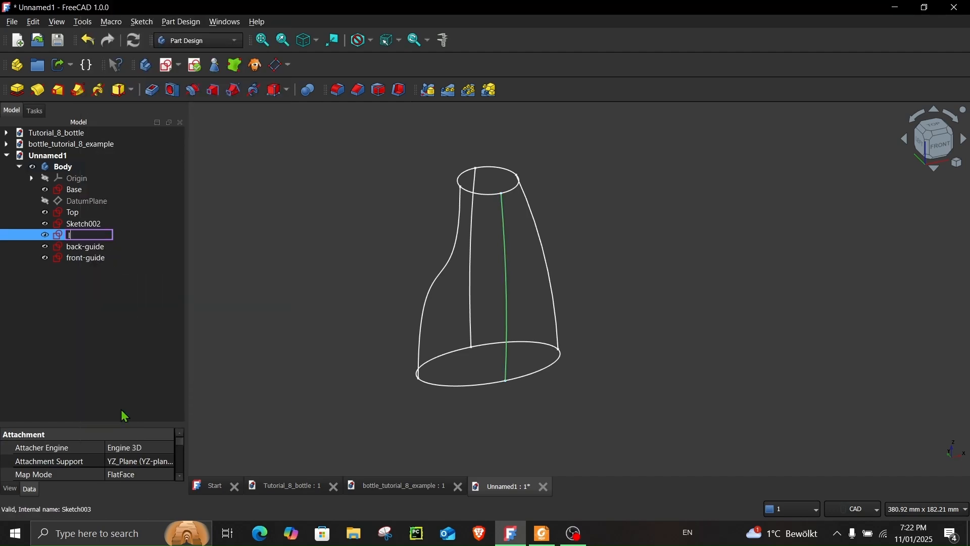
pyautogui.write('eft-guide')
pyautogui.press('Return')
pyautogui.click(95, 272)
# Rename Sketch002, the remaining side arc on the YZ plane, to right-guide.
pyautogui.rightClick(94, 228)
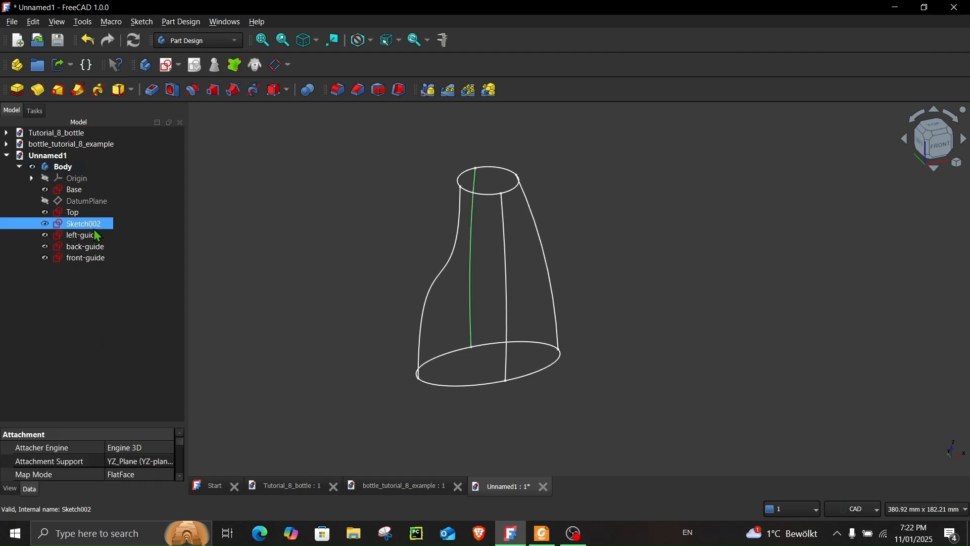
pyautogui.click(132, 410)
pyautogui.write('r')
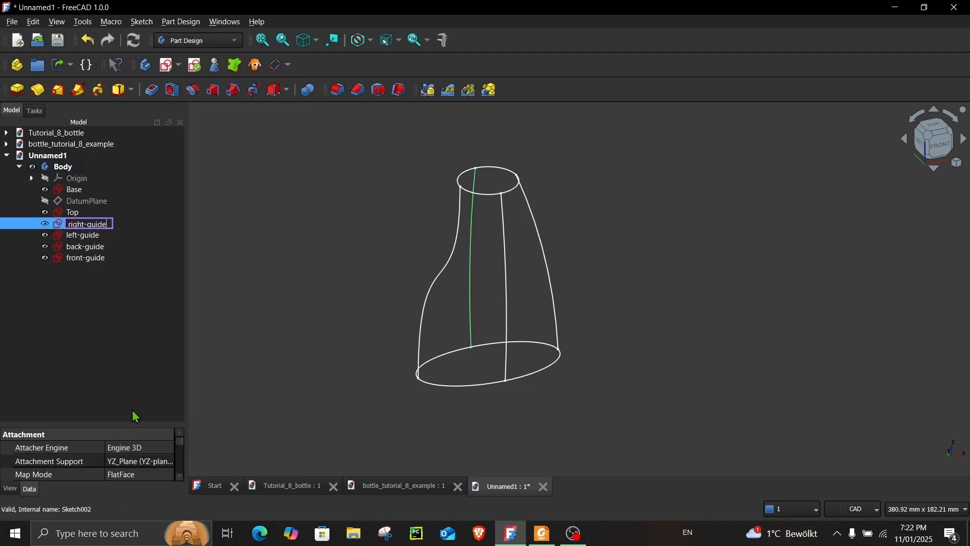
pyautogui.write('ight-guide')
pyautogui.press('Return')
pyautogui.click(137, 361)
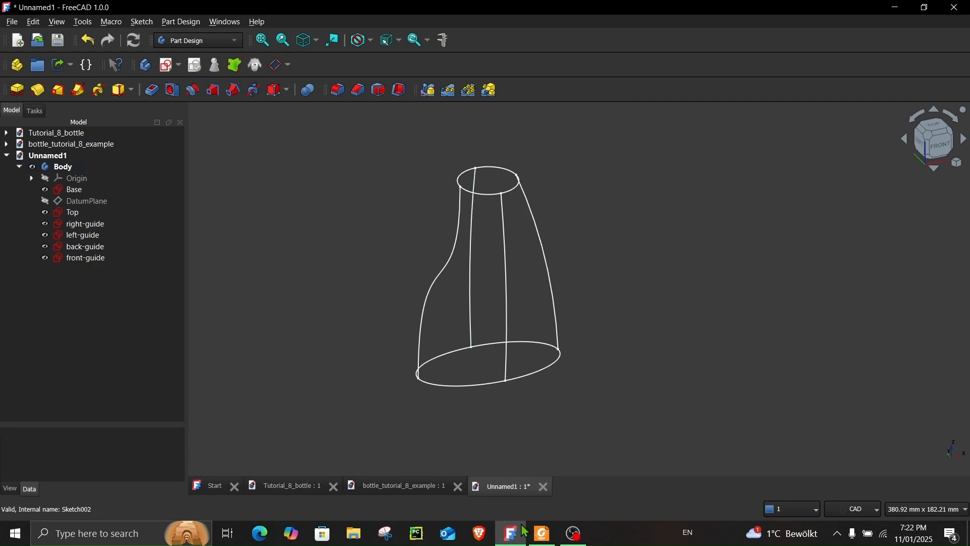
# Read the pros and cons of Additive Pipe in the Foxit Reader document and return to FreeCAD.
pyautogui.click(551, 538)
pyautogui.scroll(-6, 411, 304)
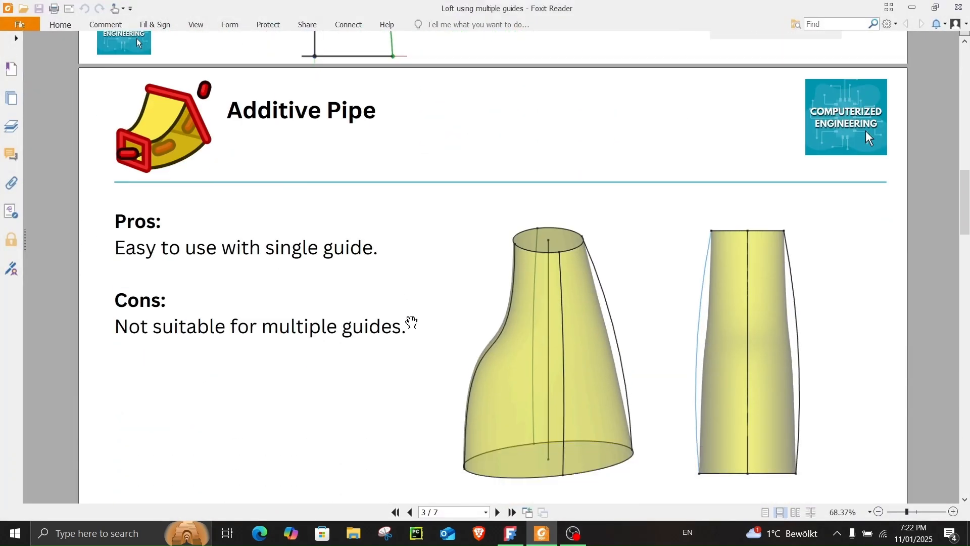
pyautogui.click(911, 8)
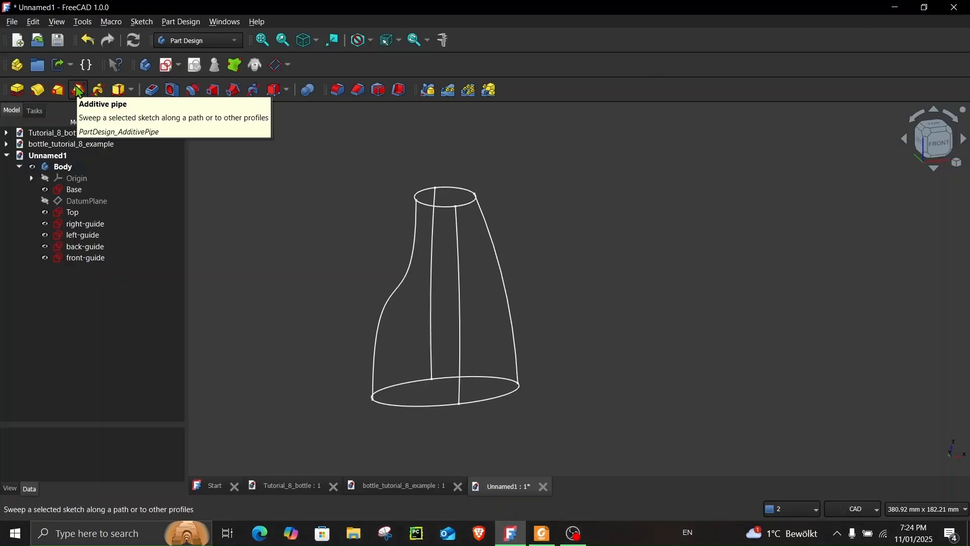
# Start an additive pipe with the Base sketch as its profile.
pyautogui.click(81, 92)
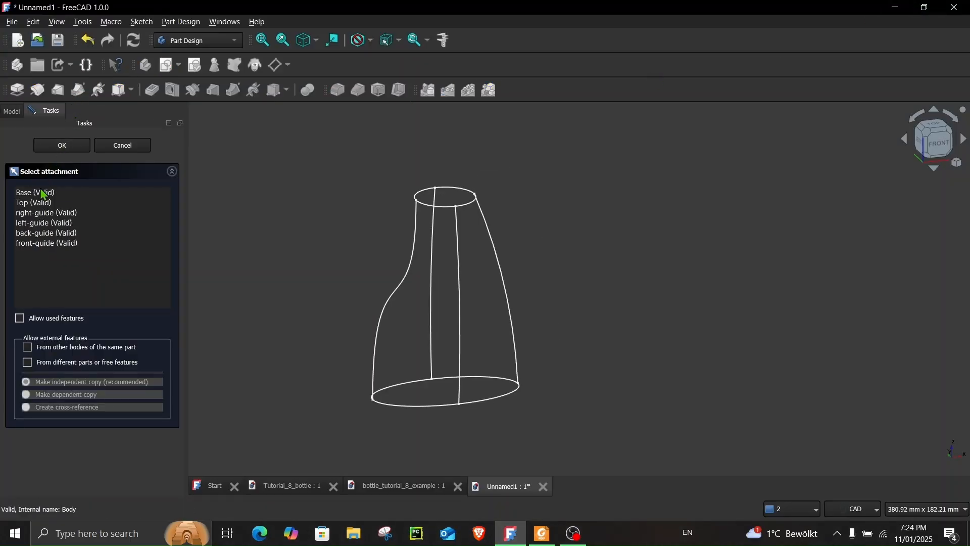
pyautogui.click(43, 194)
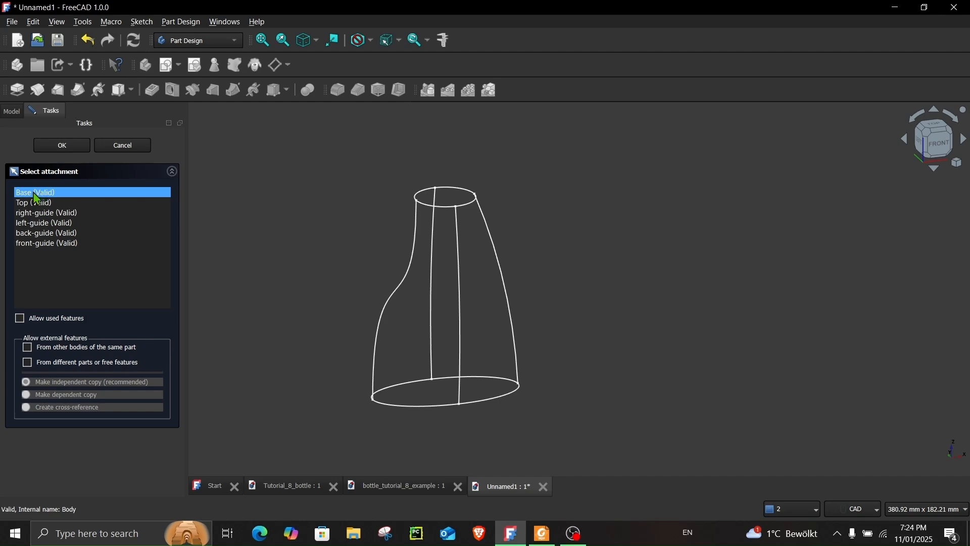
pyautogui.click(61, 146)
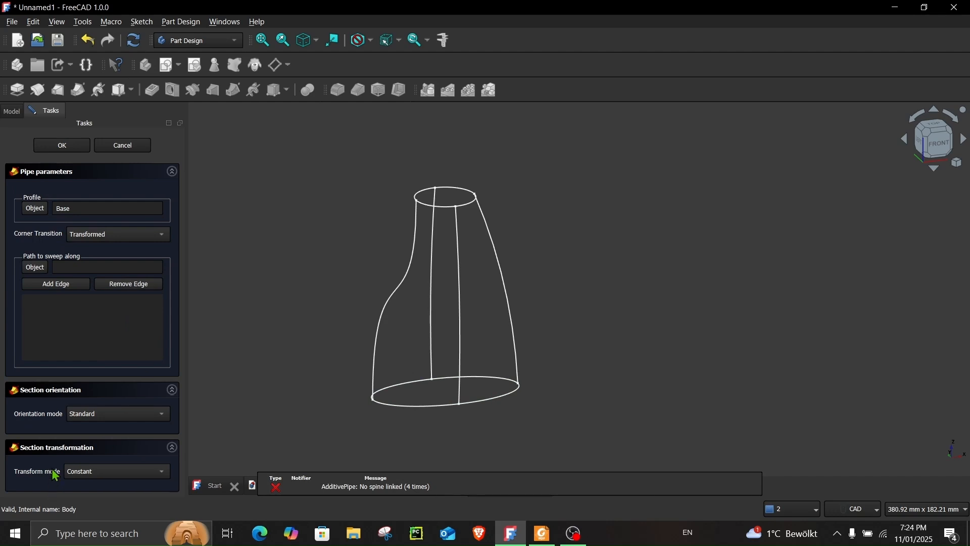
# Set the pipe's transform mode to Multisection and add the Top circle as a section.
pyautogui.click(79, 473)
pyautogui.click(79, 480)
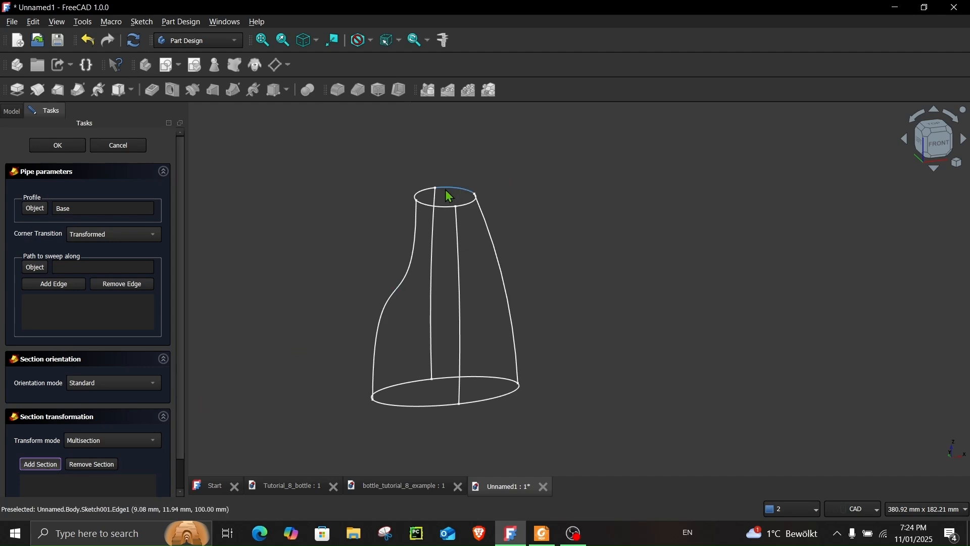
pyautogui.click(444, 208)
pyautogui.scroll(-1, 46, 470)
pyautogui.click(43, 448)
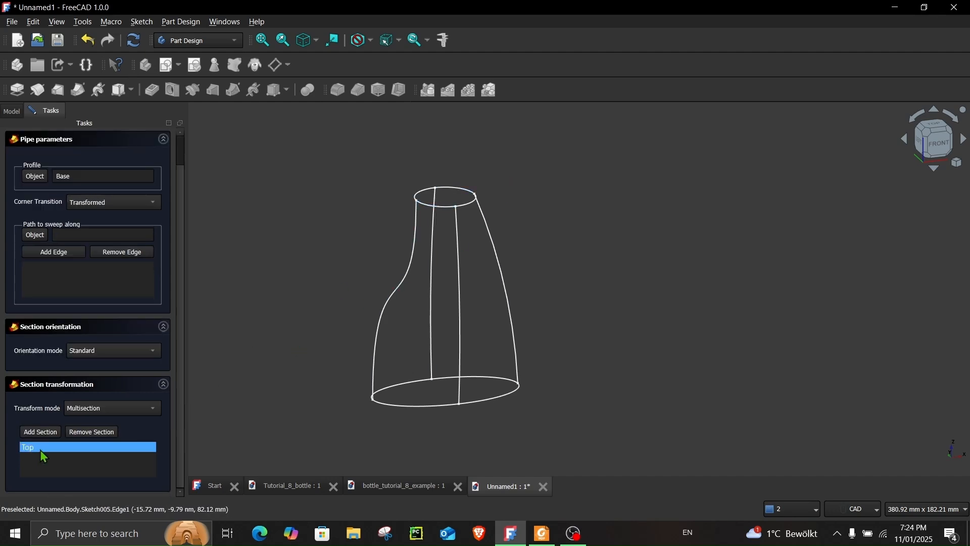
pyautogui.scroll(1, 186, 354)
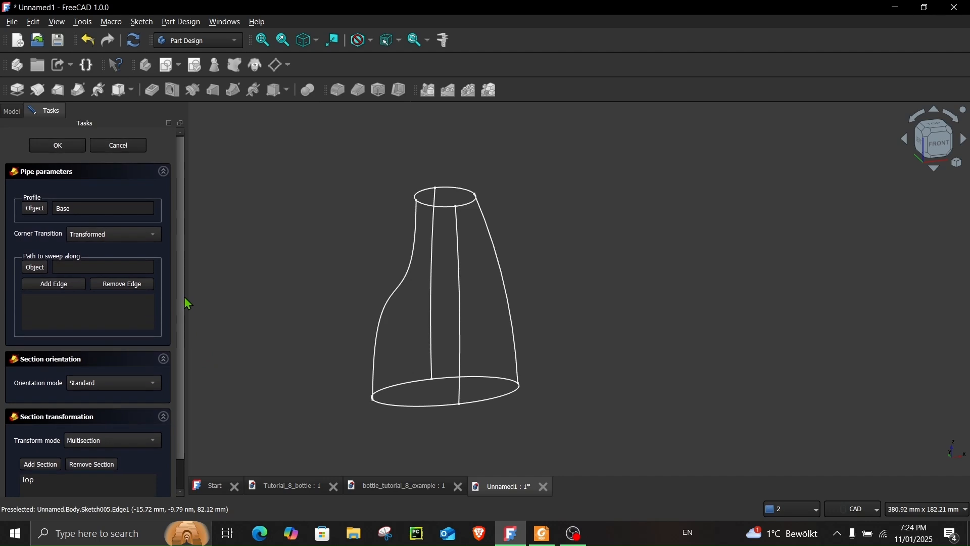
# Add the S-shaped front-guide edge as the pipe's sweep path and inspect the preview from the front.
pyautogui.click(57, 284)
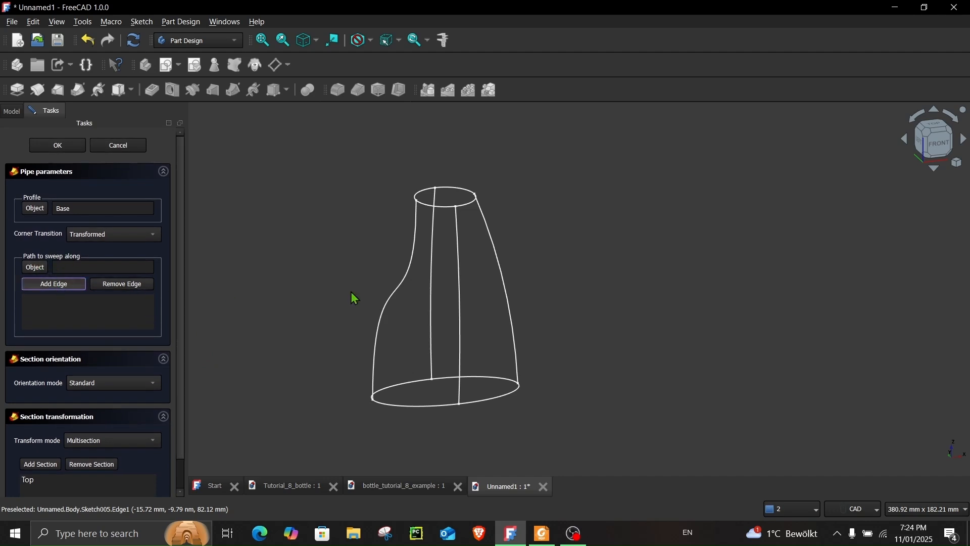
pyautogui.click(402, 289)
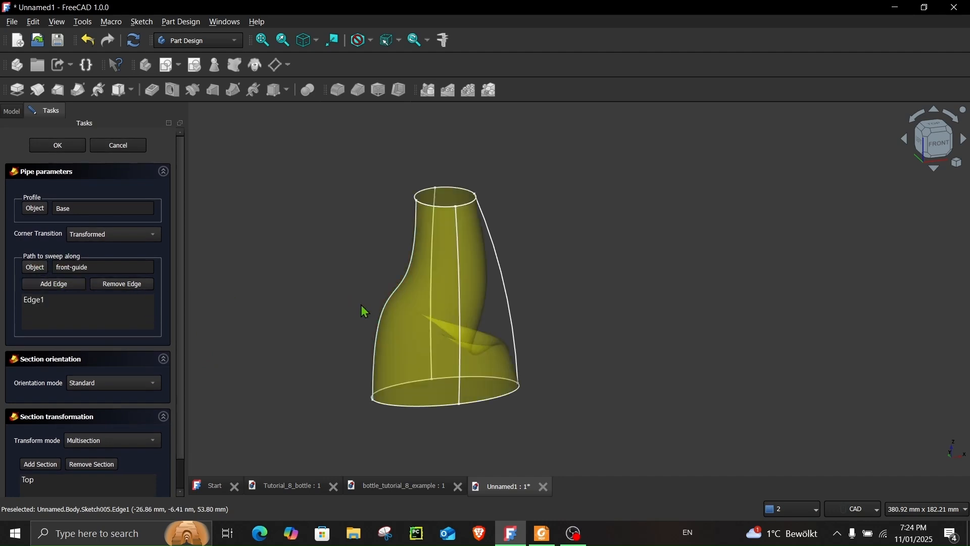
pyautogui.moveTo(361, 305); pyautogui.dragTo(308, 278, button='middle')
pyautogui.moveTo(501, 371); pyautogui.dragTo(263, 371, button='middle')
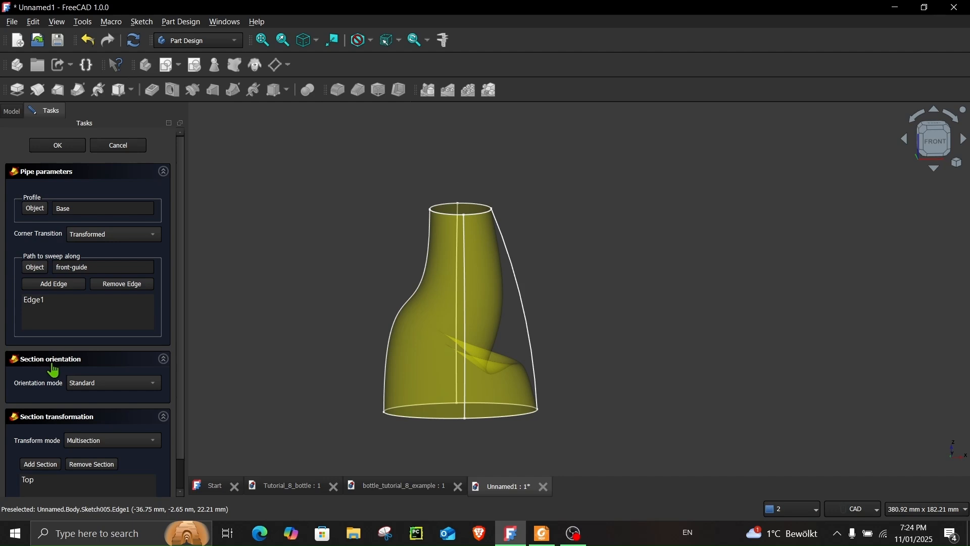
# Set the pipe's orientation mode to Auxiliary, add the back-guide edge as the auxiliary profile, and inspect the preview.
pyautogui.click(96, 384)
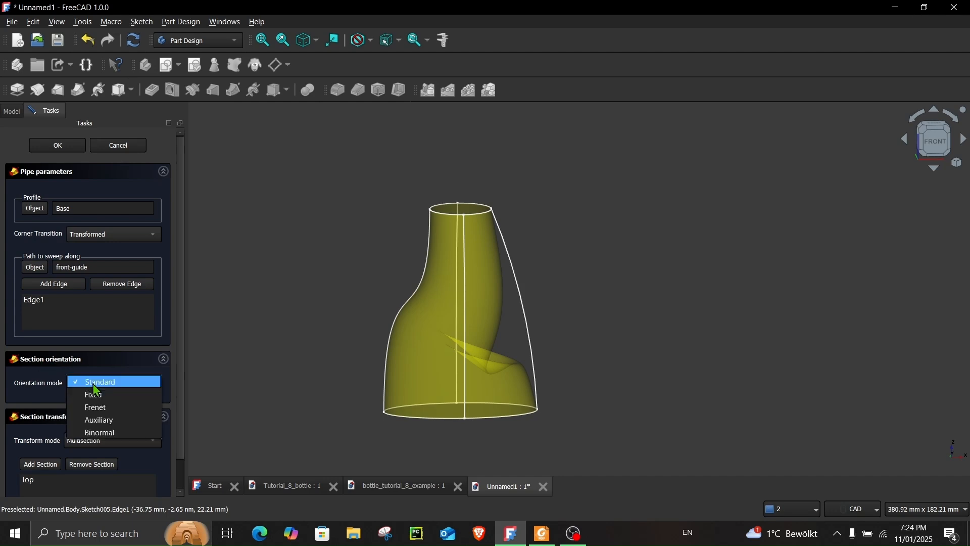
pyautogui.click(98, 421)
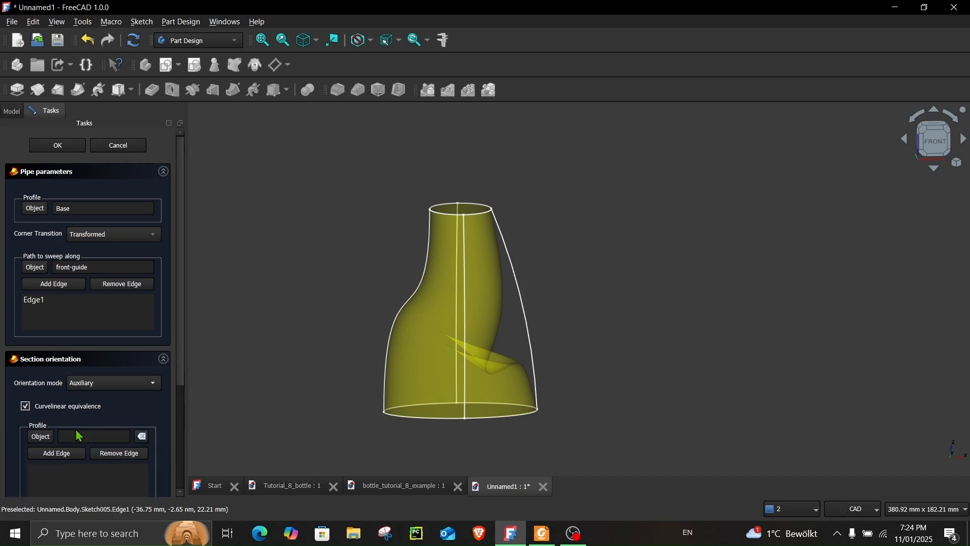
pyautogui.click(67, 456)
pyautogui.click(526, 322)
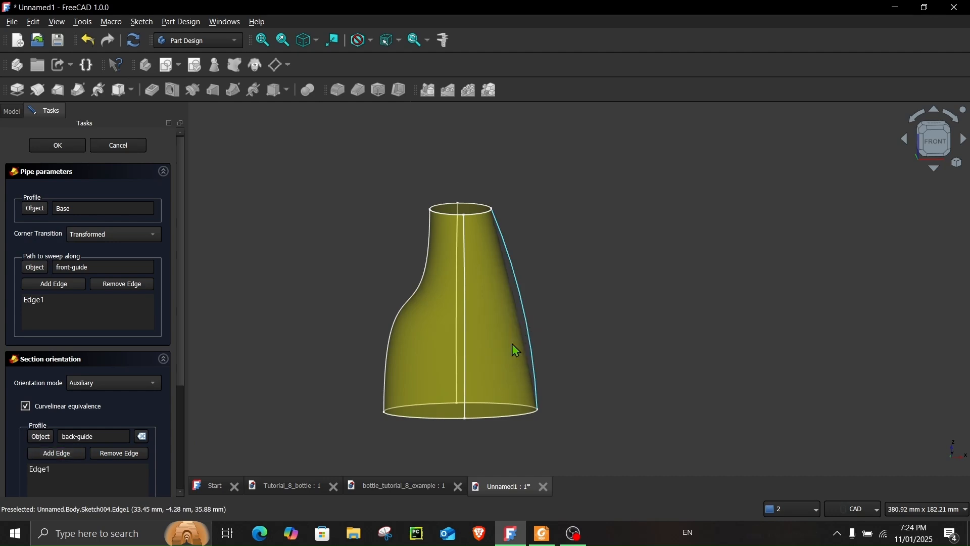
pyautogui.moveTo(316, 323)
pyautogui.mouseDown(button='middle')
pyautogui.moveTo(377, 325)
pyautogui.moveTo(294, 325)
pyautogui.moveTo(304, 325)
pyautogui.mouseUp(button='middle')
pyautogui.scroll(2, 501, 303)
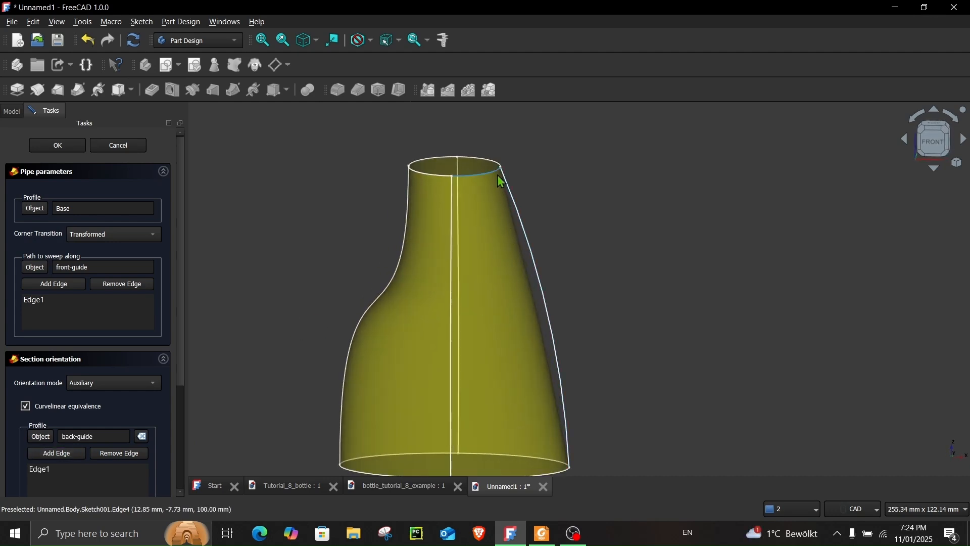
pyautogui.moveTo(485, 381); pyautogui.dragTo(537, 382, button='middle')
# Compare the pipe preview with the Additive Pipe page in Foxit Reader, return to FreeCAD and cancel the pipe.
pyautogui.click(542, 530)
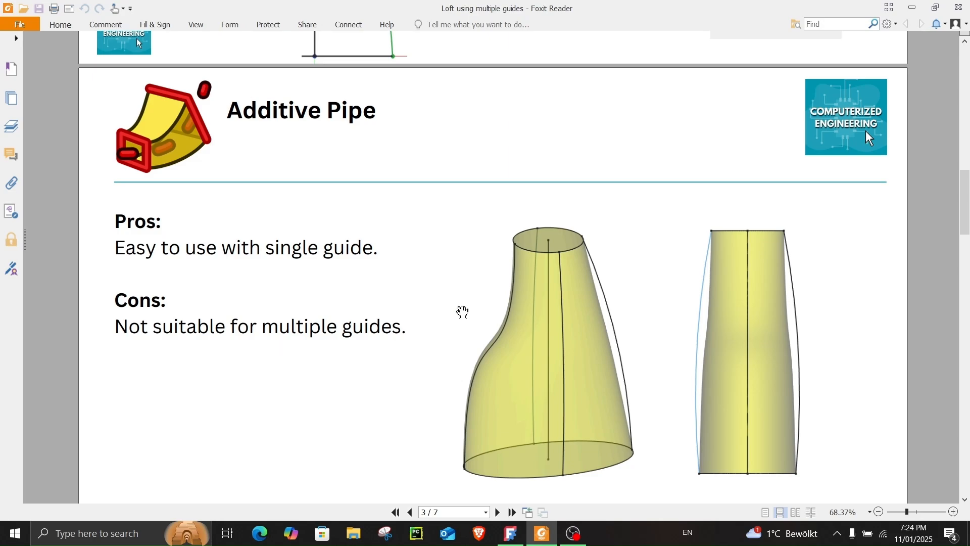
pyautogui.click(912, 7)
pyautogui.moveTo(500, 328); pyautogui.dragTo(303, 309, button='middle')
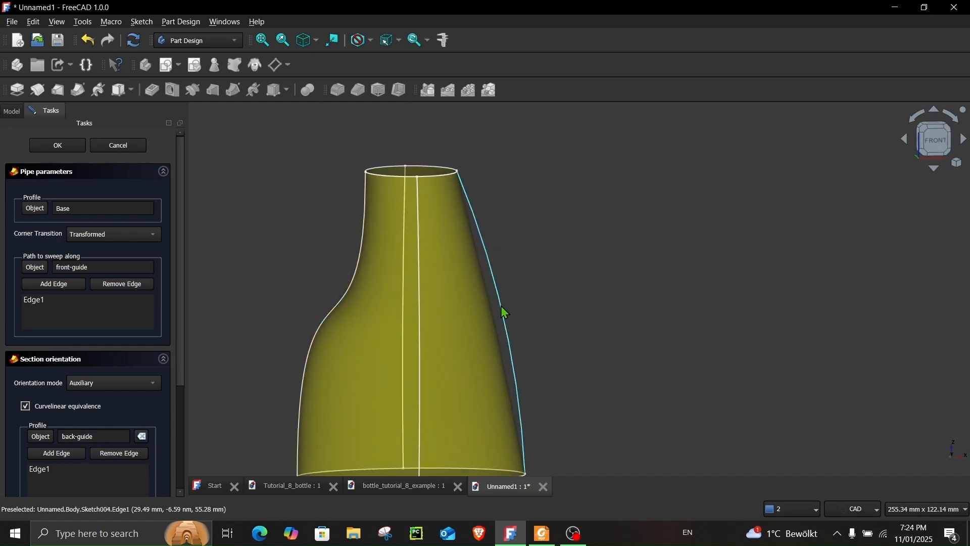
pyautogui.scroll(-2, 503, 309)
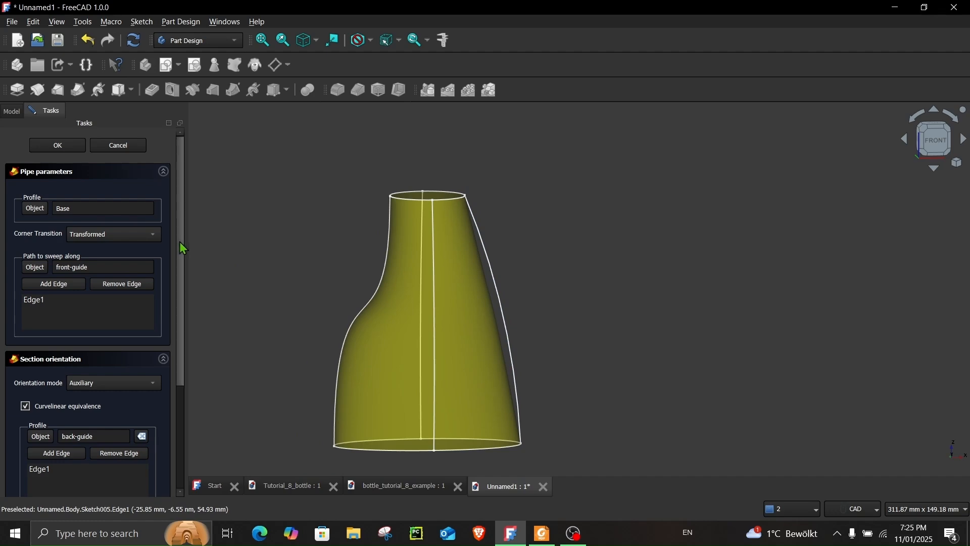
pyautogui.click(126, 147)
pyautogui.moveTo(284, 258); pyautogui.dragTo(326, 277, button='middle')
pyautogui.scroll(-2, 323, 276)
# Read the CurvedShapes Workbench page in the Foxit Reader document and return to FreeCAD.
pyautogui.click(542, 533)
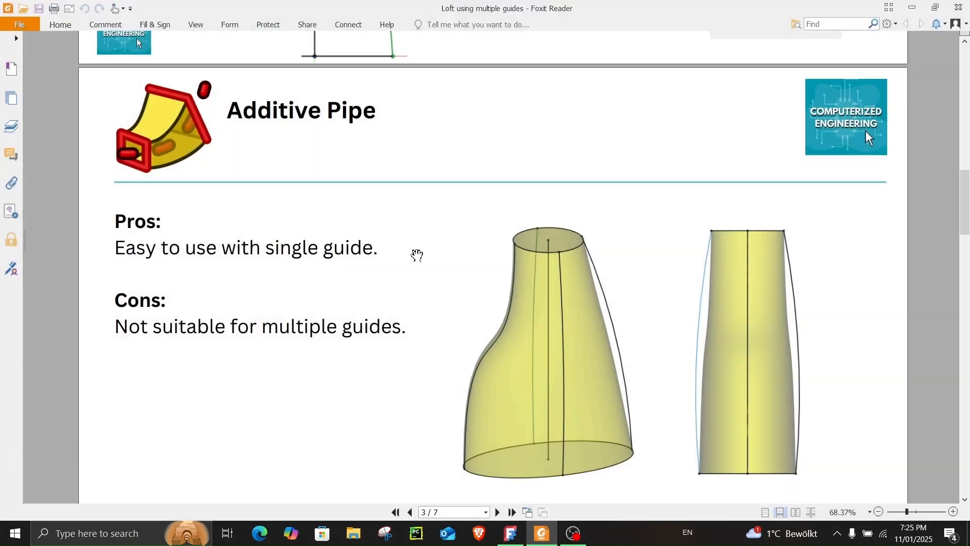
pyautogui.scroll(-1, 417, 253)
pyautogui.scroll(-7, 417, 252)
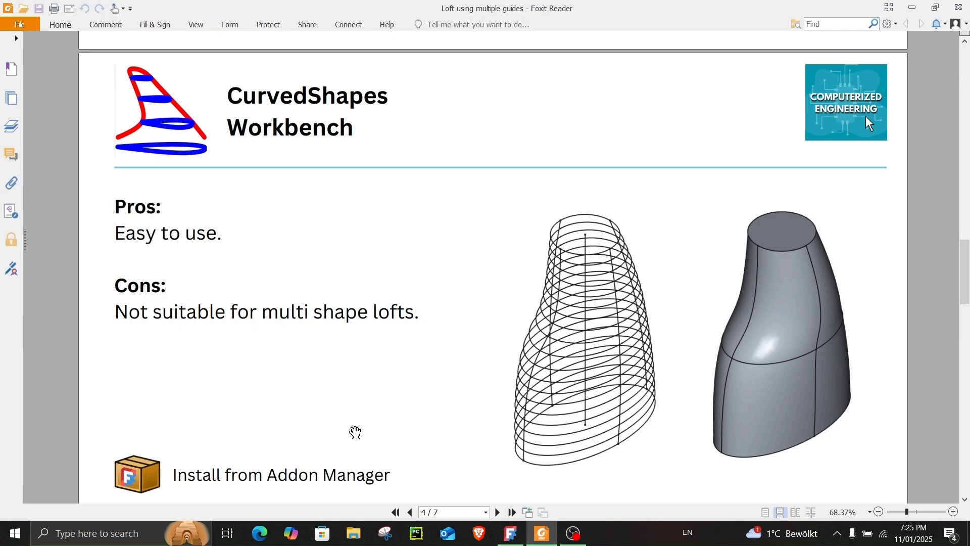
pyautogui.scroll(-1, 263, 450)
pyautogui.click(511, 533)
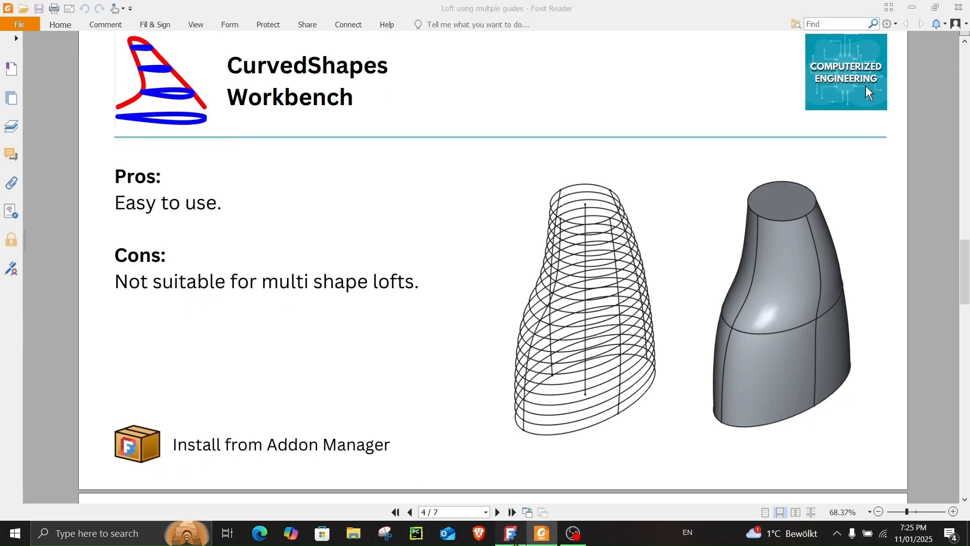
# Open the Addon Manager and search the addons for "curved".
pyautogui.click(110, 23)
pyautogui.moveTo(83, 21)
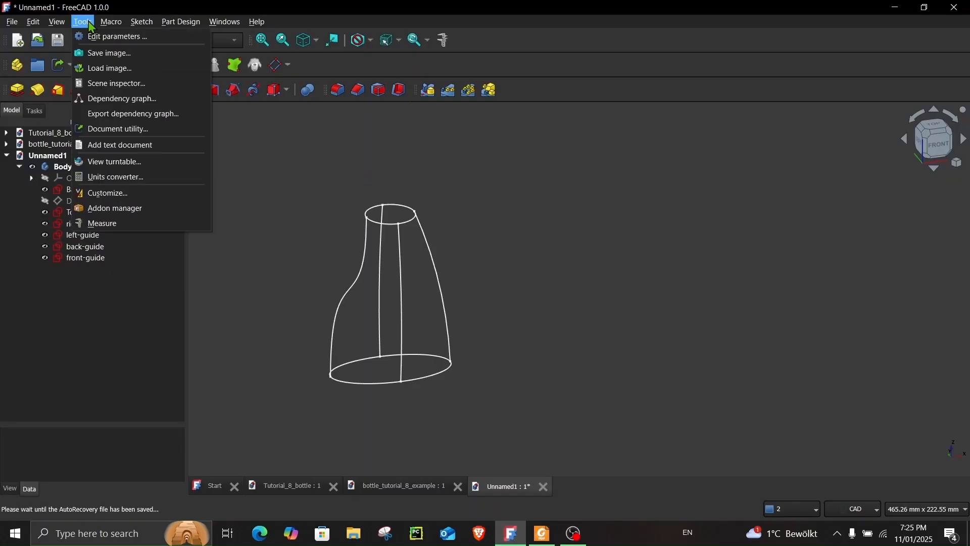
pyautogui.click(112, 213)
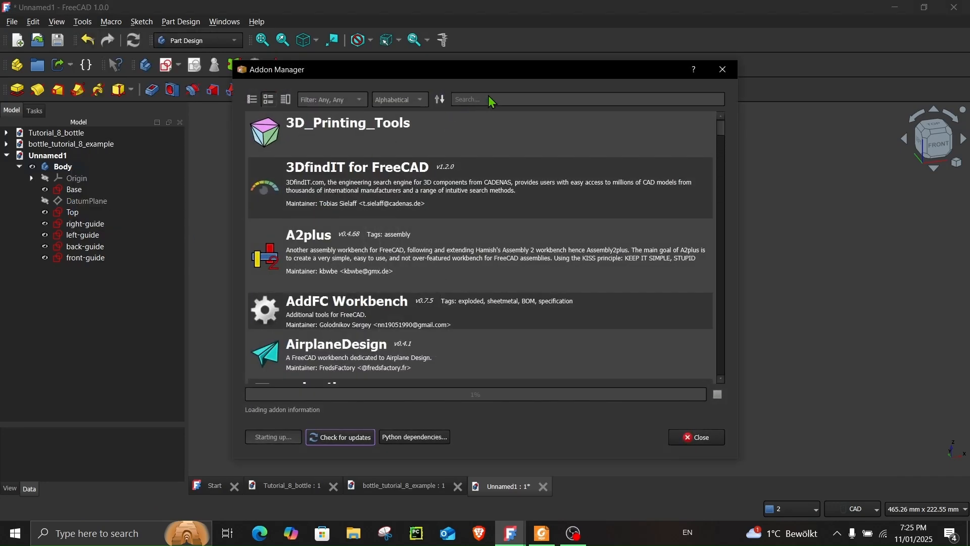
pyautogui.click(498, 98)
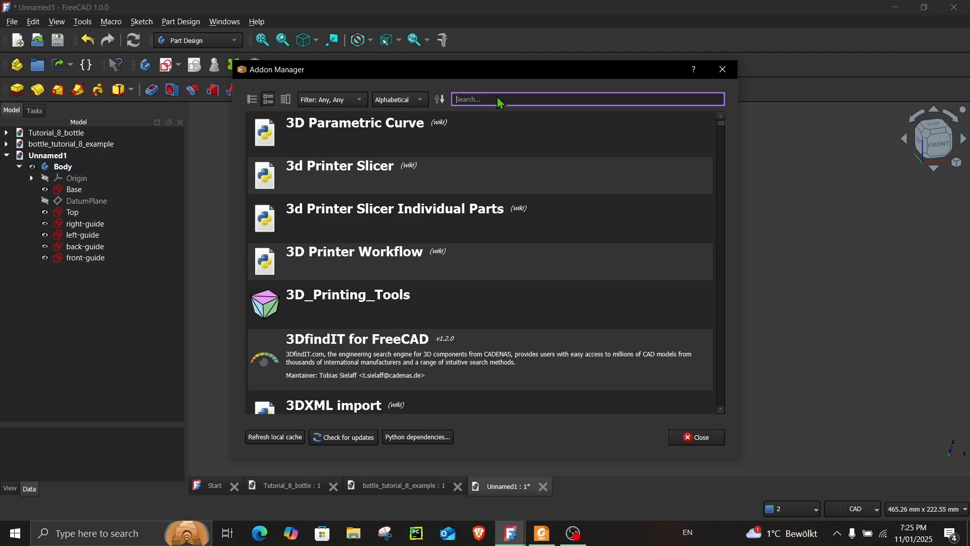
pyautogui.write('curved')
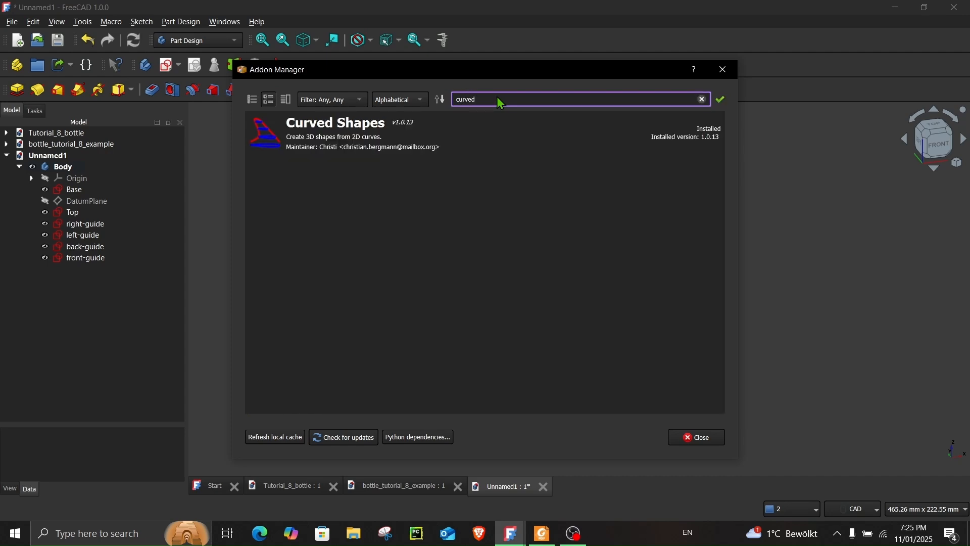
# Review the Curved Shapes addon's description and installation details, and close the Addon Manager.
pyautogui.click(348, 135)
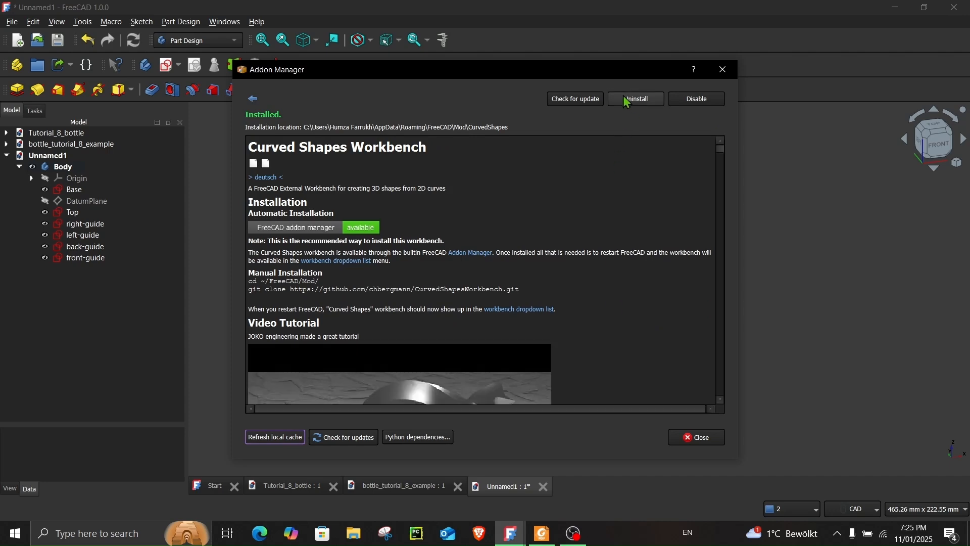
pyautogui.scroll(-3, 596, 175)
pyautogui.scroll(-3, 536, 182)
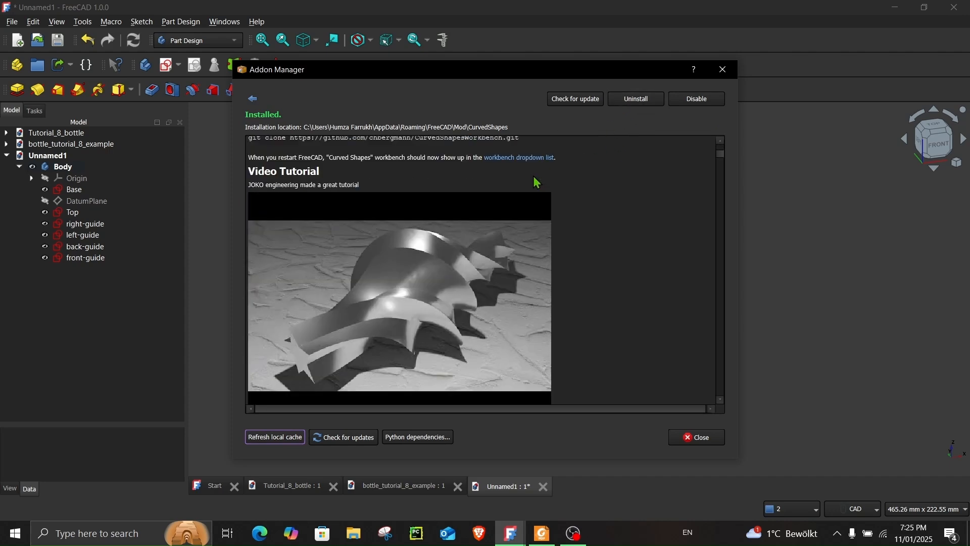
pyautogui.scroll(6, 556, 167)
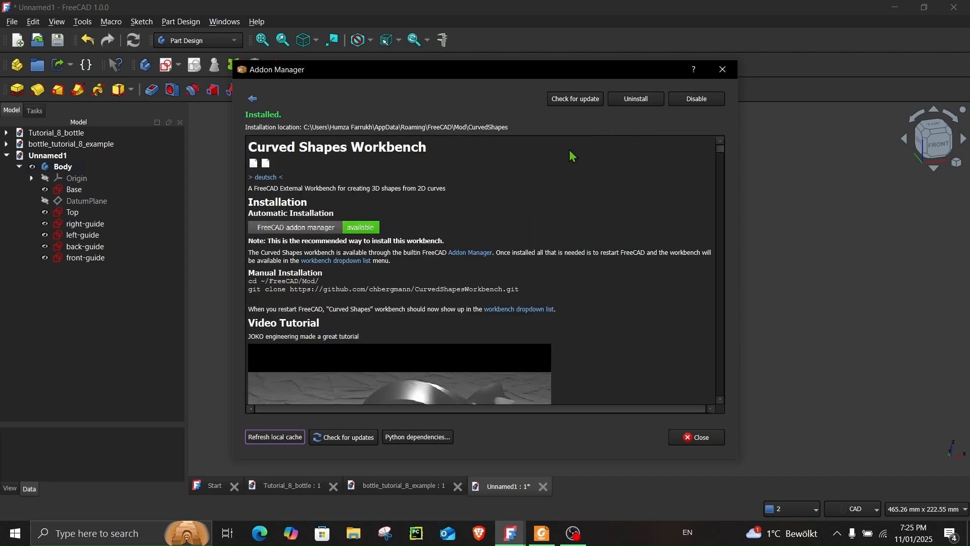
pyautogui.click(724, 65)
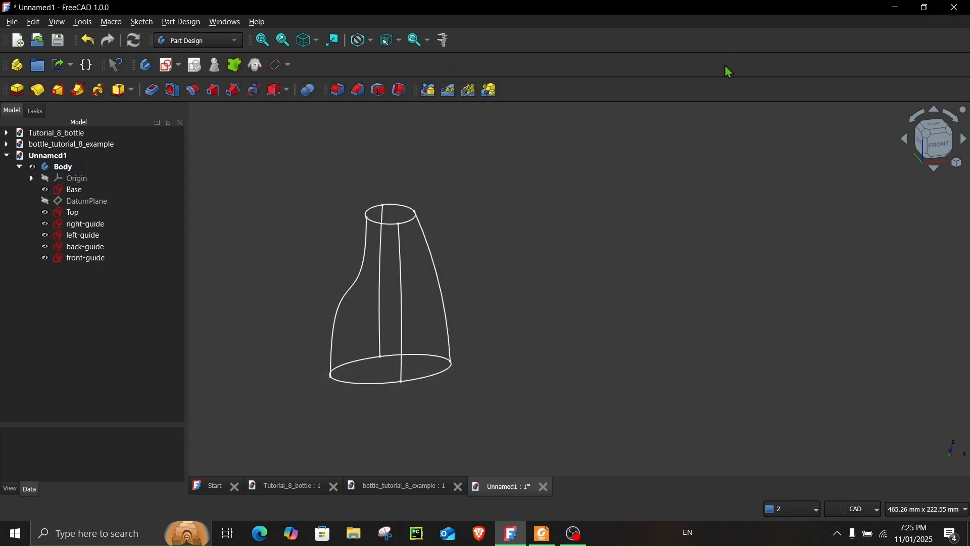
# Switch to the Curved Shapes workbench and look over the Base, Top and guide sketches.
pyautogui.click(210, 40)
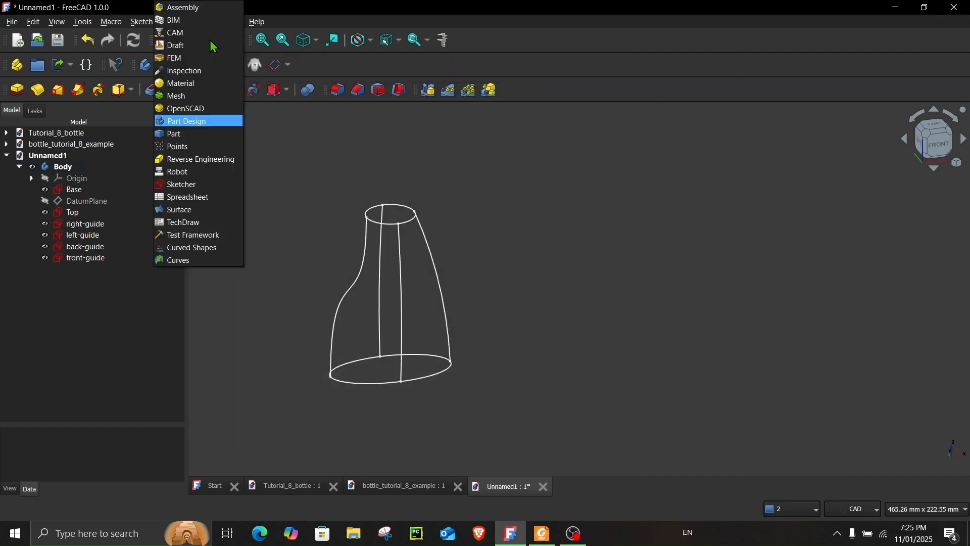
pyautogui.click(190, 248)
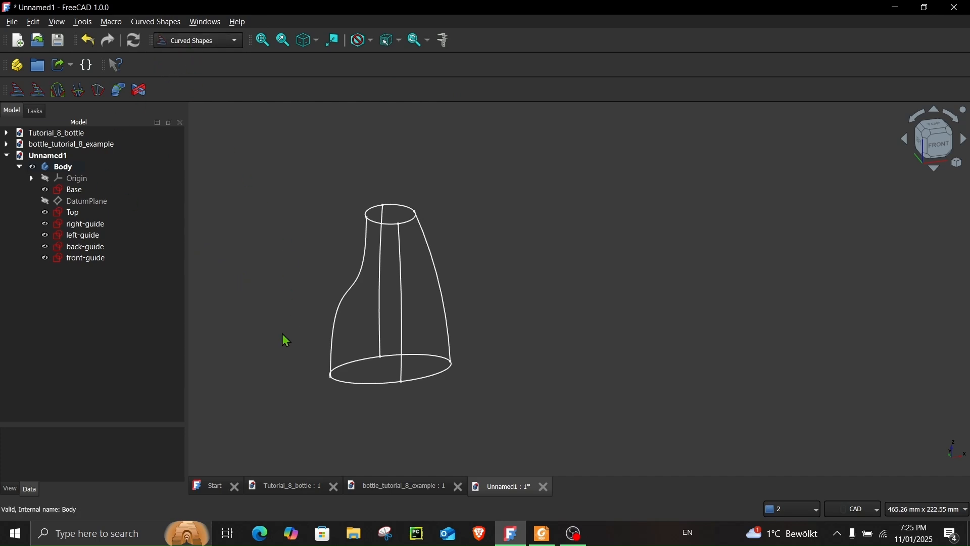
pyautogui.scroll(2, 282, 334)
pyautogui.scroll(-1, 277, 247)
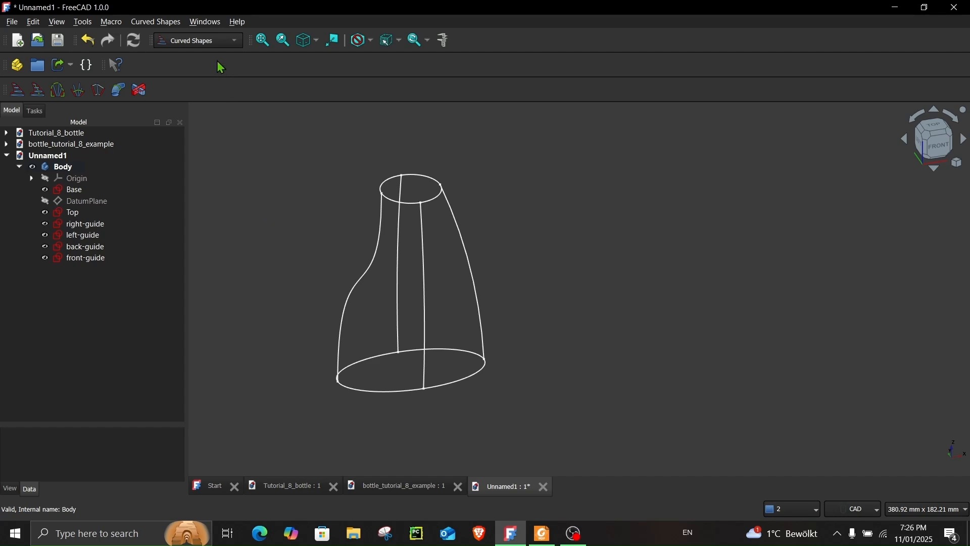
# Switch to the Part Design workbench and show the origin planes of the Body in Unnamed1.
pyautogui.click(213, 41)
pyautogui.click(198, 123)
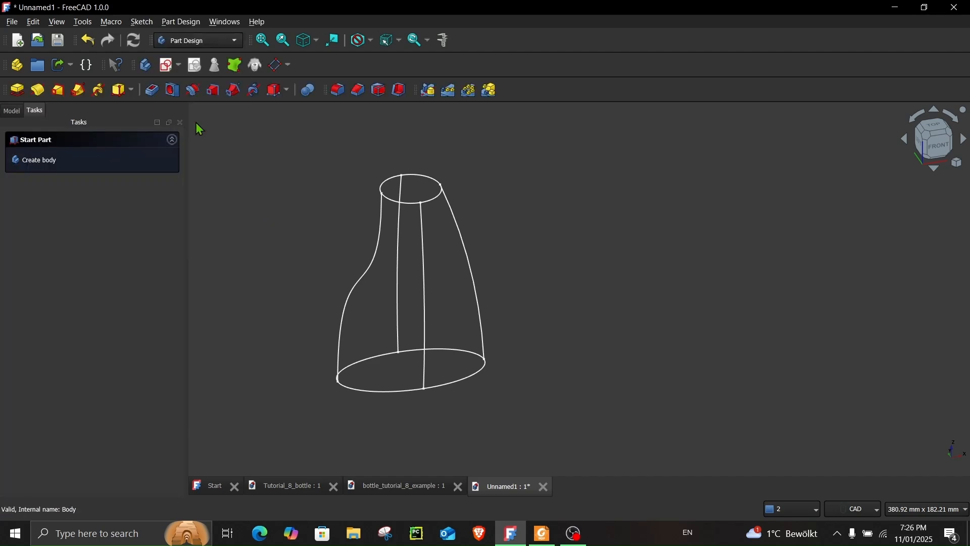
pyautogui.click(12, 110)
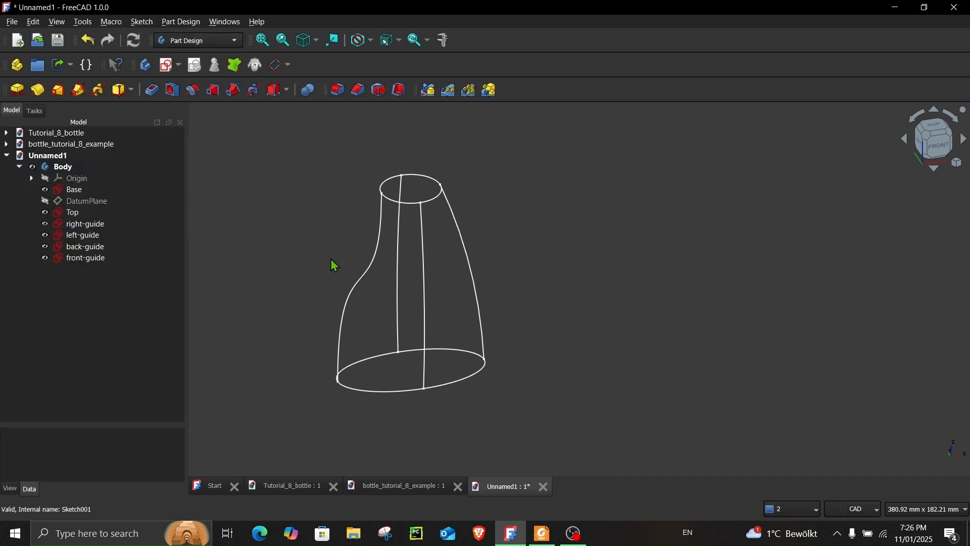
pyautogui.click(53, 178)
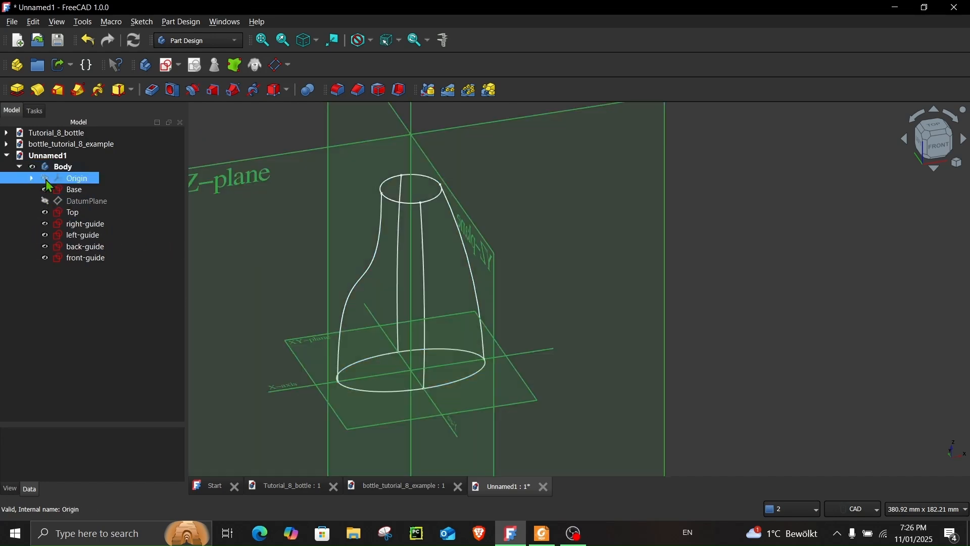
pyautogui.keyDown('ctrl'); pyautogui.click(38, 191); pyautogui.keyUp('ctrl')
pyautogui.keyDown('ctrl'); pyautogui.click(70, 191); pyautogui.keyUp('ctrl')
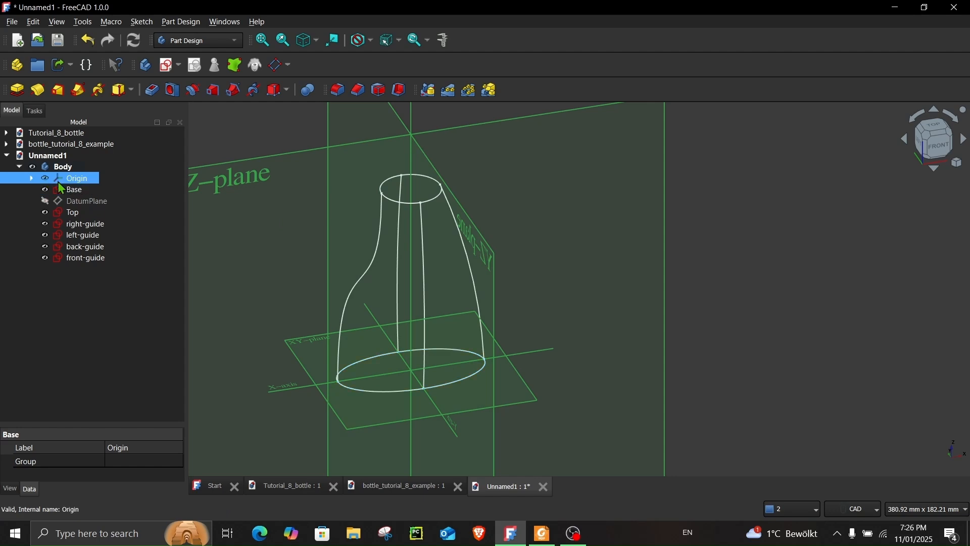
pyautogui.scroll(-5, 655, 338)
pyautogui.moveTo(599, 261); pyautogui.dragTo(667, 293, button='middle')
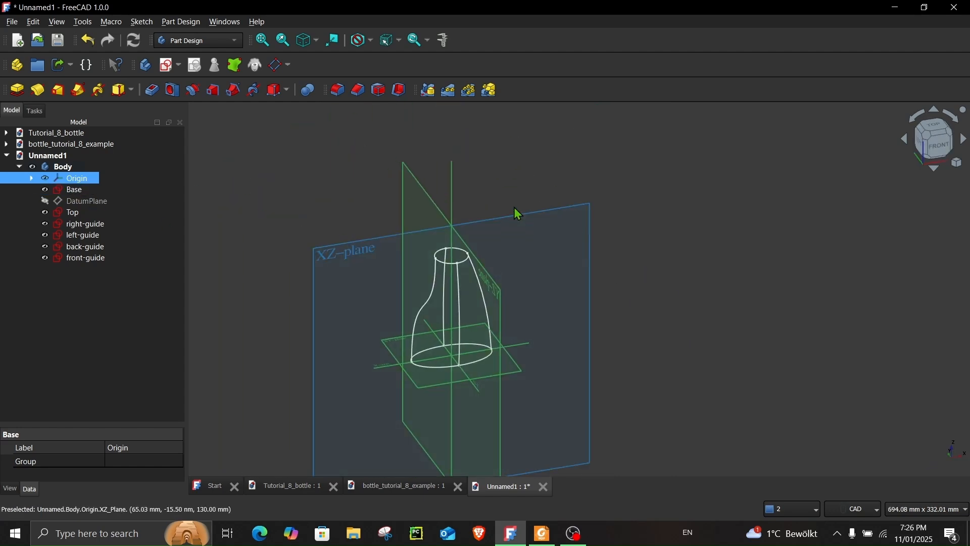
# Create a new sketch in the Body on the XZ-plane.
pyautogui.click(506, 216)
pyautogui.click(167, 65)
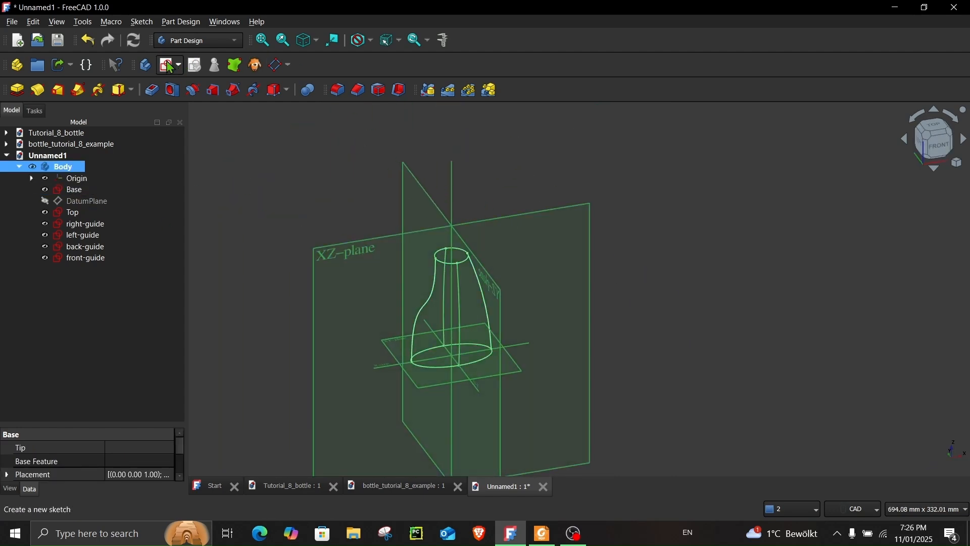
pyautogui.click(326, 248)
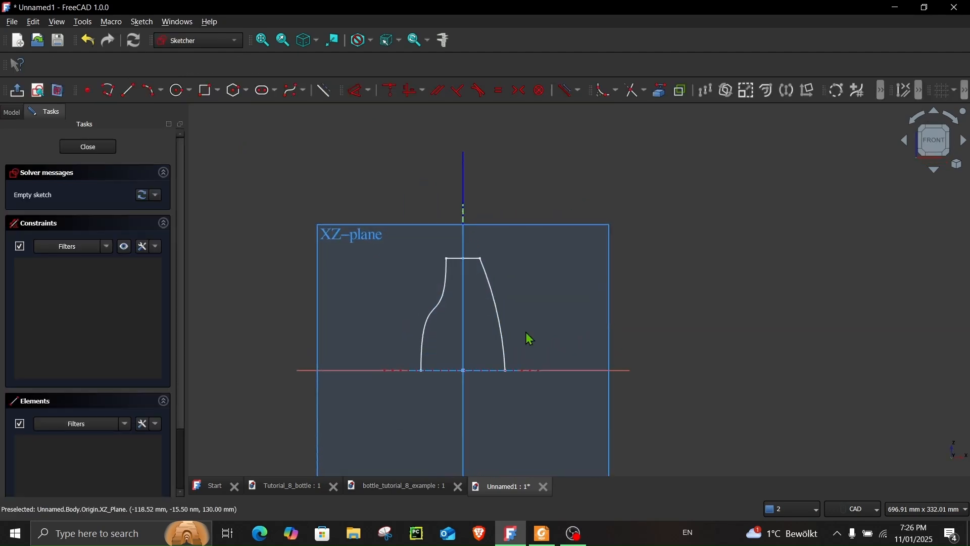
# Draw a vertical line about 101 mm long from the origin up the vertical axis to the top circle's centre.
pyautogui.scroll(3, 505, 344)
pyautogui.moveTo(506, 343); pyautogui.dragTo(442, 361, button='middle')
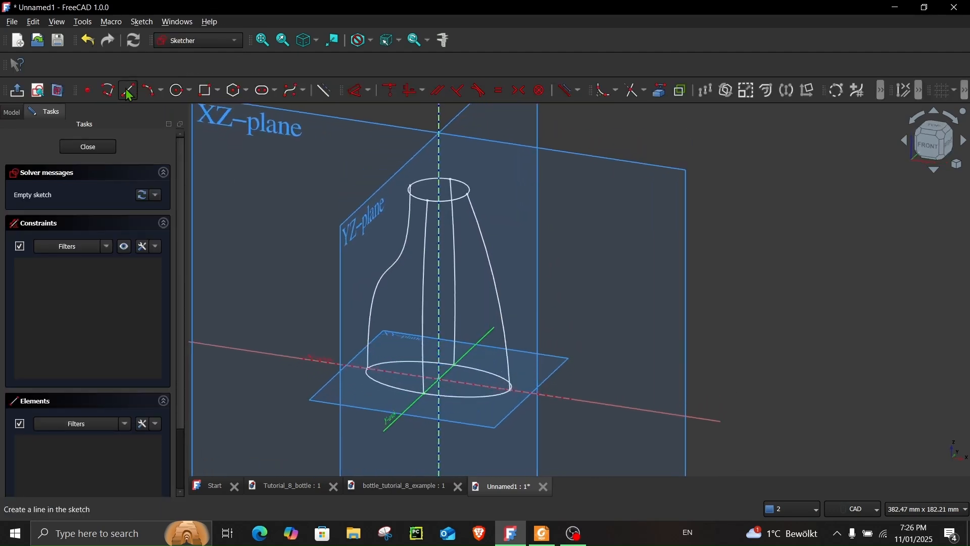
pyautogui.click(127, 90)
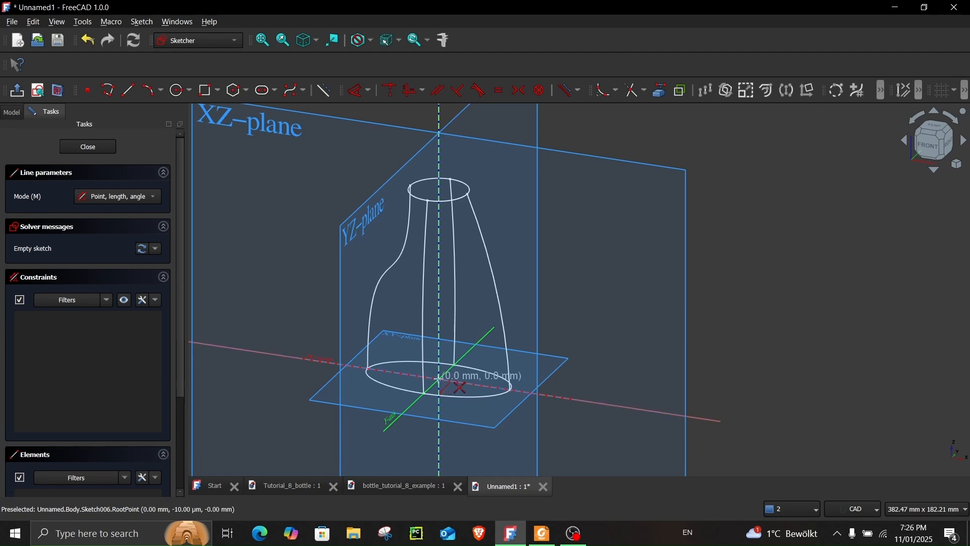
pyautogui.scroll(3, 437, 375)
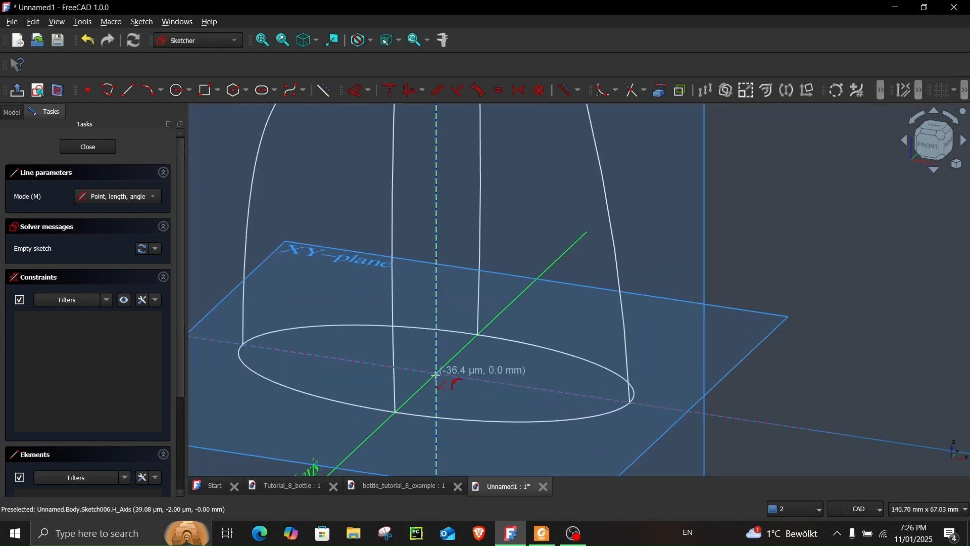
pyautogui.click(438, 375)
pyautogui.scroll(-3, 437, 336)
pyautogui.moveTo(457, 140); pyautogui.dragTo(444, 222, button='middle')
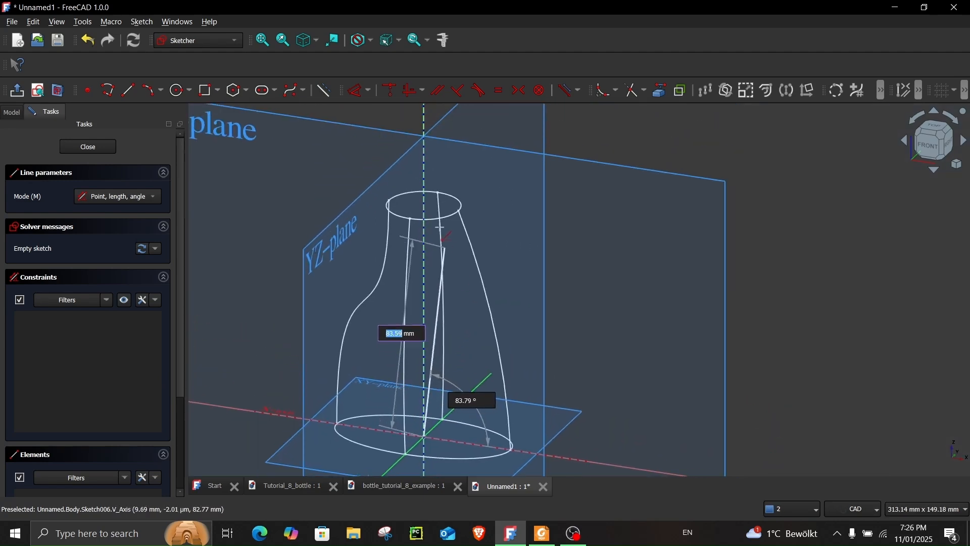
pyautogui.click(424, 203)
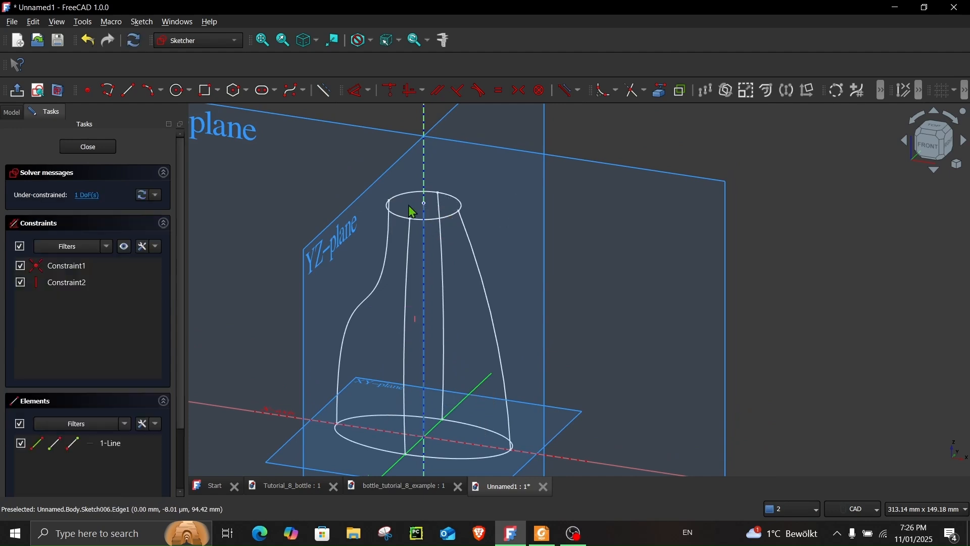
# Add a vertical dimension to the centre line and set it to 100 mm.
pyautogui.click(436, 271)
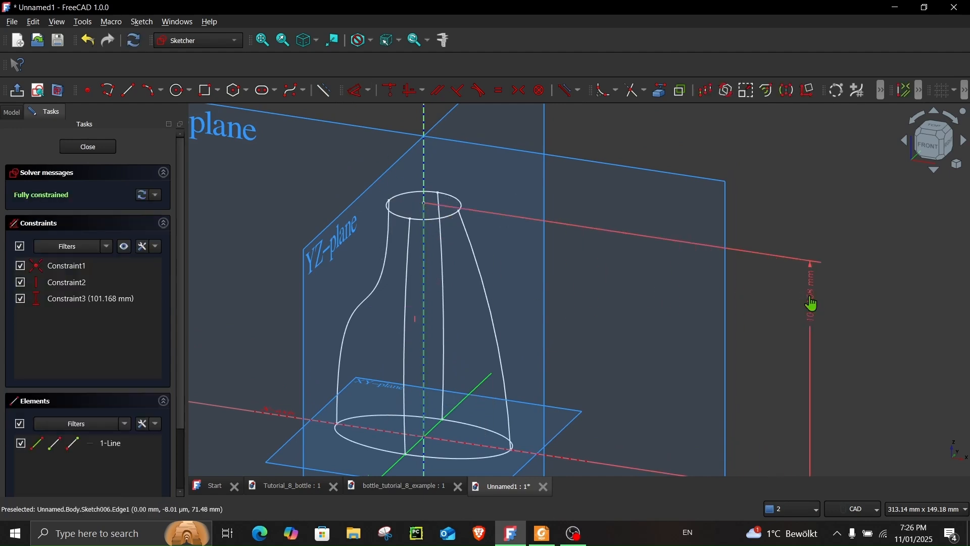
pyautogui.click(813, 302)
pyautogui.write('100')
pyautogui.press('Return')
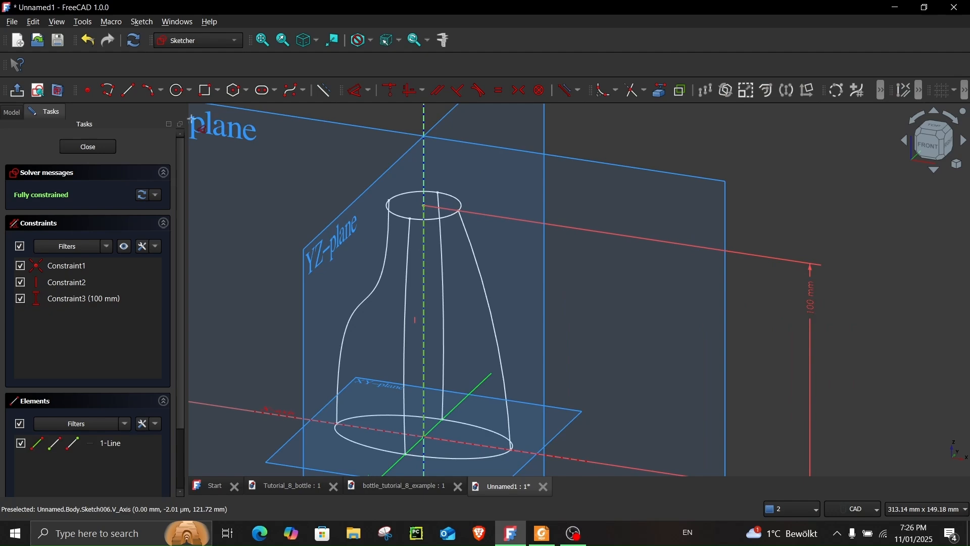
# Close the finished centre-line sketch and hide the origin planes of the Body.
pyautogui.click(84, 147)
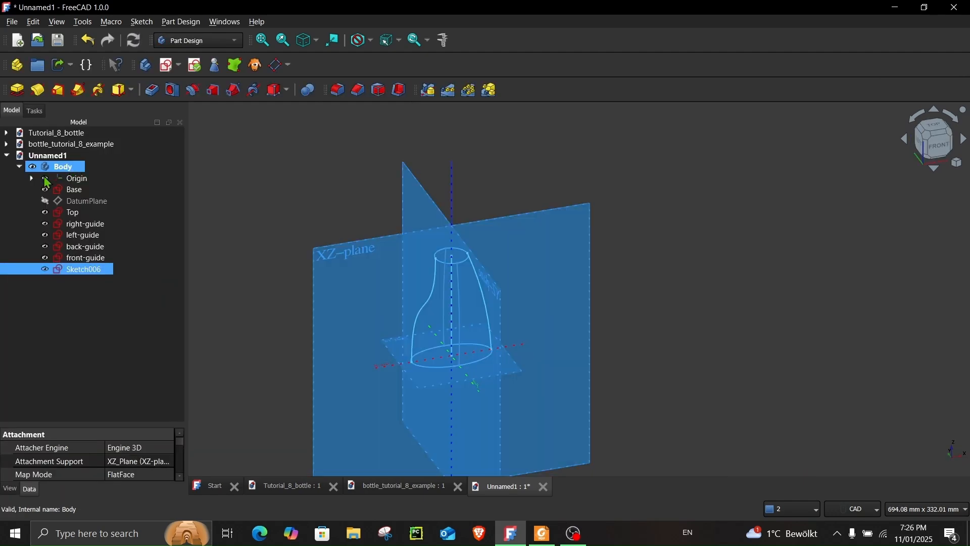
pyautogui.click(45, 178)
# Rename the new centre-line sketch in the Body as reference.
pyautogui.click(78, 269)
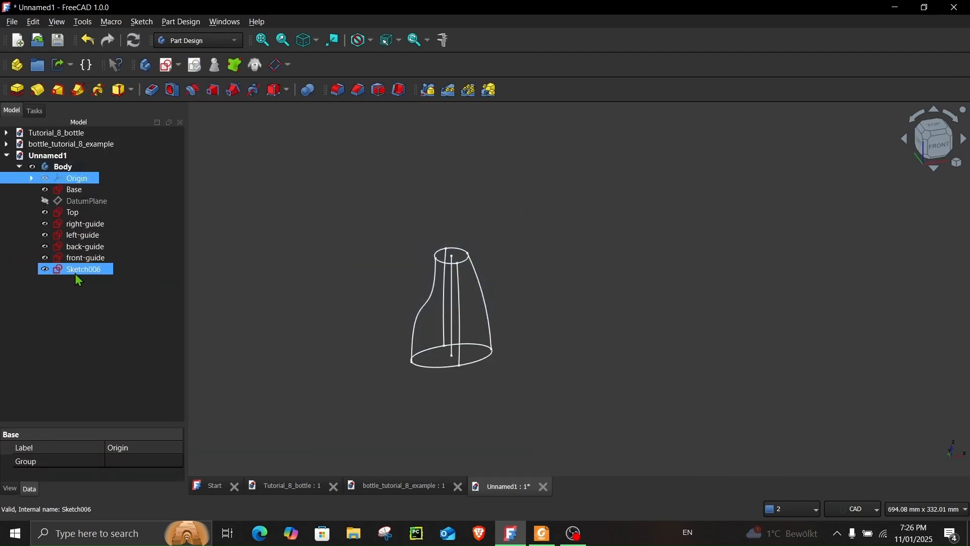
pyautogui.rightClick(75, 269)
pyautogui.click(111, 418)
pyautogui.write('re')
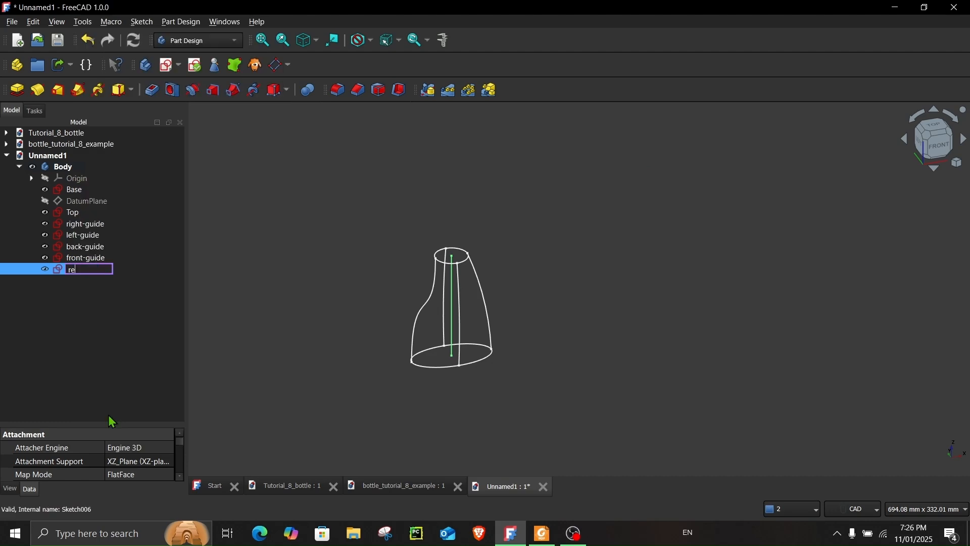
pyautogui.write('ference')
pyautogui.click(288, 298)
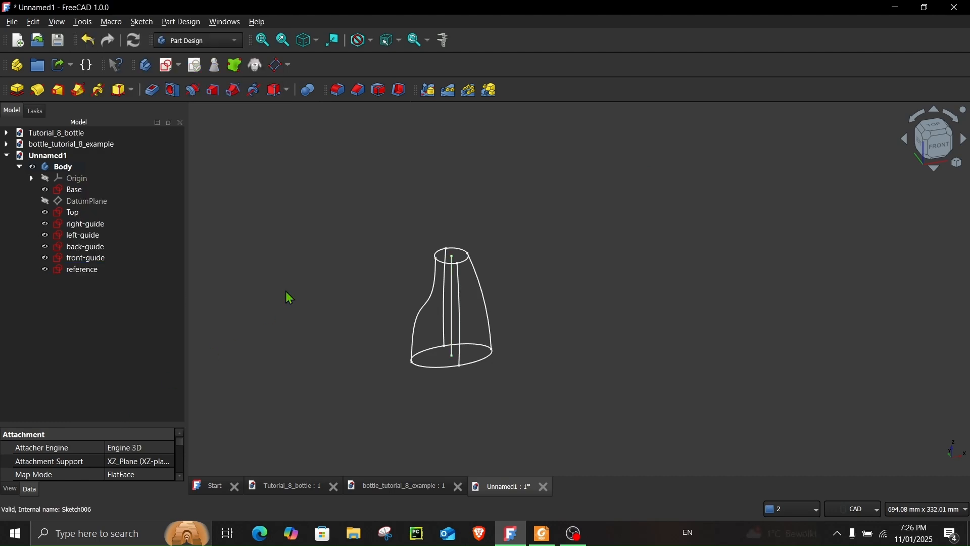
# Switch to the Curved Shapes workbench with the bottle's sketch wireframe in close view.
pyautogui.click(196, 40)
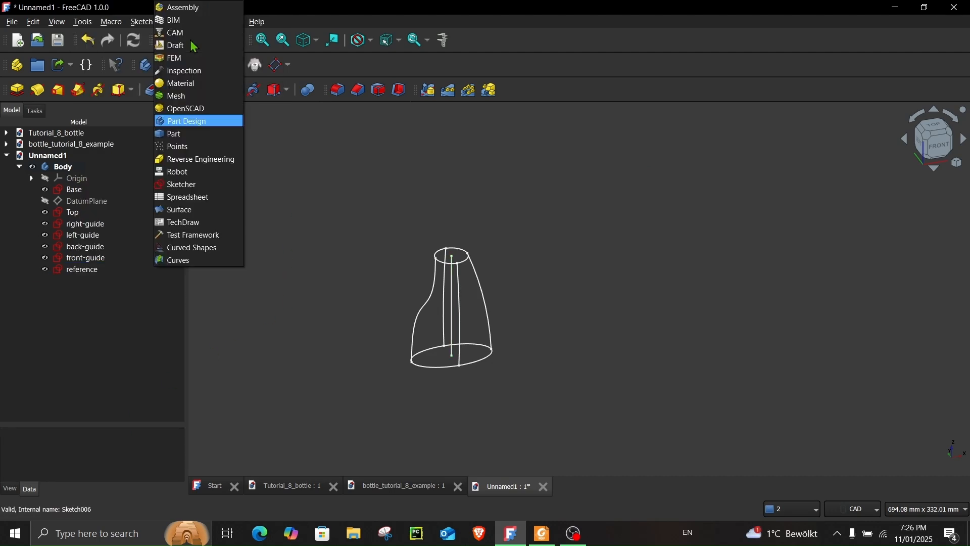
pyautogui.click(177, 248)
pyautogui.scroll(2, 474, 380)
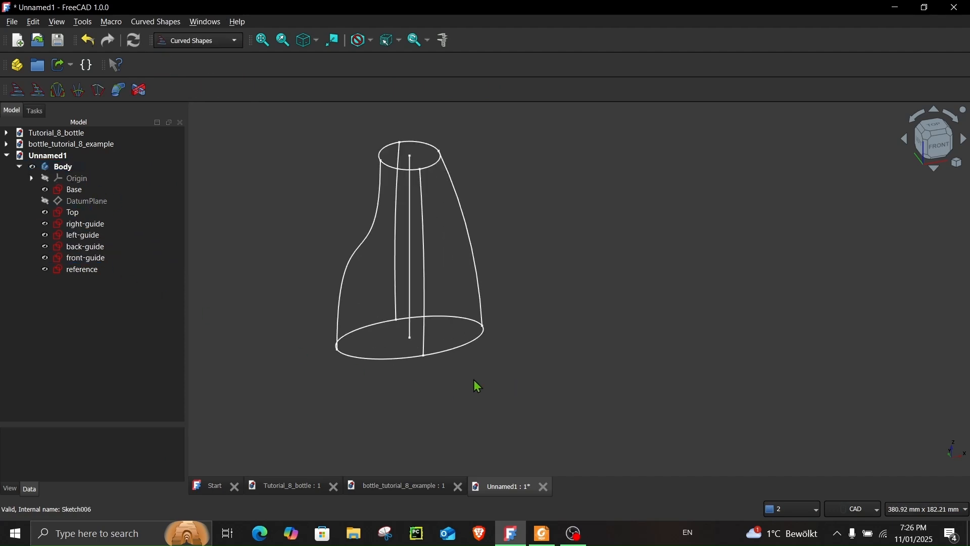
pyautogui.scroll(3, 323, 308)
pyautogui.moveTo(295, 260); pyautogui.dragTo(327, 319, button='middle')
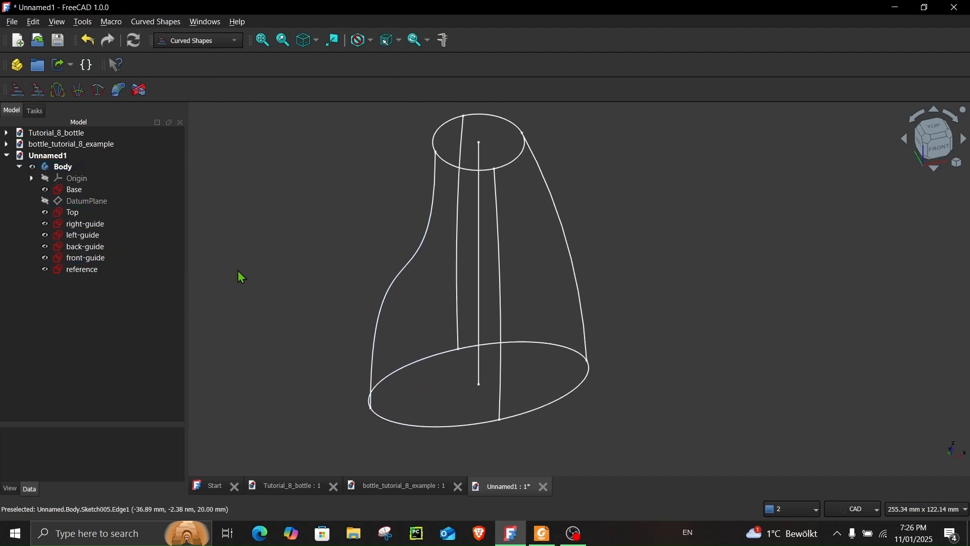
# Create a Curved Path Array from the Base sketch, using reference as the path and the front, back, left and right guides as hull curves.
pyautogui.click(75, 192)
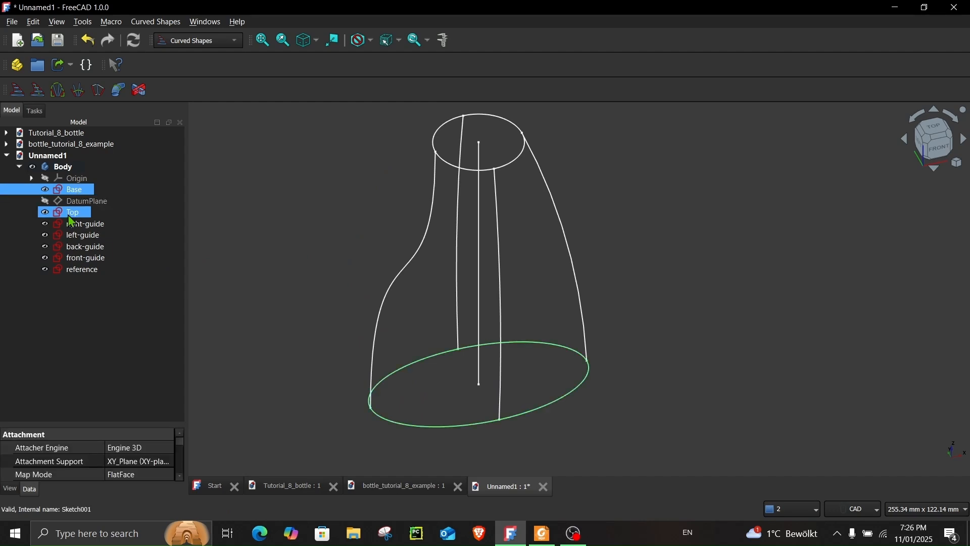
pyautogui.click(71, 214)
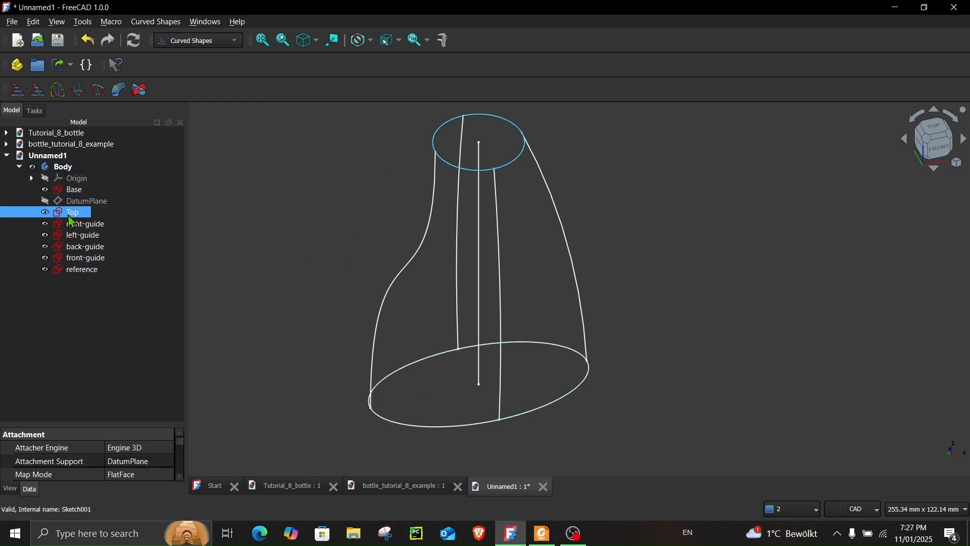
pyautogui.click(71, 192)
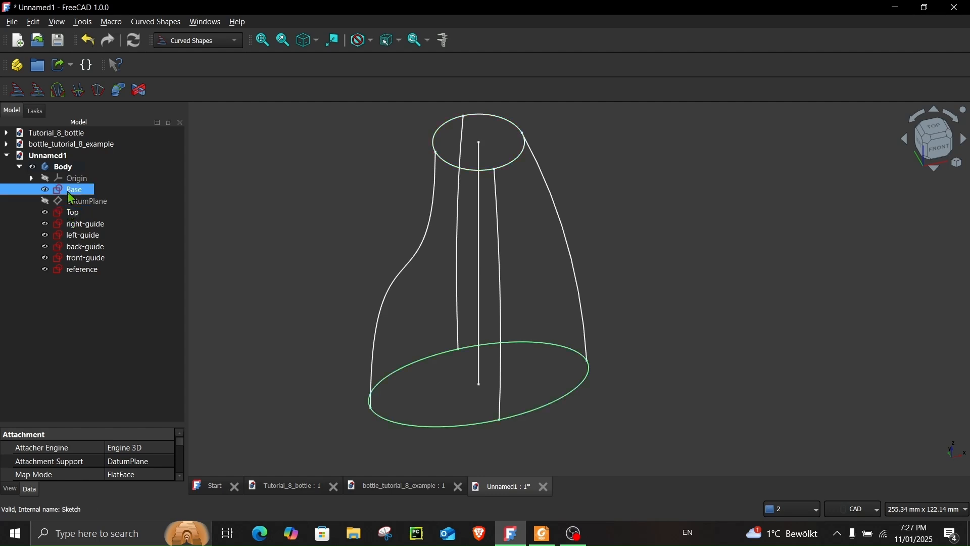
pyautogui.keyDown('ctrl'); pyautogui.click(70, 202); pyautogui.keyUp('ctrl')
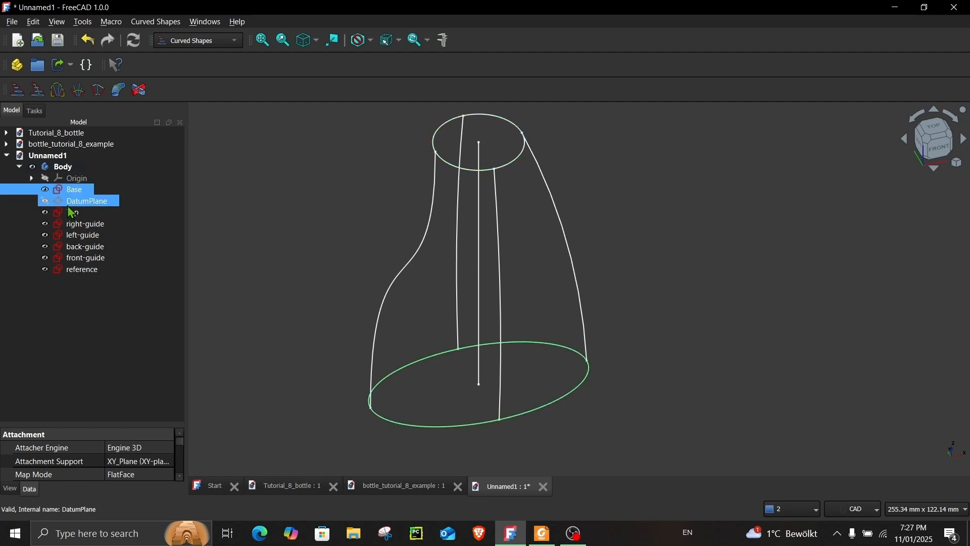
pyautogui.keyDown('ctrl'); pyautogui.click(82, 269); pyautogui.keyUp('ctrl')
pyautogui.keyDown('ctrl'); pyautogui.click(86, 260); pyautogui.keyUp('ctrl')
pyautogui.keyDown('ctrl'); pyautogui.click(84, 248); pyautogui.keyUp('ctrl')
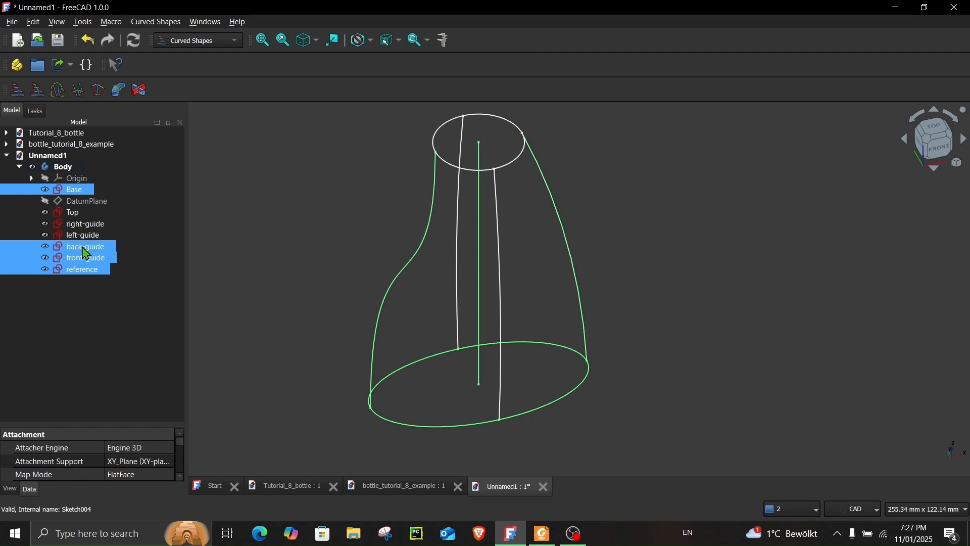
pyautogui.keyDown('ctrl'); pyautogui.click(82, 237); pyautogui.keyUp('ctrl')
pyautogui.keyDown('ctrl'); pyautogui.click(84, 225); pyautogui.keyUp('ctrl')
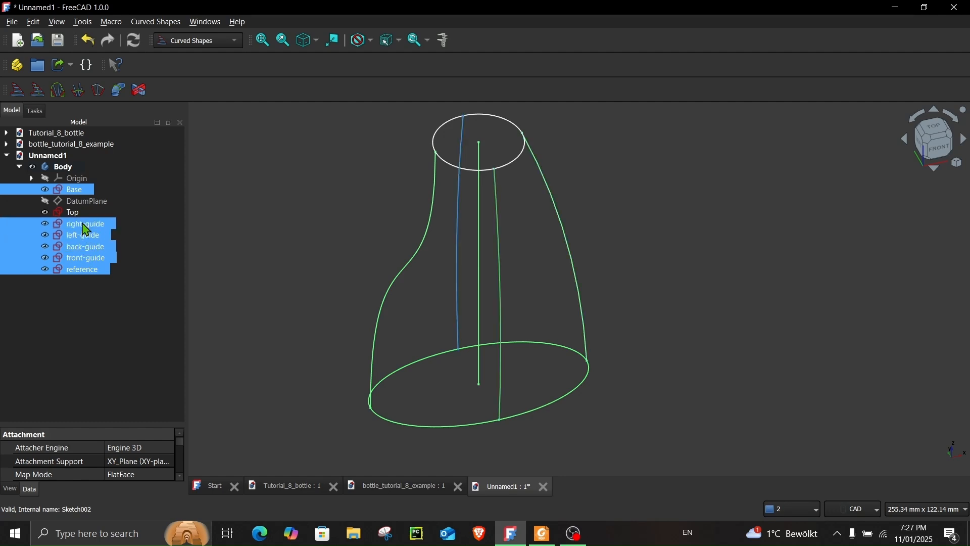
pyautogui.click(39, 93)
pyautogui.moveTo(394, 252); pyautogui.dragTo(441, 349, button='middle')
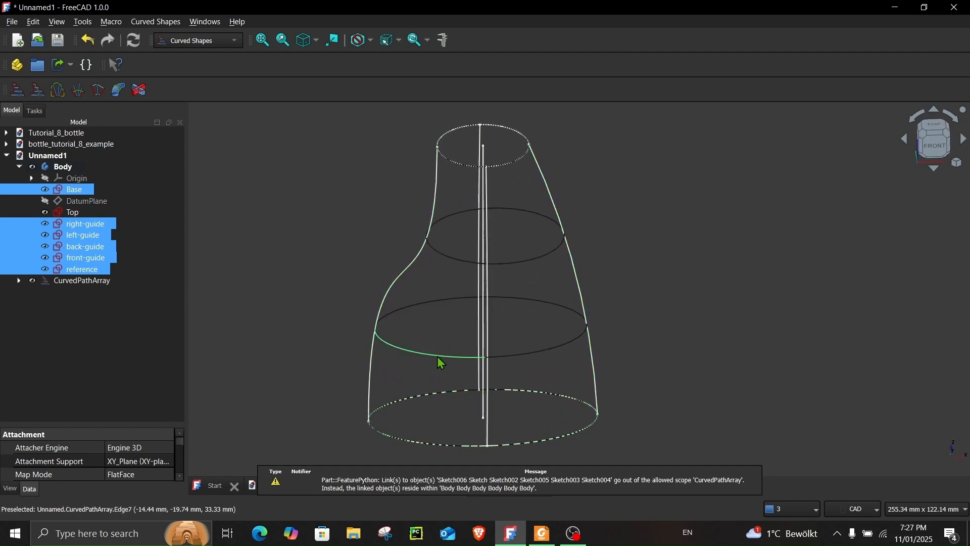
# Set the number of items in the CurvedPathArray to 20.
pyautogui.click(439, 355)
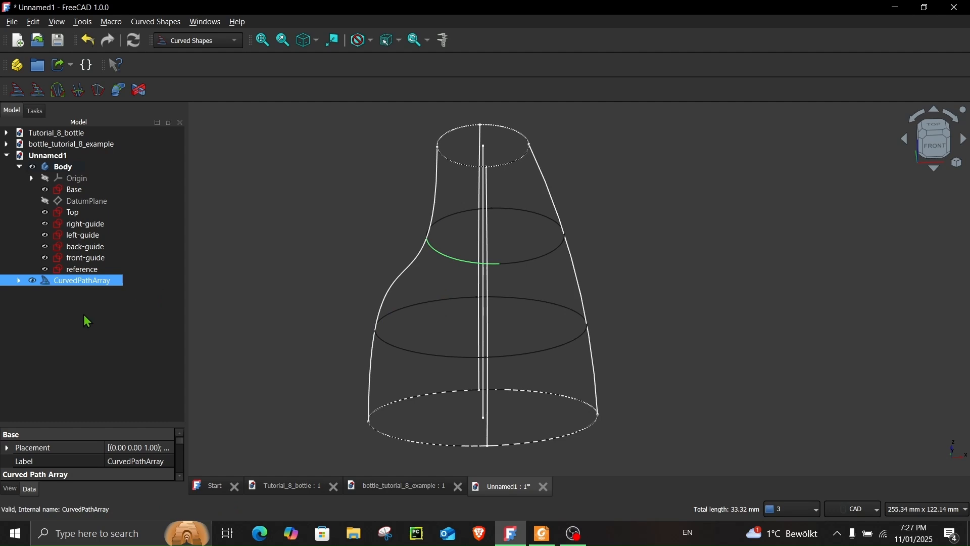
pyautogui.click(198, 322)
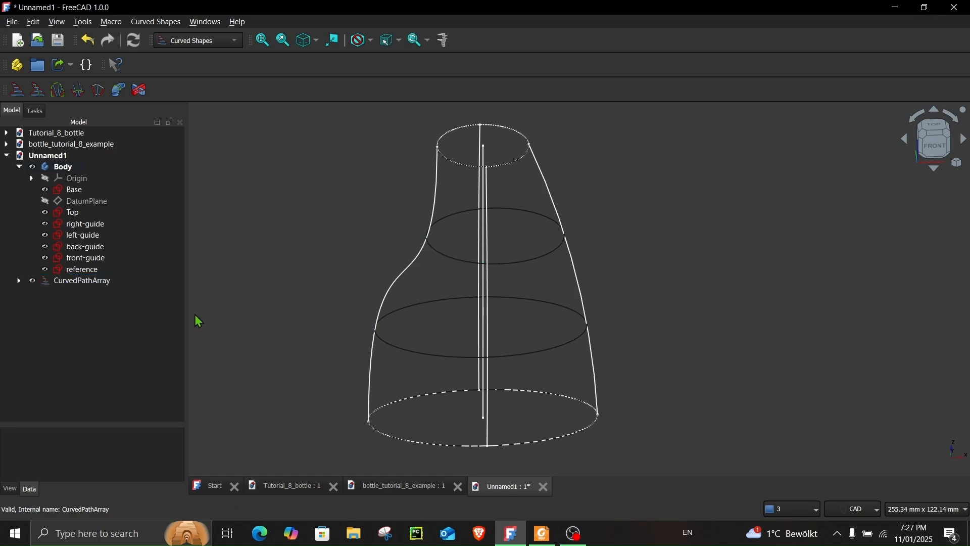
pyautogui.click(72, 285)
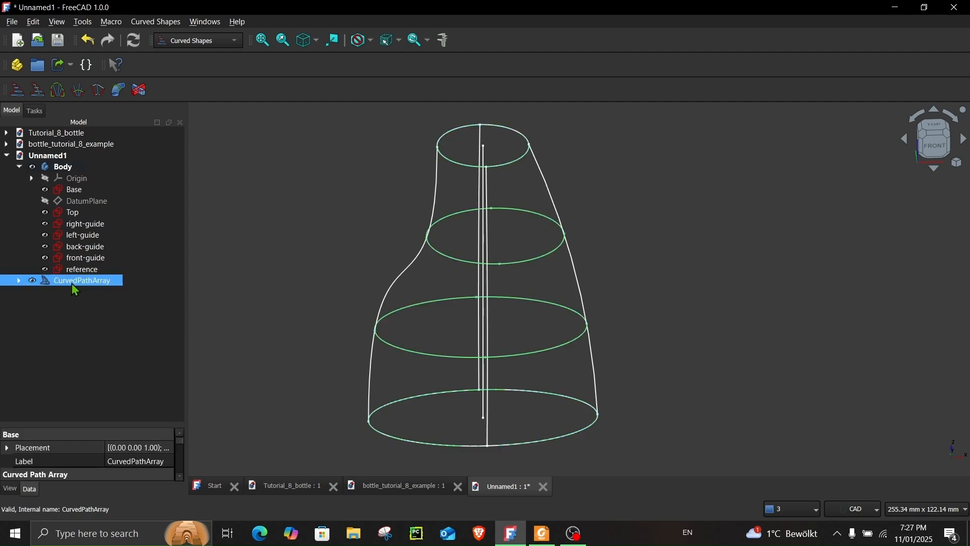
pyautogui.moveTo(89, 424); pyautogui.dragTo(88, 308)
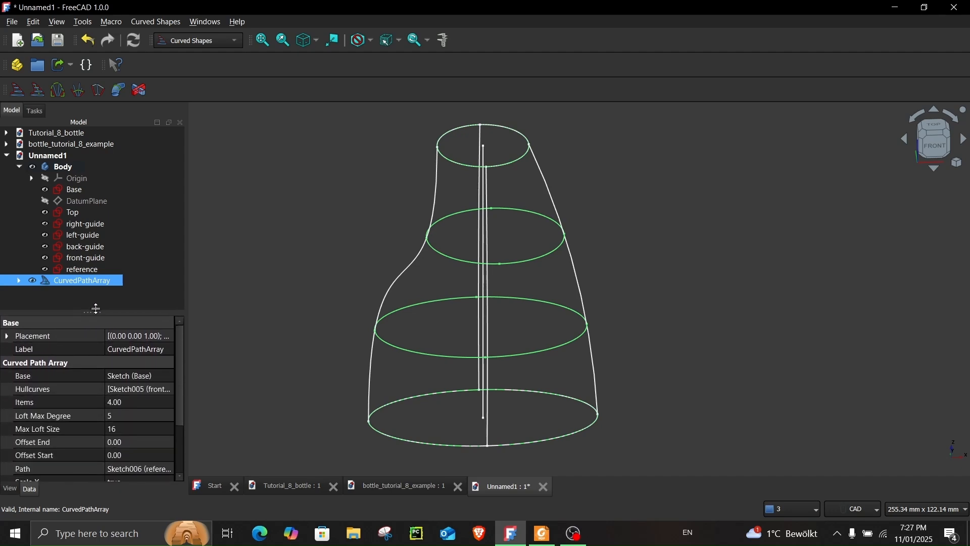
pyautogui.click(132, 400)
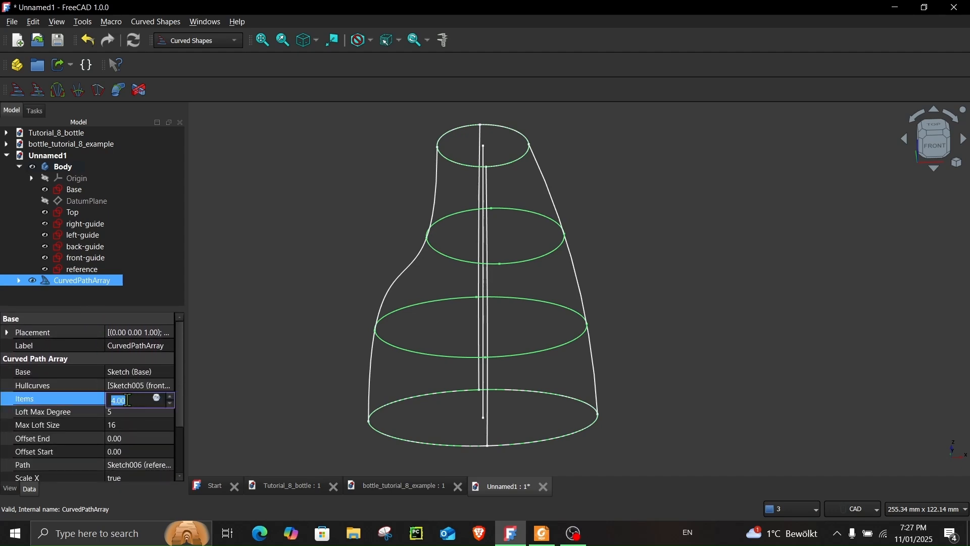
pyautogui.write('20')
pyautogui.press('Return')
pyautogui.click(671, 270)
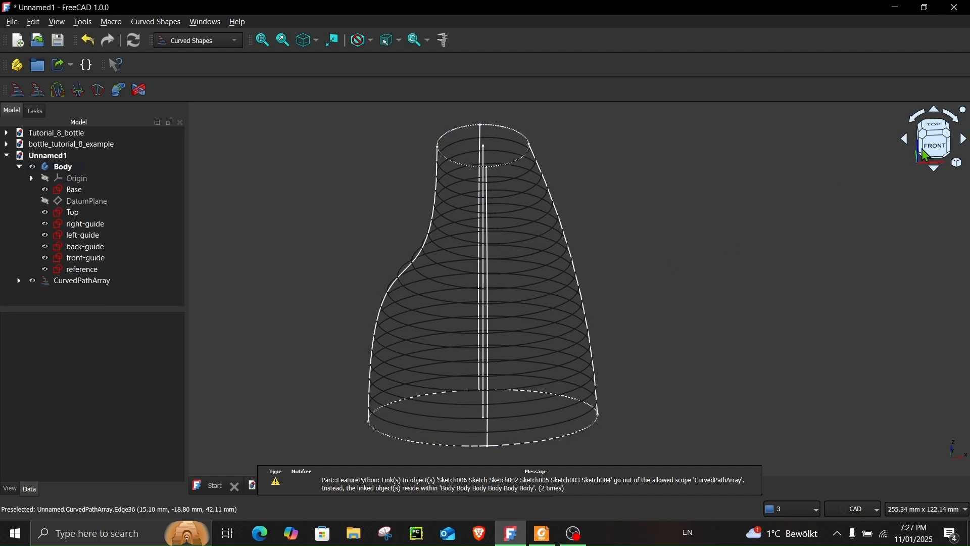
# Turn the CurvedPathArray into a solid loft by setting its Solid property to true.
pyautogui.click(925, 156)
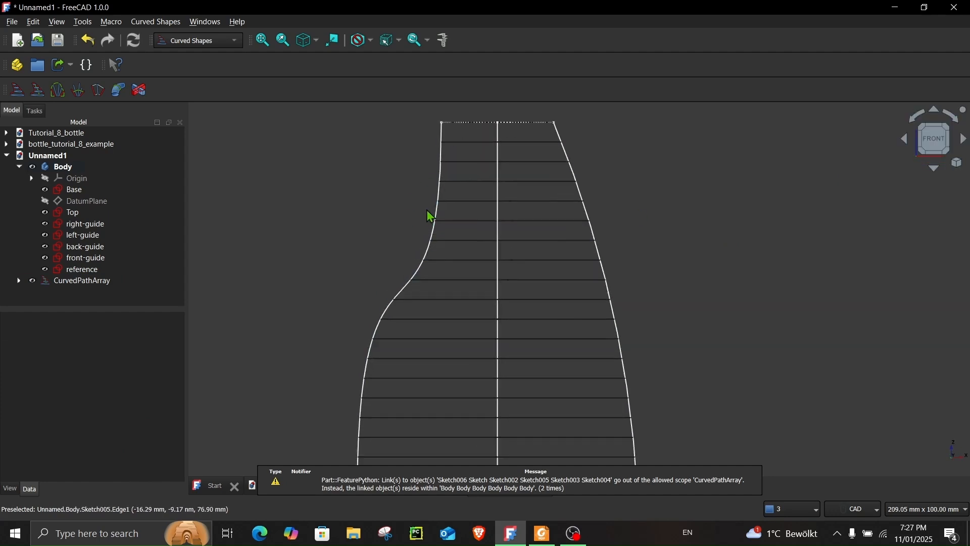
pyautogui.scroll(1, 430, 217)
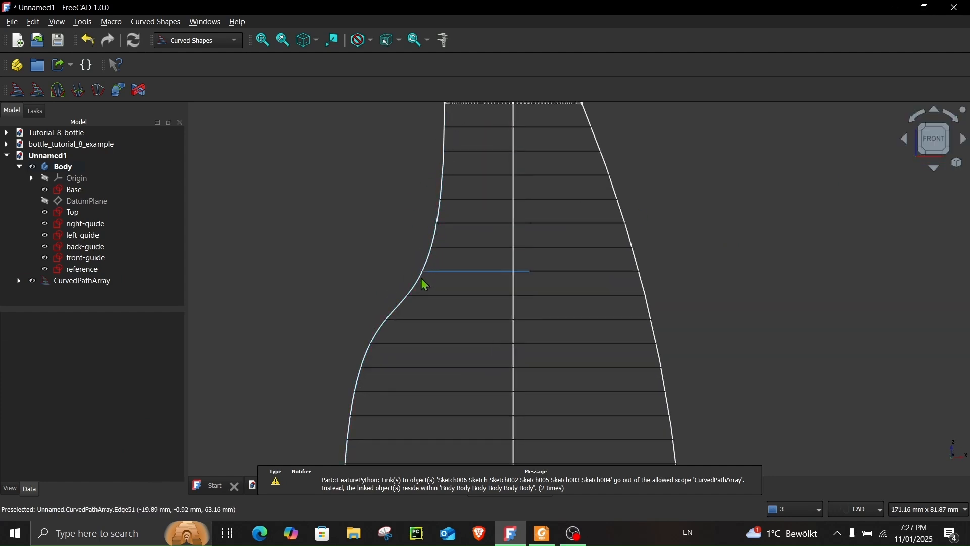
pyautogui.scroll(-2, 377, 356)
pyautogui.moveTo(377, 357); pyautogui.dragTo(503, 362, button='middle')
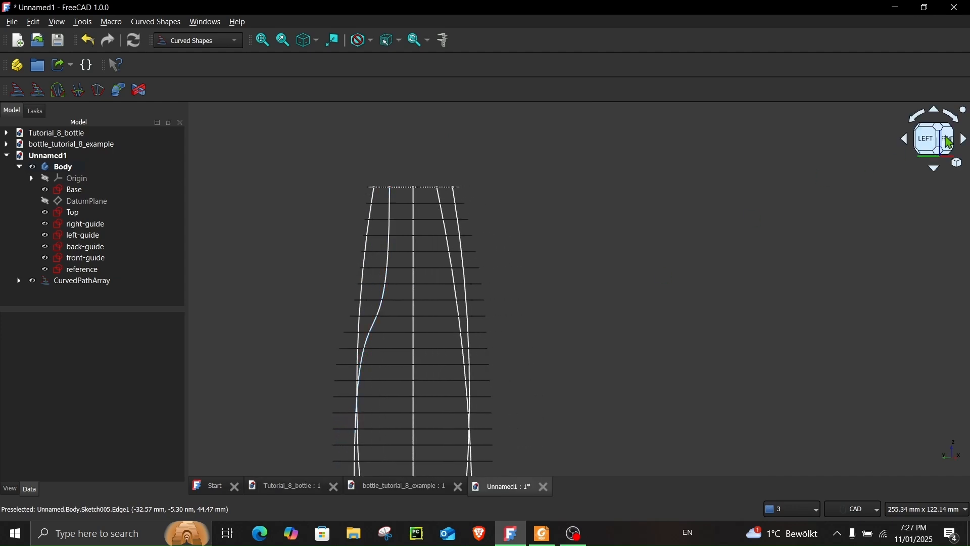
pyautogui.click(944, 139)
pyautogui.moveTo(459, 311); pyautogui.dragTo(147, 292, button='middle')
pyautogui.click(66, 282)
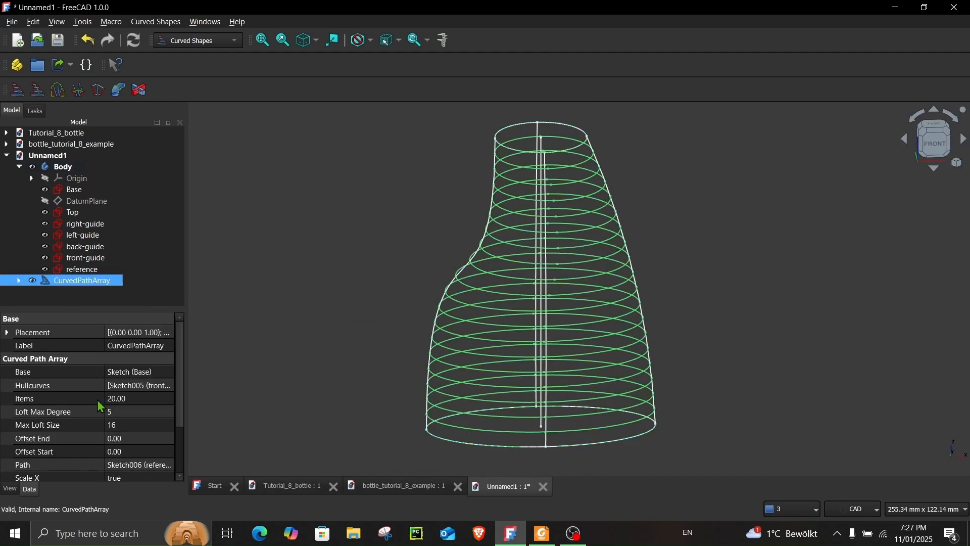
pyautogui.scroll(-3, 104, 408)
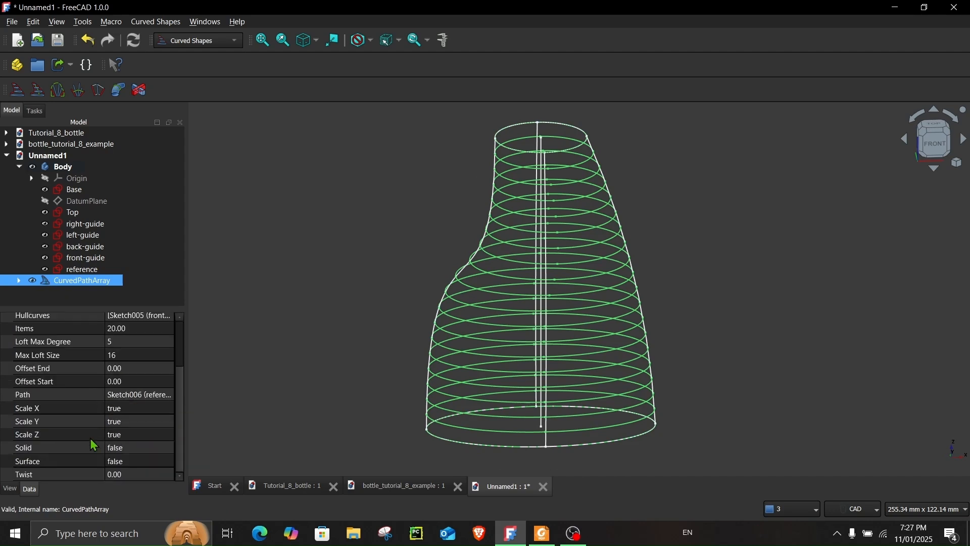
pyautogui.click(131, 450)
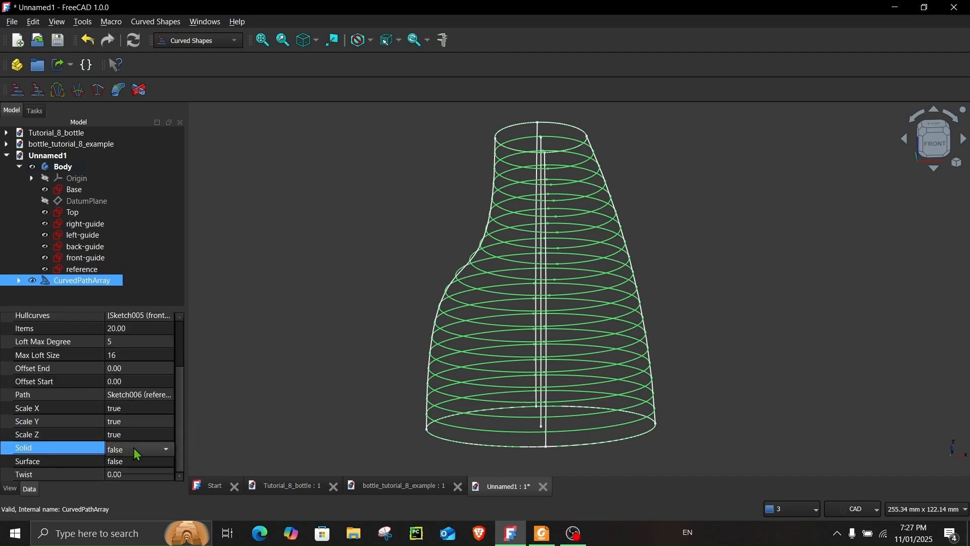
pyautogui.click(133, 464)
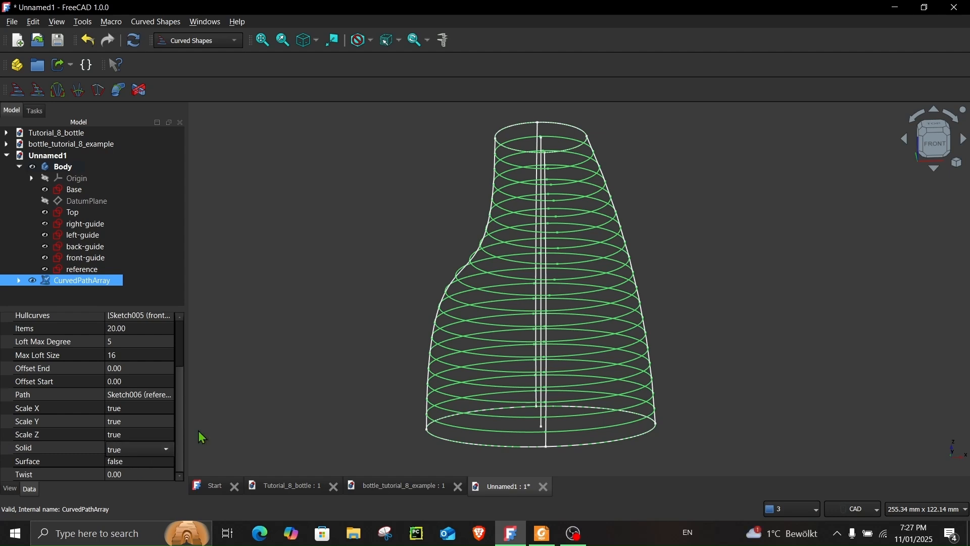
pyautogui.click(277, 383)
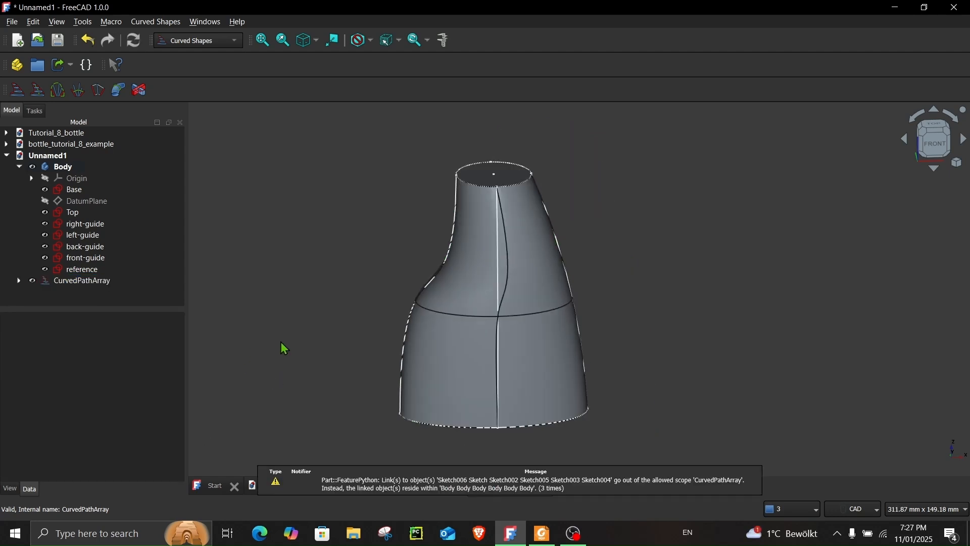
pyautogui.moveTo(281, 342); pyautogui.dragTo(298, 351, button='middle')
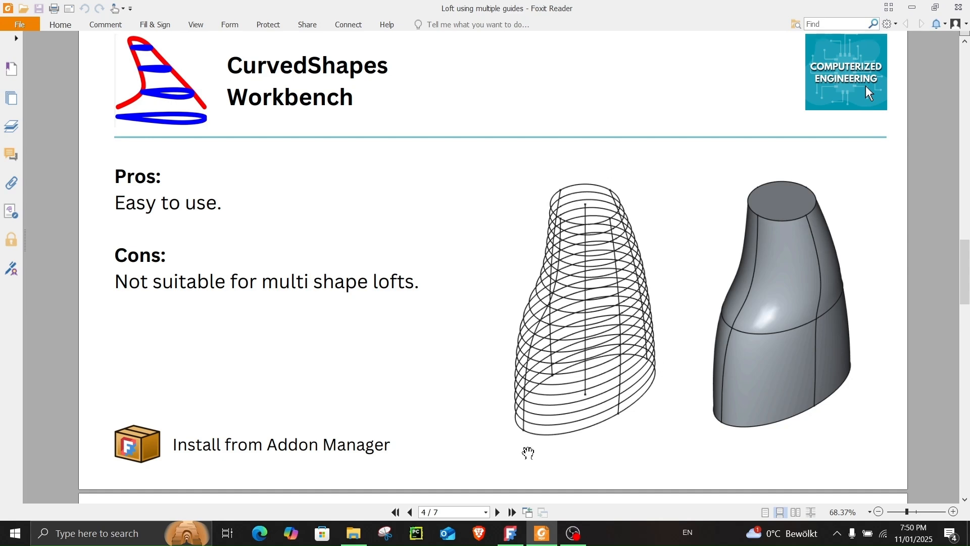
# Switch to FreeCAD's bottle_tutorial_8_example document and examine the loft's bottom face and how its top end compares with the circular Top-Sketch.
pyautogui.click(510, 534)
pyautogui.click(423, 489)
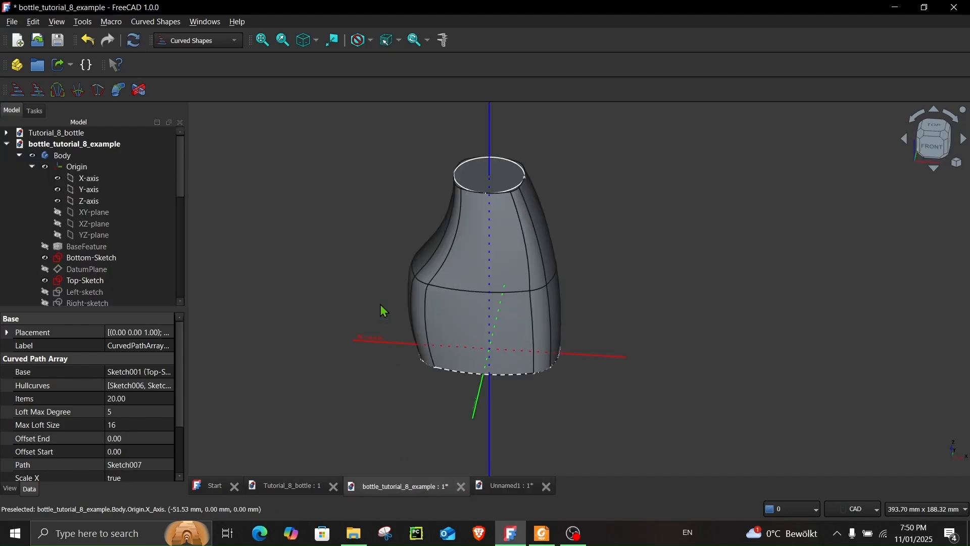
pyautogui.moveTo(383, 310); pyautogui.dragTo(456, 376, button='middle')
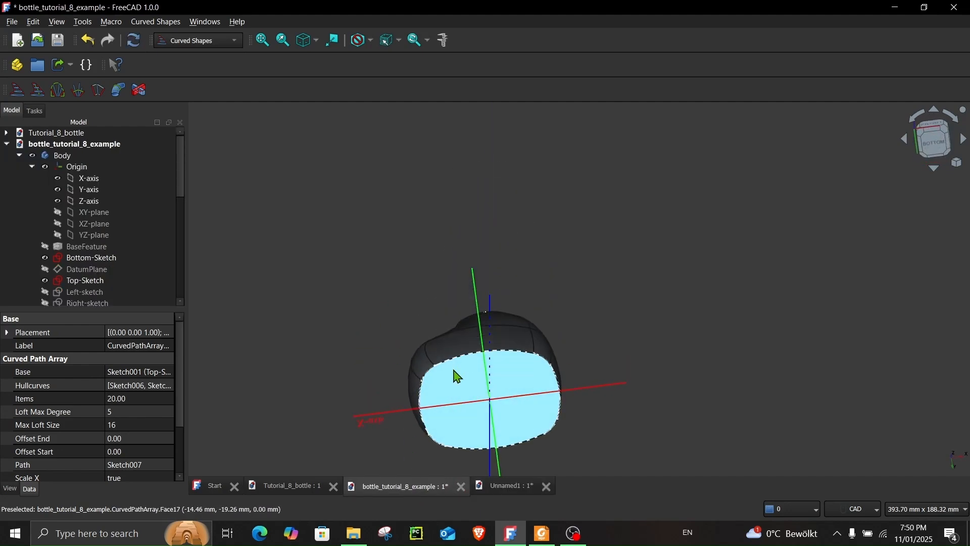
pyautogui.scroll(1, 423, 393)
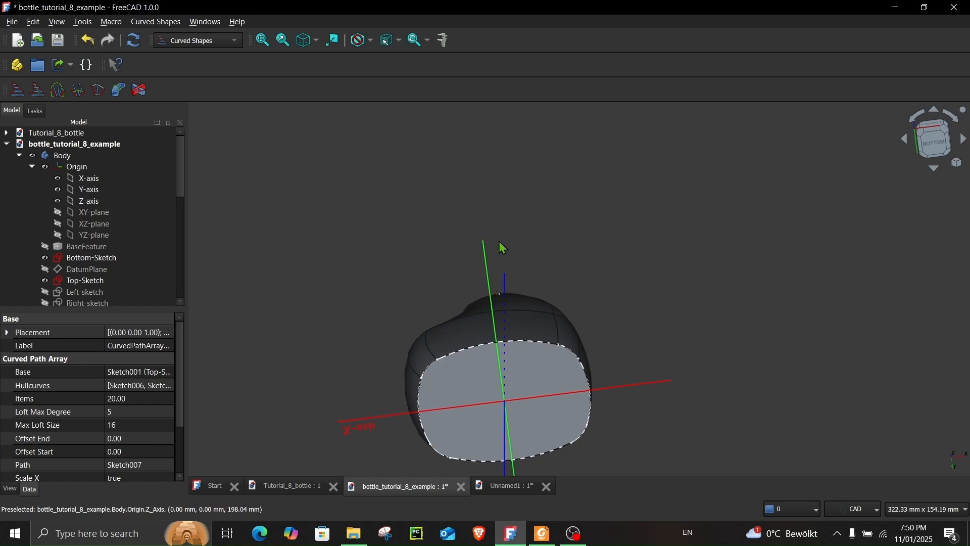
pyautogui.moveTo(499, 243); pyautogui.dragTo(495, 400, button='middle')
pyautogui.moveTo(516, 165); pyautogui.dragTo(496, 384, button='middle')
pyautogui.scroll(3, 459, 181)
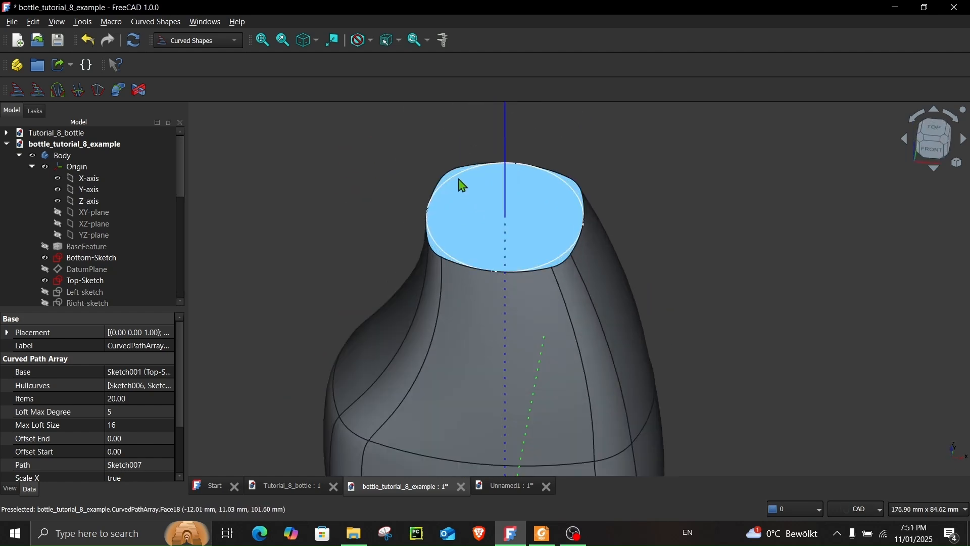
pyautogui.scroll(2, 457, 183)
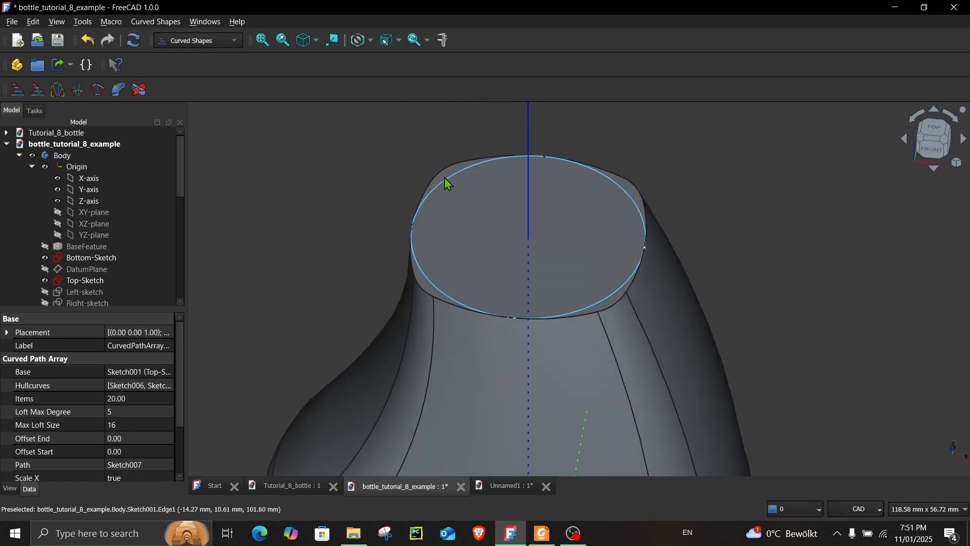
pyautogui.click(448, 182)
# Show CurvedPathArray001, hide CurvedPathArray, and inspect the alternative loft against the top and bottom sketches.
pyautogui.scroll(-5, 91, 273)
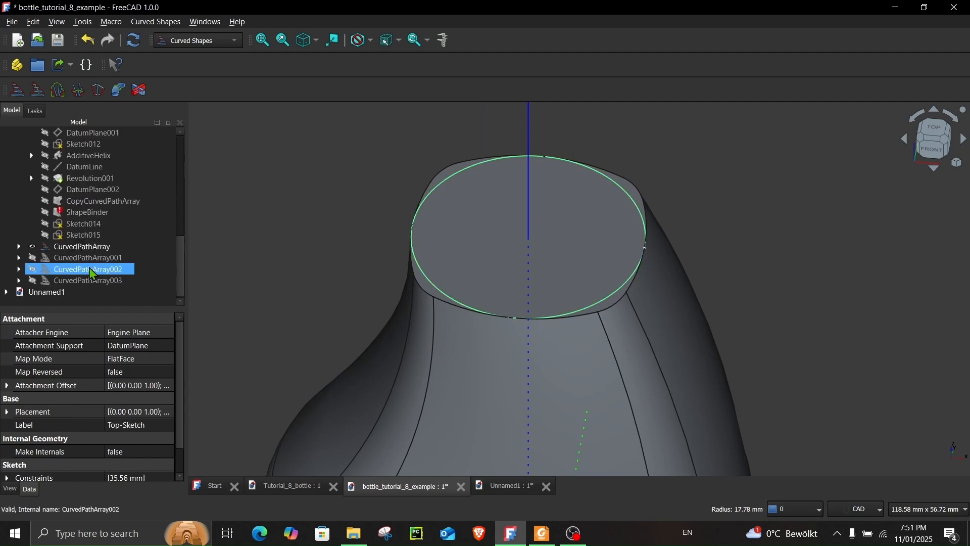
pyautogui.click(32, 260)
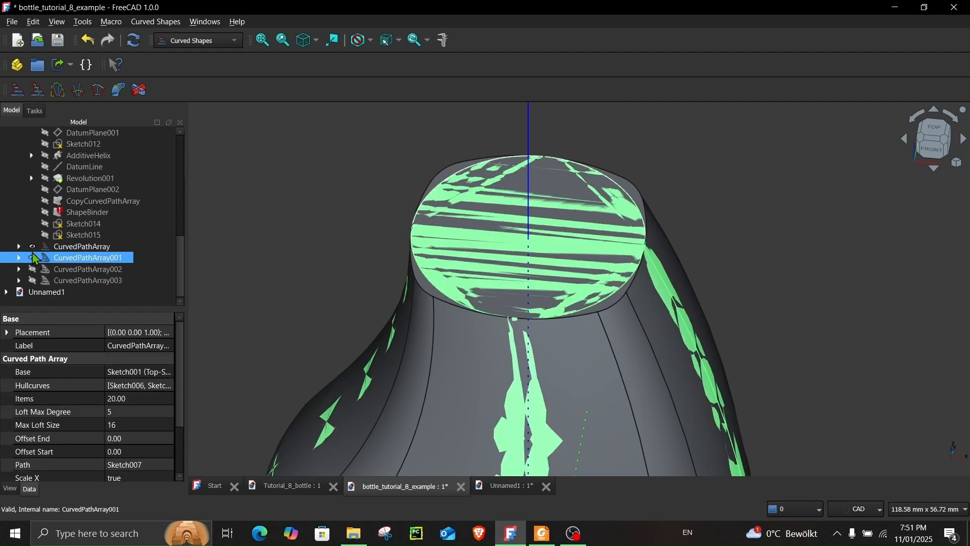
pyautogui.click(33, 249)
pyautogui.scroll(-5, 510, 319)
pyautogui.moveTo(497, 377); pyautogui.dragTo(566, 387, button='middle')
pyautogui.scroll(3, 447, 318)
pyautogui.scroll(-4, 566, 387)
pyautogui.moveTo(568, 353); pyautogui.dragTo(559, 271, button='middle')
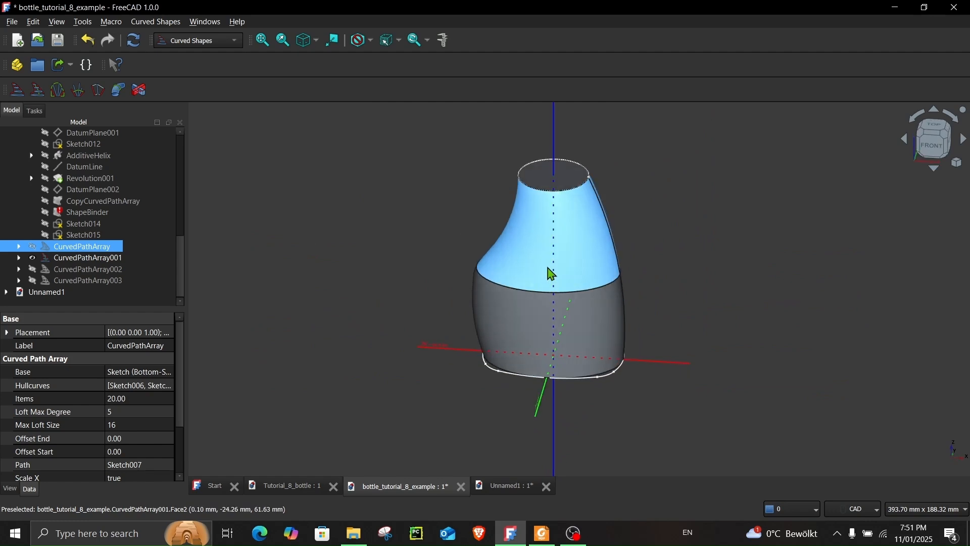
# Switch to Foxit Reader and read the slides on the Surface Fill boundary curves method and the Curves workbench.
pyautogui.click(542, 534)
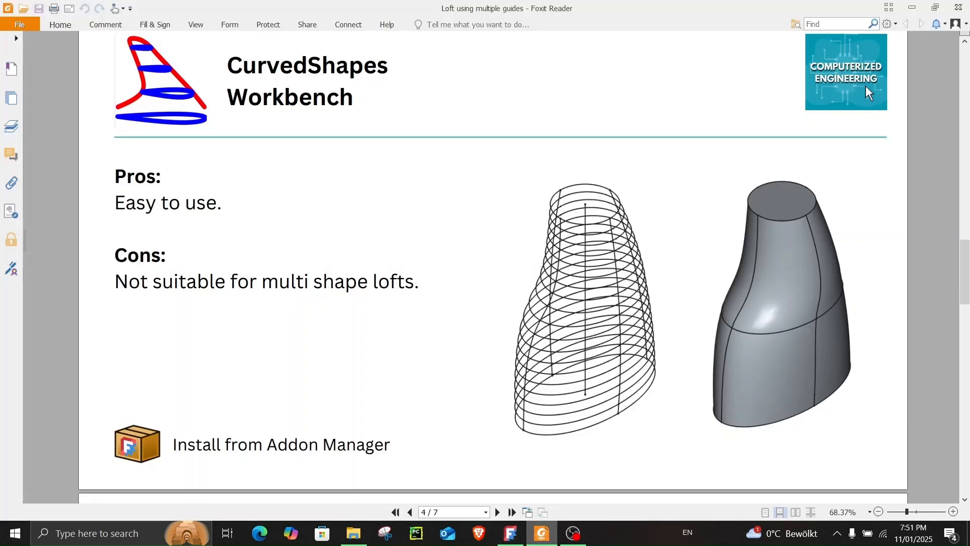
pyautogui.scroll(-10, 505, 462)
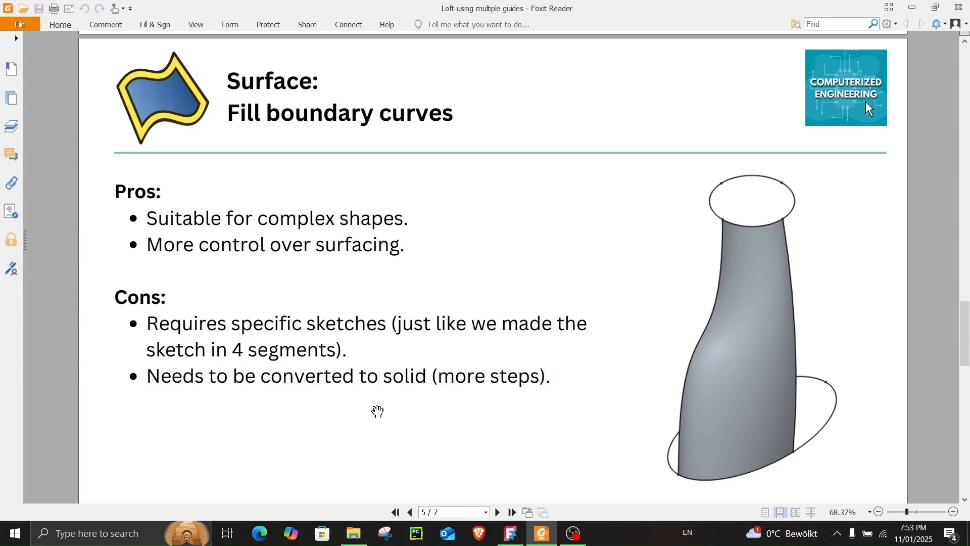
pyautogui.scroll(-10, 444, 384)
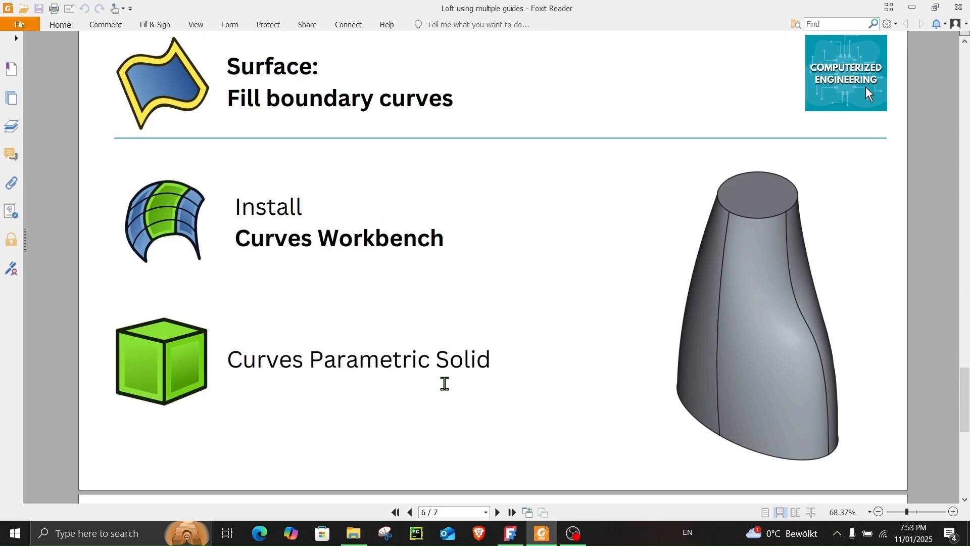
pyautogui.scroll(10, 445, 383)
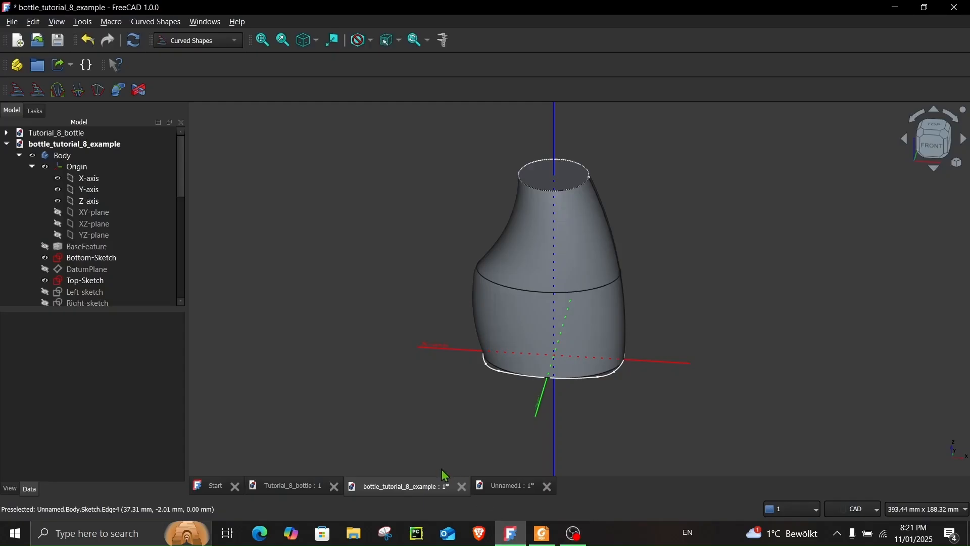
# In FreeCAD's Unnamed1 document, delete the CurvedPathArray and hide the reference sketch.
pyautogui.click(505, 487)
pyautogui.click(74, 280)
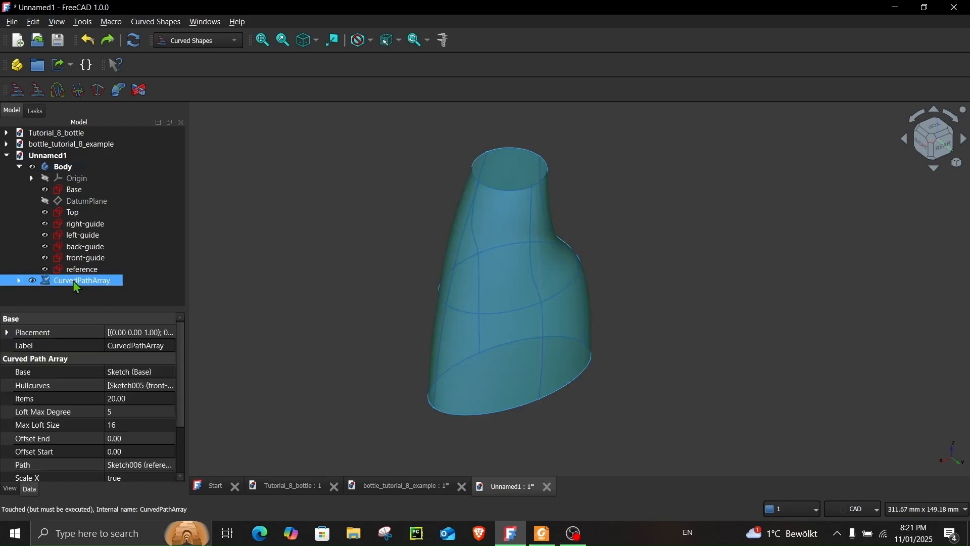
pyautogui.press('Delete')
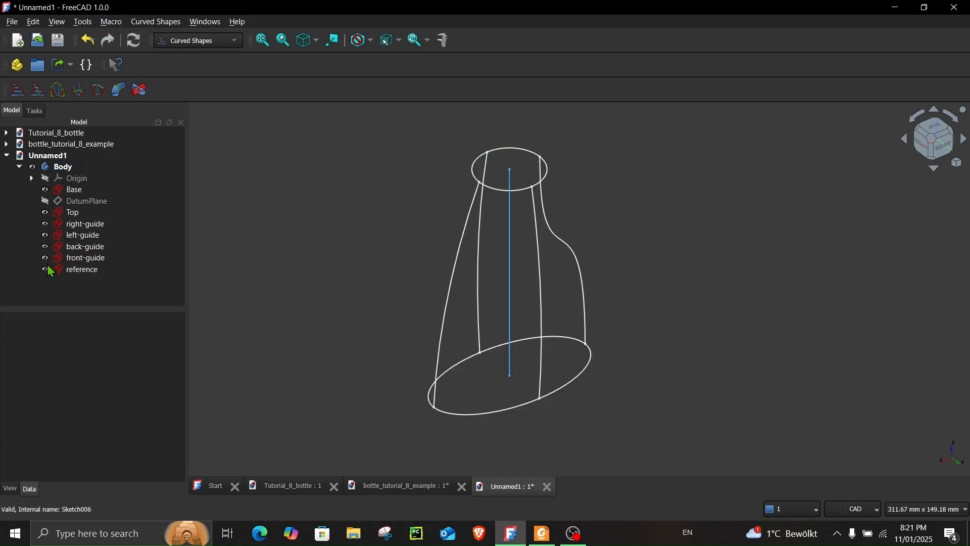
pyautogui.click(45, 270)
pyautogui.moveTo(447, 223)
pyautogui.mouseDown(button='middle')
pyautogui.moveTo(411, 223)
pyautogui.moveTo(373, 247)
pyautogui.mouseUp(button='middle')
pyautogui.click(314, 212)
# Switch to the Surface workbench and begin adding edges to a boundary-curve fill with the Coons fill type.
pyautogui.click(185, 40)
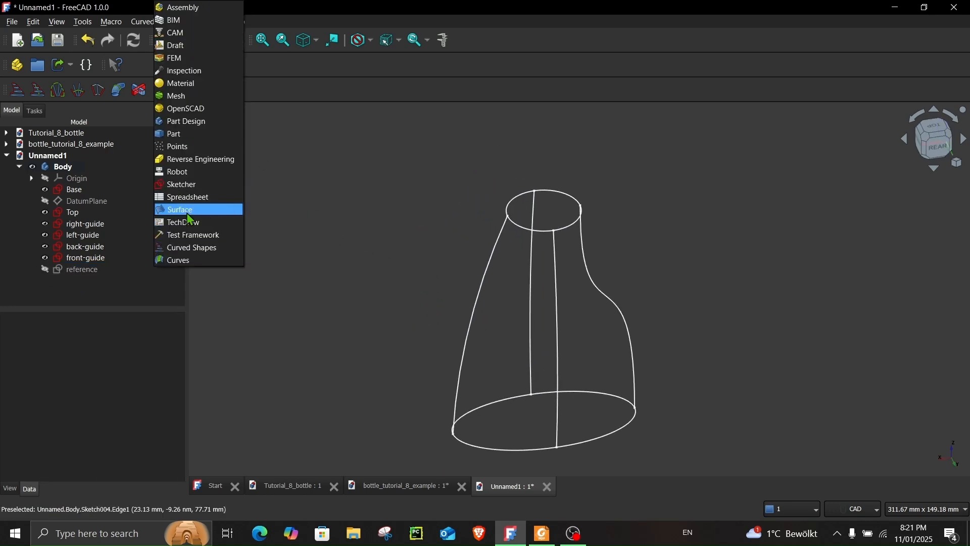
pyautogui.click(187, 214)
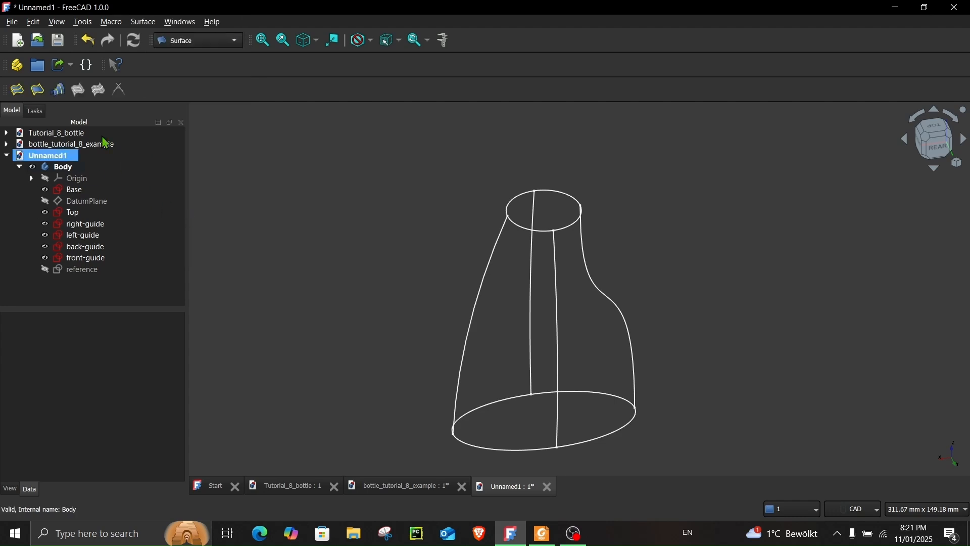
pyautogui.click(38, 90)
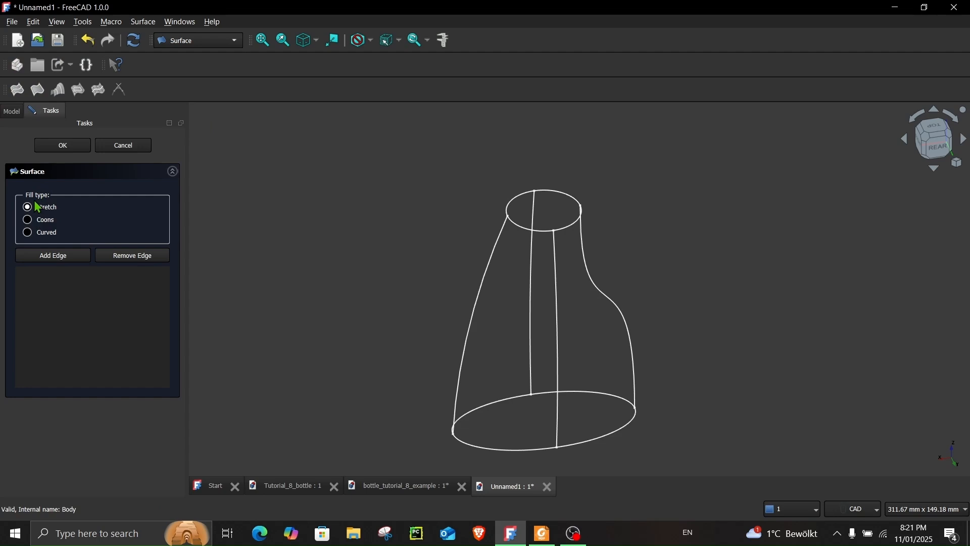
pyautogui.click(41, 223)
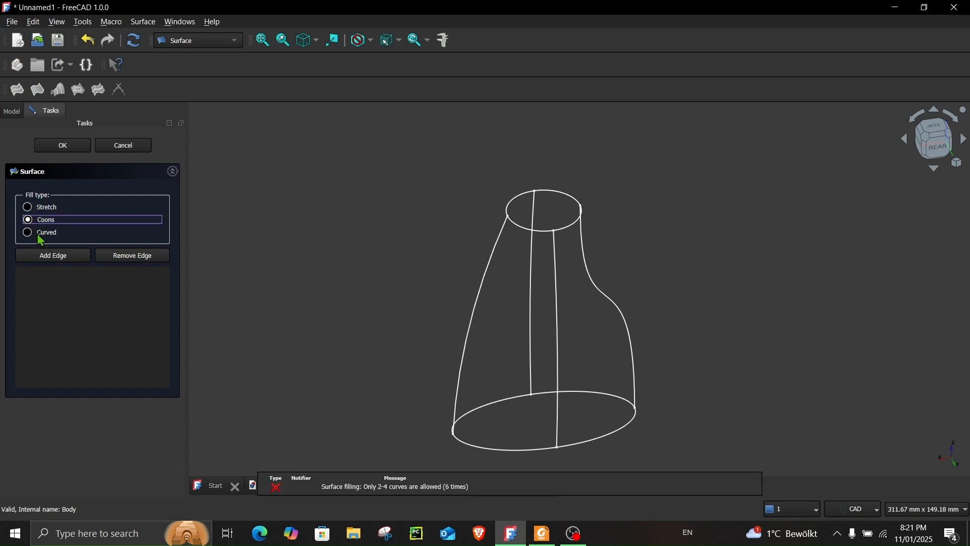
pyautogui.click(44, 256)
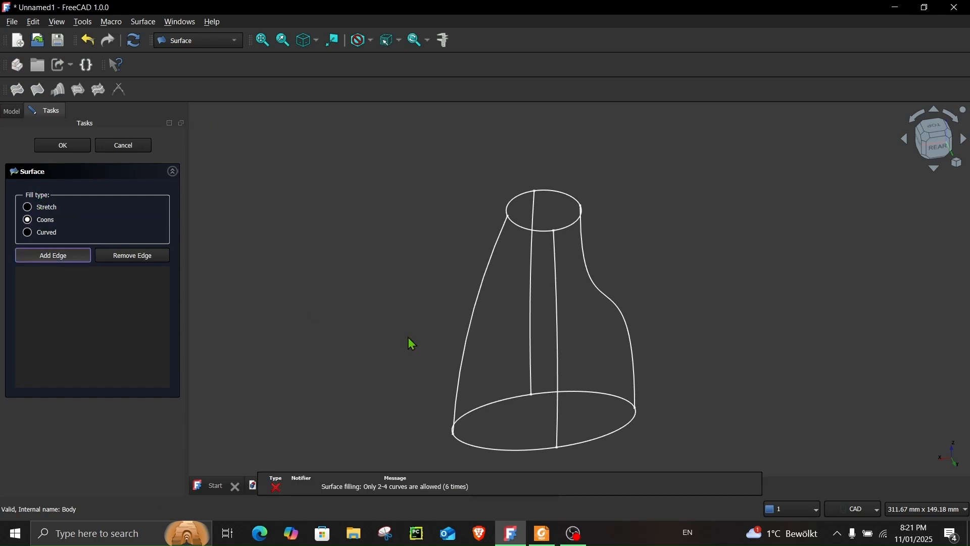
# Create the surface patch bounded by Top, right-guide, Base and front-guide edges, and hide the patch.
pyautogui.moveTo(579, 361); pyautogui.dragTo(548, 336, button='middle')
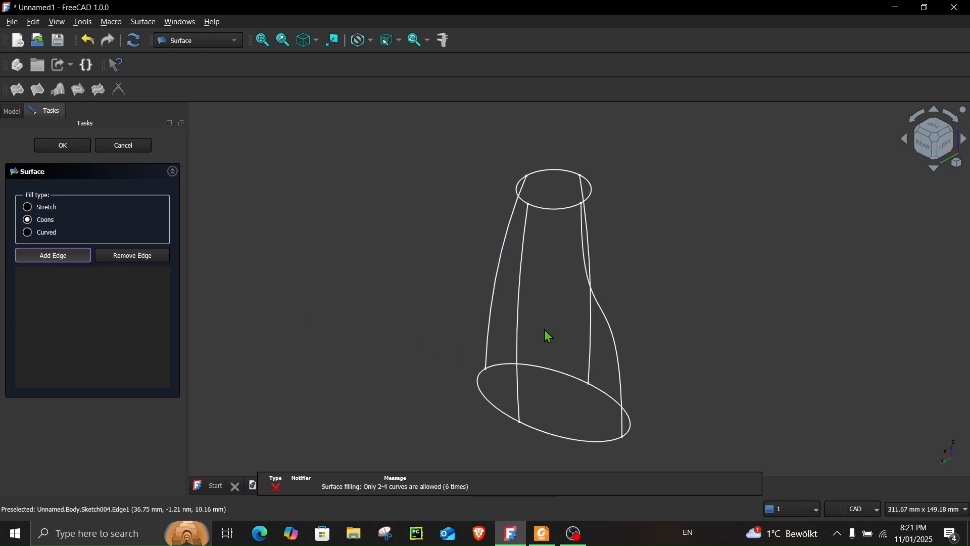
pyautogui.click(559, 208)
pyautogui.click(529, 257)
pyautogui.click(589, 441)
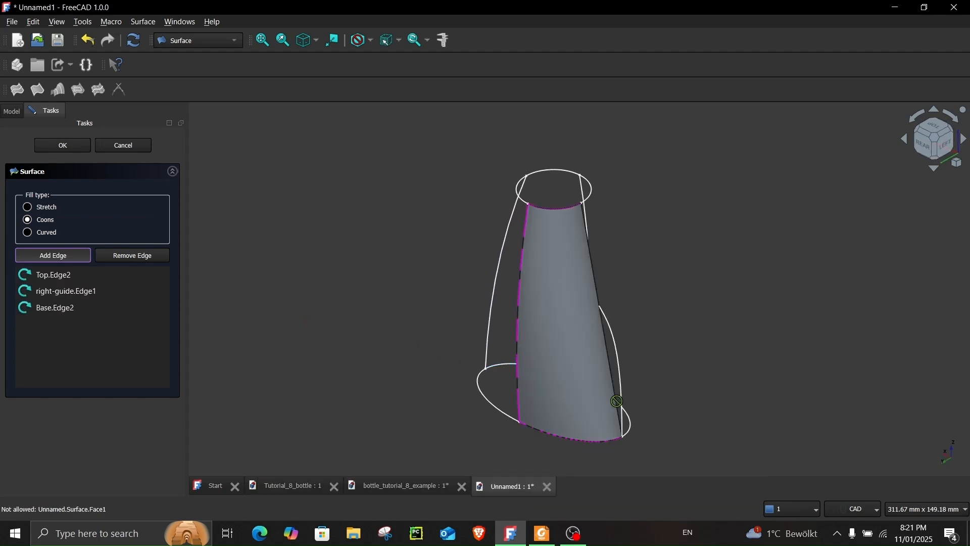
pyautogui.click(621, 372)
pyautogui.moveTo(621, 373); pyautogui.dragTo(255, 239, button='middle')
pyautogui.click(62, 146)
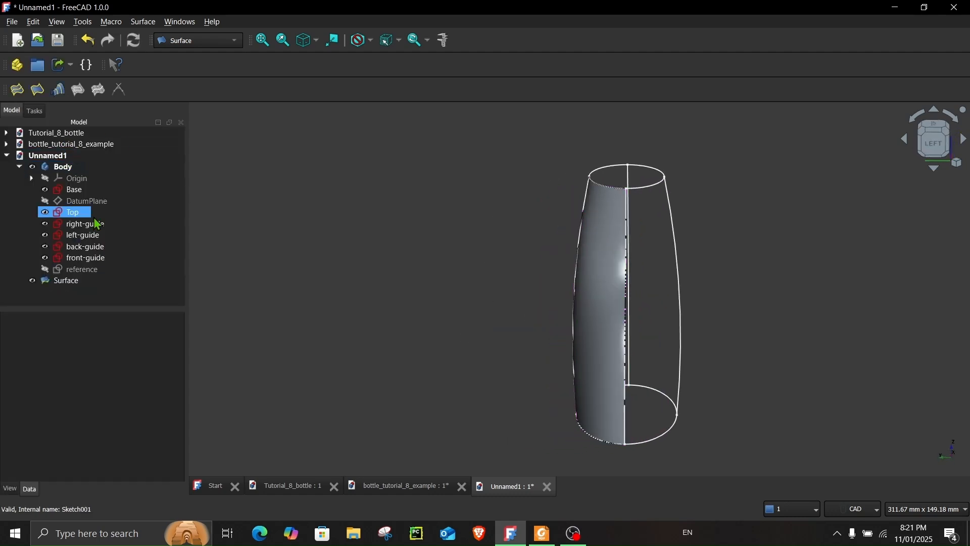
pyautogui.click(32, 281)
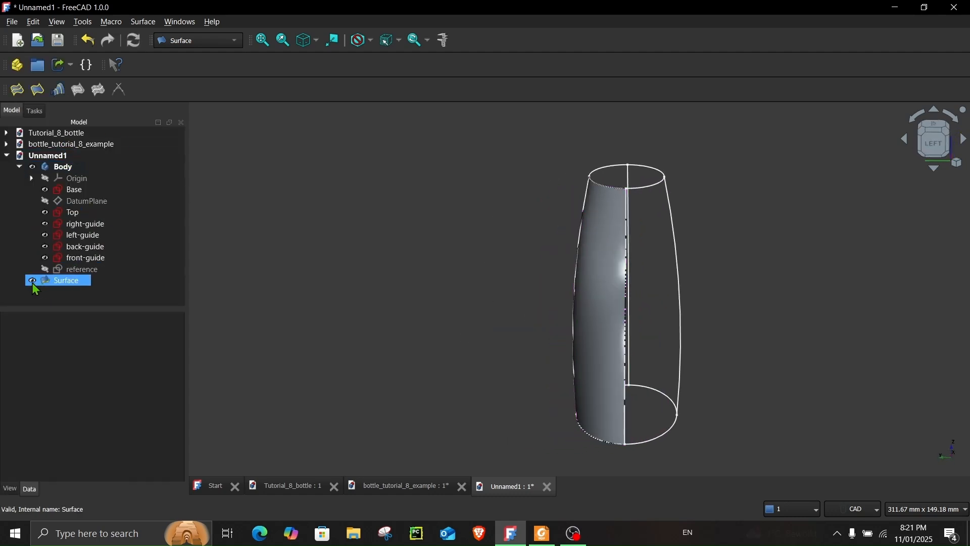
# Fill a Coons surface between the Top, front-guide, Base and left-guide edges, and hide it.
pyautogui.click(37, 89)
pyautogui.moveTo(522, 324); pyautogui.dragTo(364, 267, button='middle')
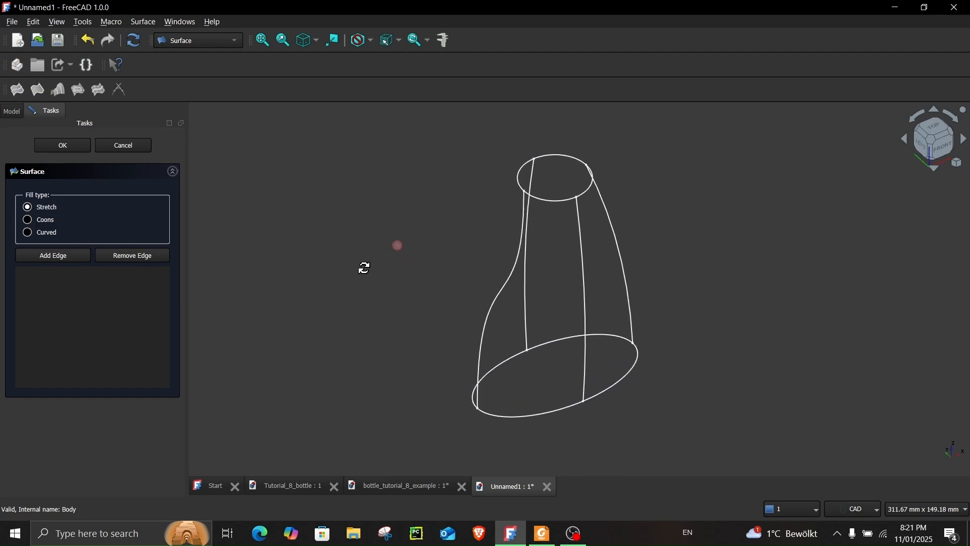
pyautogui.click(54, 222)
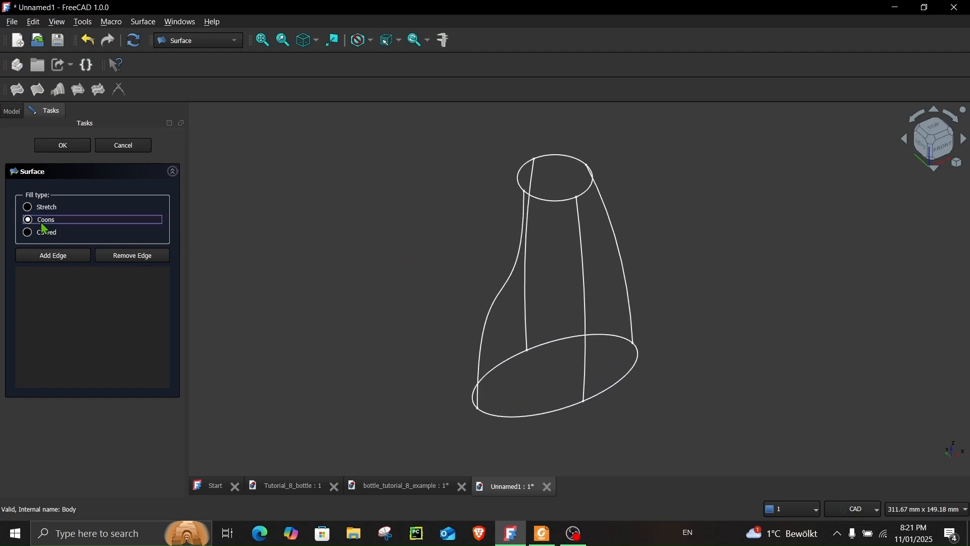
pyautogui.click(67, 256)
pyautogui.click(561, 200)
pyautogui.click(516, 271)
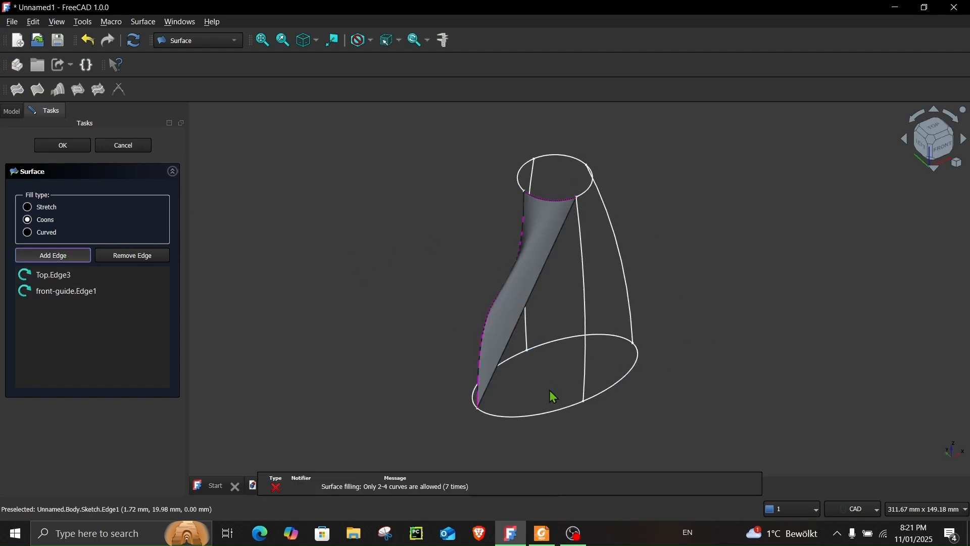
pyautogui.click(559, 419)
pyautogui.click(587, 306)
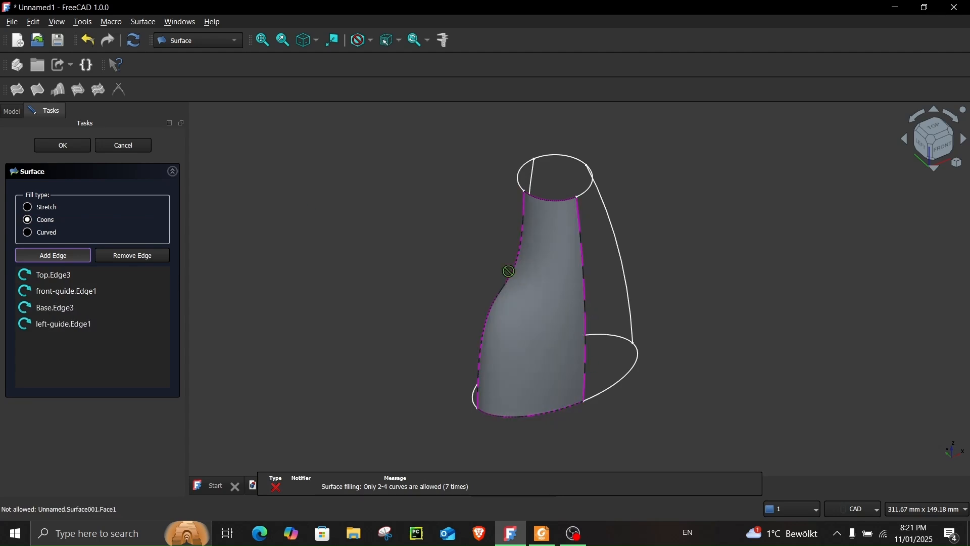
pyautogui.click(63, 145)
pyautogui.moveTo(470, 271); pyautogui.dragTo(356, 277, button='middle')
pyautogui.click(32, 294)
pyautogui.click(32, 293)
# Fill a Coons surface between the Top, left-guide, Base and back-guide edges, and hide it.
pyautogui.click(37, 89)
pyautogui.click(27, 222)
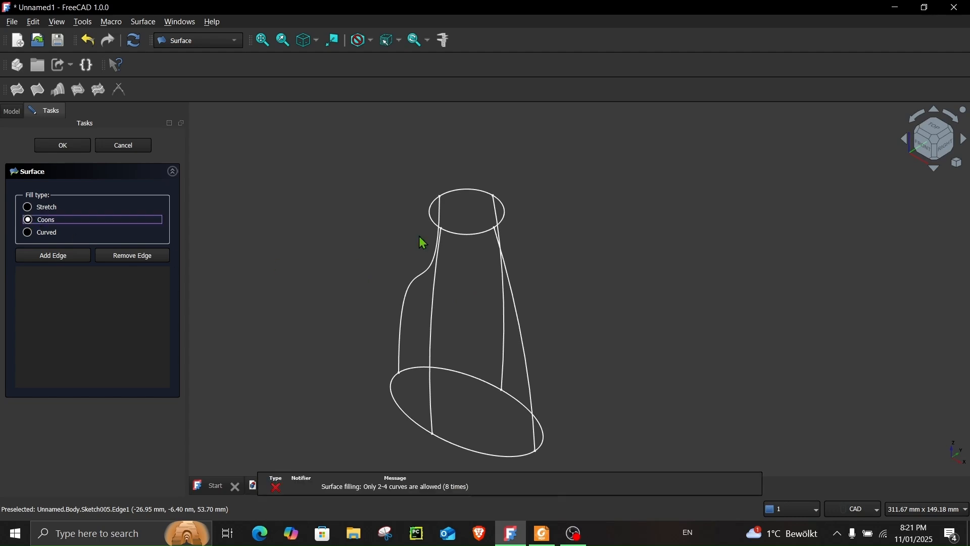
pyautogui.click(475, 236)
pyautogui.click(435, 300)
pyautogui.click(273, 275)
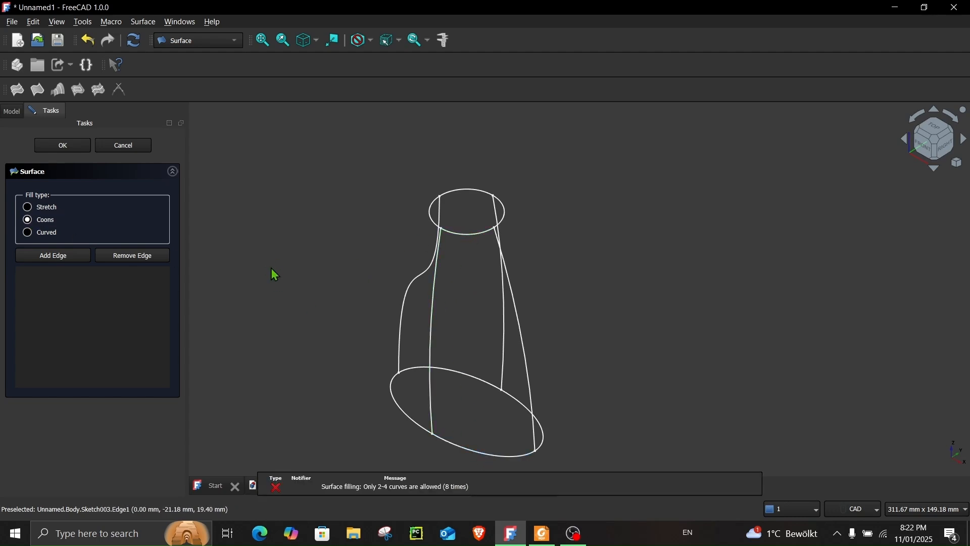
pyautogui.click(50, 257)
pyautogui.click(468, 234)
pyautogui.click(445, 284)
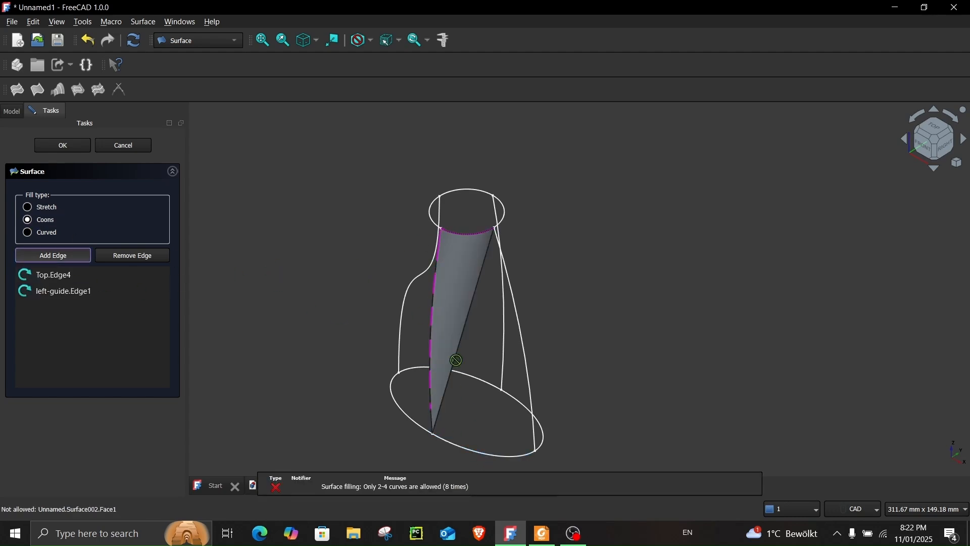
pyautogui.click(480, 448)
pyautogui.click(528, 366)
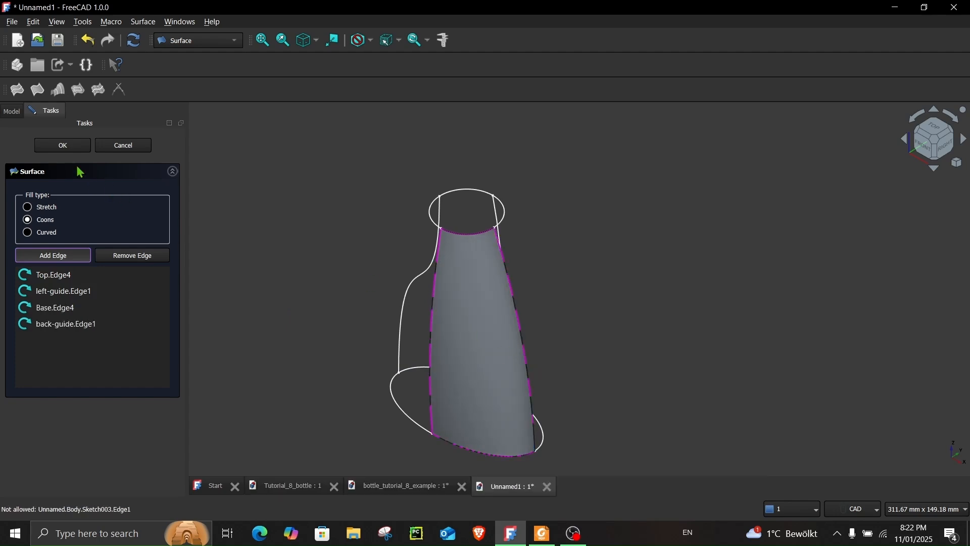
pyautogui.click(63, 145)
pyautogui.press('3')
pyautogui.click(32, 291)
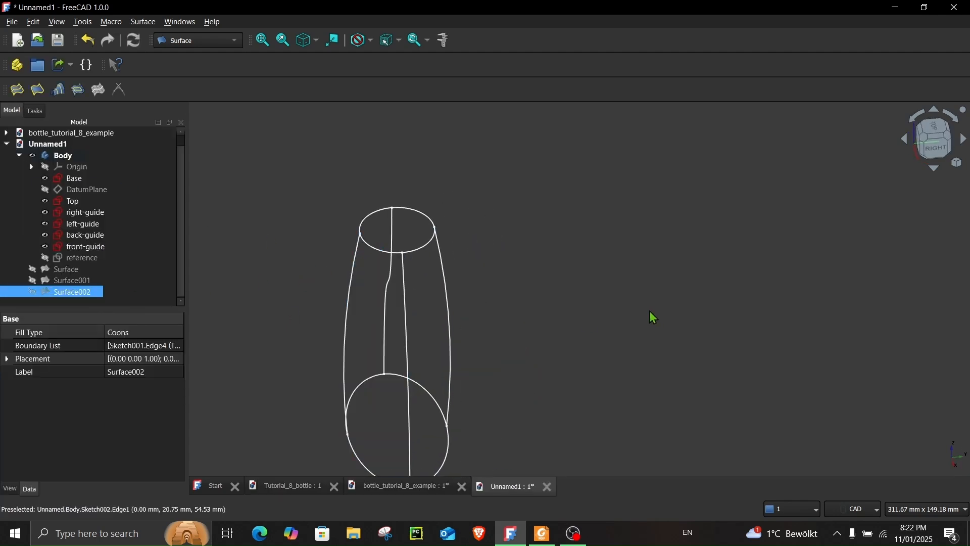
# Fill a Coons surface between the Top, back-guide, Base and right-guide edges, and hide it.
pyautogui.moveTo(649, 313); pyautogui.dragTo(550, 312, button='middle')
pyautogui.click(37, 89)
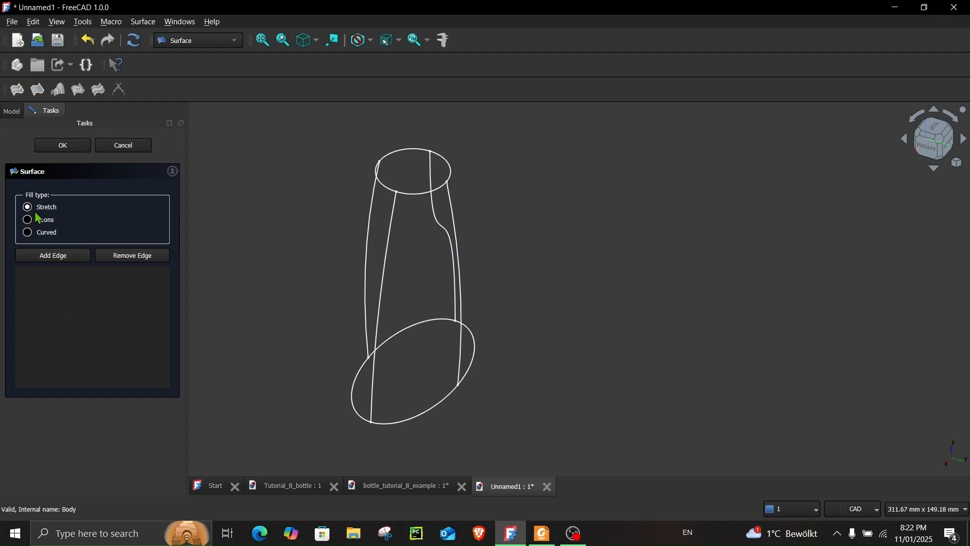
pyautogui.click(40, 219)
pyautogui.click(53, 255)
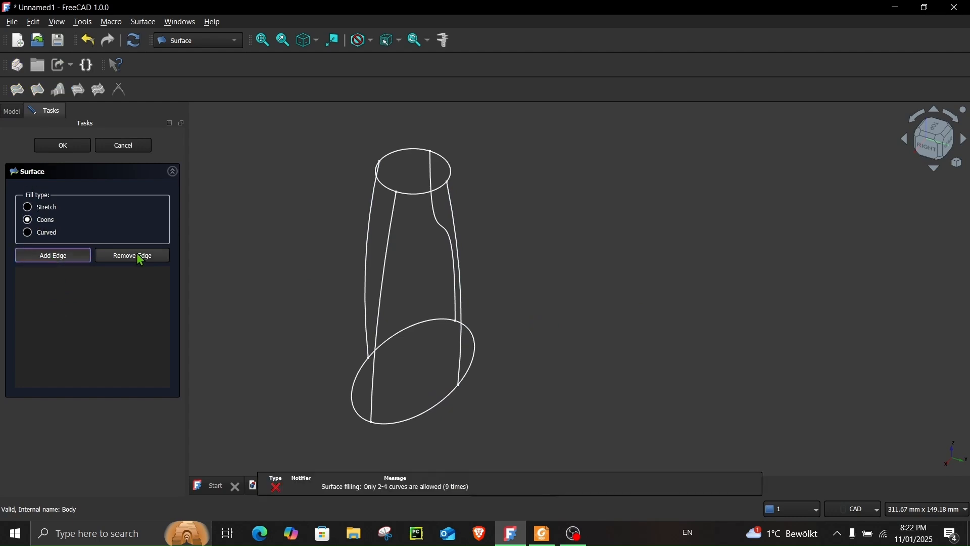
pyautogui.click(418, 201)
pyautogui.moveTo(418, 201); pyautogui.dragTo(357, 242, button='middle')
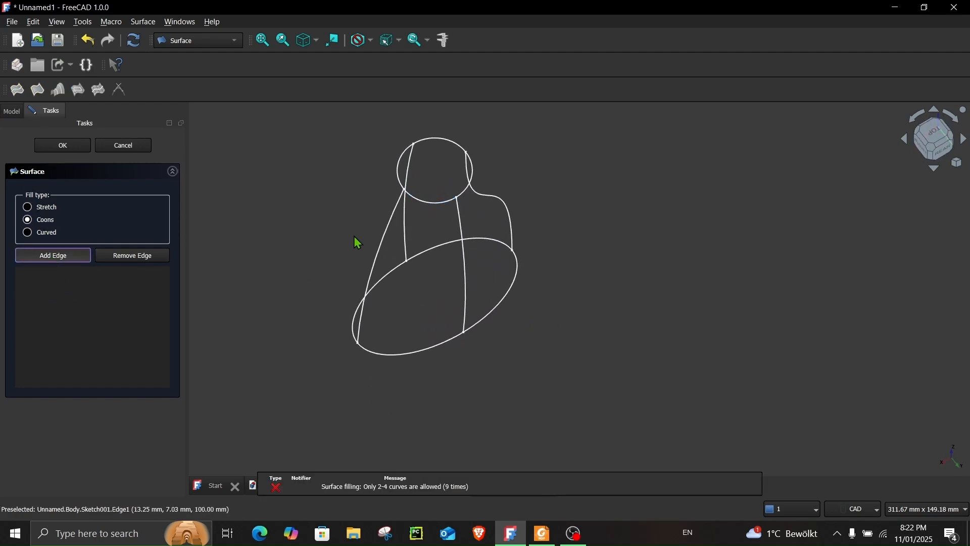
pyautogui.click(383, 259)
pyautogui.click(426, 339)
pyautogui.click(464, 278)
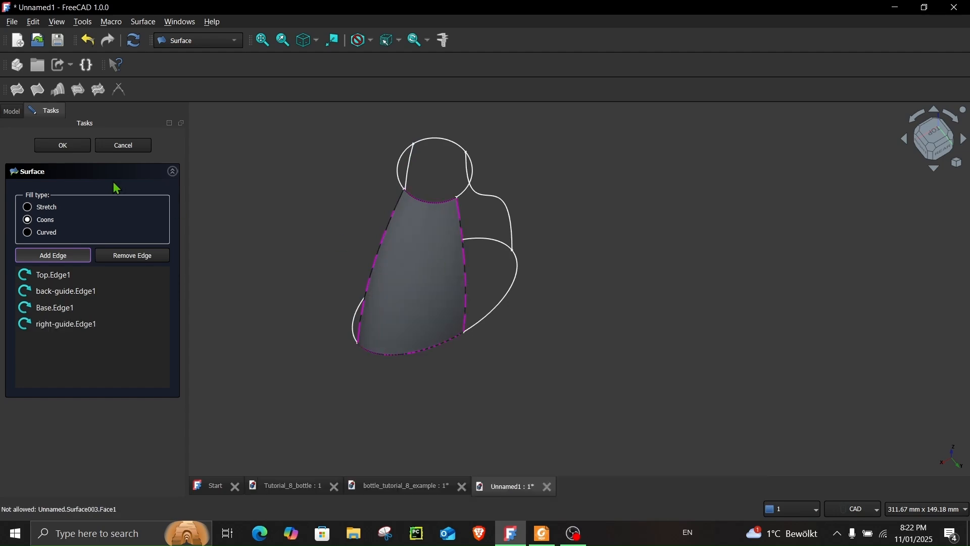
pyautogui.click(63, 145)
pyautogui.click(38, 292)
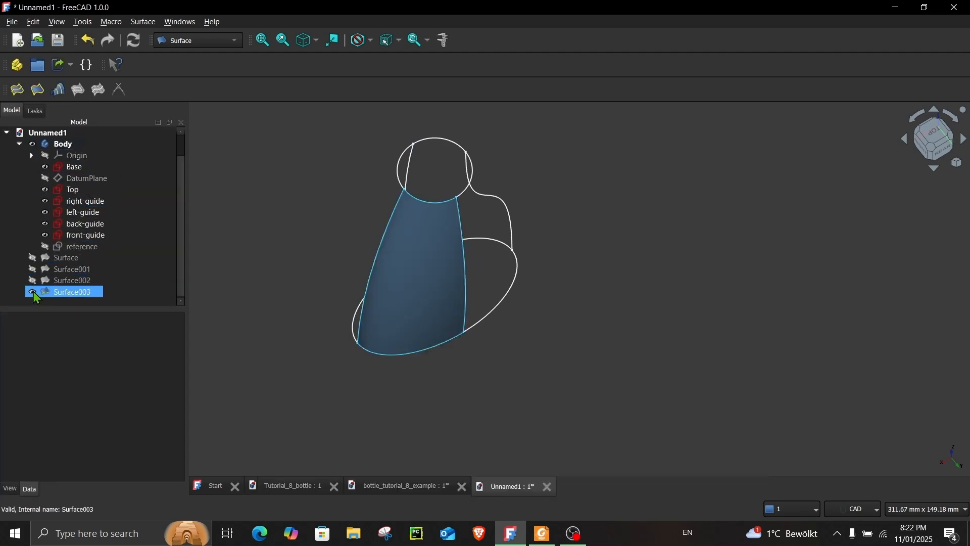
pyautogui.press('space')
# Close the bottle's top opening with a Stretch fill surface from the four Top sketch edges, and hide it.
pyautogui.moveTo(265, 274); pyautogui.dragTo(257, 245, button='middle')
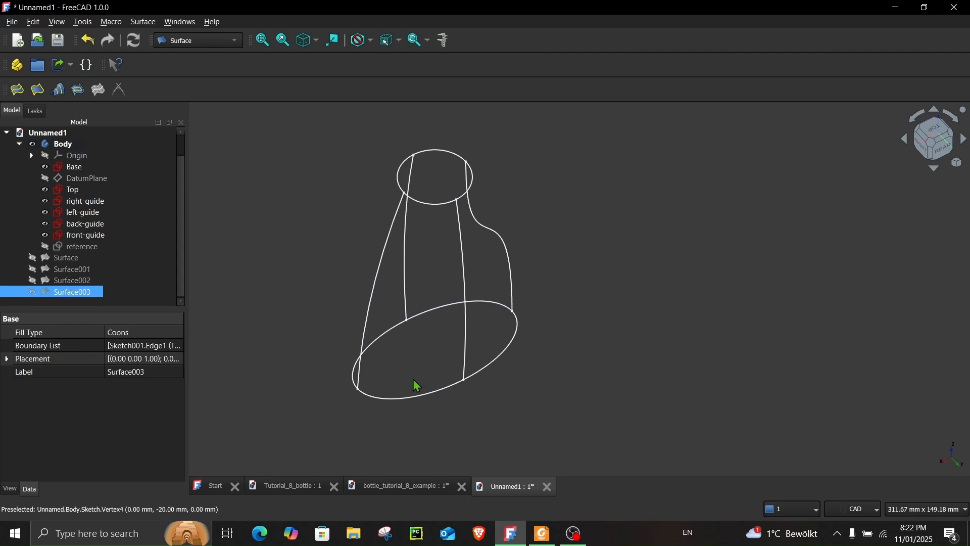
pyautogui.click(38, 90)
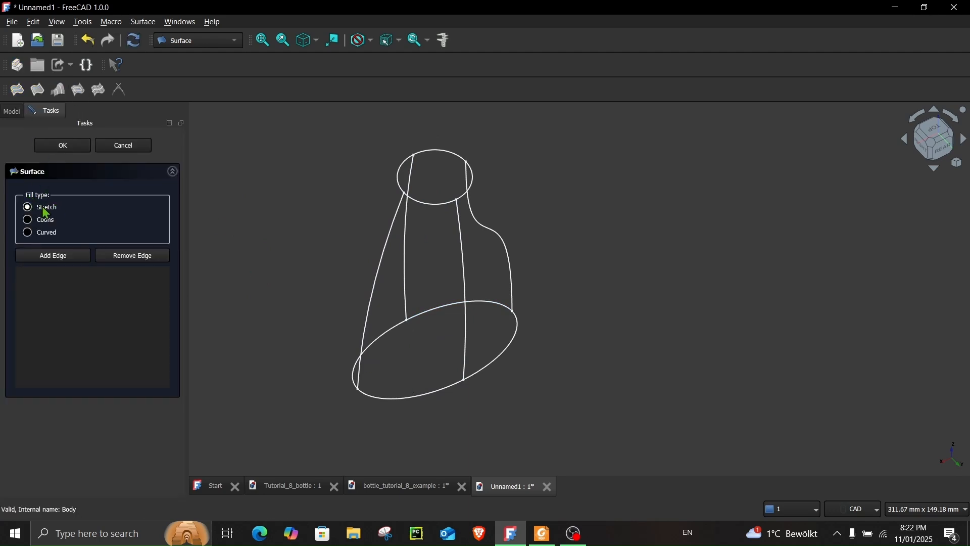
pyautogui.click(52, 254)
pyautogui.click(435, 151)
pyautogui.click(403, 173)
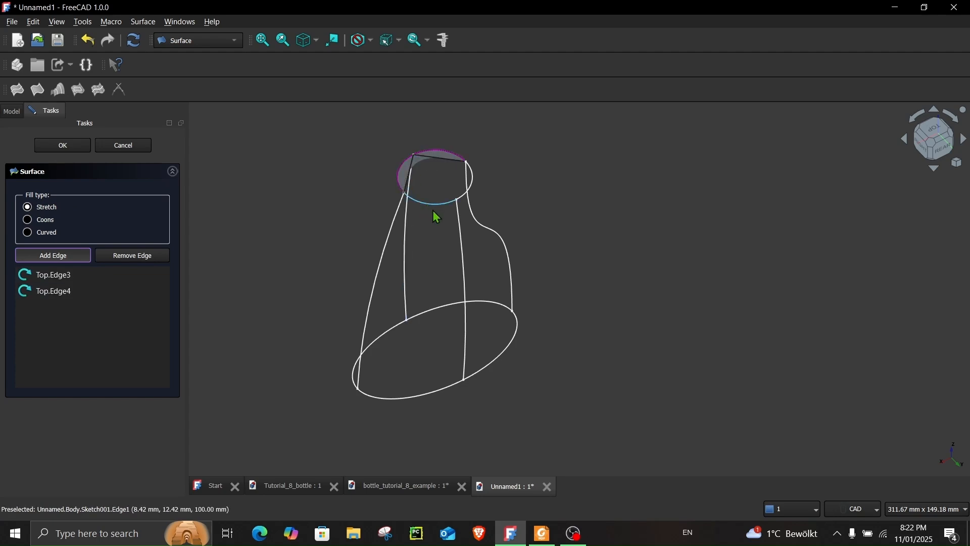
pyautogui.click(435, 203)
pyautogui.click(464, 197)
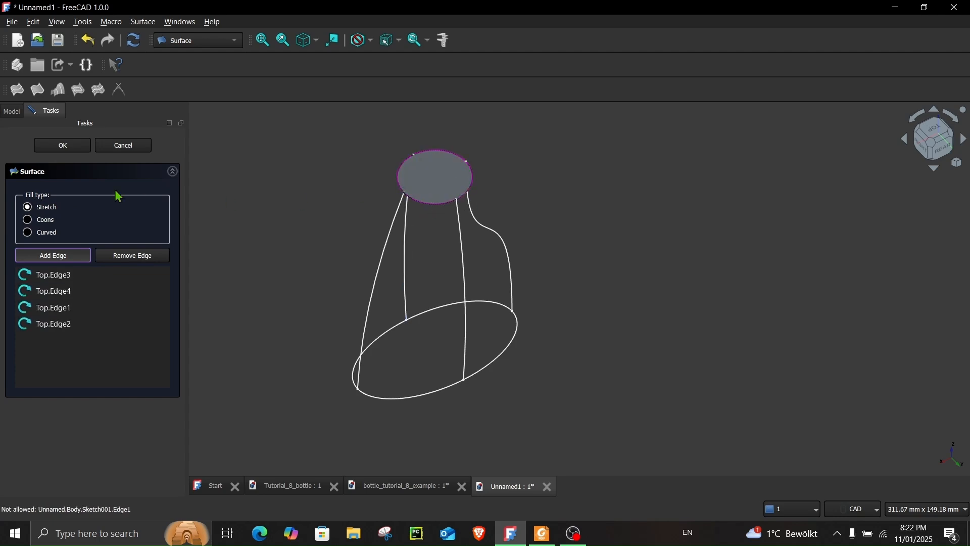
pyautogui.click(62, 145)
pyautogui.moveTo(392, 263); pyautogui.dragTo(444, 271, button='middle')
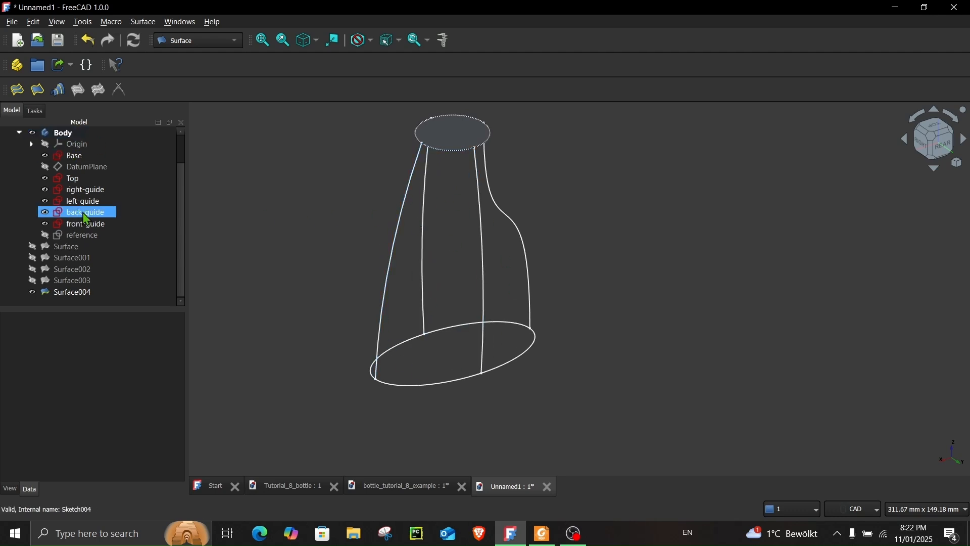
pyautogui.click(49, 271)
pyautogui.click(50, 292)
# Close the bottle's bottom with a Stretch fill surface from the four Base sketch edges.
pyautogui.click(37, 89)
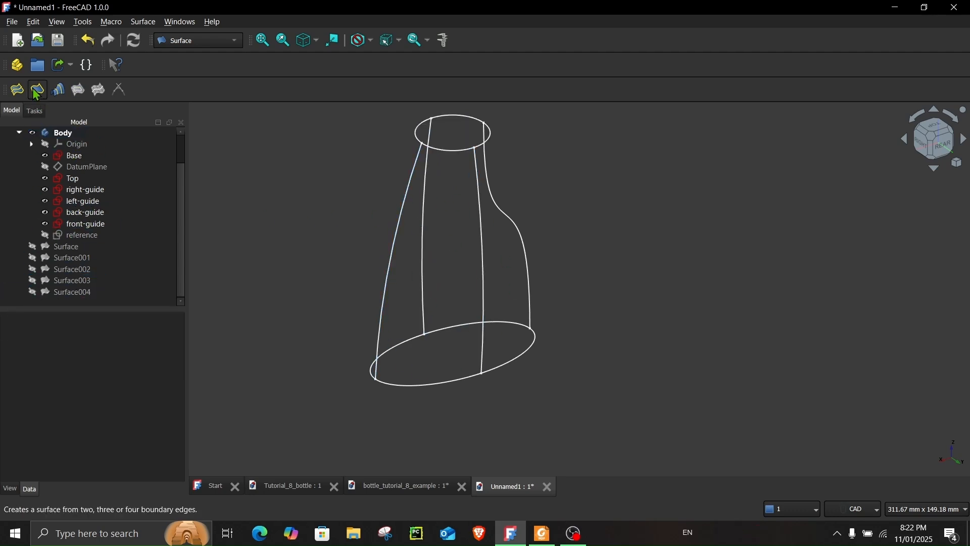
pyautogui.click(53, 256)
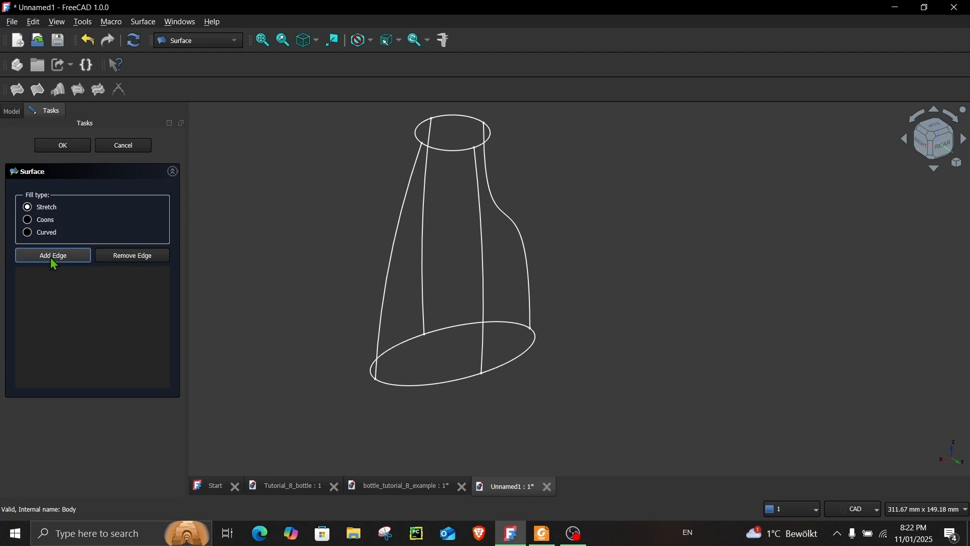
pyautogui.click(407, 344)
pyautogui.click(443, 388)
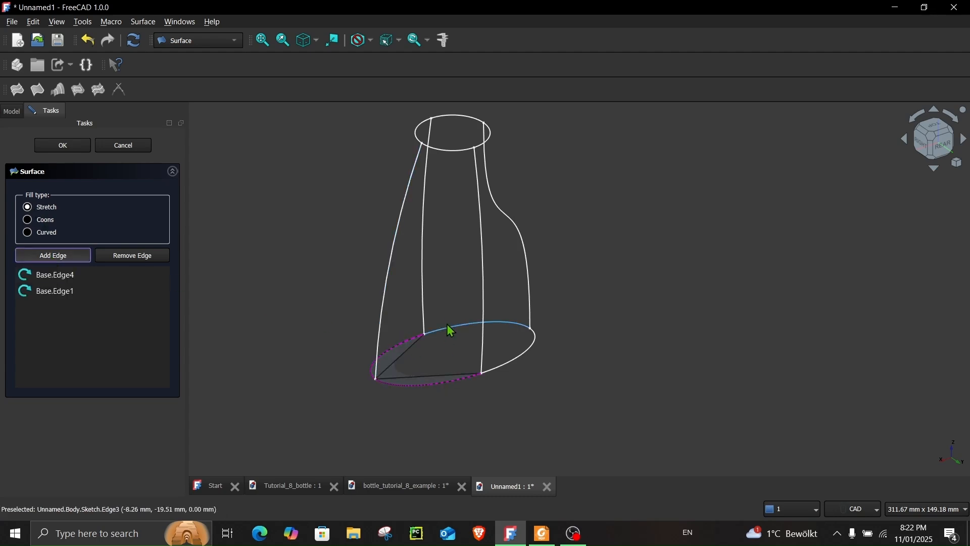
pyautogui.click(449, 329)
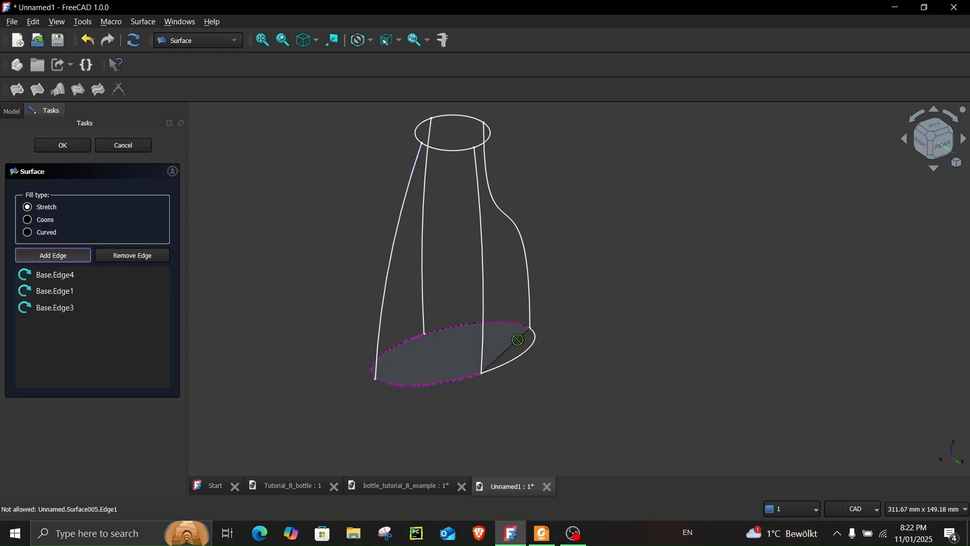
pyautogui.click(63, 145)
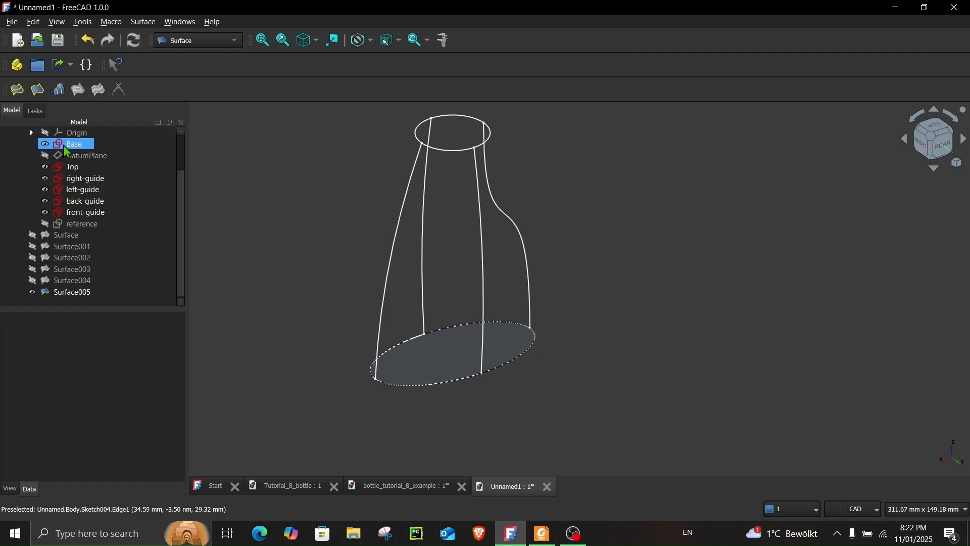
# Show the five hidden fill surfaces, Surface through Surface004, alongside the bottom surface.
pyautogui.click(66, 235)
pyautogui.keyDown('ctrl'); pyautogui.click(71, 269); pyautogui.keyUp('ctrl')
pyautogui.keyDown('ctrl'); pyautogui.click(70, 279); pyautogui.keyUp('ctrl')
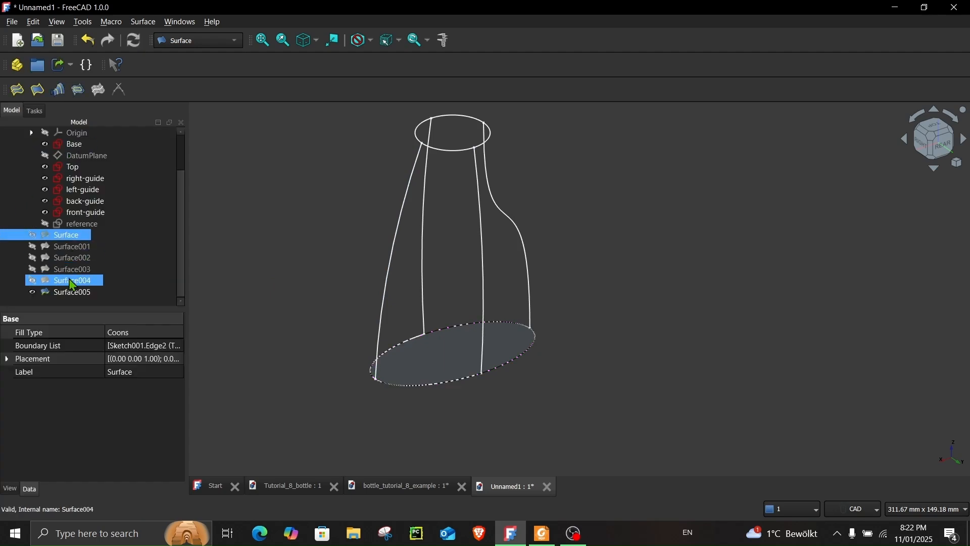
pyautogui.keyDown('shift'); pyautogui.click(72, 281); pyautogui.keyUp('shift')
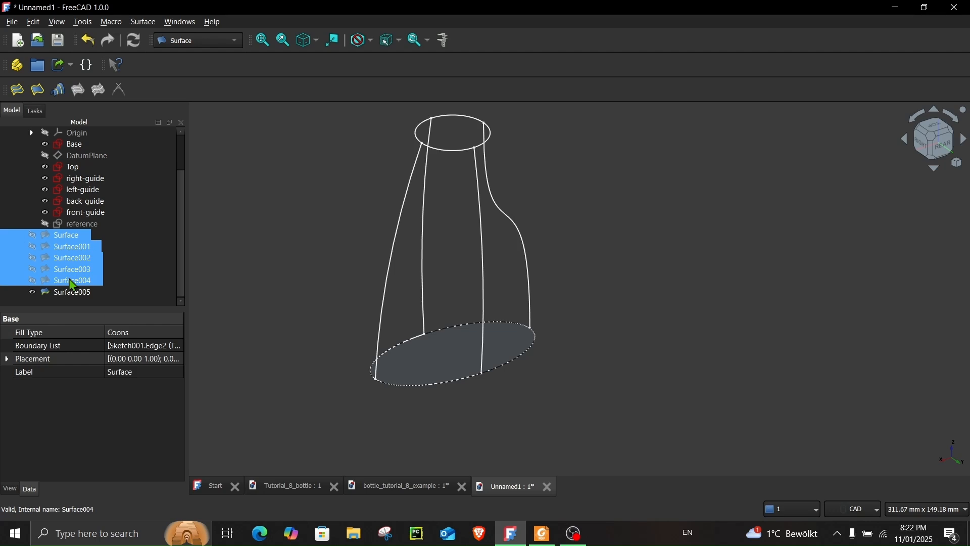
pyautogui.press('space')
pyautogui.click(260, 261)
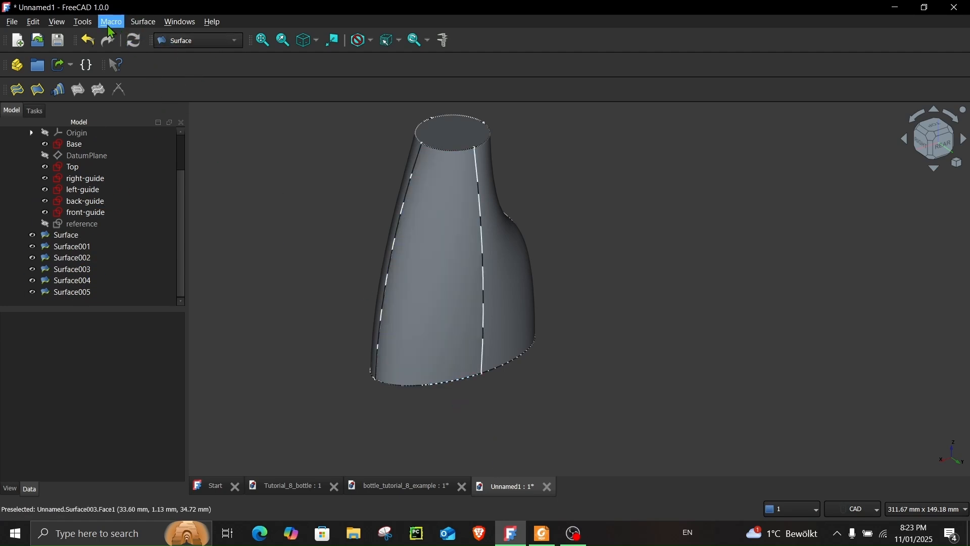
# Search the Addon Manager for "curves" and view the Curves workbench's details, consulting the tutorial slides for the required workbench.
pyautogui.click(82, 22)
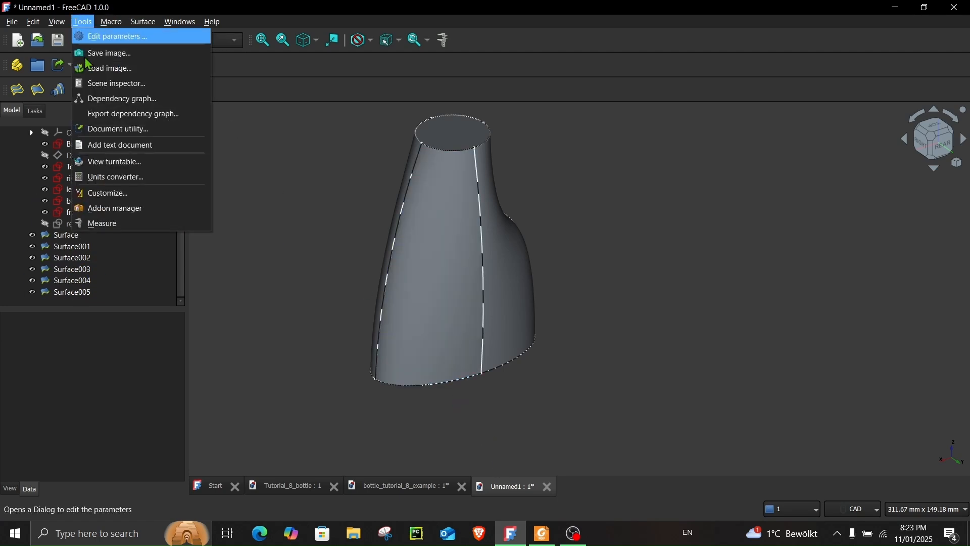
pyautogui.click(115, 208)
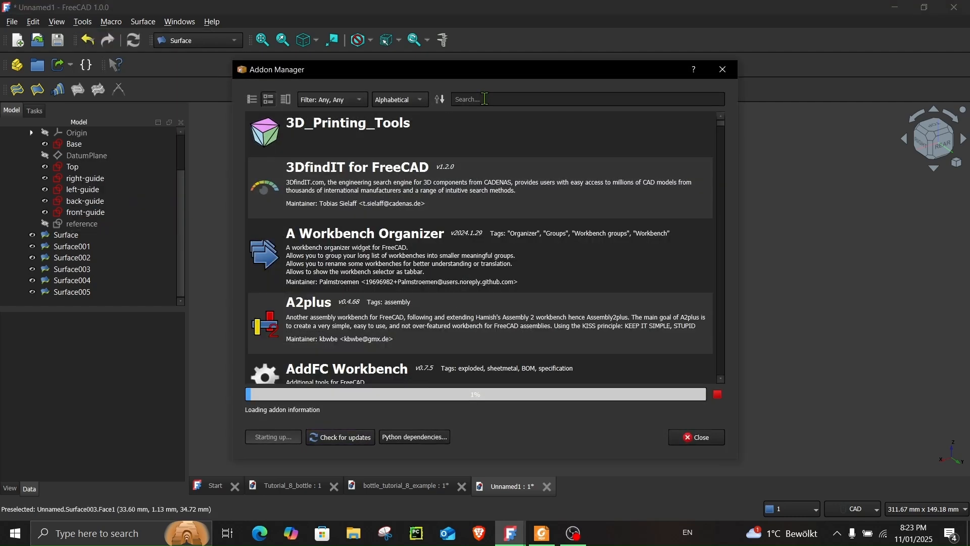
pyautogui.click(485, 99)
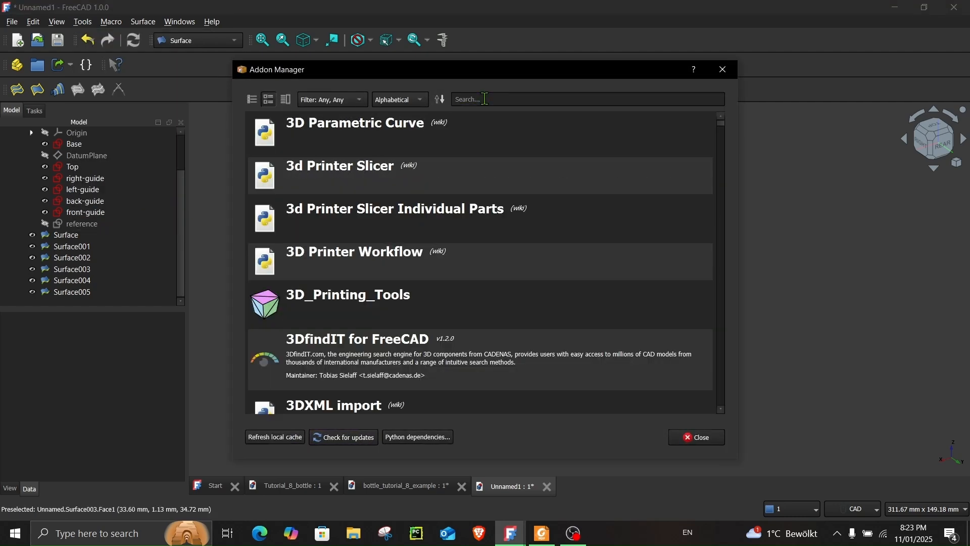
pyautogui.click(482, 104)
pyautogui.write('curves')
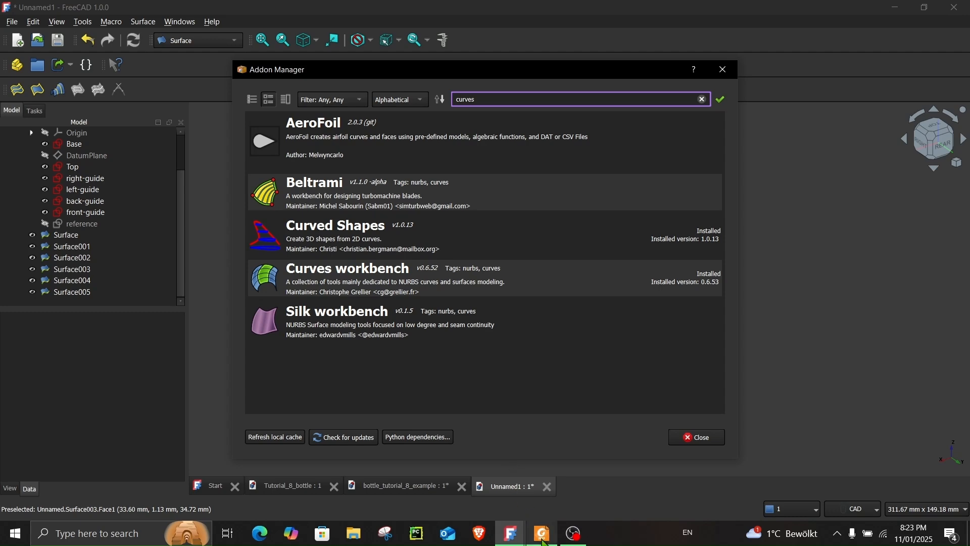
pyautogui.click(543, 537)
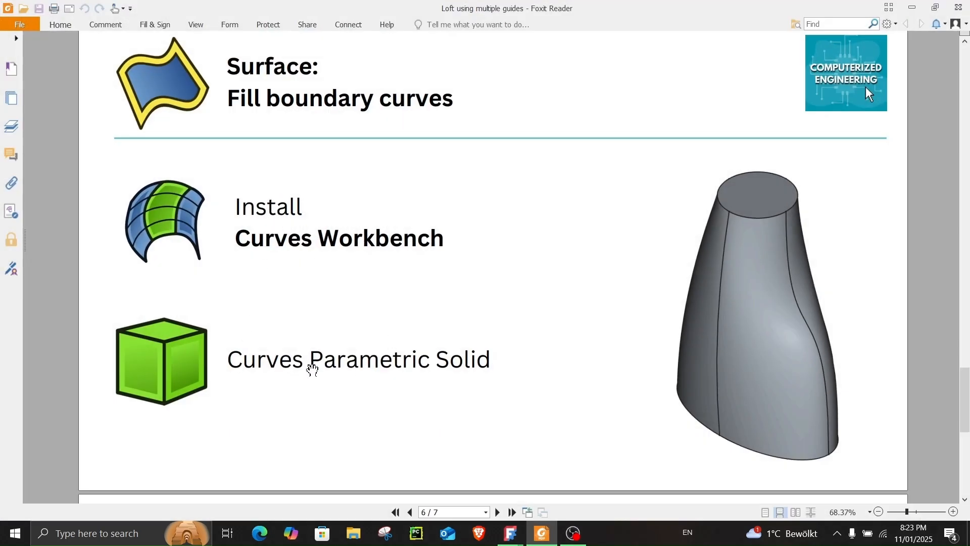
pyautogui.click(912, 7)
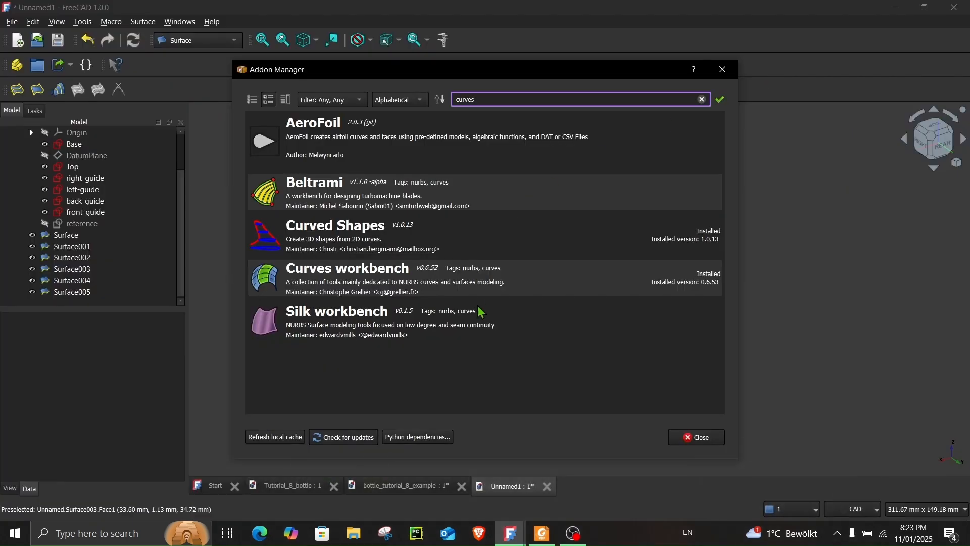
pyautogui.click(314, 282)
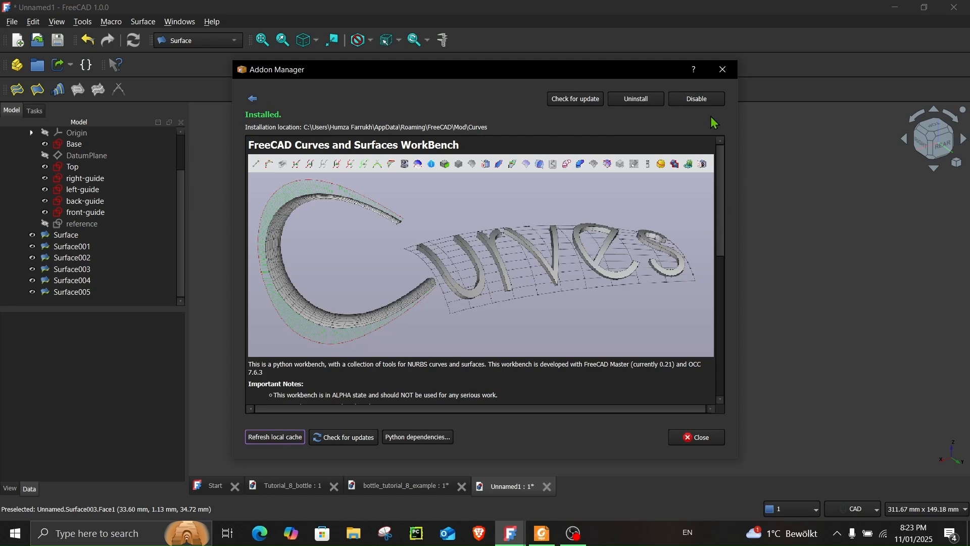
pyautogui.click(722, 69)
# Create a parametric solid from all six fill surfaces, Surface through Surface005, in the Curves workbench.
pyautogui.click(239, 42)
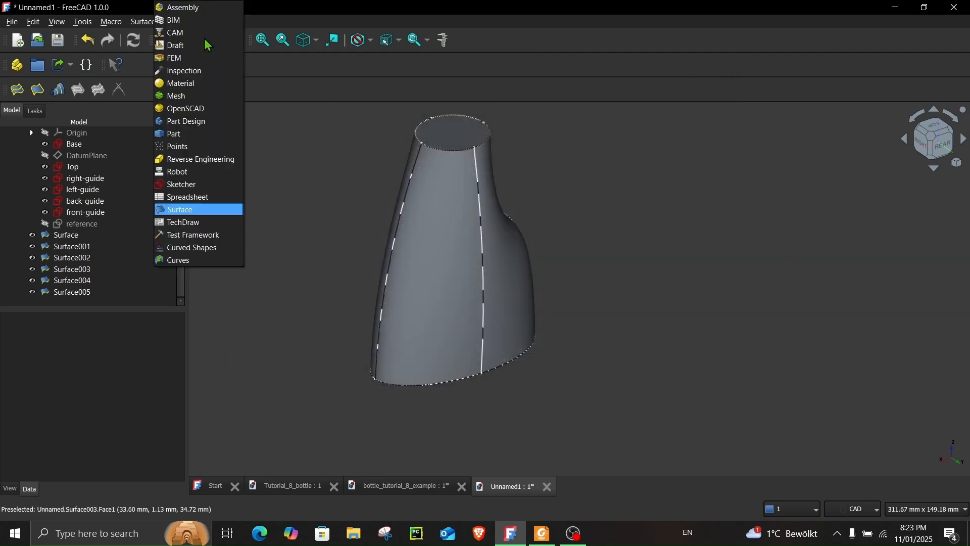
pyautogui.click(188, 262)
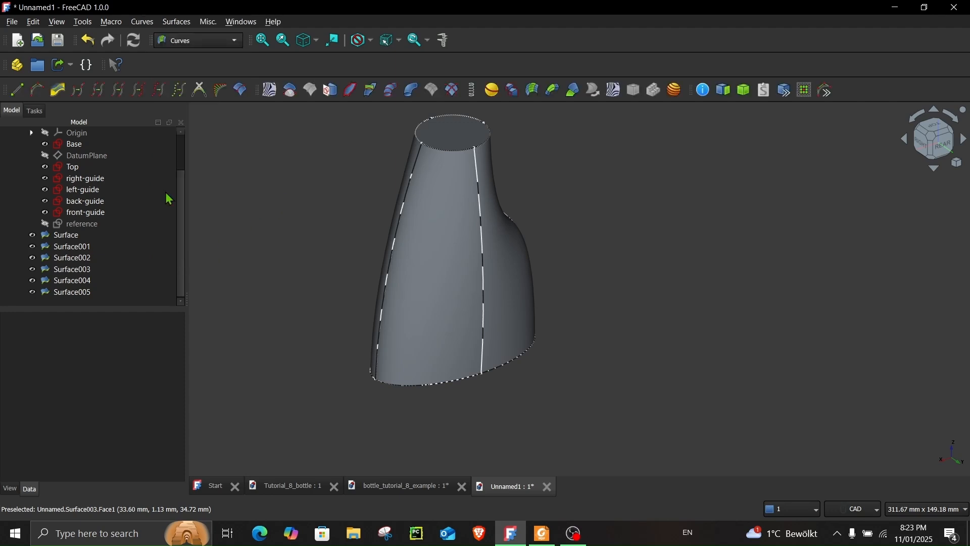
pyautogui.click(65, 236)
pyautogui.keyDown('shift'); pyautogui.click(73, 292); pyautogui.keyUp('shift')
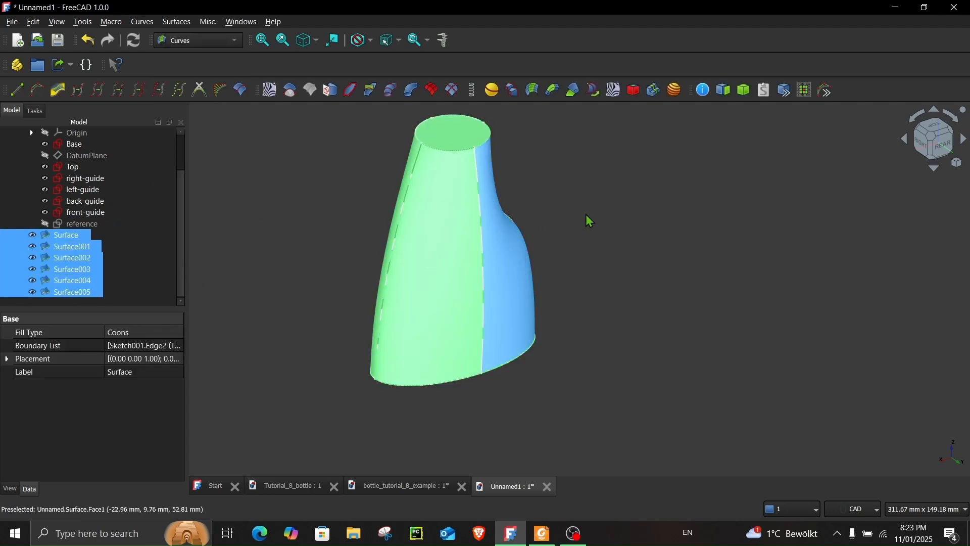
pyautogui.click(744, 92)
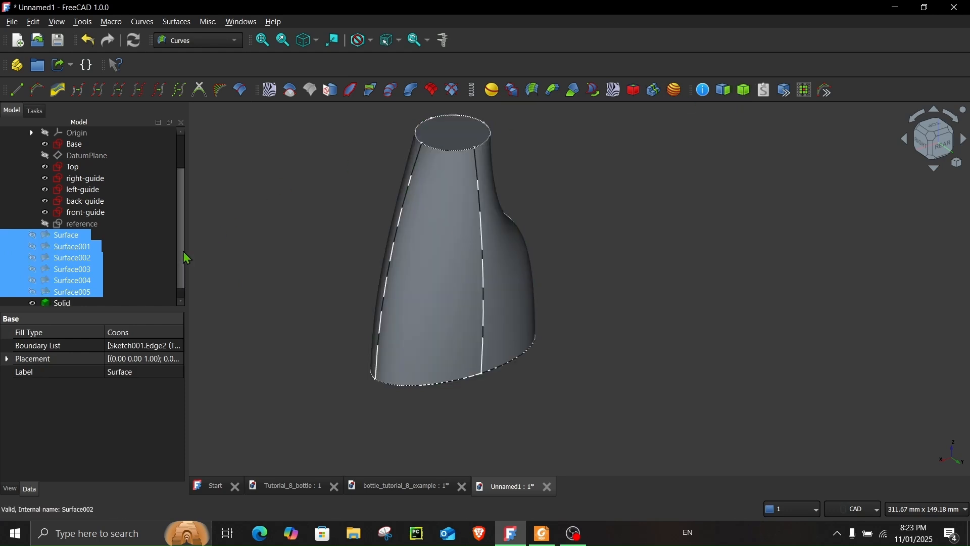
pyautogui.scroll(-1, 183, 273)
pyautogui.click(72, 296)
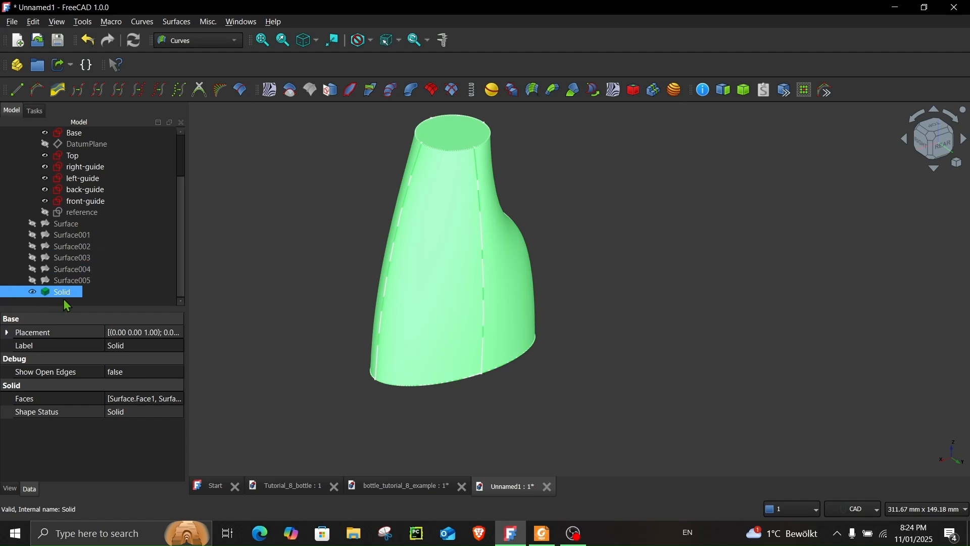
pyautogui.click(266, 285)
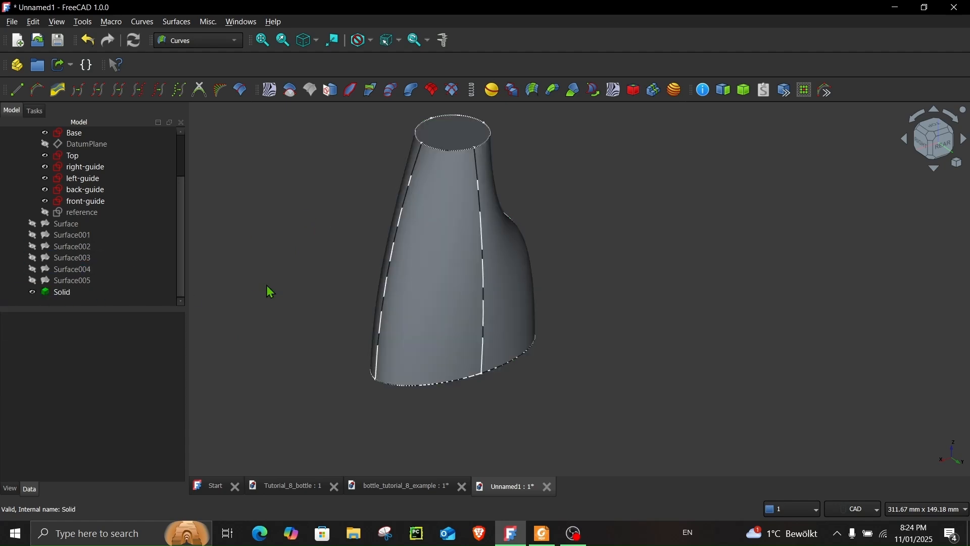
# Consult the tutorial slide in Foxit Reader on assigning thickness when the Thickness tool fails, and return to FreeCAD.
pyautogui.click(542, 535)
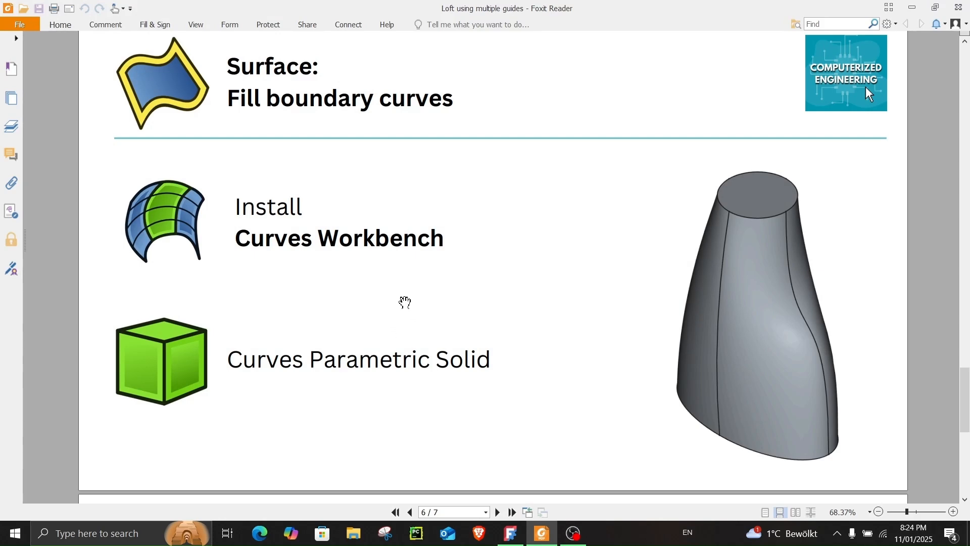
pyautogui.scroll(-2, 390, 285)
pyautogui.scroll(-5, 389, 285)
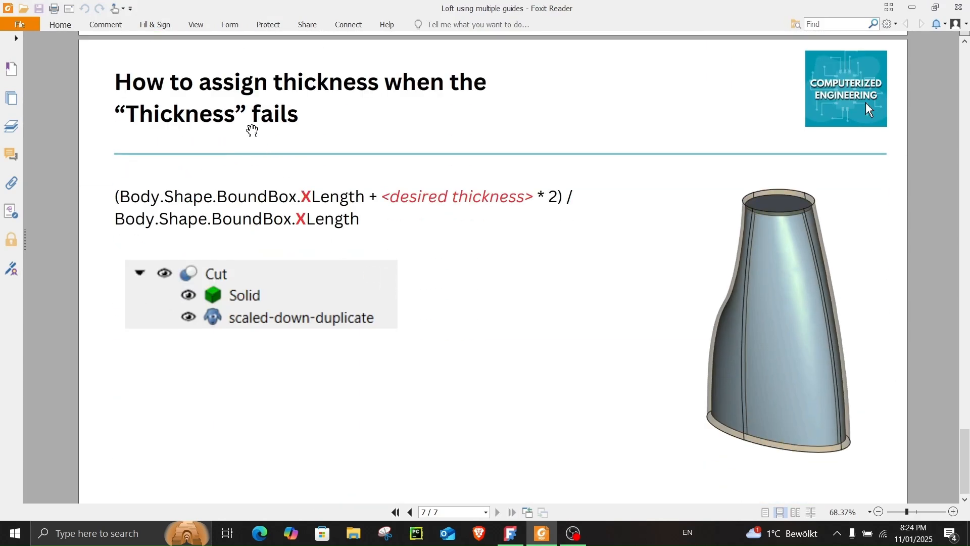
pyautogui.click(912, 8)
# Run Check Geometry on the Solid in the Part Design workbench and review the enabled check settings.
pyautogui.click(219, 40)
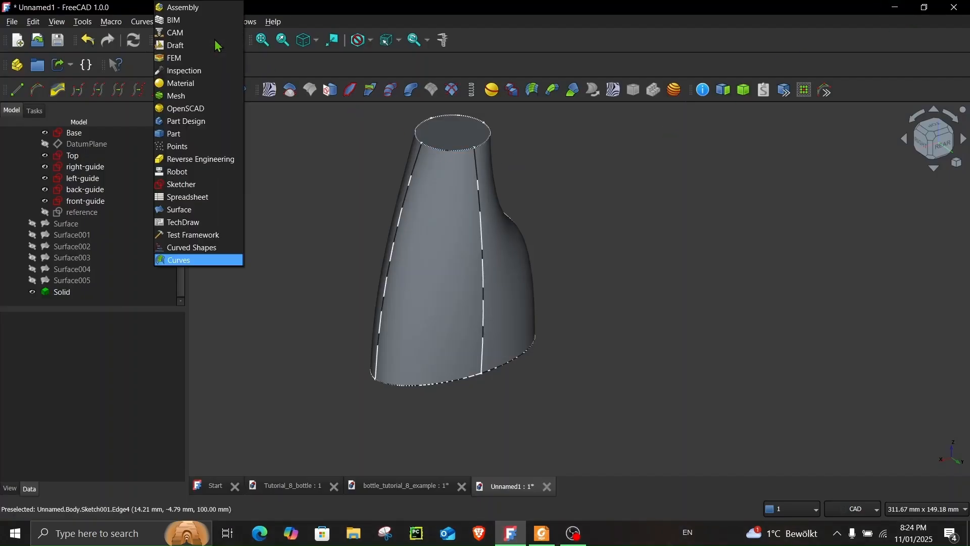
pyautogui.click(192, 122)
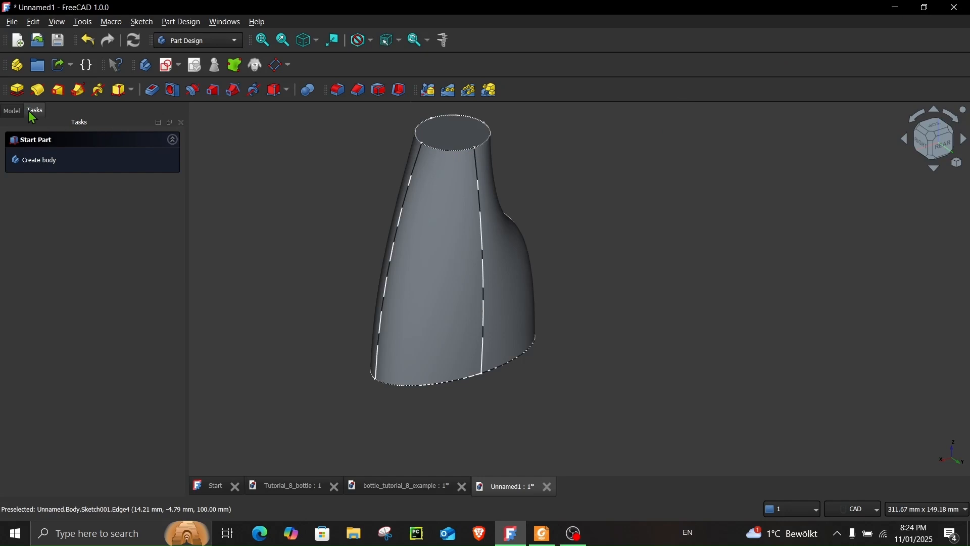
pyautogui.click(11, 110)
pyautogui.click(65, 293)
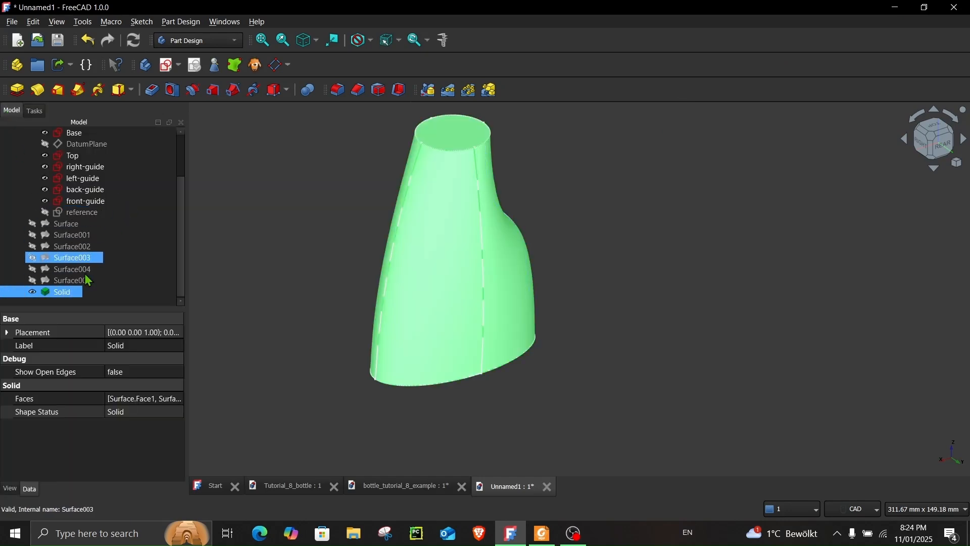
pyautogui.click(180, 22)
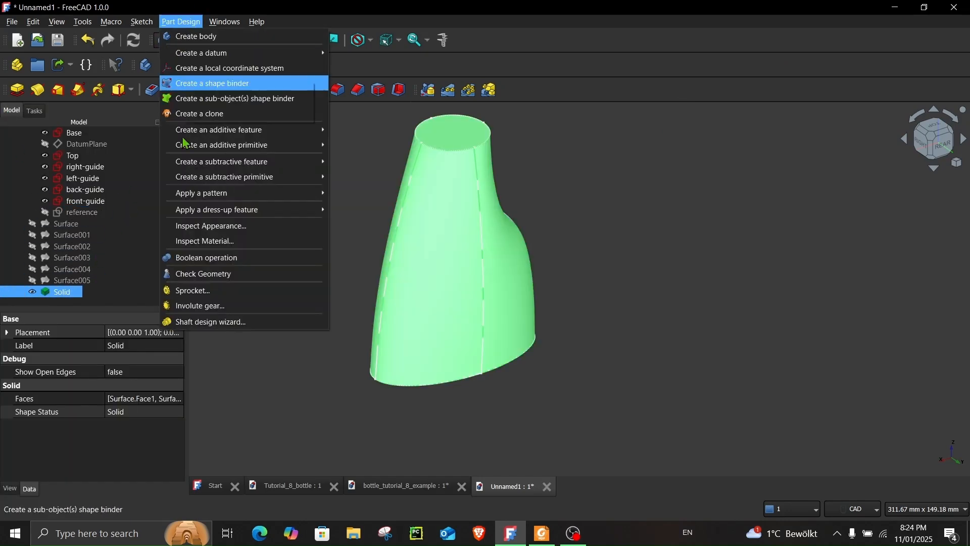
pyautogui.click(203, 273)
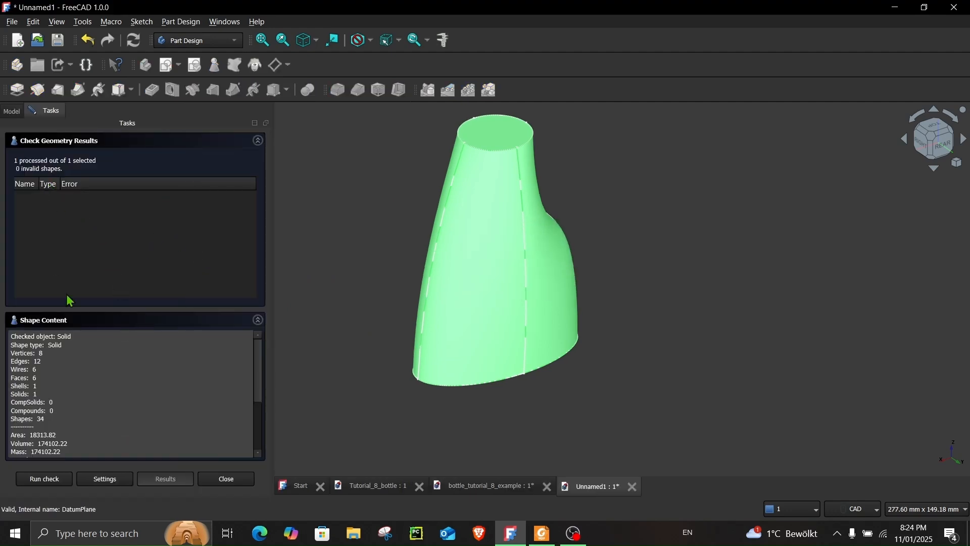
pyautogui.click(115, 483)
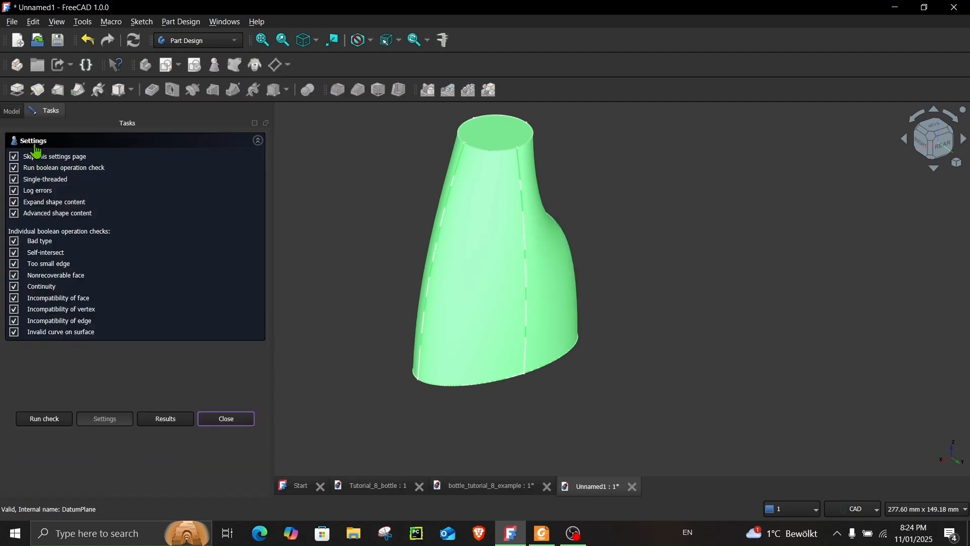
pyautogui.click(226, 419)
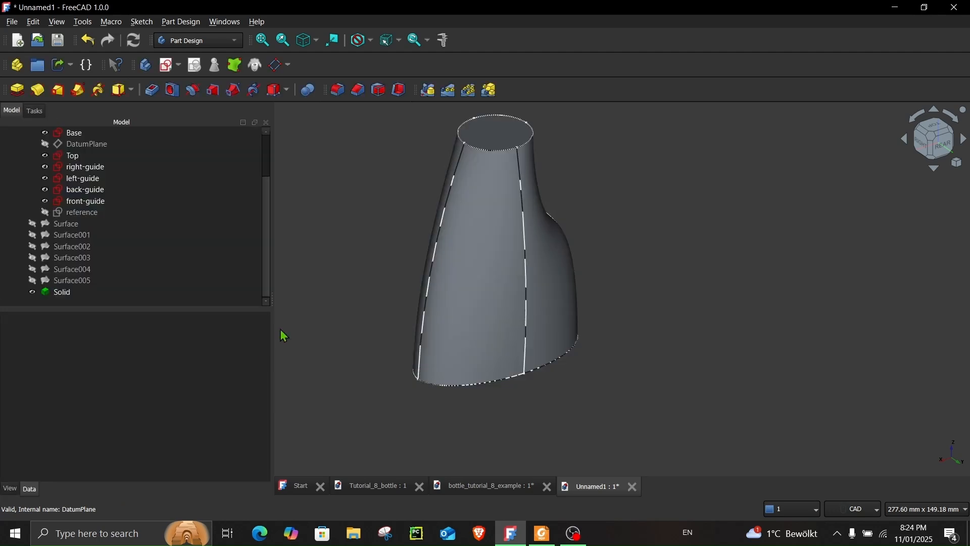
pyautogui.click(66, 281)
# Move the Solid into the Body as its base feature.
pyautogui.moveTo(346, 227); pyautogui.dragTo(376, 305, button='middle')
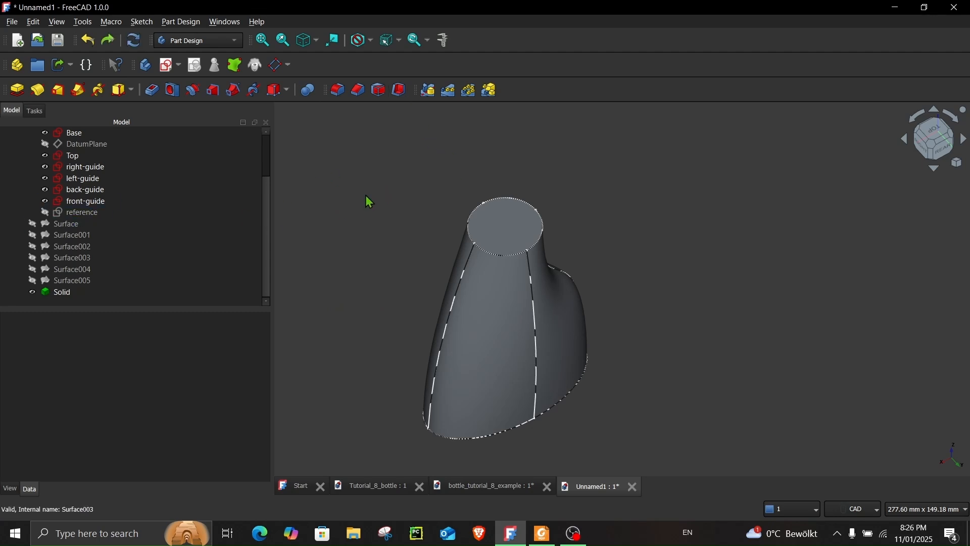
pyautogui.click(59, 293)
pyautogui.moveTo(58, 293); pyautogui.dragTo(72, 178)
pyautogui.moveTo(271, 218); pyautogui.dragTo(267, 168)
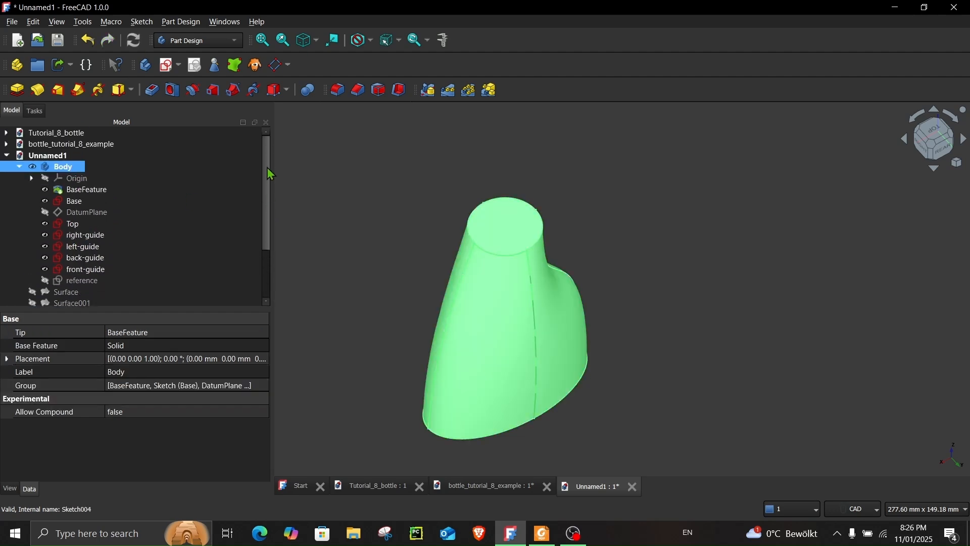
pyautogui.click(84, 189)
pyautogui.click(49, 164)
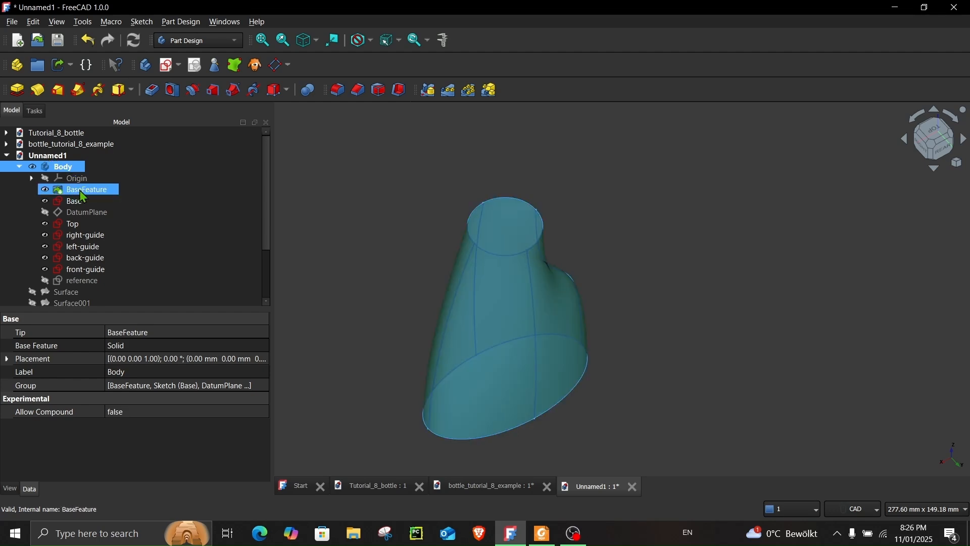
pyautogui.click(367, 201)
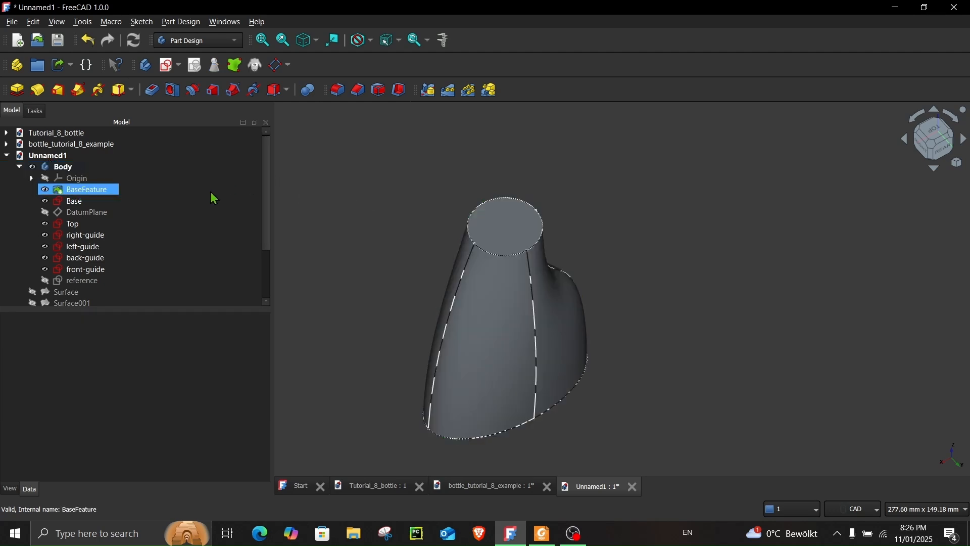
# Try a 2 mm inward Thickness on the base feature, opening the bottle's top face, with Skin mode and Arc joins.
pyautogui.click(399, 91)
pyautogui.click(490, 231)
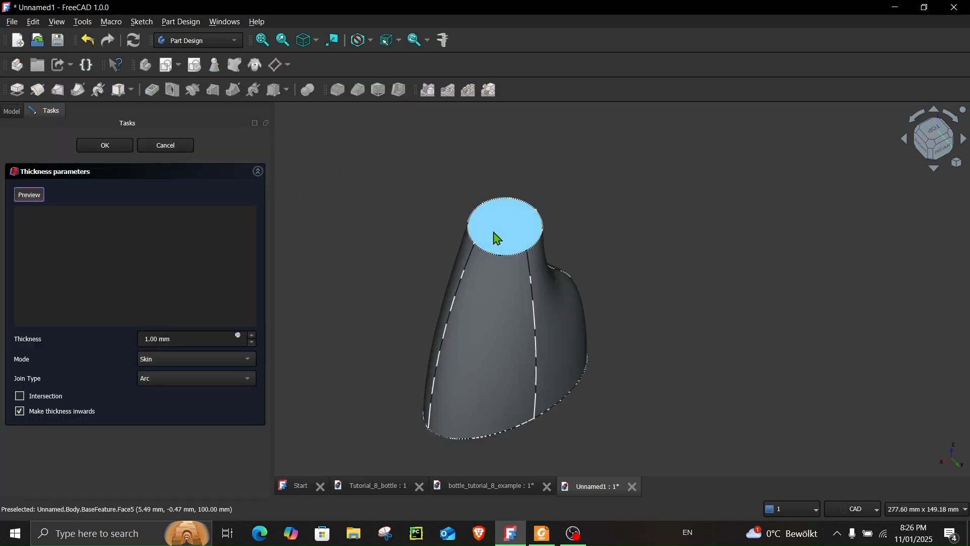
pyautogui.click(193, 339)
pyautogui.write('2')
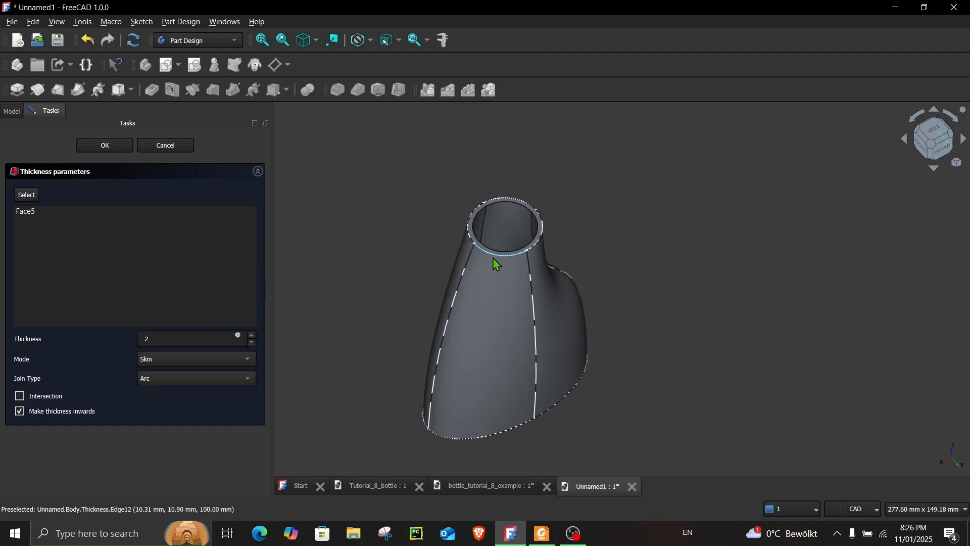
pyautogui.moveTo(492, 258); pyautogui.dragTo(449, 368, button='middle')
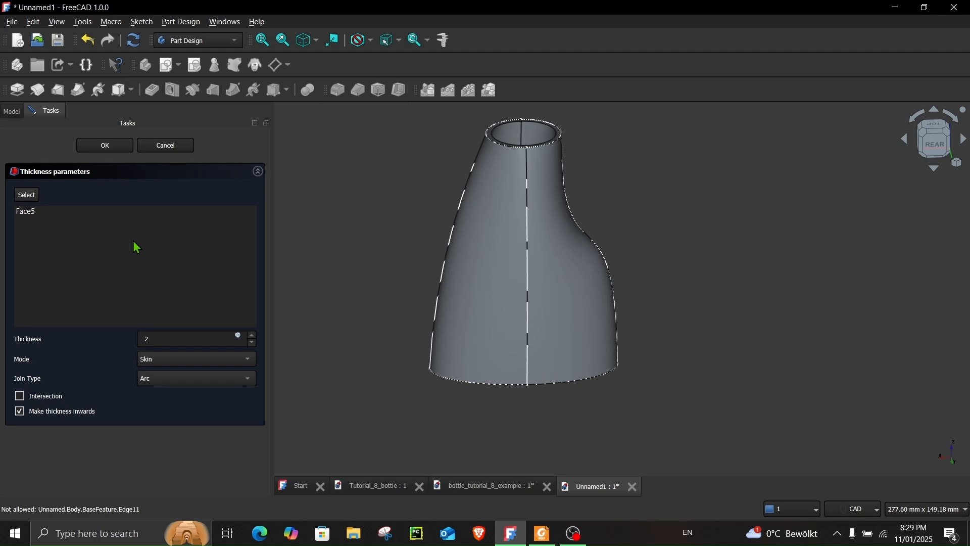
pyautogui.click(174, 148)
# Hide the Body's BaseFeature and show the Solid in its place.
pyautogui.scroll(-2, 158, 186)
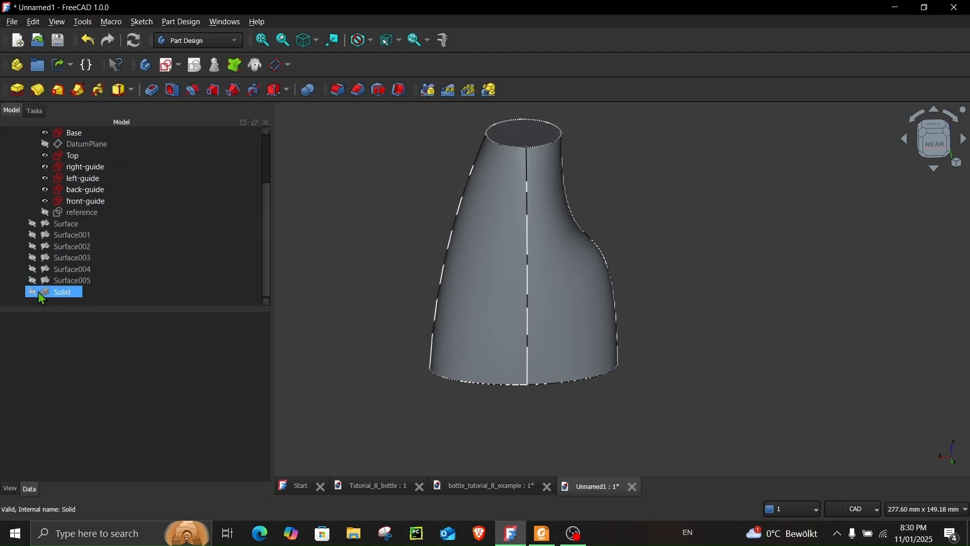
pyautogui.scroll(2, 46, 228)
pyautogui.click(45, 190)
pyautogui.click(44, 189)
pyautogui.scroll(-2, 50, 212)
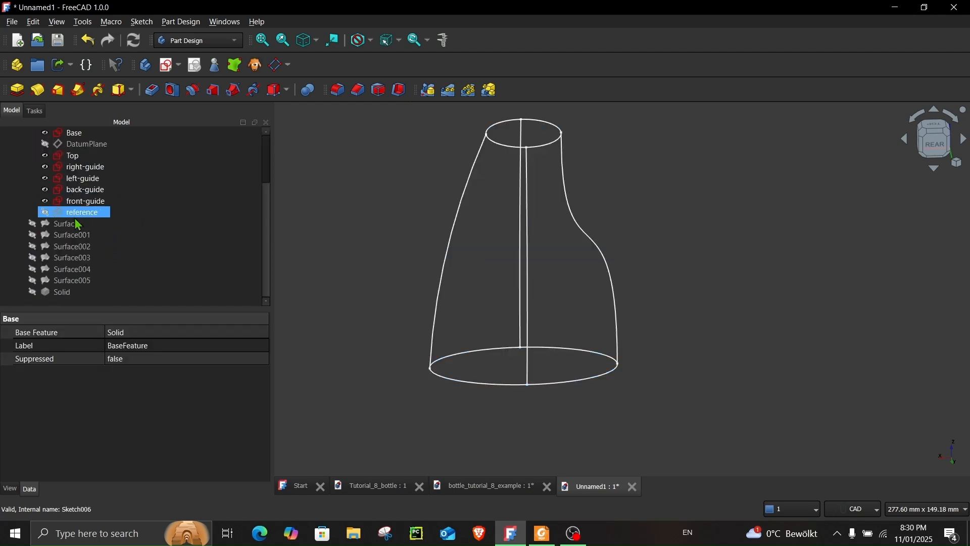
pyautogui.click(62, 292)
pyautogui.click(390, 238)
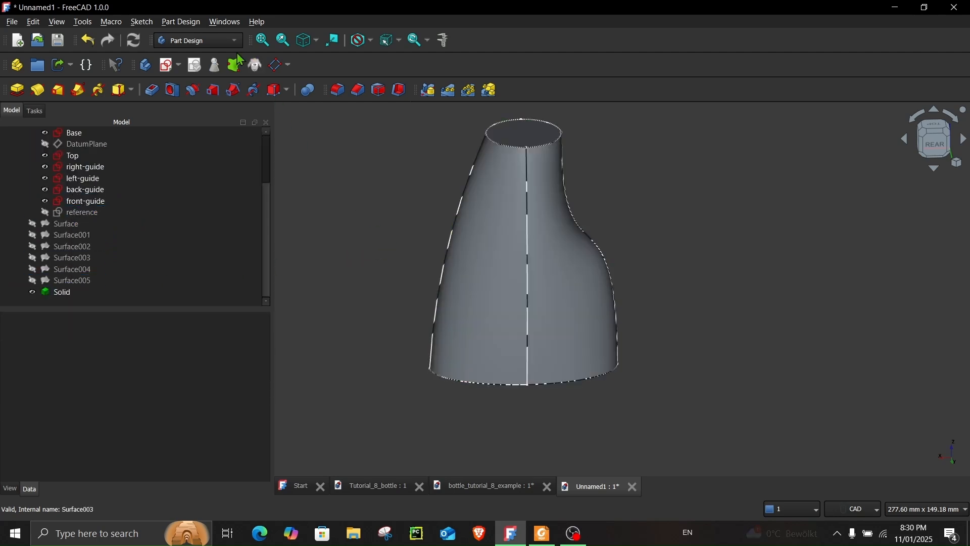
# Create a clone of the Solid in the Draft workbench.
pyautogui.click(222, 42)
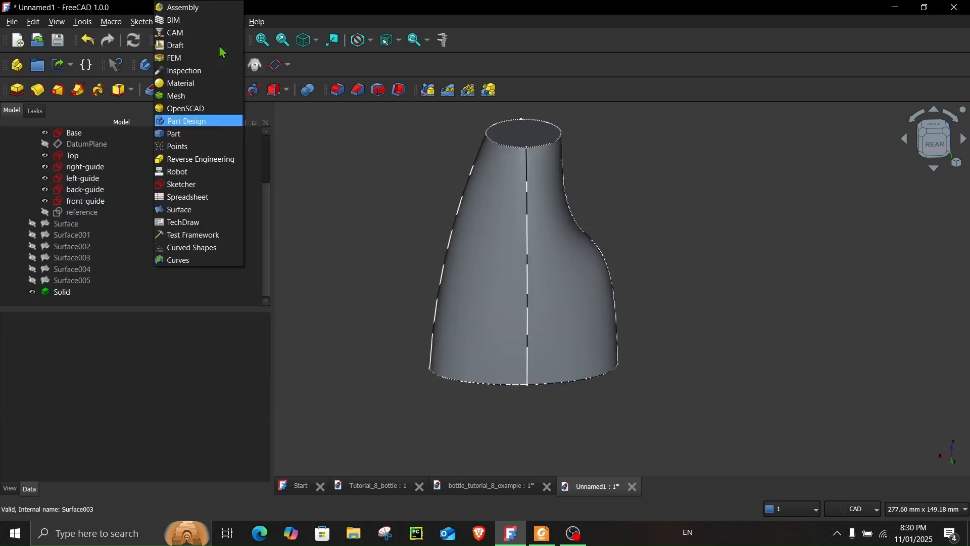
pyautogui.click(191, 47)
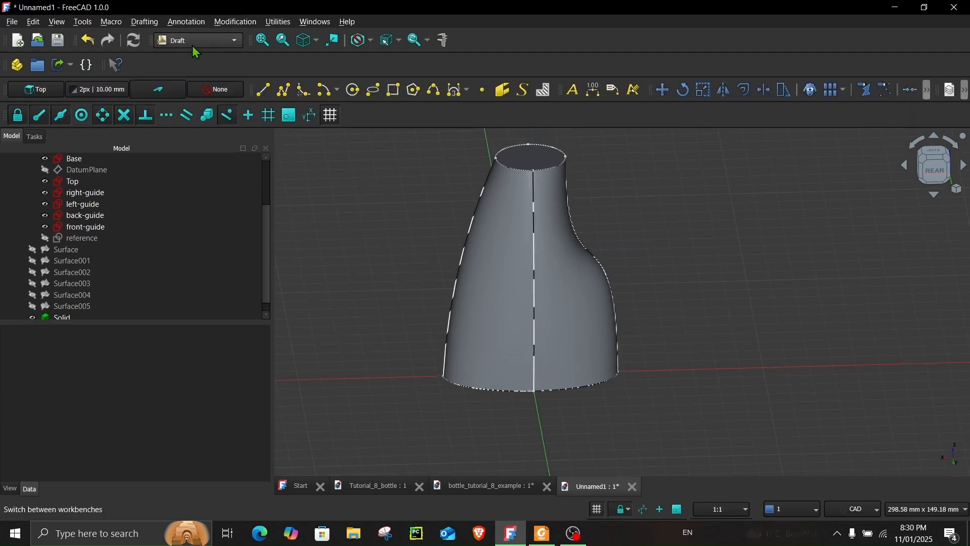
pyautogui.click(80, 295)
pyautogui.click(64, 307)
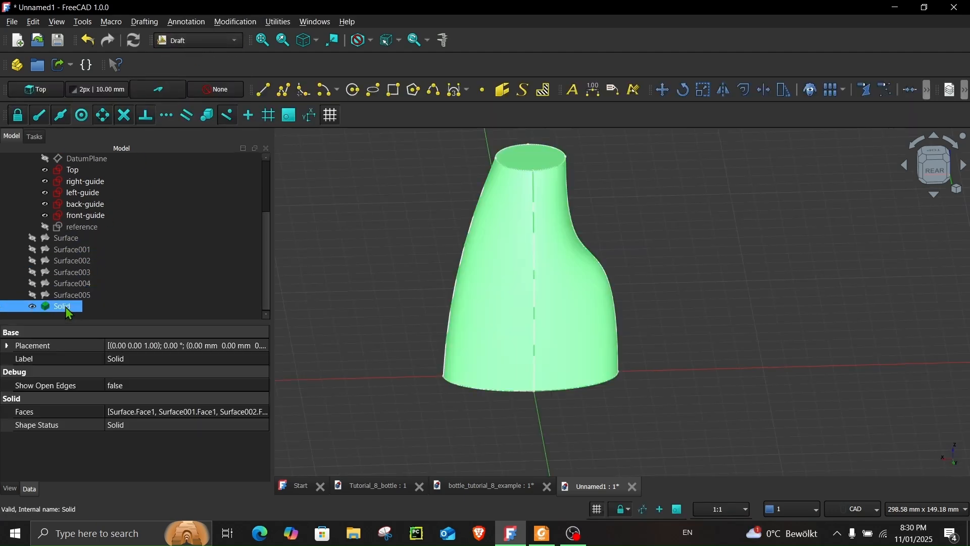
pyautogui.click(810, 91)
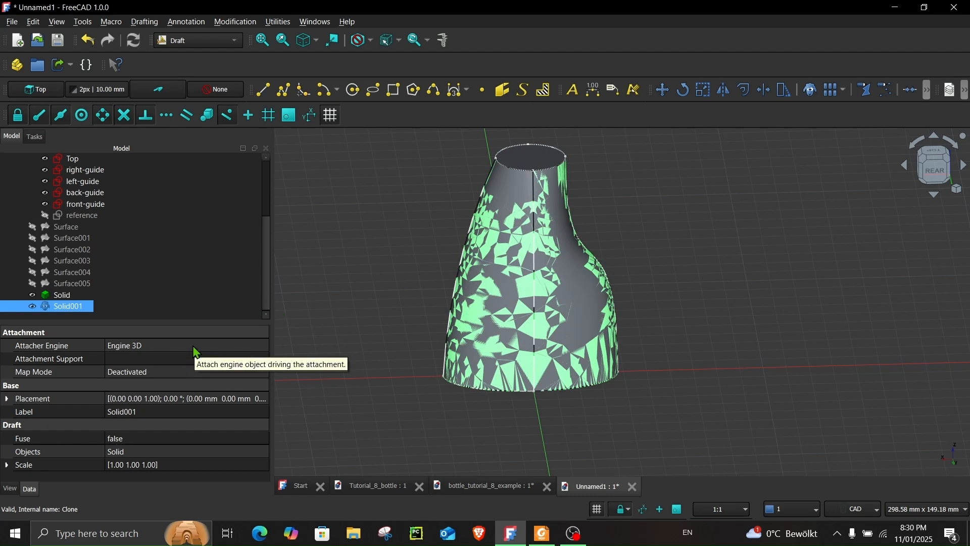
# Copy the bounding-box scale expression from the thickness page of the Foxit Reader PDF and return to FreeCAD.
pyautogui.click(542, 534)
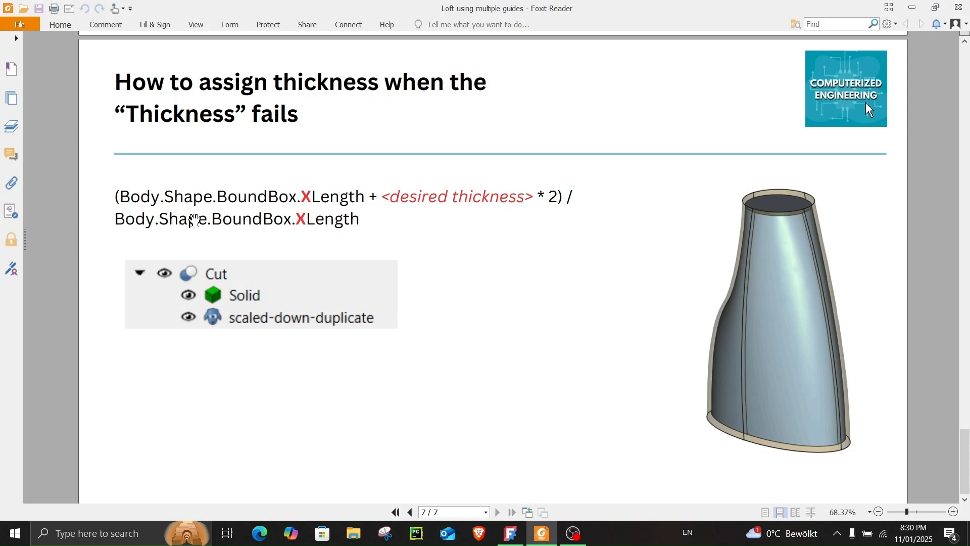
pyautogui.moveTo(113, 196); pyautogui.dragTo(392, 227)
pyautogui.hotkey('ctrl', 'c')
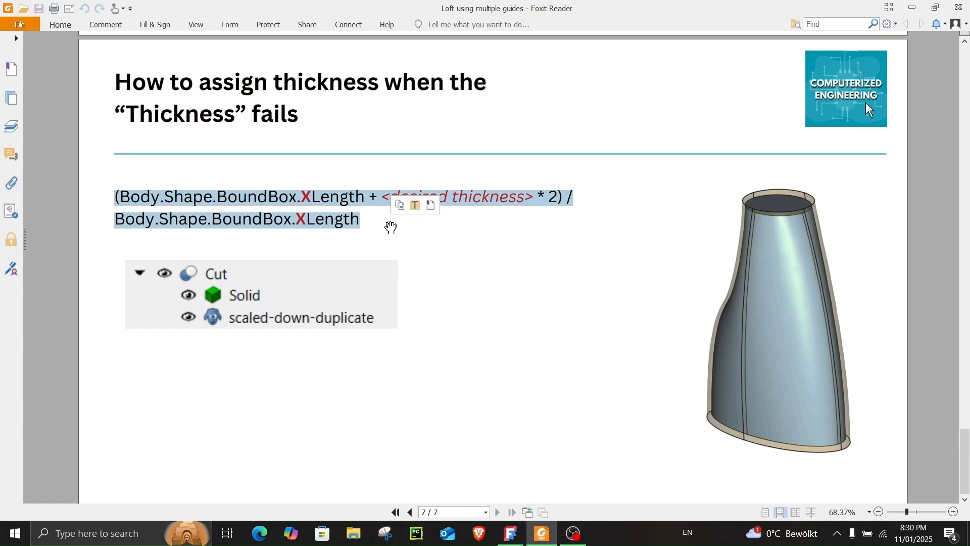
pyautogui.click(912, 7)
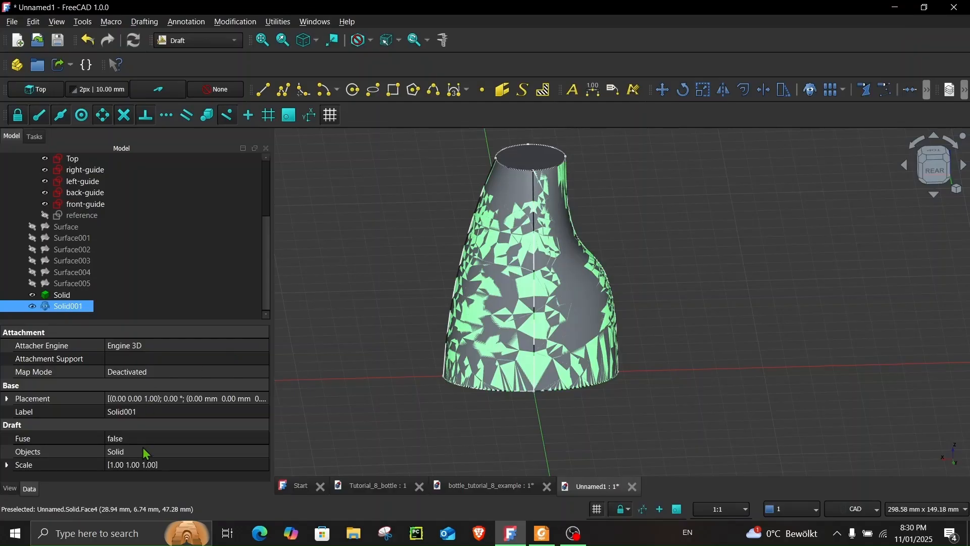
# Set the clone's x scale to the expression (Body.Shape.BoundBox.XLength - 2 * 2) / Body.Shape.BoundBox.XLength.
pyautogui.click(7, 465)
pyautogui.scroll(-1, 157, 450)
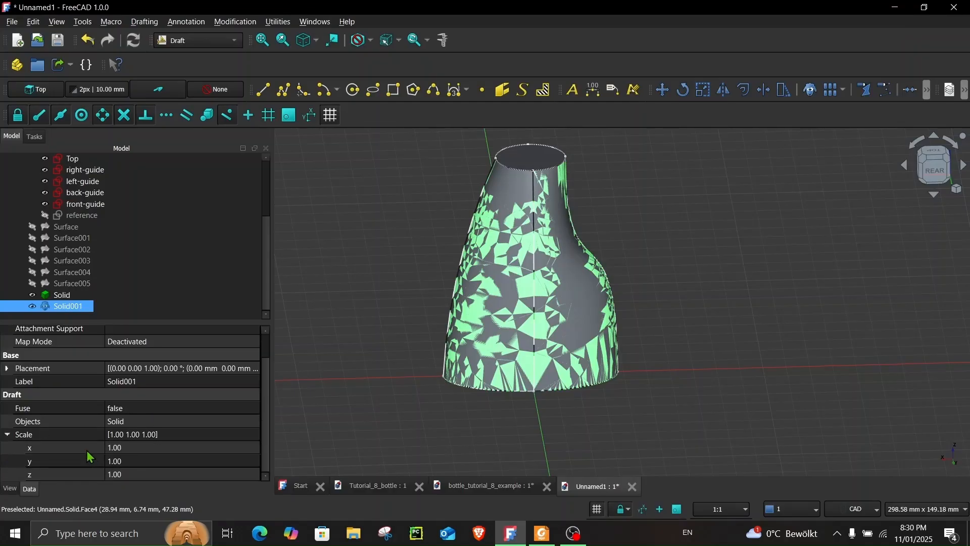
pyautogui.click(148, 448)
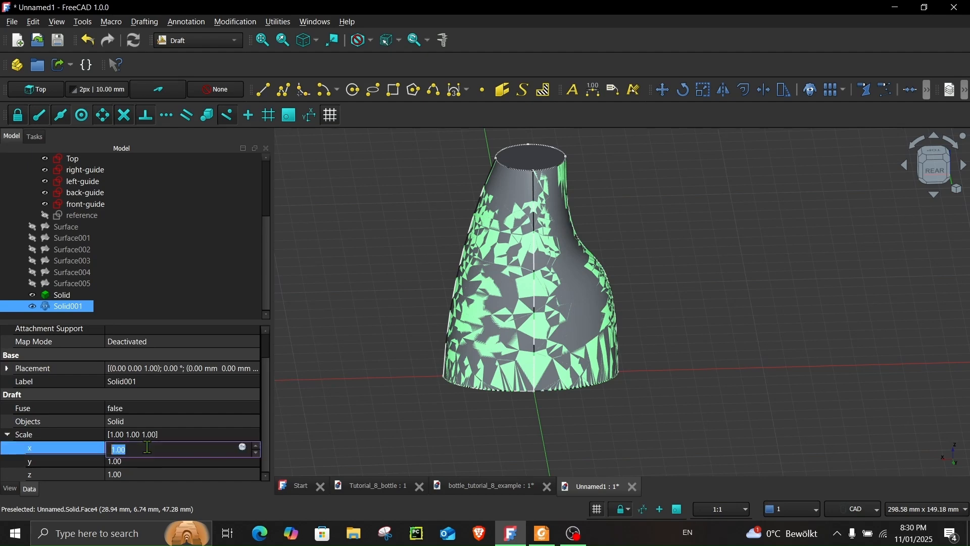
pyautogui.click(243, 448)
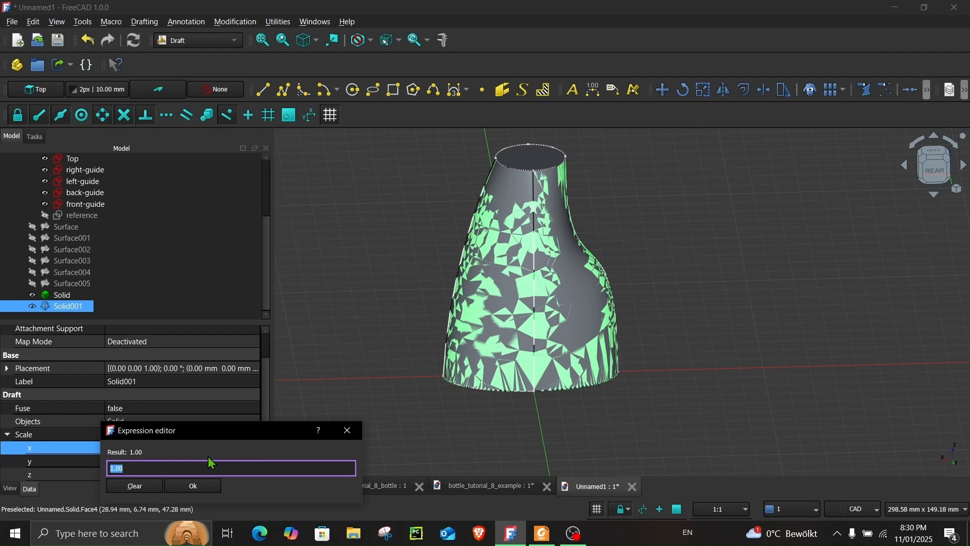
pyautogui.hotkey('ctrl', 'v')
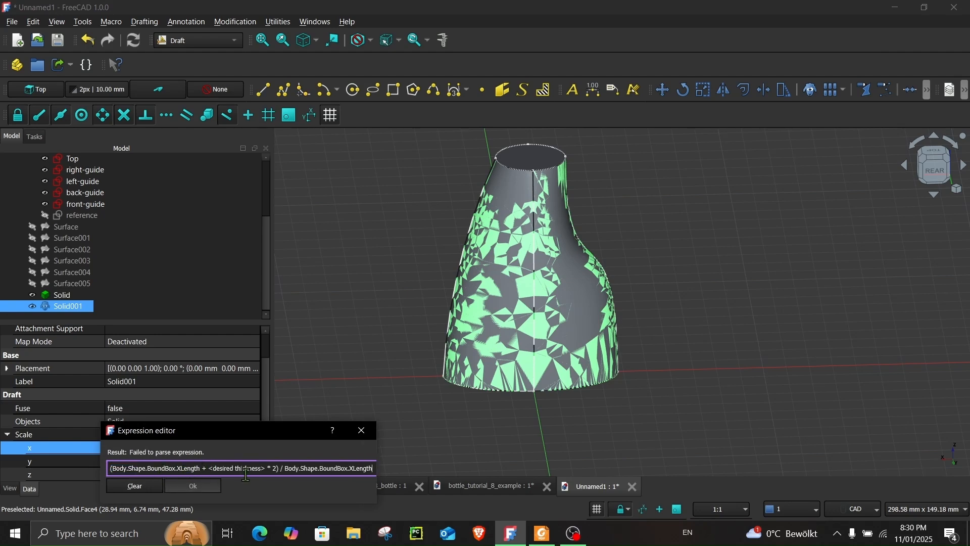
pyautogui.moveTo(211, 469); pyautogui.dragTo(255, 465)
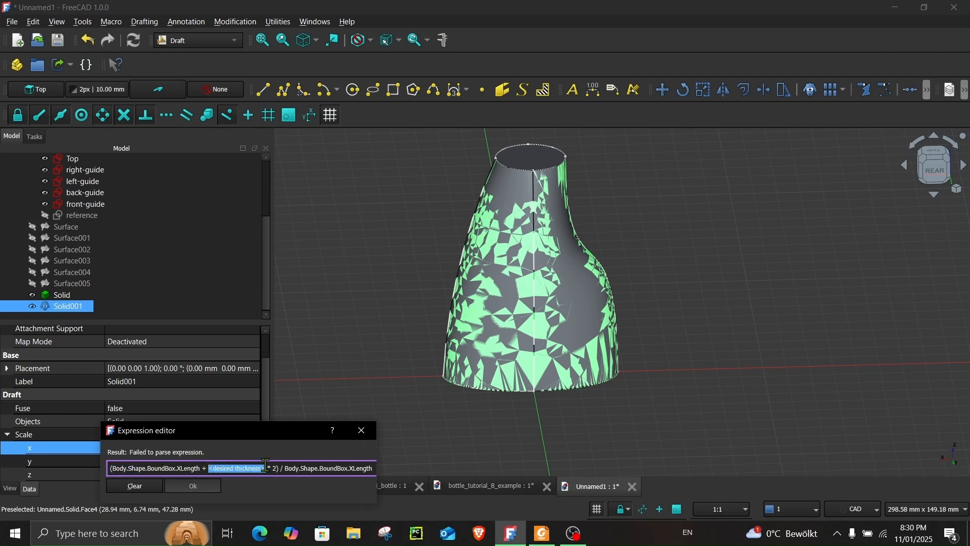
pyautogui.write('2')
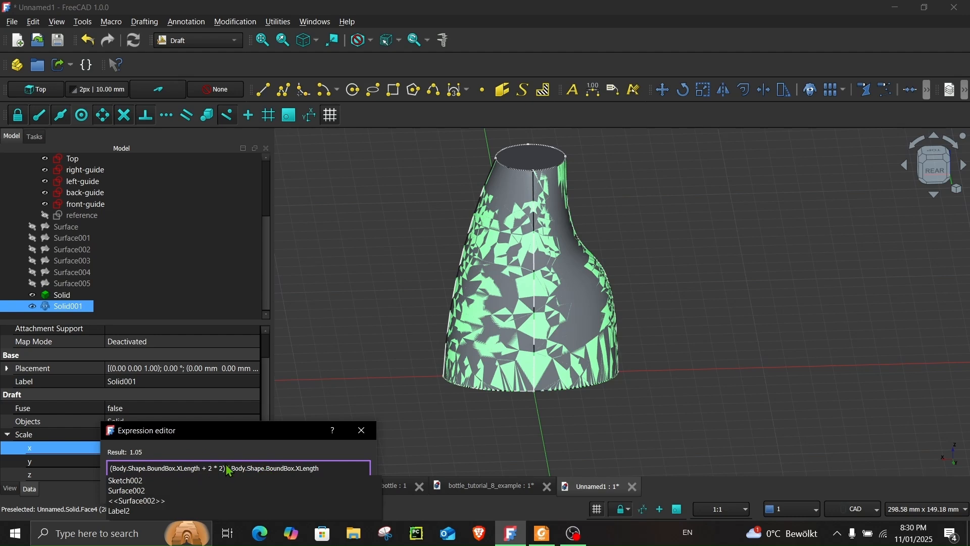
pyautogui.click(333, 464)
pyautogui.moveTo(238, 431); pyautogui.dragTo(275, 399)
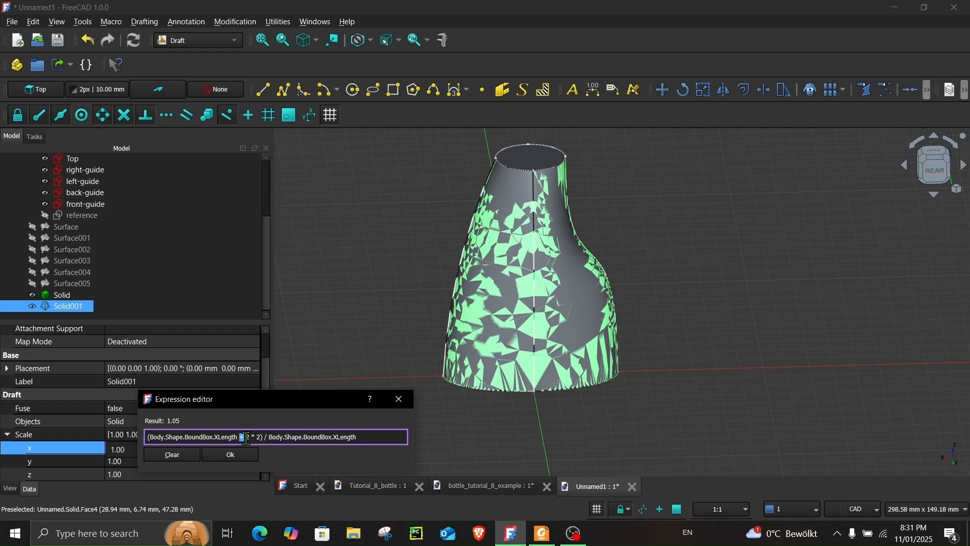
pyautogui.write('-')
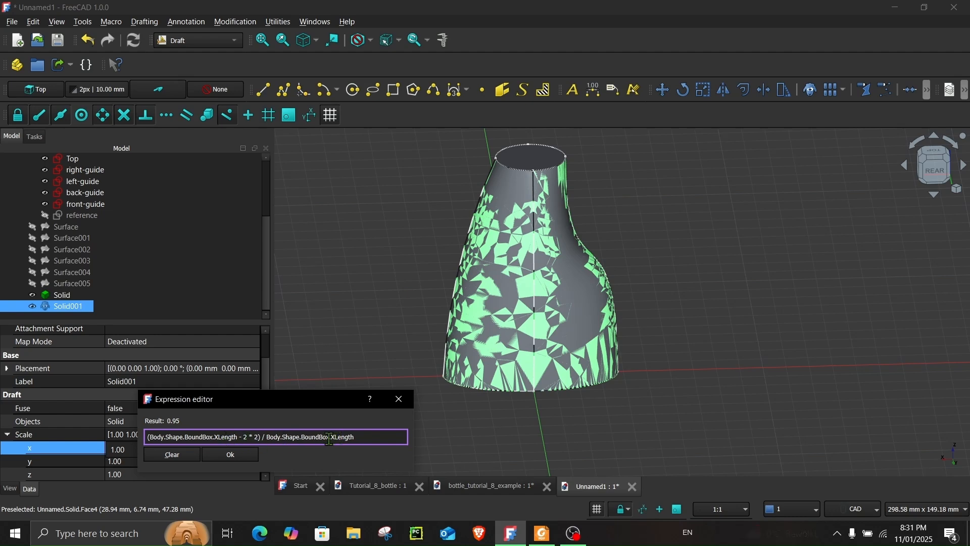
pyautogui.click(232, 455)
# Set the clone's y scale to the expression (Body.Shape.BoundBox.YLength - 2 * 2) / Body.Shape.BoundBox.YLength.
pyautogui.click(166, 464)
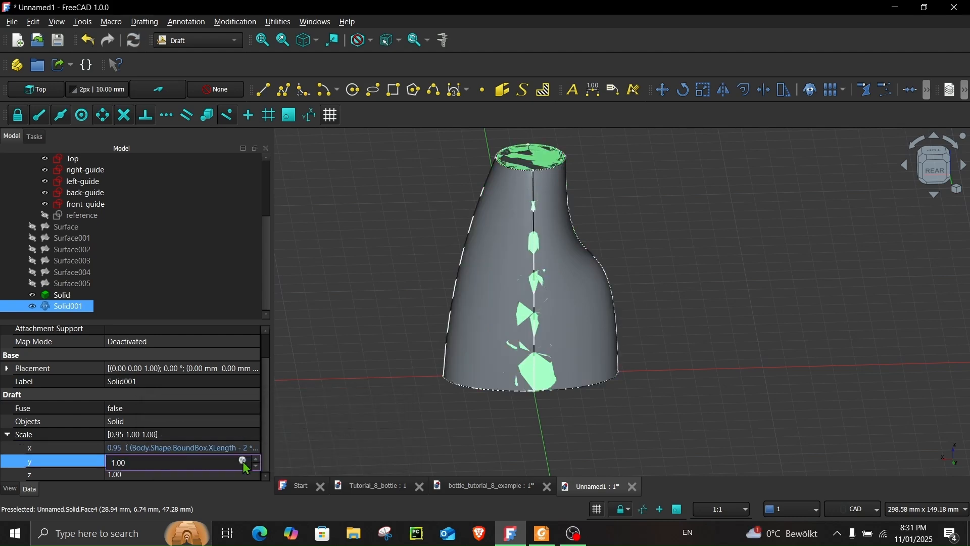
pyautogui.press('=')
pyautogui.write('(Body.Shape.BoundBox.XLength + <desired thickness> * 2) / Body.Shape.BoundBox.XLength')
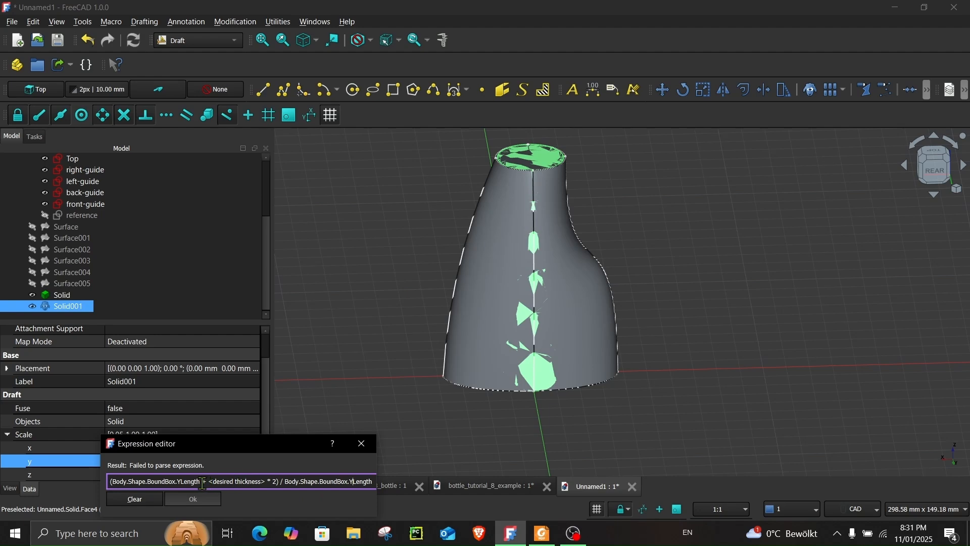
pyautogui.moveTo(202, 482); pyautogui.dragTo(249, 484)
pyautogui.write('-2')
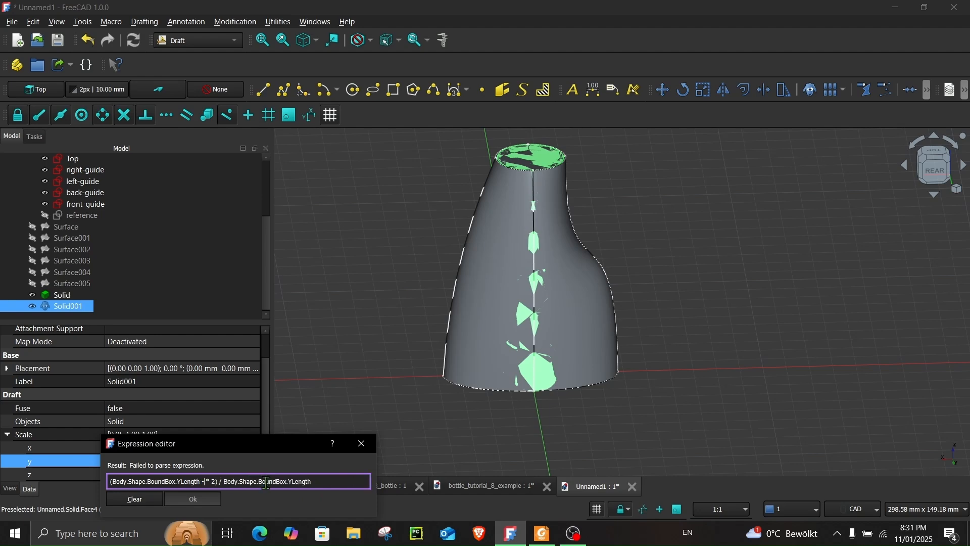
pyautogui.click(186, 499)
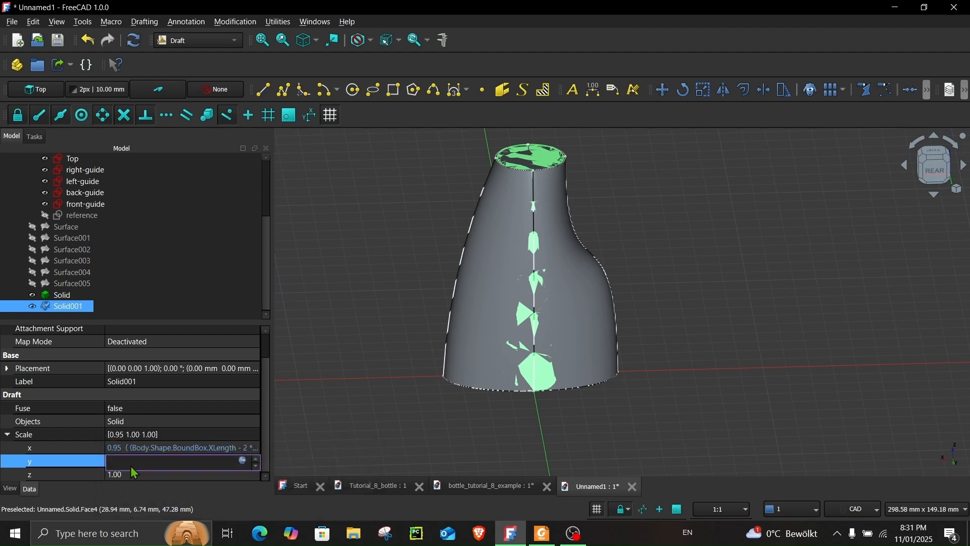
# Set the clone's z scale to the expression (Body.Shape.BoundBox.ZLength - 2 * 2) / Body.Shape.BoundBox.ZLength.
pyautogui.click(150, 475)
pyautogui.click(243, 474)
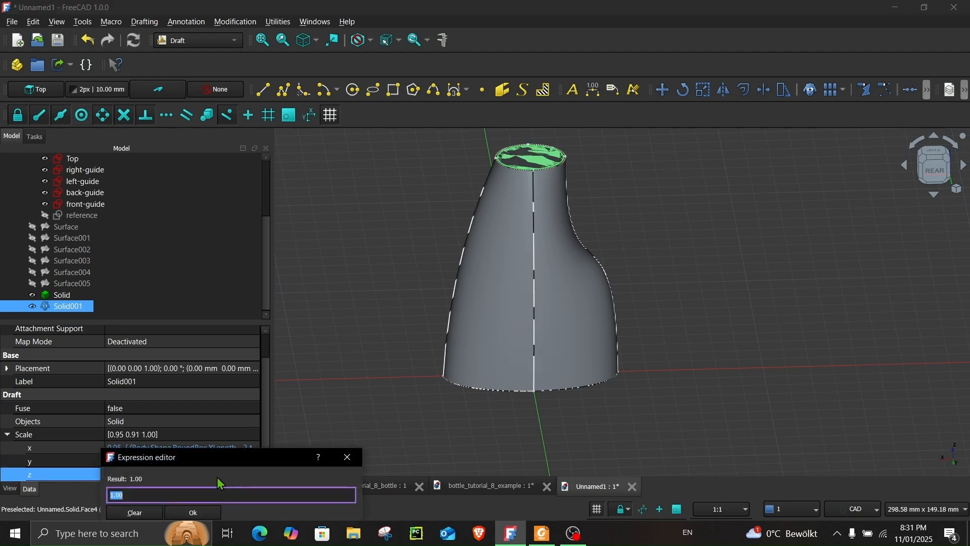
pyautogui.write('(Body.Shape.BoundBox.XLength + <desired thickness> * 2) / Body.Shape.BoundBox.XLength')
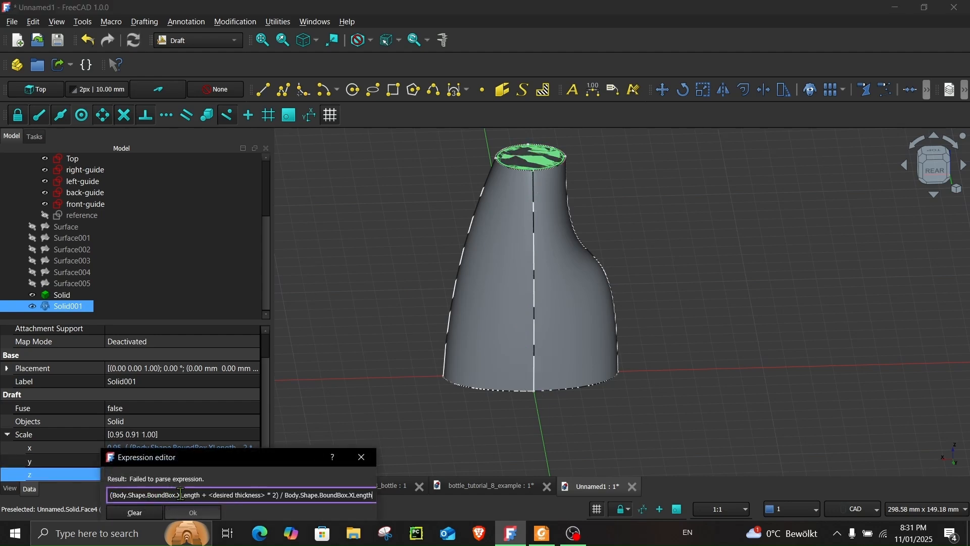
pyautogui.write('Z')
pyautogui.moveTo(208, 495); pyautogui.dragTo(266, 496)
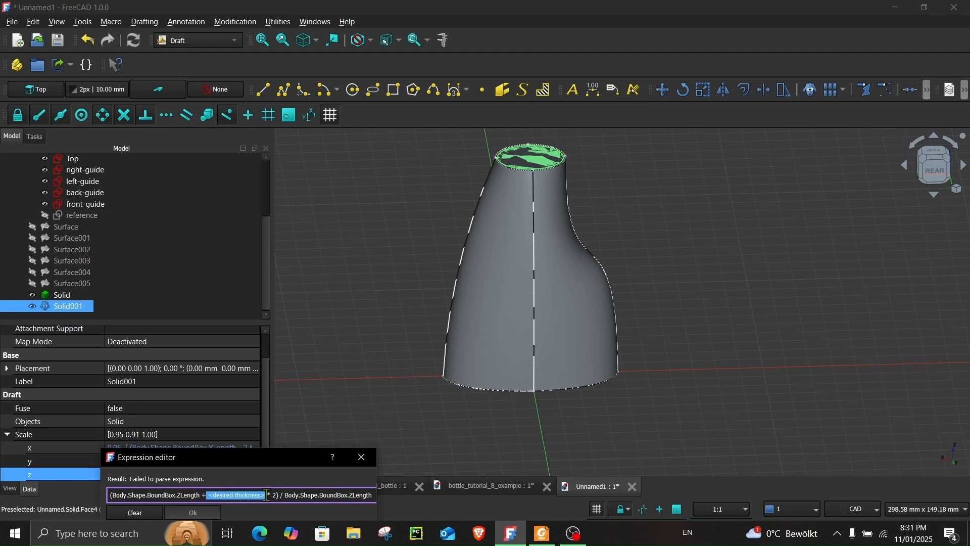
pyautogui.press('BackSpace')
pyautogui.press('BackSpace')
pyautogui.press('BackSpace')
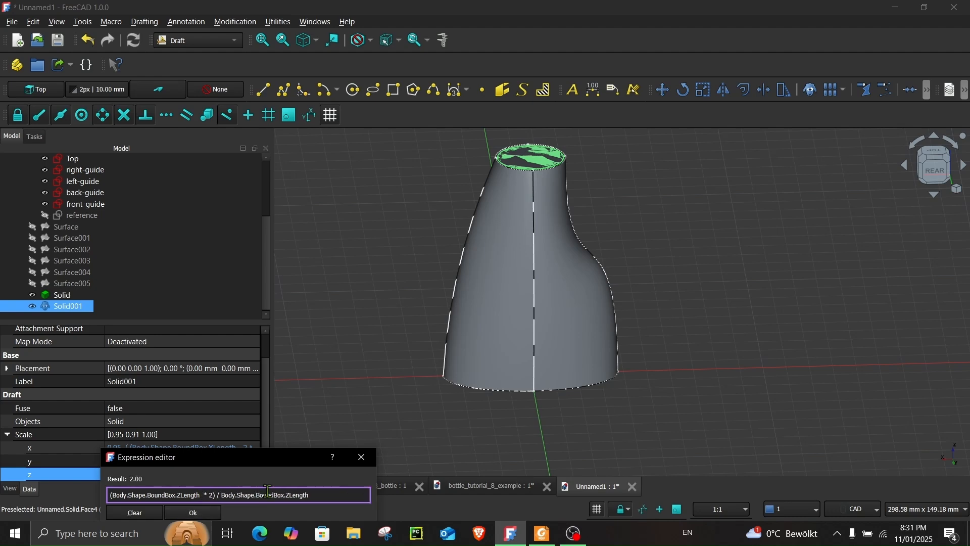
pyautogui.write('-2')
pyautogui.click(198, 514)
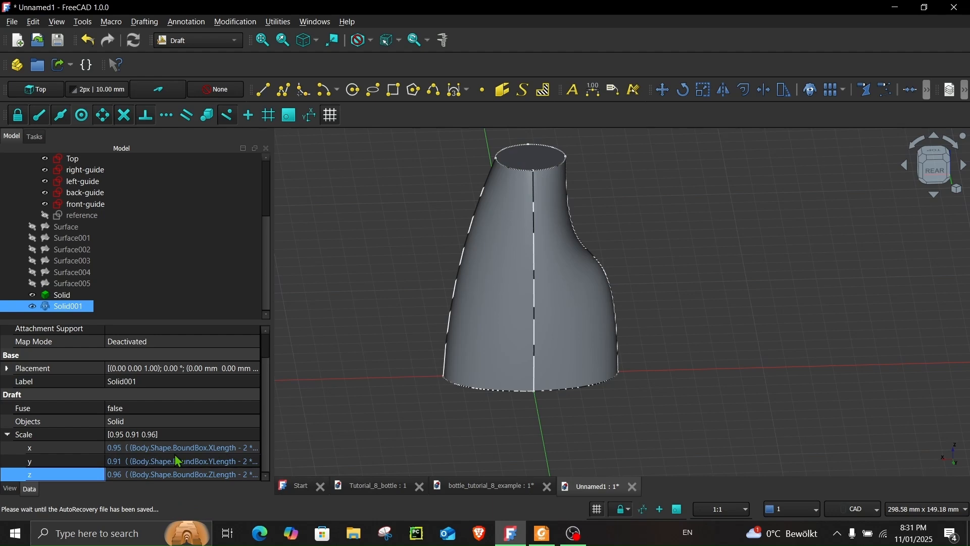
# Switch to the Part workbench and compare the Solid with its scaled clone in the rear view.
pyautogui.click(197, 40)
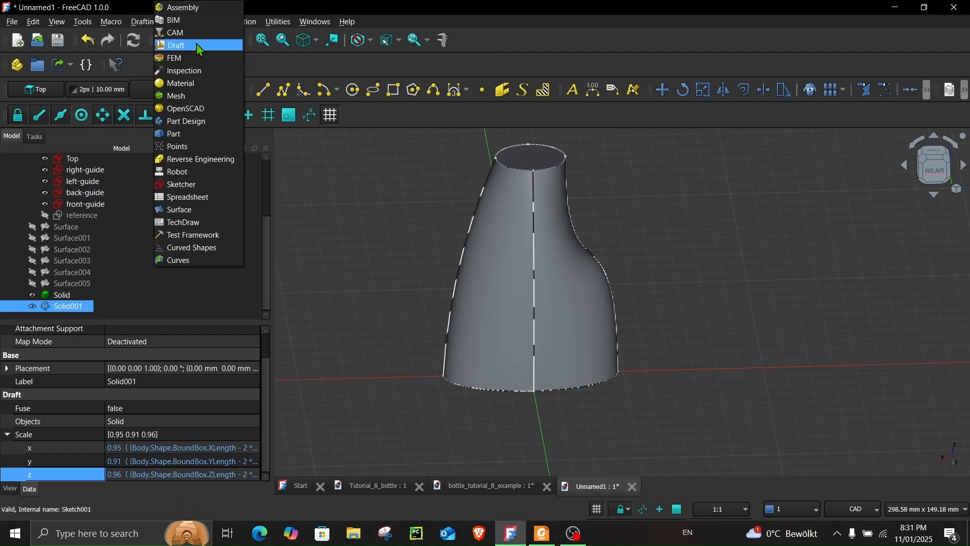
pyautogui.click(180, 135)
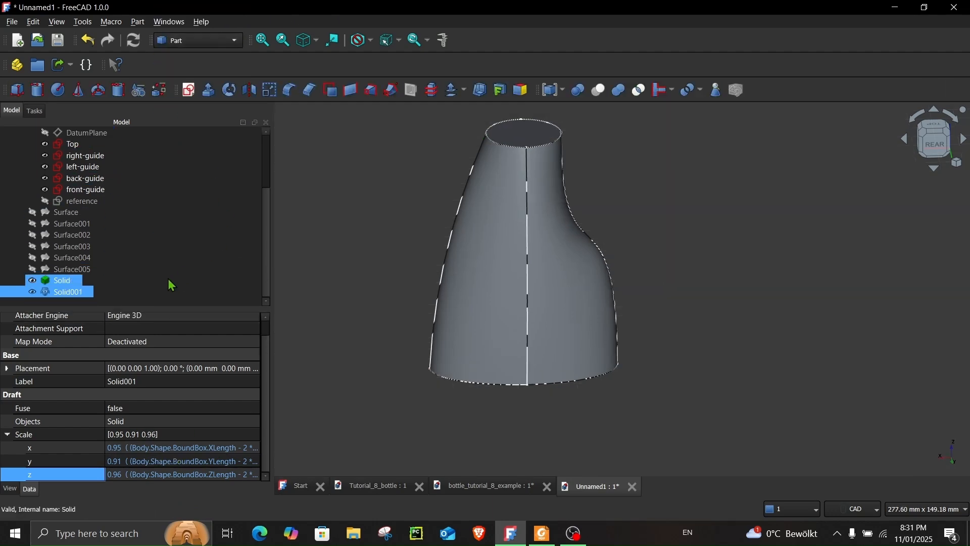
pyautogui.click(379, 277)
pyautogui.click(58, 292)
pyautogui.click(61, 280)
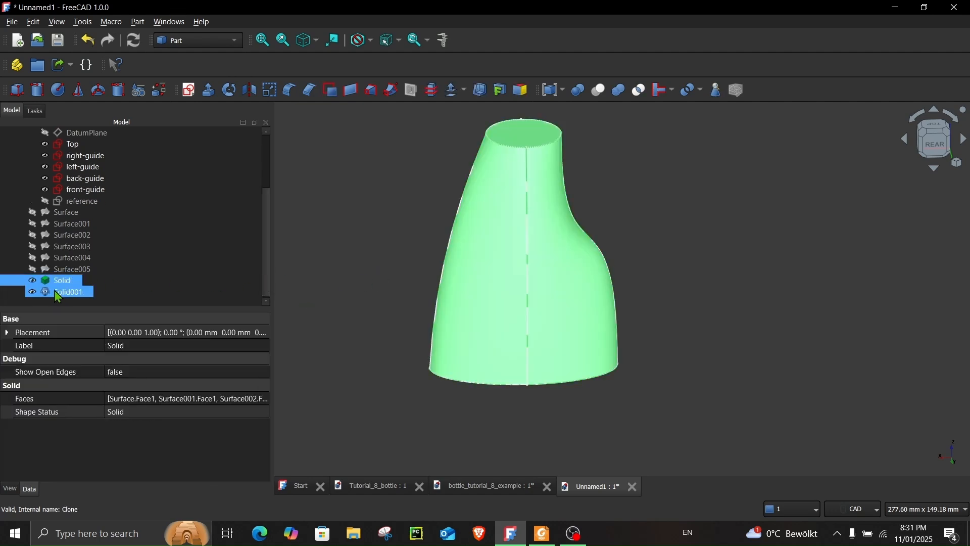
pyautogui.click(934, 144)
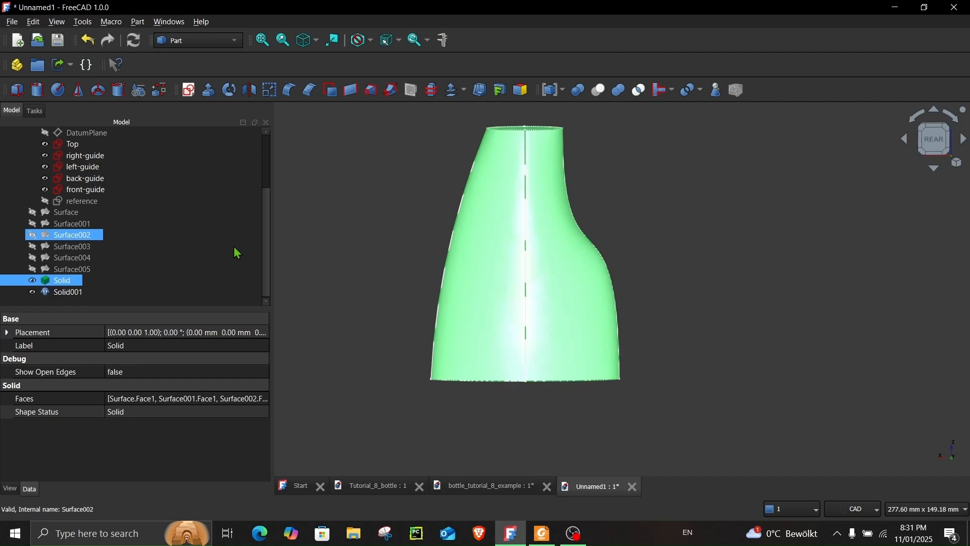
pyautogui.keyDown('ctrl'); pyautogui.click(65, 292); pyautogui.keyUp('ctrl')
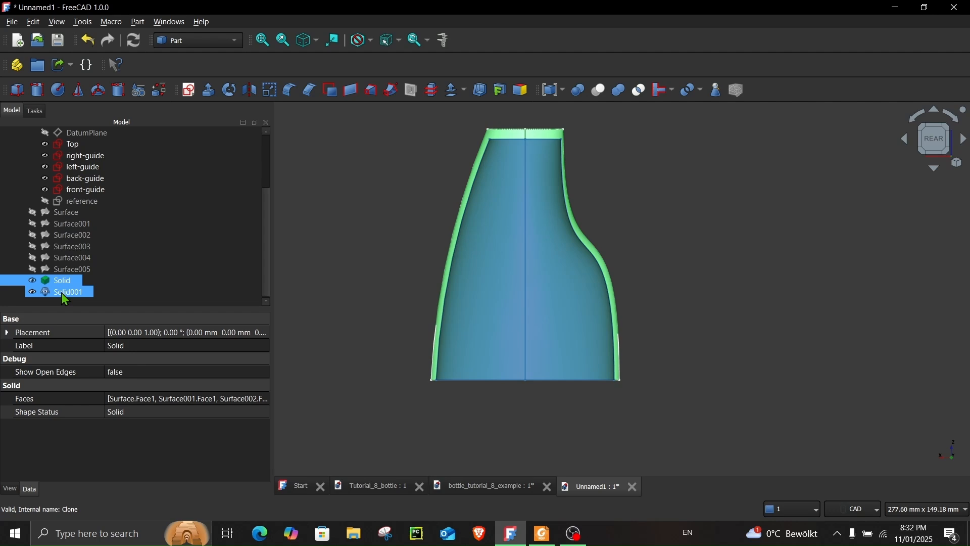
# Set the scaled clone's z position to 2 mm and check its fit inside the Solid.
pyautogui.click(62, 294)
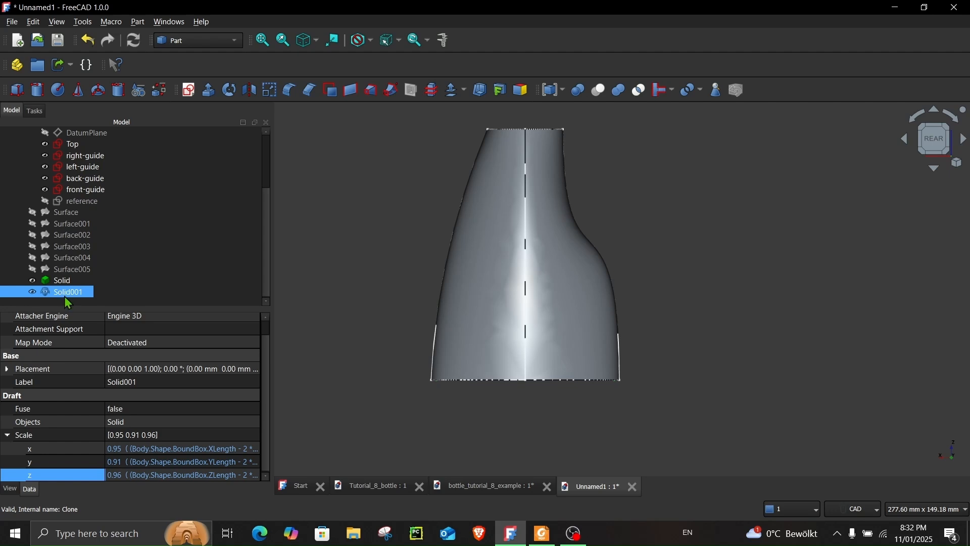
pyautogui.click(7, 370)
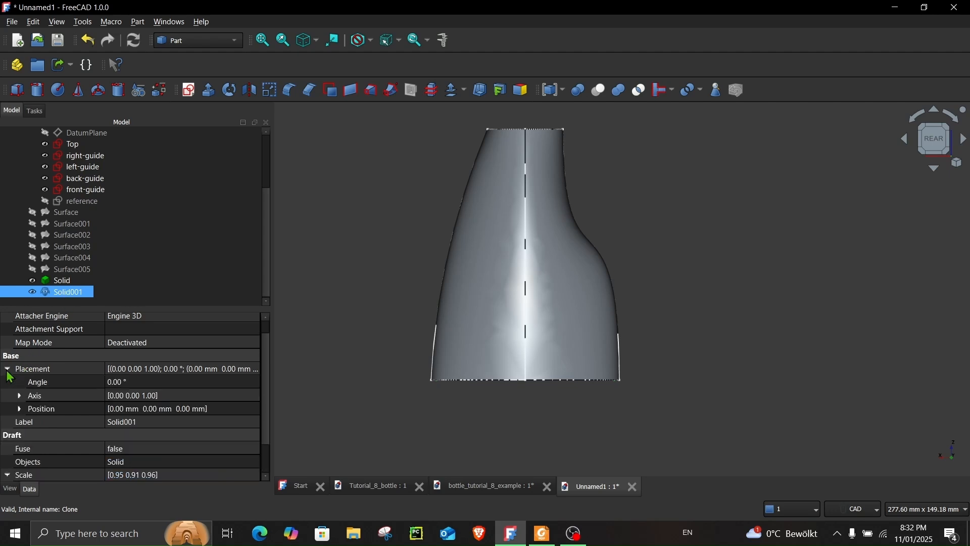
pyautogui.click(20, 410)
pyautogui.click(173, 449)
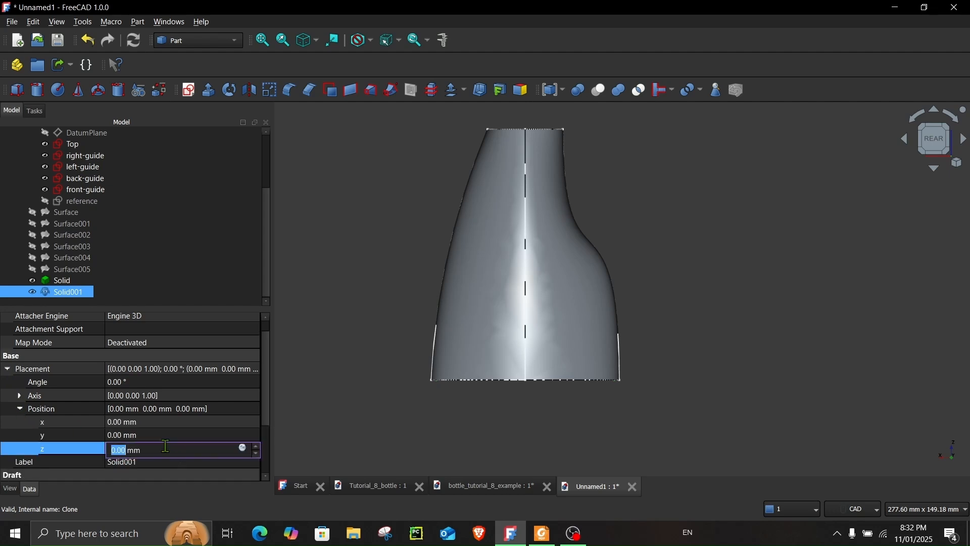
pyautogui.write('2')
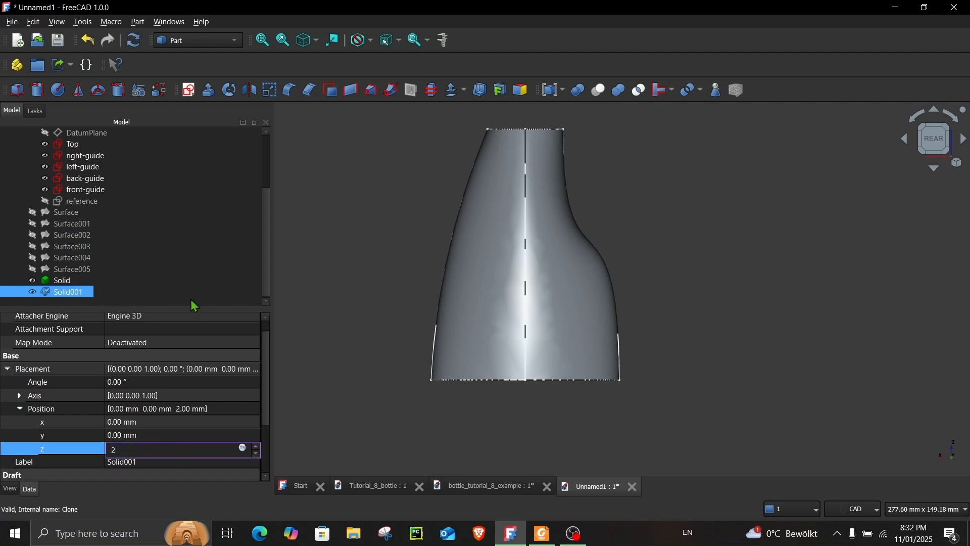
pyautogui.click(61, 281)
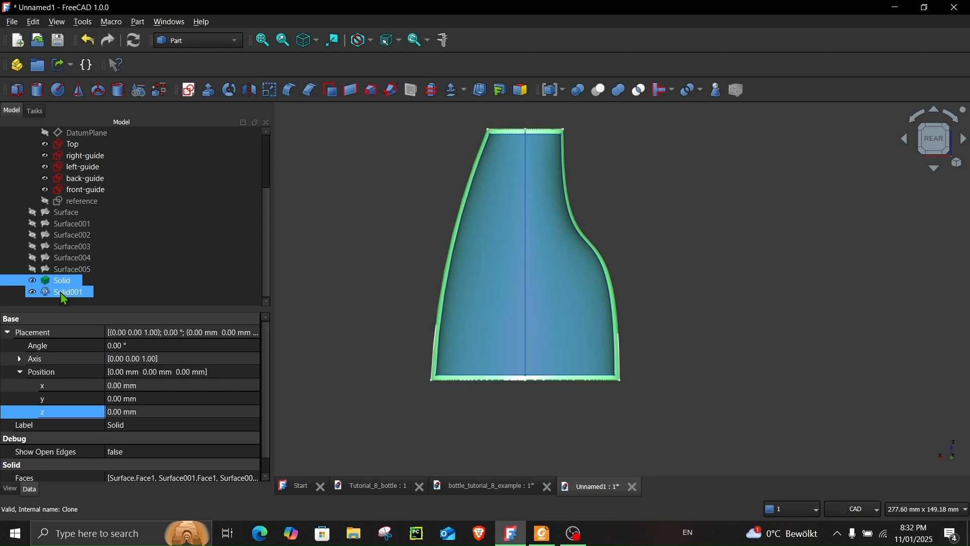
# Rename the scaled clone Solid001 as scaled-down-clone.
pyautogui.rightClick(65, 298)
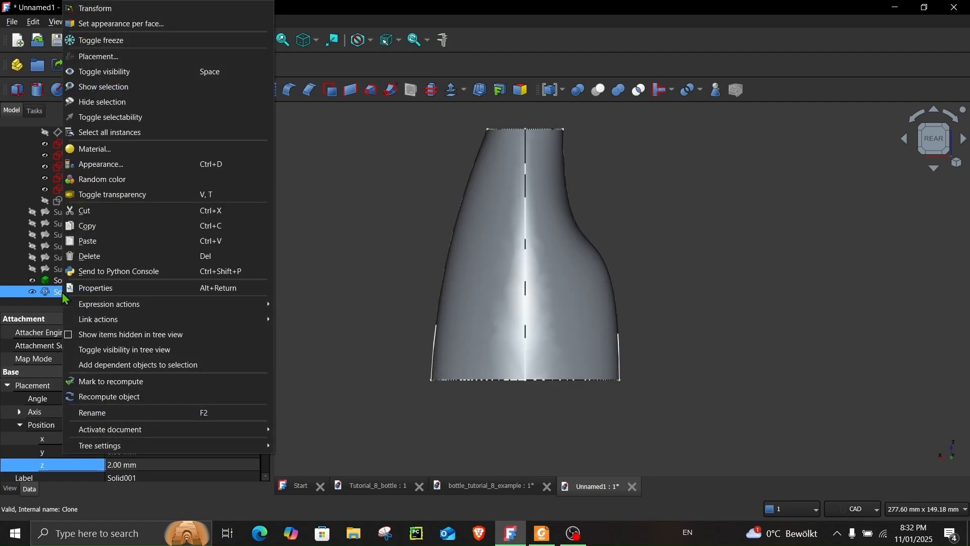
pyautogui.click(101, 420)
pyautogui.write('scaled')
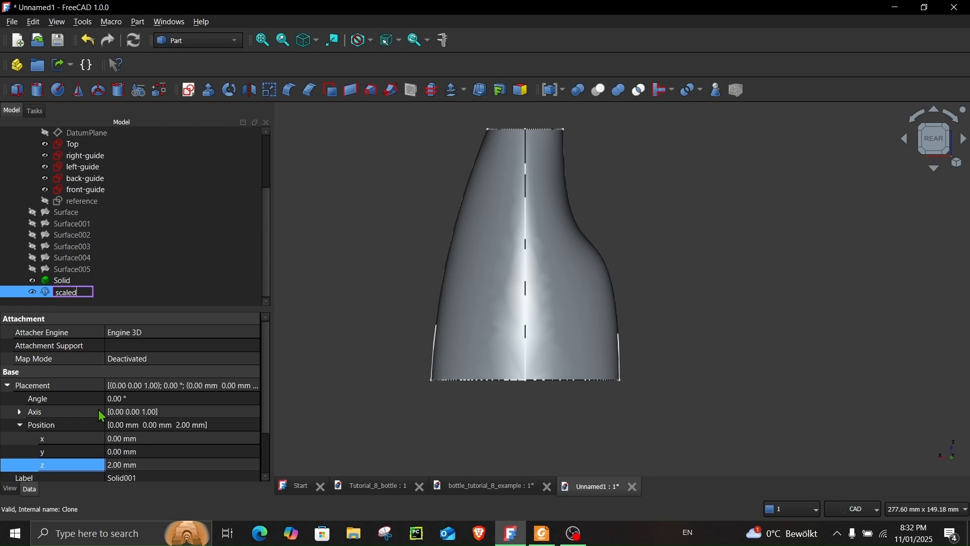
pyautogui.write('-down')
pyautogui.write('-clone')
pyautogui.press('Return')
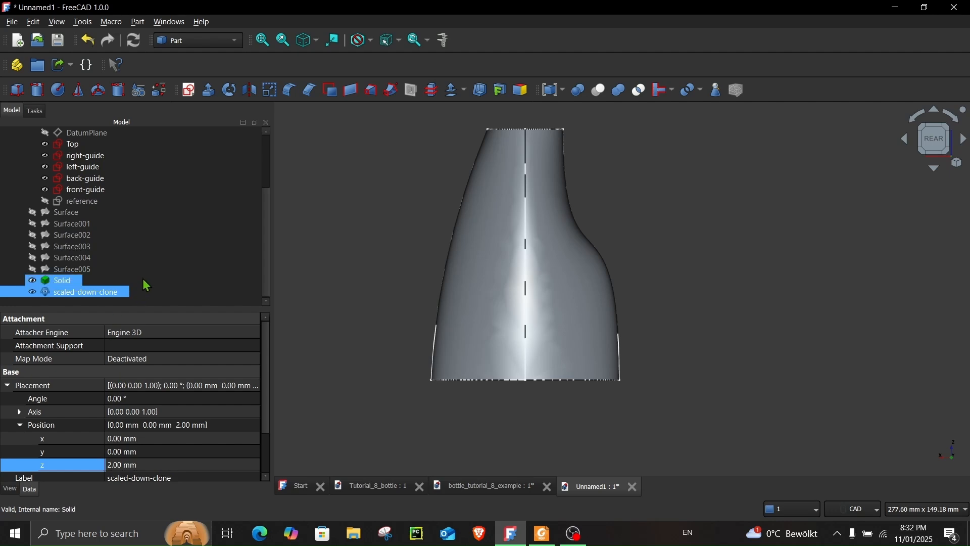
# Subtract the scaled-down-clone from the Solid with a Boolean Cut and dismiss the exception message.
pyautogui.click(64, 285)
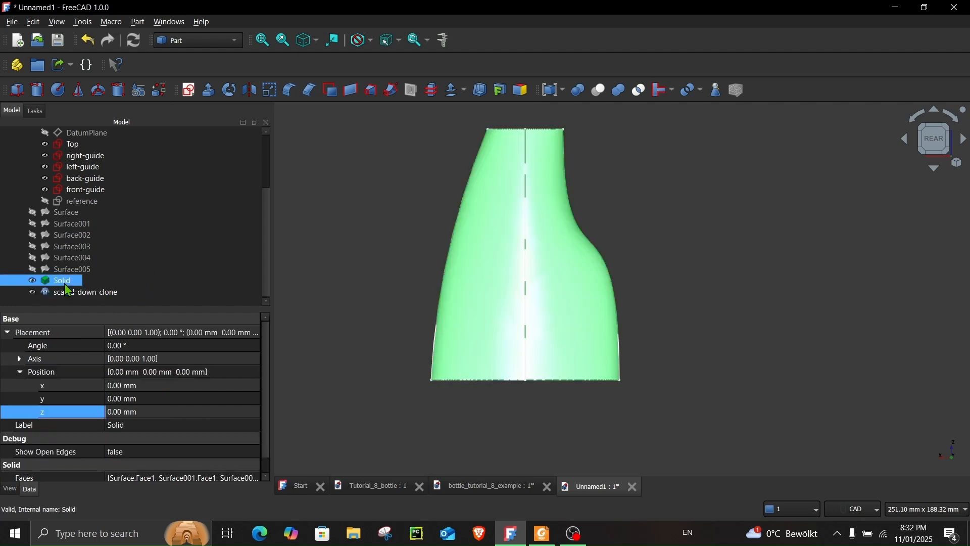
pyautogui.keyDown('ctrl'); pyautogui.click(69, 292); pyautogui.keyUp('ctrl')
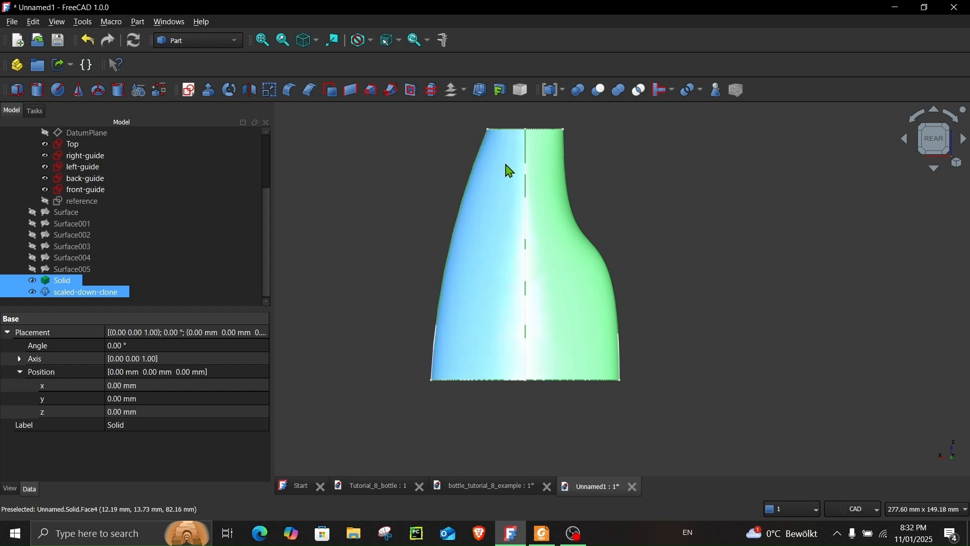
pyautogui.click(600, 91)
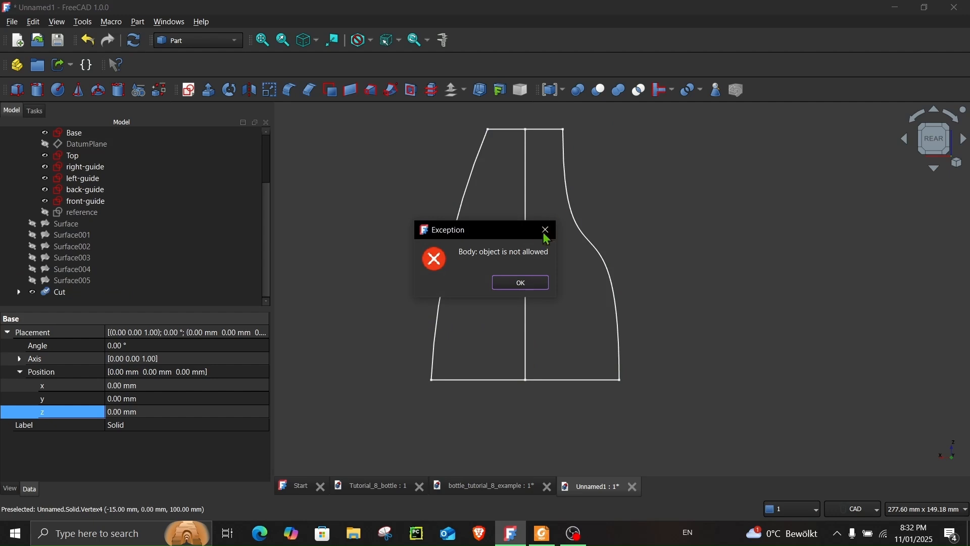
pyautogui.click(522, 283)
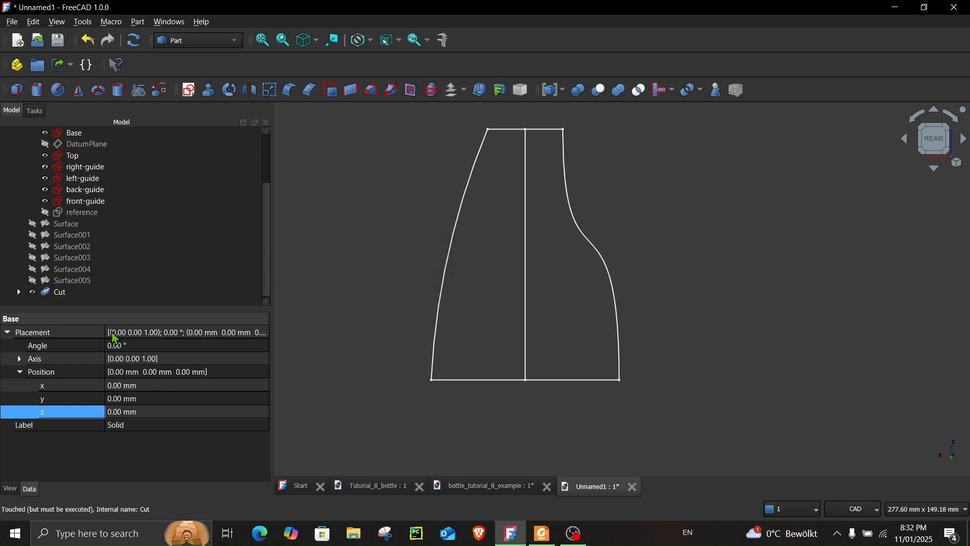
# Set the Refine property of the Cut to false.
pyautogui.click(64, 295)
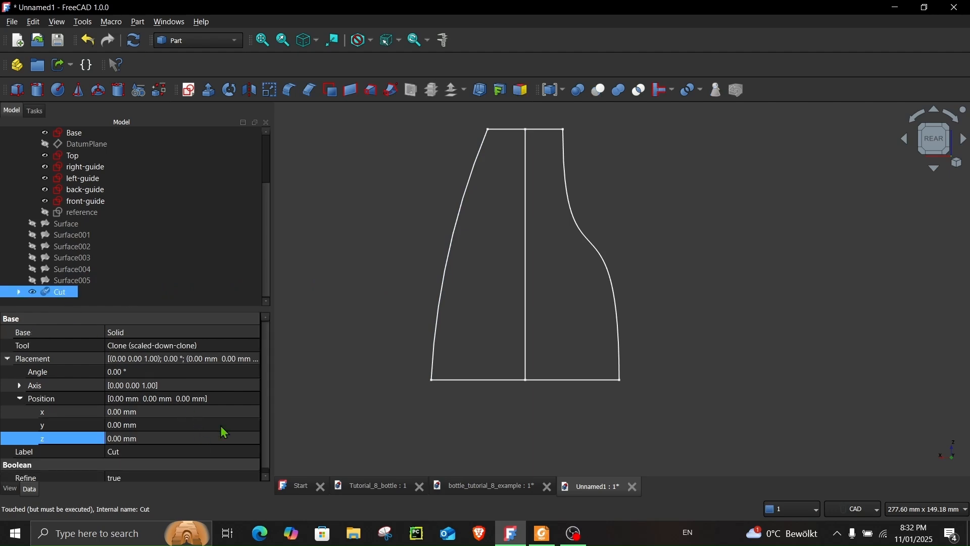
pyautogui.scroll(-1, 267, 423)
pyautogui.click(137, 476)
pyautogui.click(137, 476)
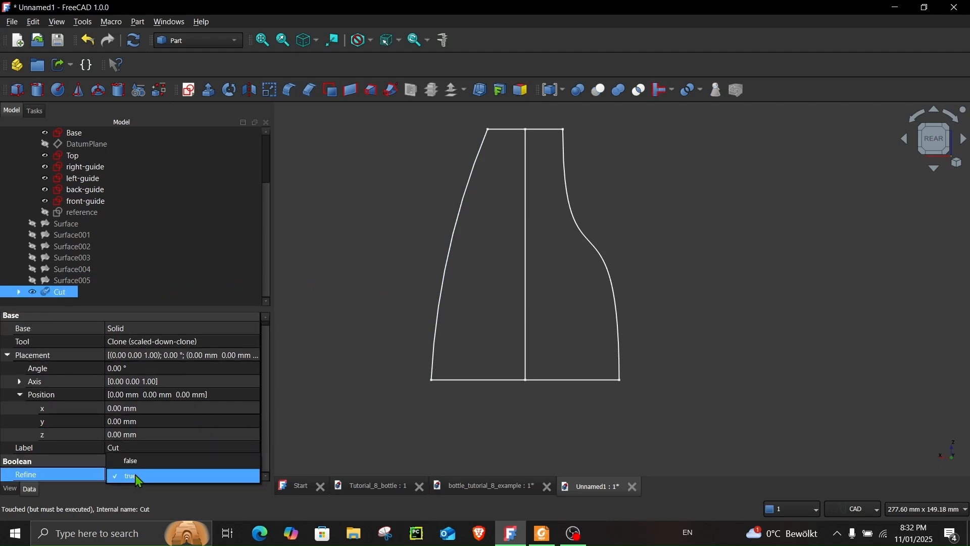
pyautogui.click(136, 462)
pyautogui.click(332, 310)
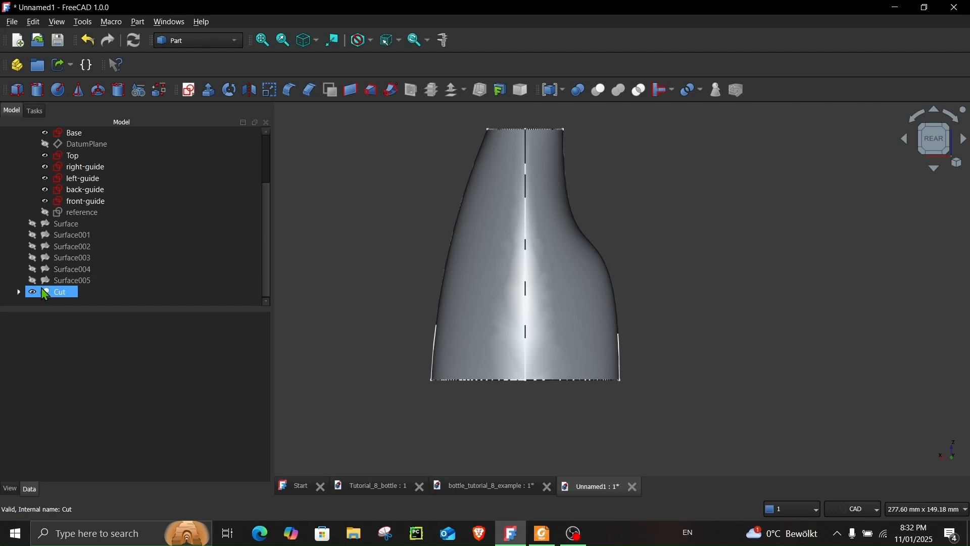
# Make the Cut transparent so its inner cavity can be seen.
pyautogui.moveTo(360, 266); pyautogui.dragTo(389, 288, button='middle')
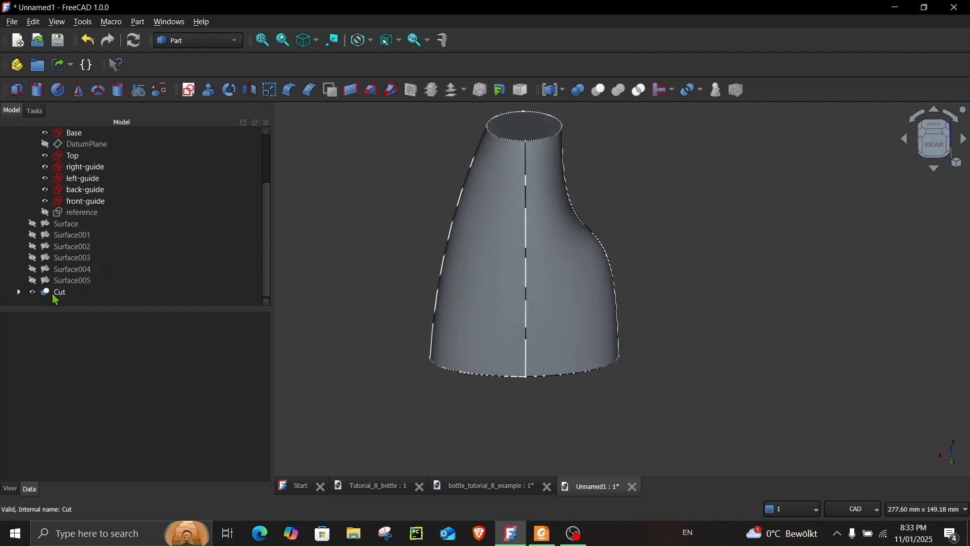
pyautogui.rightClick(54, 293)
pyautogui.click(103, 196)
pyautogui.click(386, 227)
# Examine the Cut's wall thickness at the neck, along the sides and at the base.
pyautogui.moveTo(386, 227); pyautogui.dragTo(359, 207, button='middle')
pyautogui.scroll(5, 492, 152)
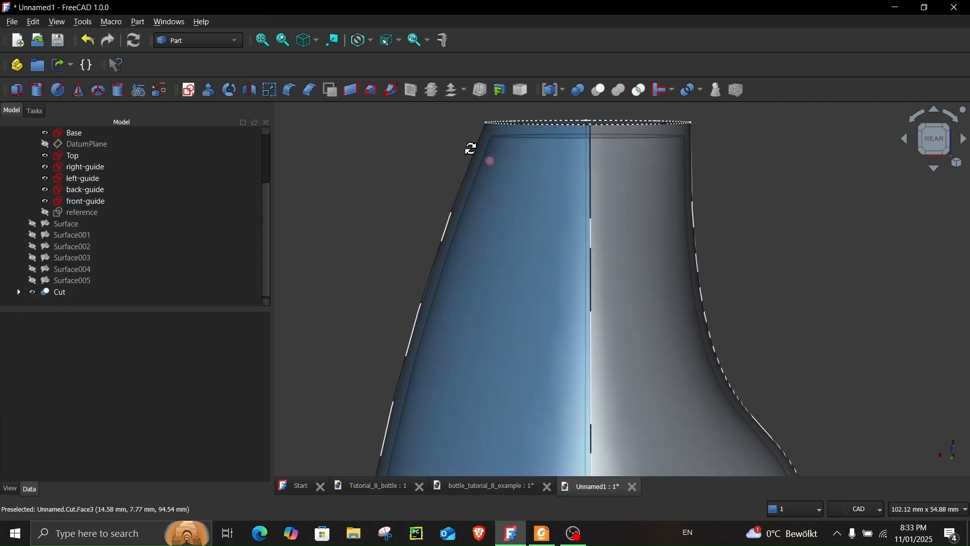
pyautogui.scroll(-3, 453, 192)
pyautogui.scroll(-5, 453, 192)
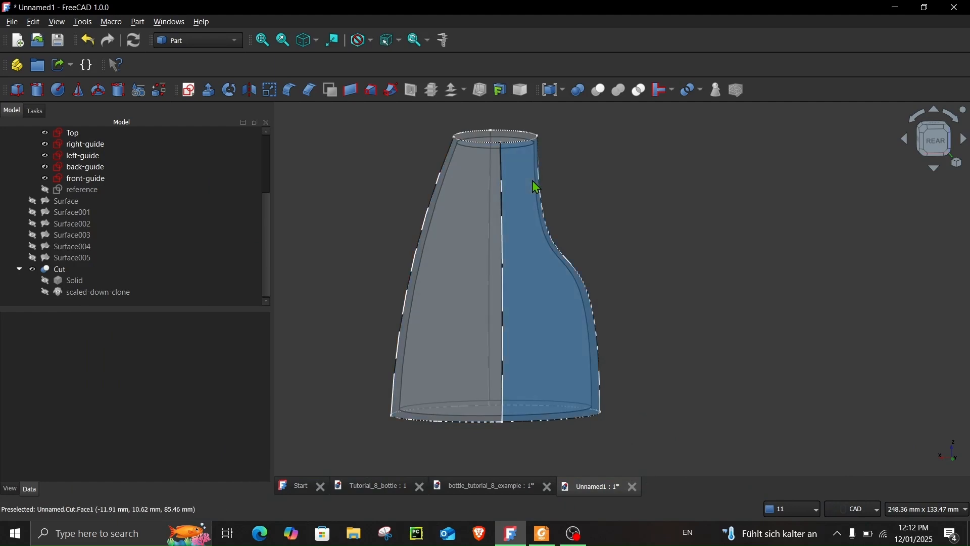
pyautogui.scroll(5, 556, 187)
pyautogui.scroll(-4, 581, 288)
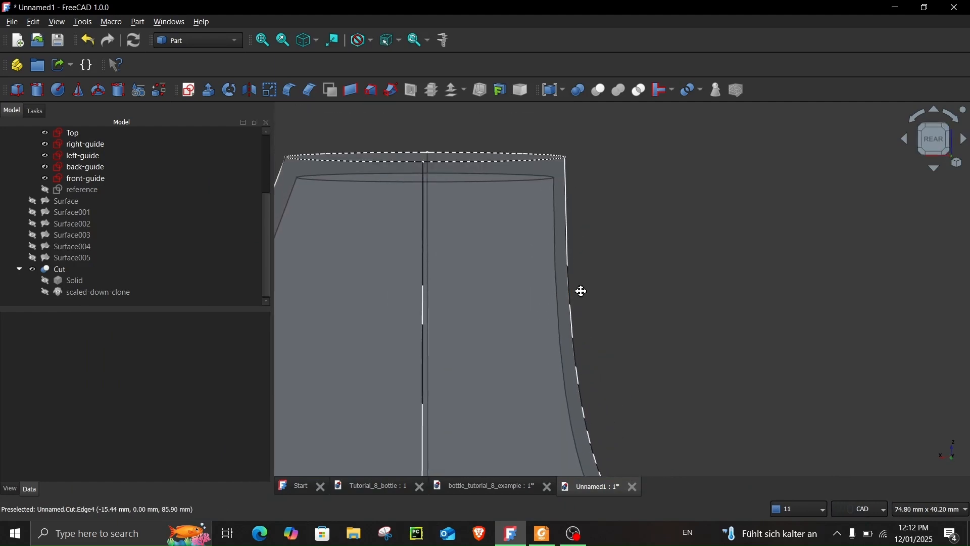
pyautogui.scroll(-2, 596, 311)
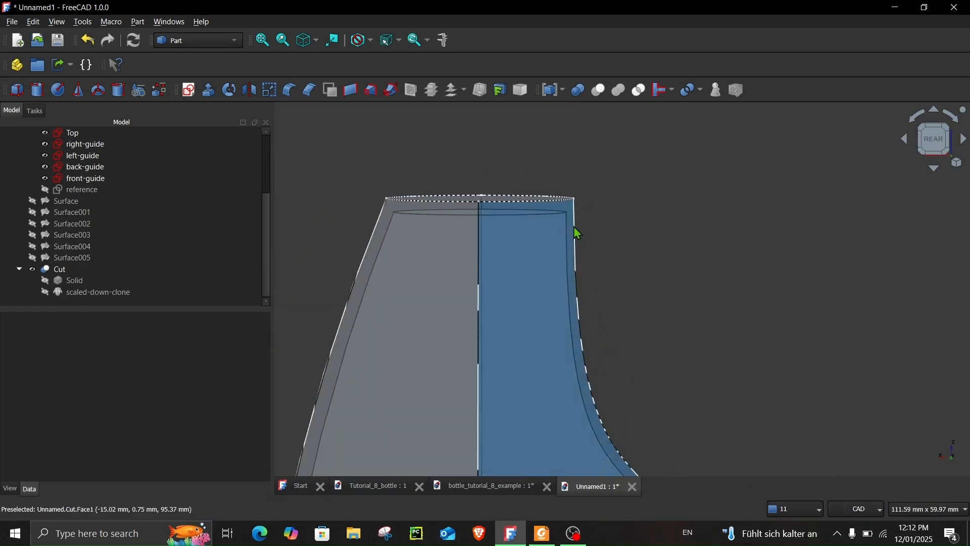
pyautogui.moveTo(677, 392); pyautogui.dragTo(631, 176, button='middle')
pyautogui.scroll(-5, 662, 359)
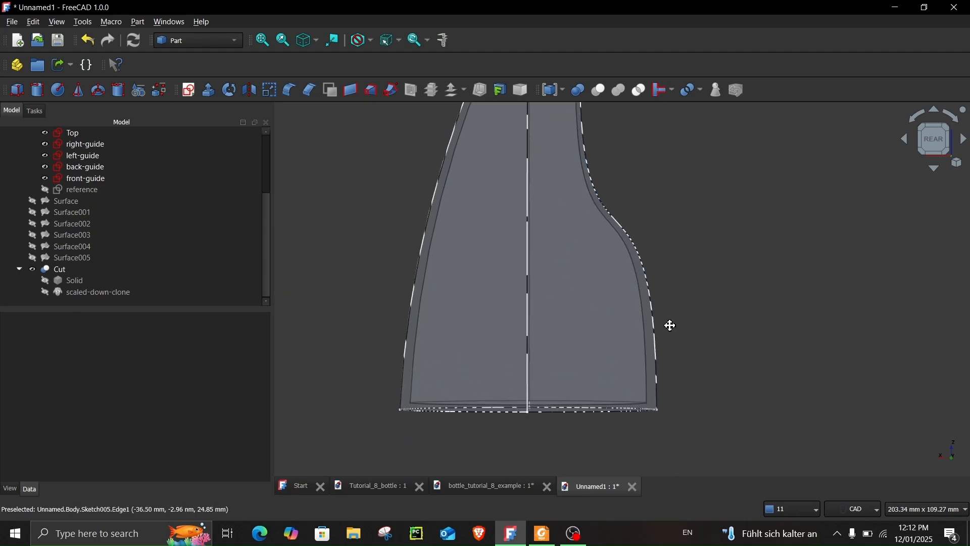
pyautogui.moveTo(662, 372); pyautogui.dragTo(551, 303, button='middle')
pyautogui.scroll(3, 113, 231)
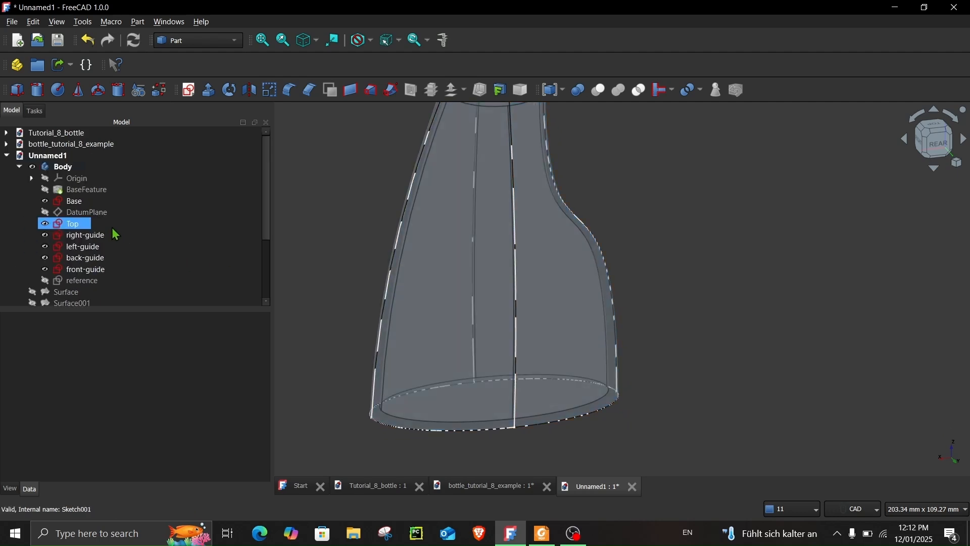
# Select the Body, switch to the Part Design workbench and return to the model tree.
pyautogui.click(63, 168)
pyautogui.click(198, 40)
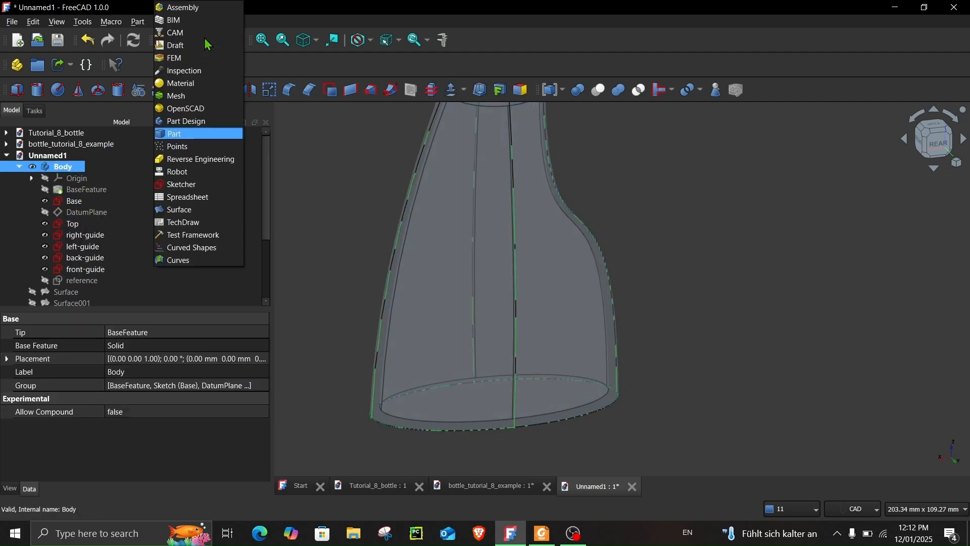
pyautogui.click(186, 122)
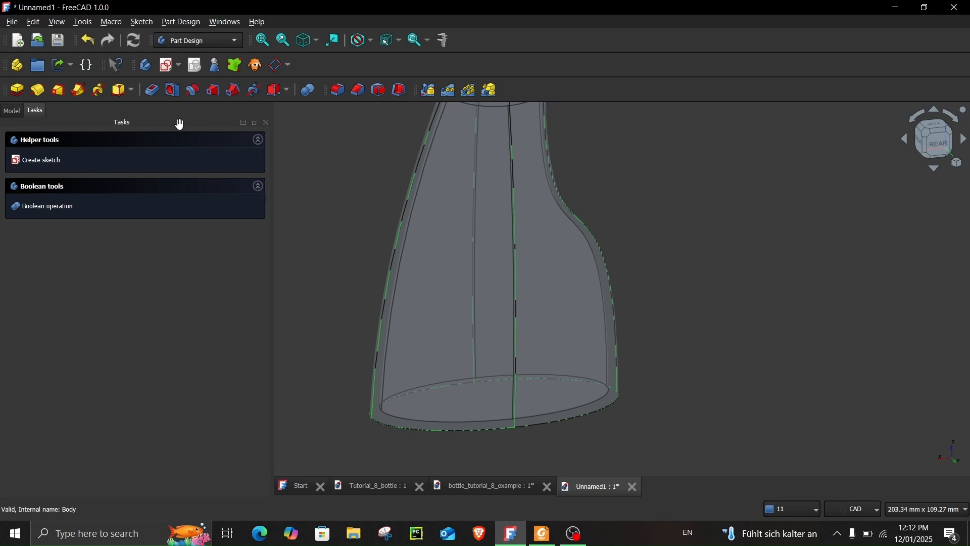
pyautogui.click(11, 113)
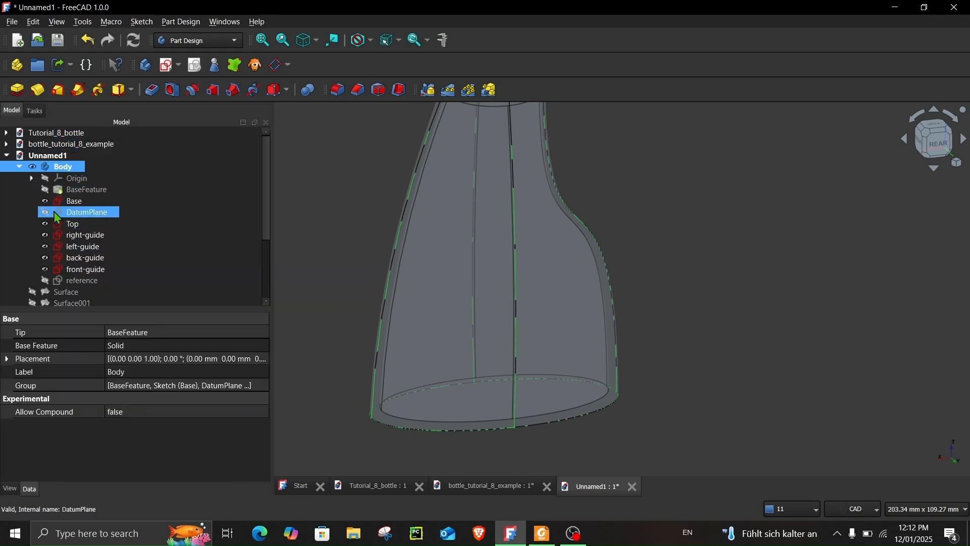
# Hide the Cut and show the Body's BaseFeature.
pyautogui.scroll(-3, 61, 223)
pyautogui.click(33, 269)
pyautogui.scroll(3, 45, 255)
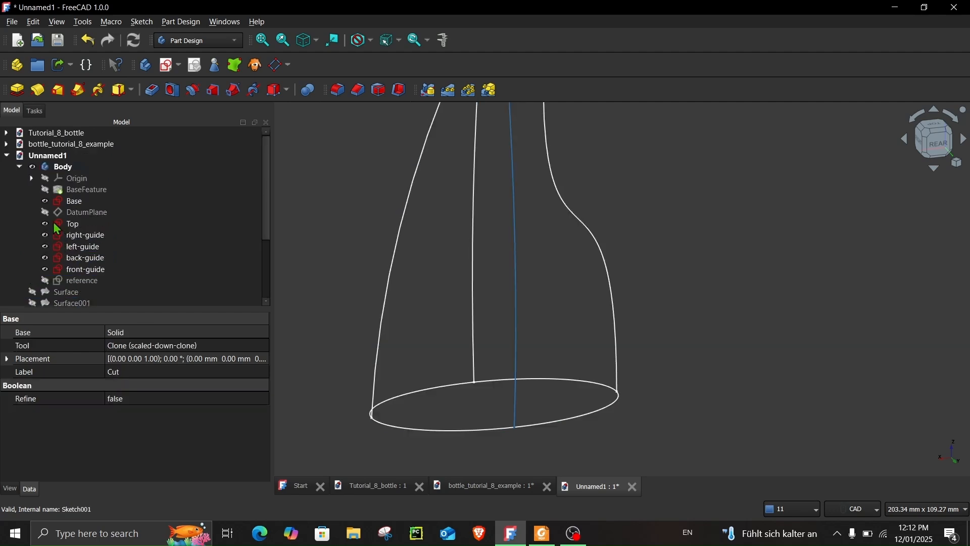
pyautogui.click(46, 191)
pyautogui.rightClick(350, 186)
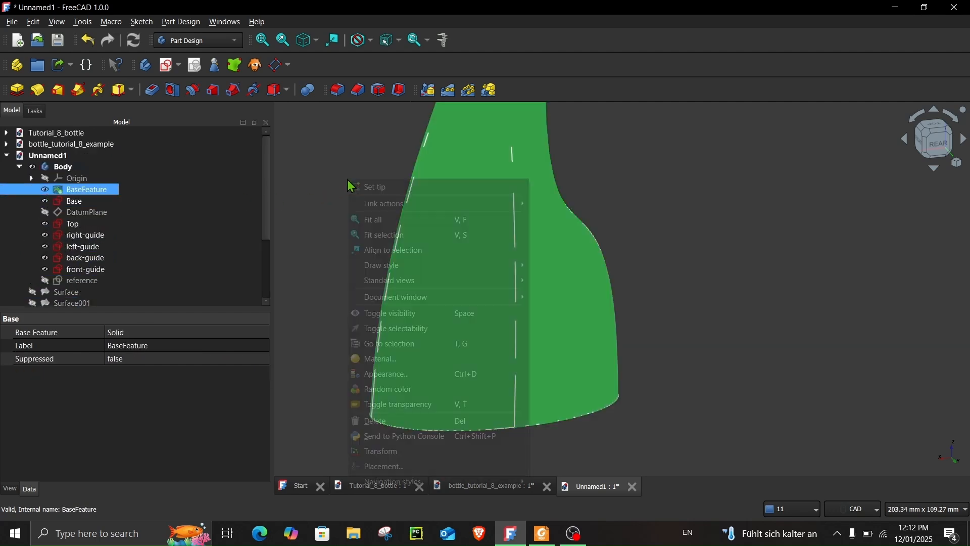
# Apply a 2 mm inward Thickness to the BaseFeature, opening its top face, with Skin mode and Arc join type.
pyautogui.moveTo(349, 139); pyautogui.dragTo(350, 208, button='middle')
pyautogui.click(351, 174)
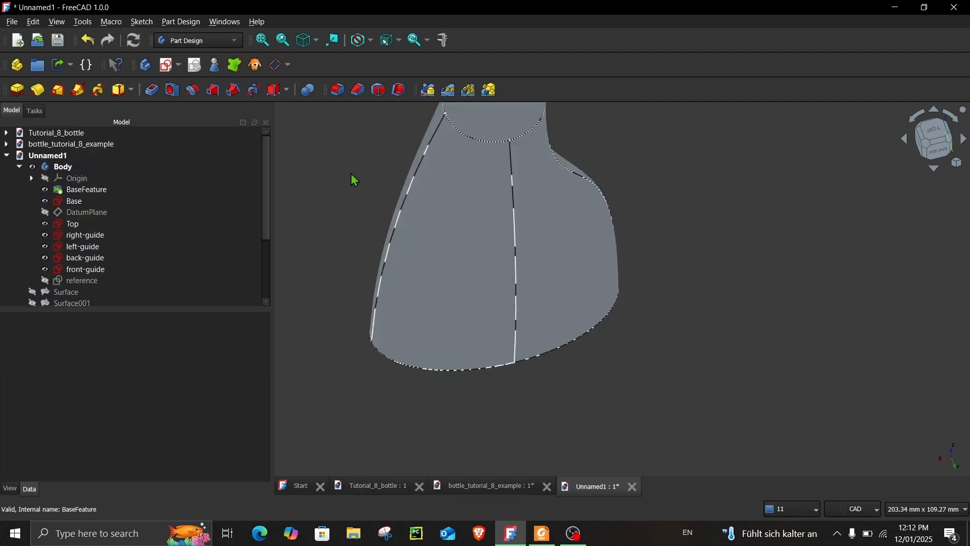
pyautogui.moveTo(349, 146); pyautogui.dragTo(359, 227, button='middle')
pyautogui.click(519, 182)
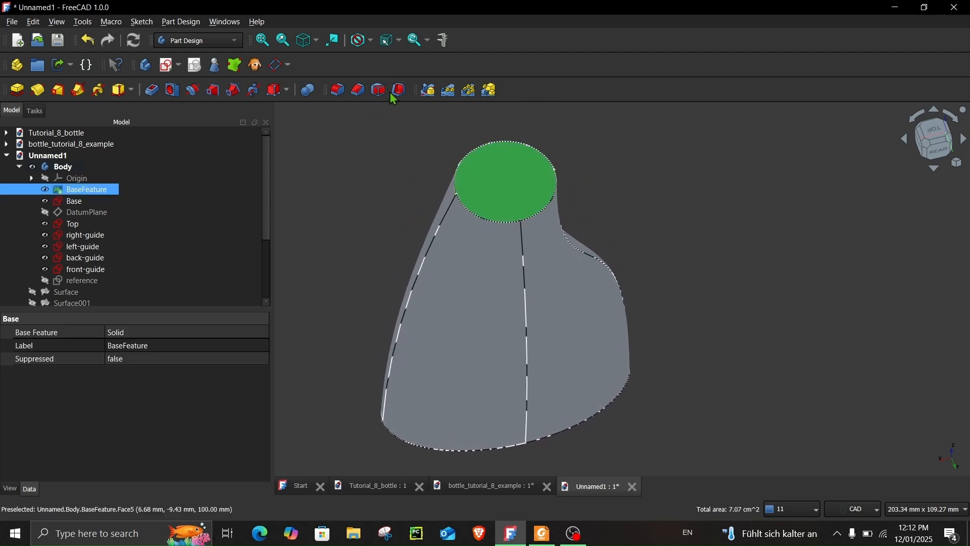
pyautogui.click(400, 91)
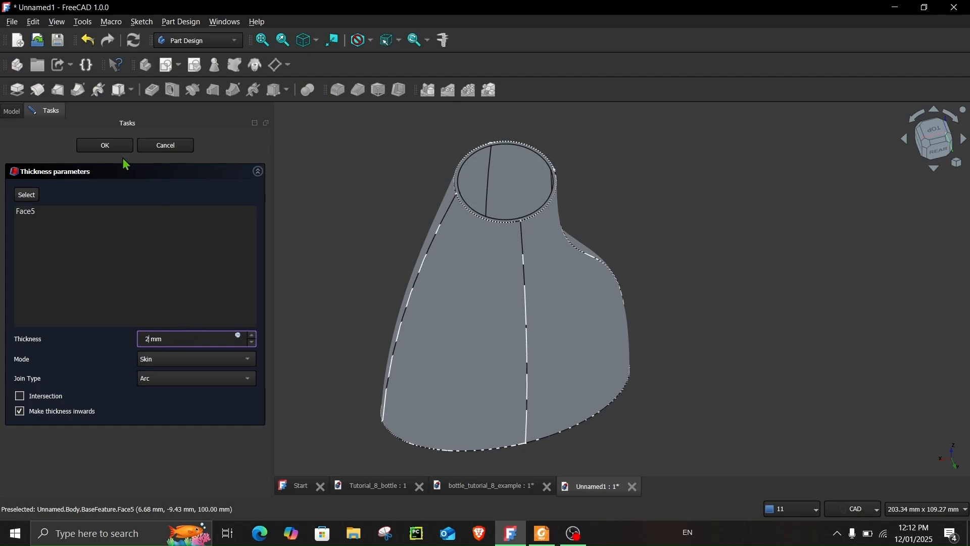
pyautogui.click(110, 148)
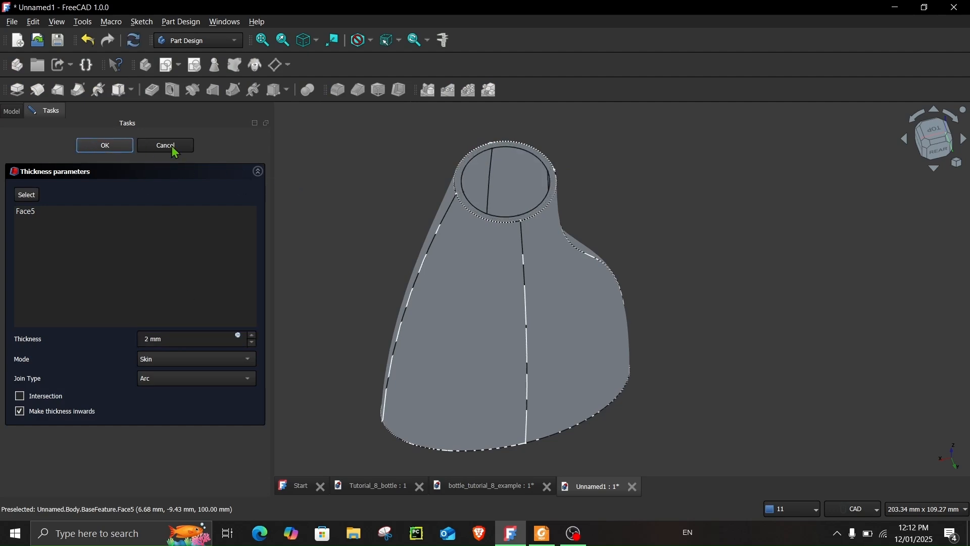
# Make the Body with its Thickness feature transparent and show the Cut together with it.
pyautogui.rightClick(55, 169)
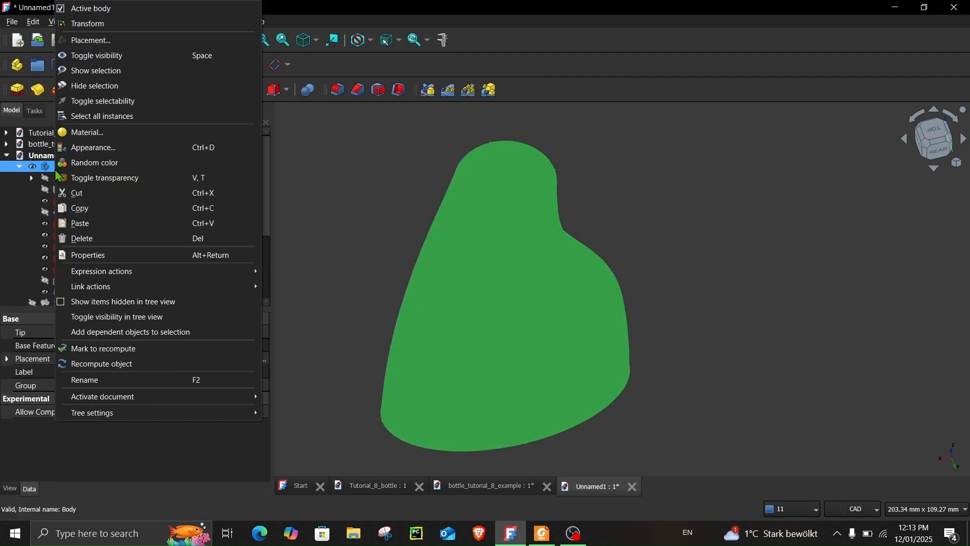
pyautogui.click(105, 180)
pyautogui.click(353, 216)
pyautogui.scroll(-3, 152, 248)
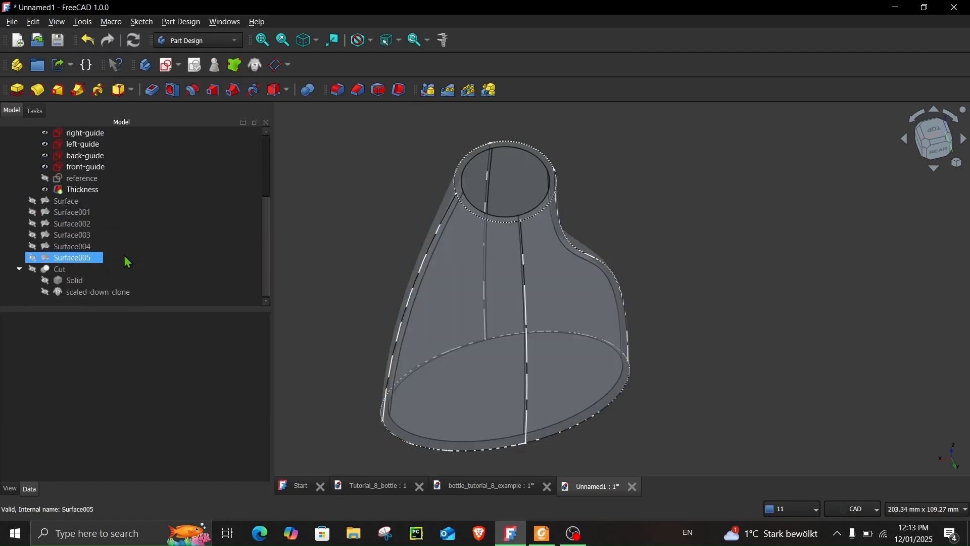
pyautogui.click(37, 275)
pyautogui.click(36, 273)
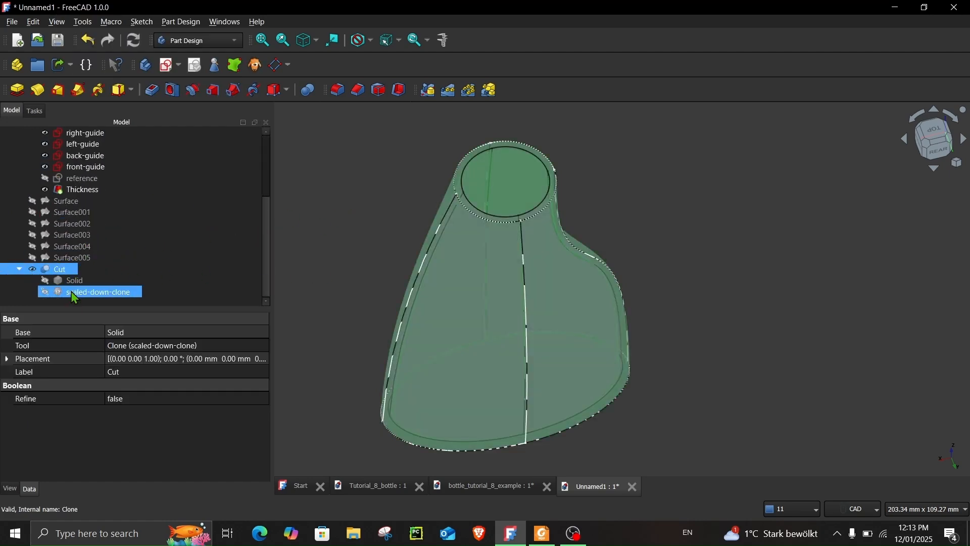
# Turn the Cut's transparency off and on again while viewing it over the Thickness feature.
pyautogui.rightClick(58, 270)
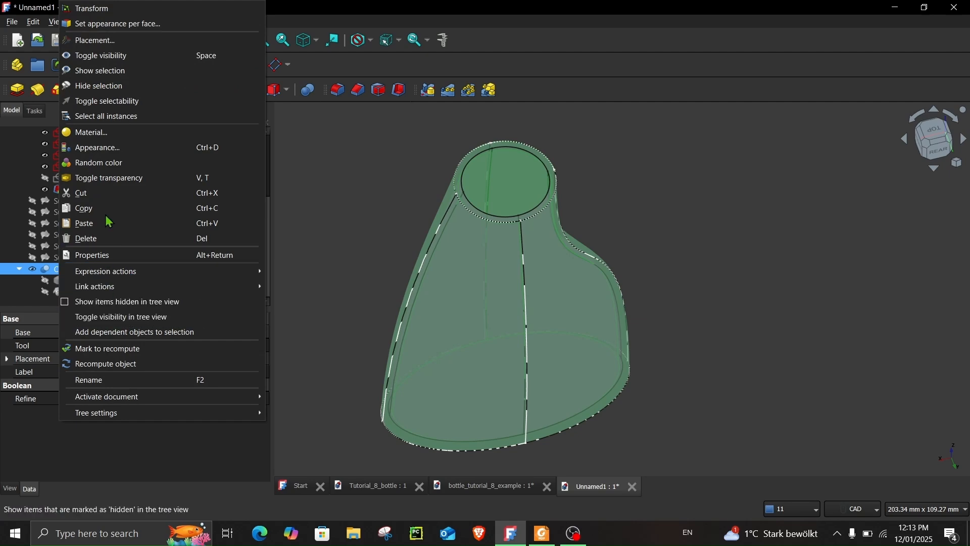
pyautogui.click(116, 182)
pyautogui.click(362, 206)
pyautogui.moveTo(359, 225); pyautogui.dragTo(336, 197, button='middle')
pyautogui.rightClick(53, 281)
pyautogui.click(101, 177)
pyautogui.click(80, 189)
pyautogui.click(336, 197)
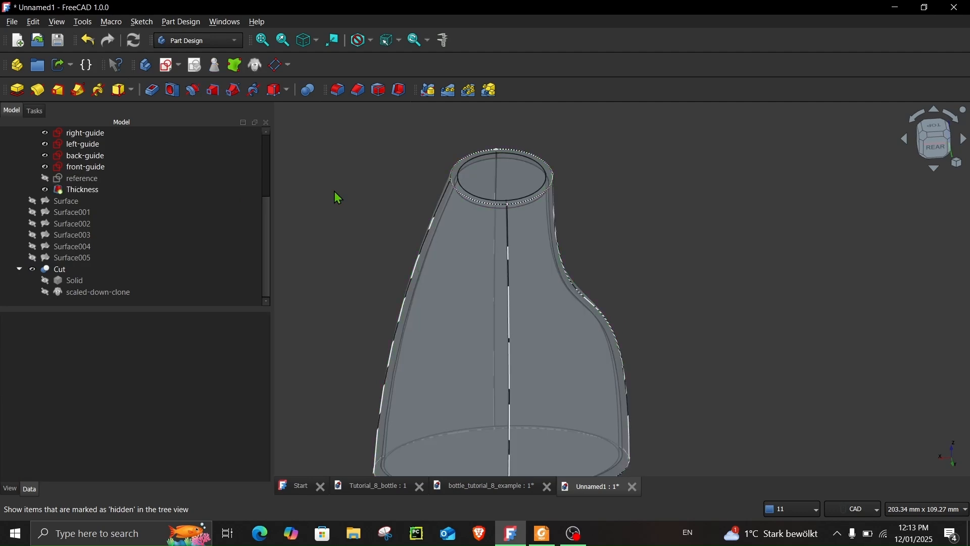
# Give the Cut a random color to distinguish it from the Thickness feature.
pyautogui.rightClick(55, 272)
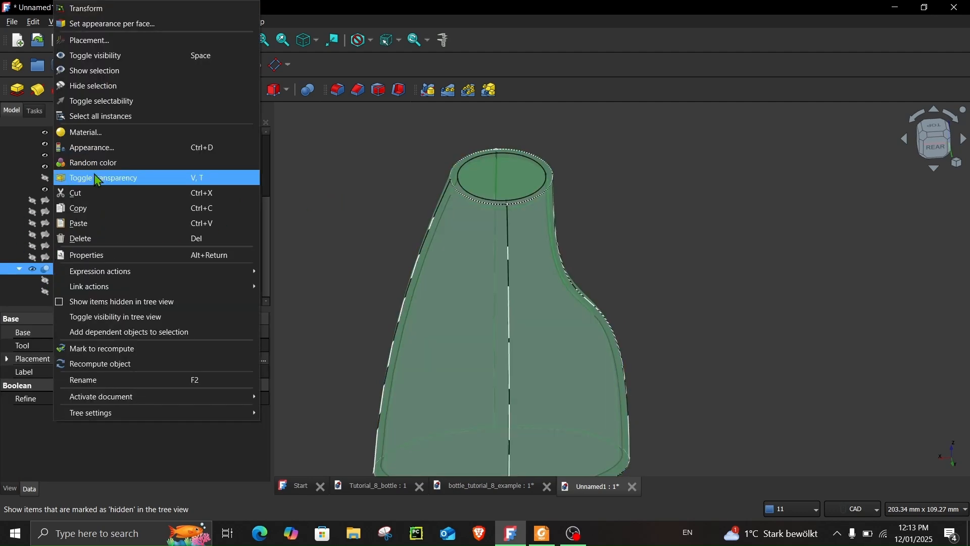
pyautogui.click(119, 164)
pyautogui.click(409, 202)
# Compare the walls of the Cut and the Thickness feature at the bottle's neck in the rear view.
pyautogui.moveTo(320, 229); pyautogui.dragTo(300, 194, button='middle')
pyautogui.click(932, 141)
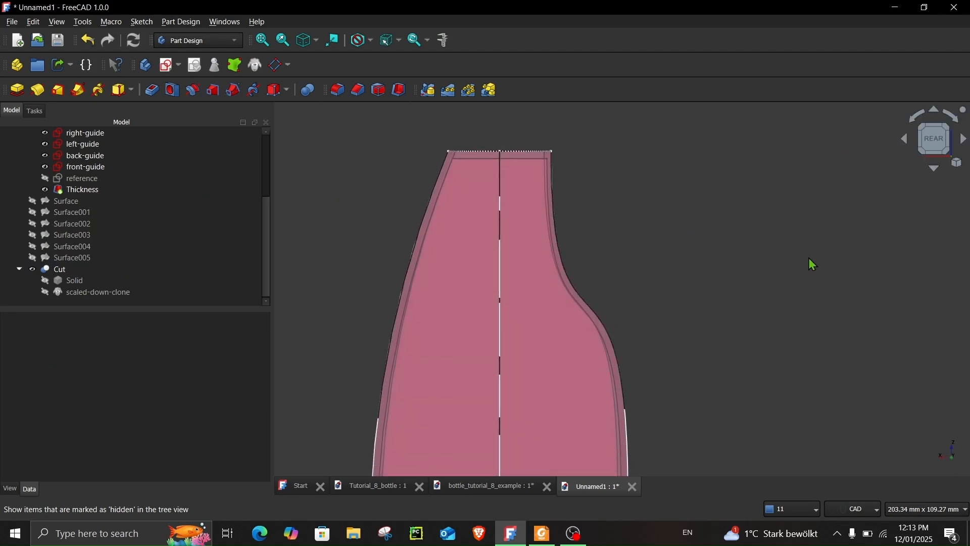
pyautogui.moveTo(767, 279)
pyautogui.mouseDown(button='middle')
pyautogui.moveTo(763, 268)
pyautogui.moveTo(756, 290)
pyautogui.mouseUp(button='middle')
pyautogui.scroll(4, 531, 158)
pyautogui.scroll(4, 531, 159)
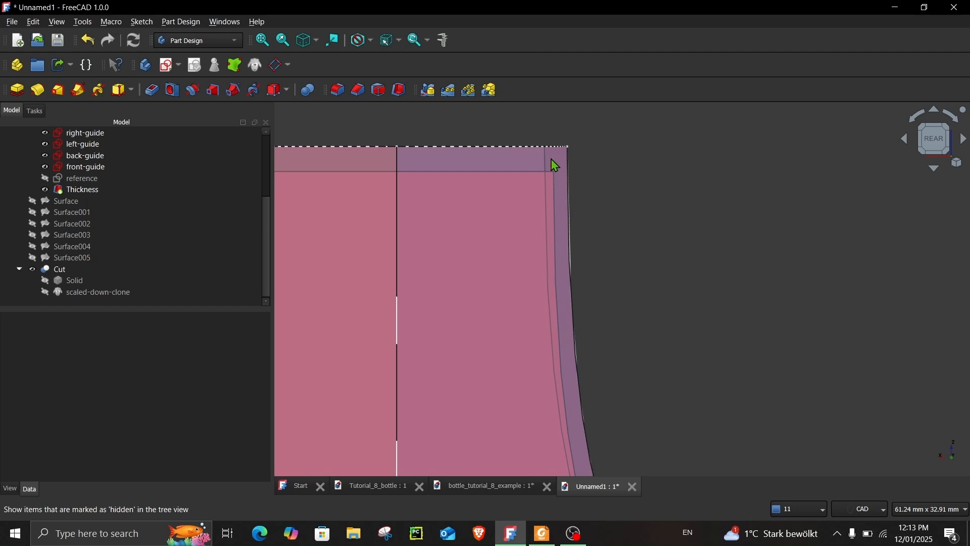
pyautogui.scroll(-5, 606, 263)
pyautogui.scroll(8, 577, 232)
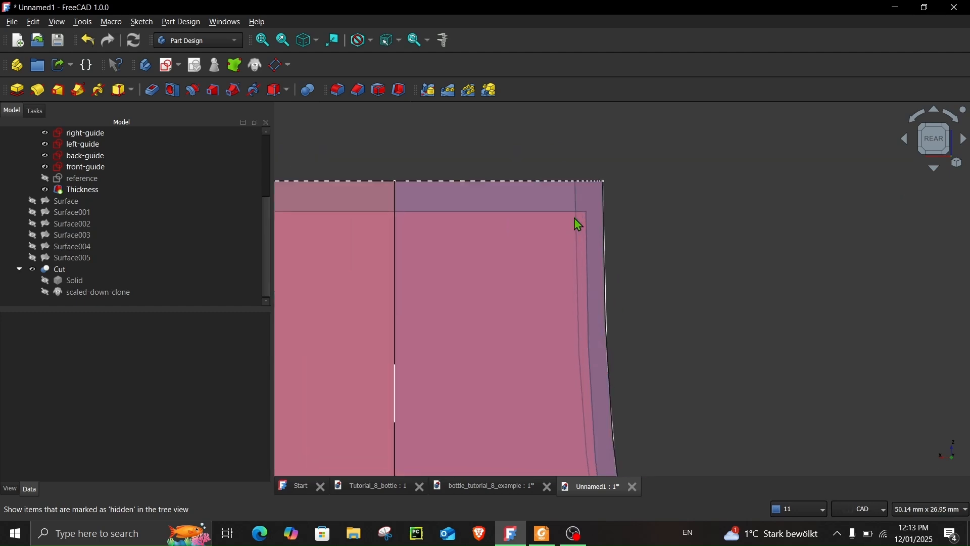
# Compare the walls of the Cut and the Thickness feature from the shoulder down to the bottle's base in the rear view.
pyautogui.scroll(-5, 581, 191)
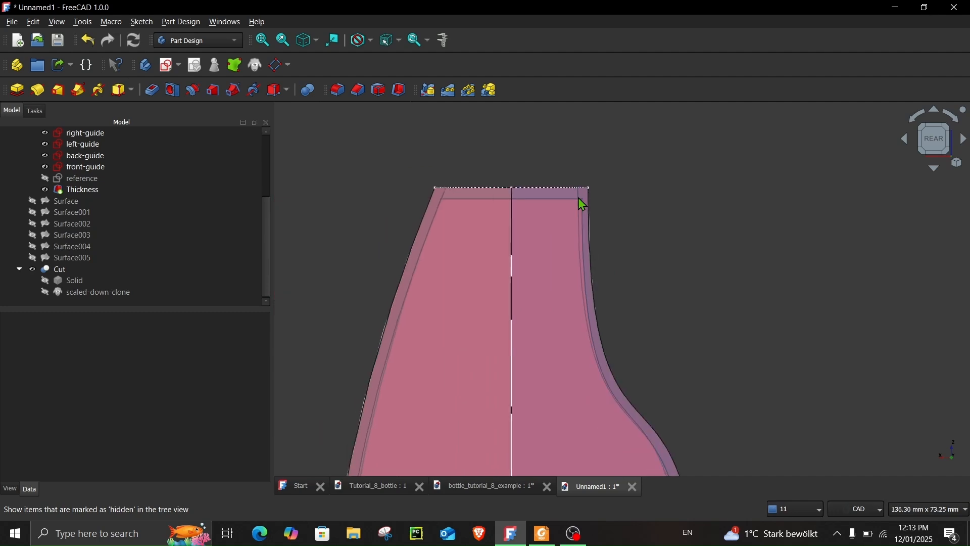
pyautogui.moveTo(634, 345); pyautogui.dragTo(638, 118, button='middle')
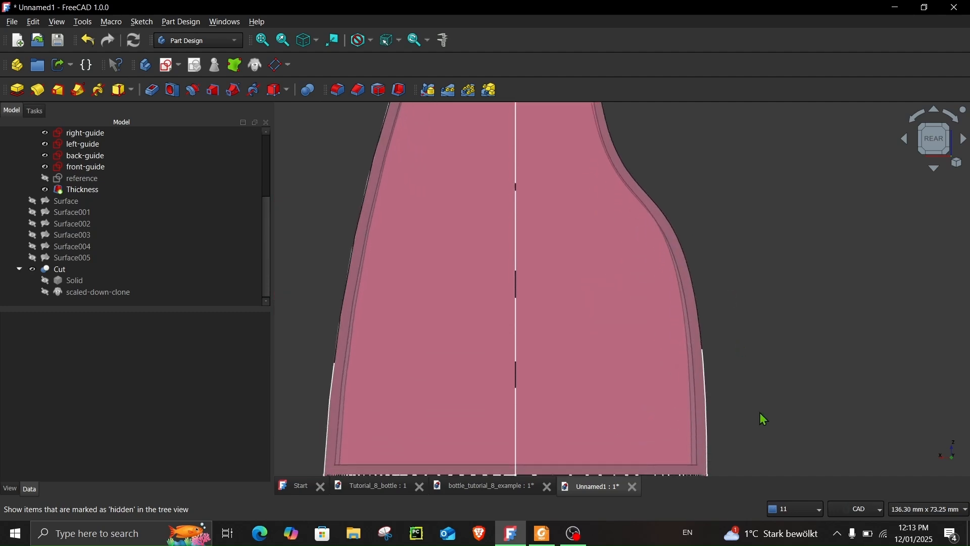
pyautogui.moveTo(760, 410); pyautogui.dragTo(750, 354, button='middle')
pyautogui.moveTo(504, 228); pyautogui.dragTo(602, 428, button='middle')
# Compare the walls of the Cut and the Thickness feature in the right view, including closely at the neck's corner.
pyautogui.press('3')
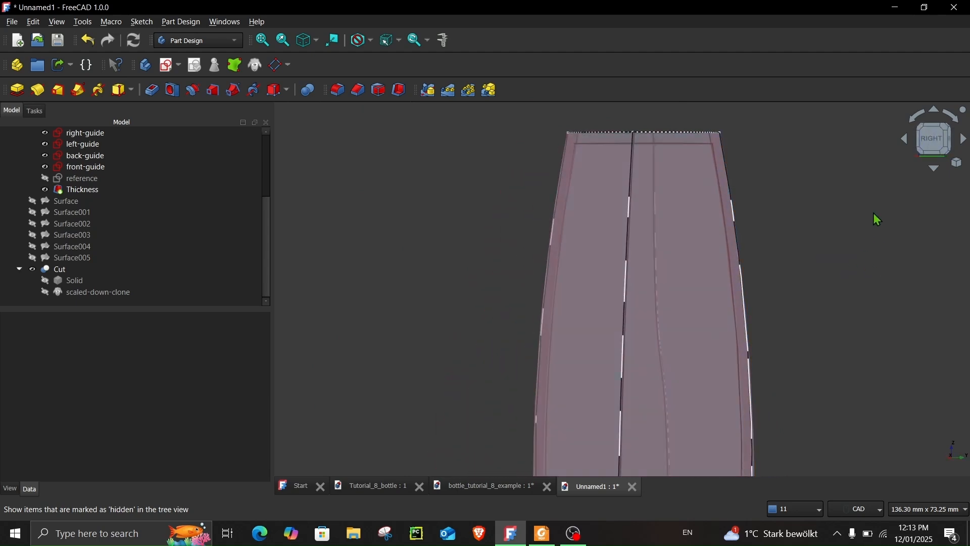
pyautogui.moveTo(847, 395); pyautogui.dragTo(758, 439, button='middle')
pyautogui.scroll(3, 698, 377)
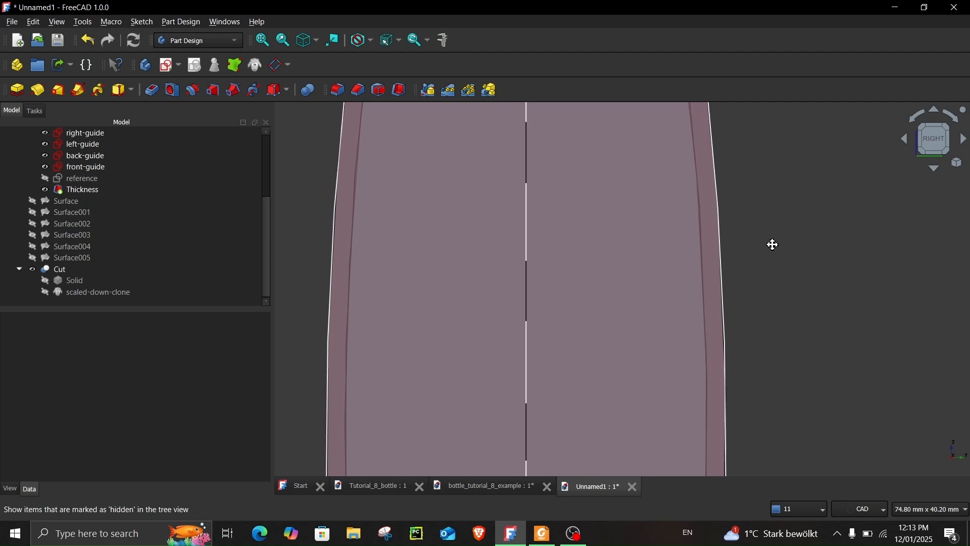
pyautogui.moveTo(763, 221); pyautogui.dragTo(774, 389, button='middle')
pyautogui.scroll(3, 653, 210)
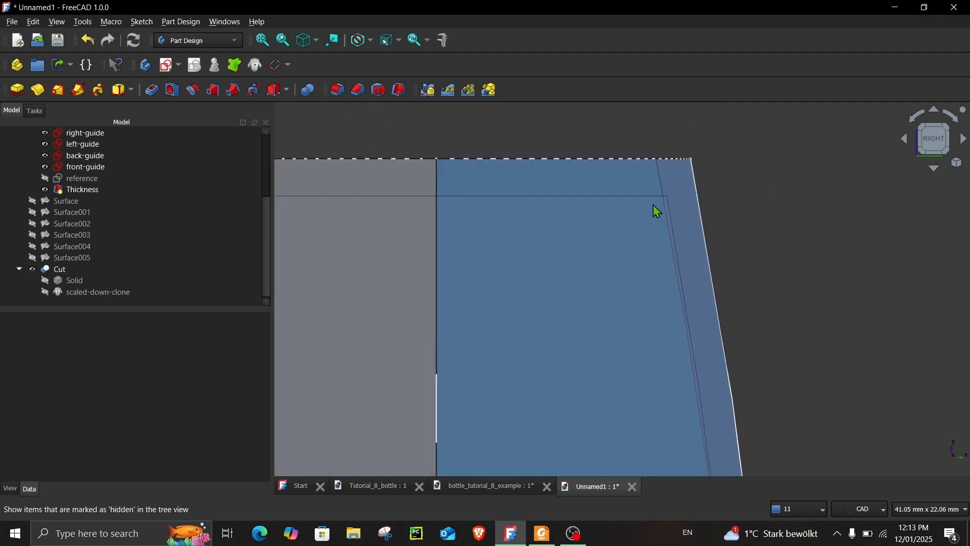
pyautogui.scroll(-5, 653, 211)
# Examine the overlapping Cut and Thickness walls over the whole bottle from around the rear side.
pyautogui.moveTo(765, 341); pyautogui.dragTo(581, 346, button='middle')
pyautogui.moveTo(609, 362); pyautogui.dragTo(562, 247, button='middle')
pyautogui.scroll(-5, 587, 281)
pyautogui.moveTo(762, 378); pyautogui.dragTo(714, 300, button='middle')
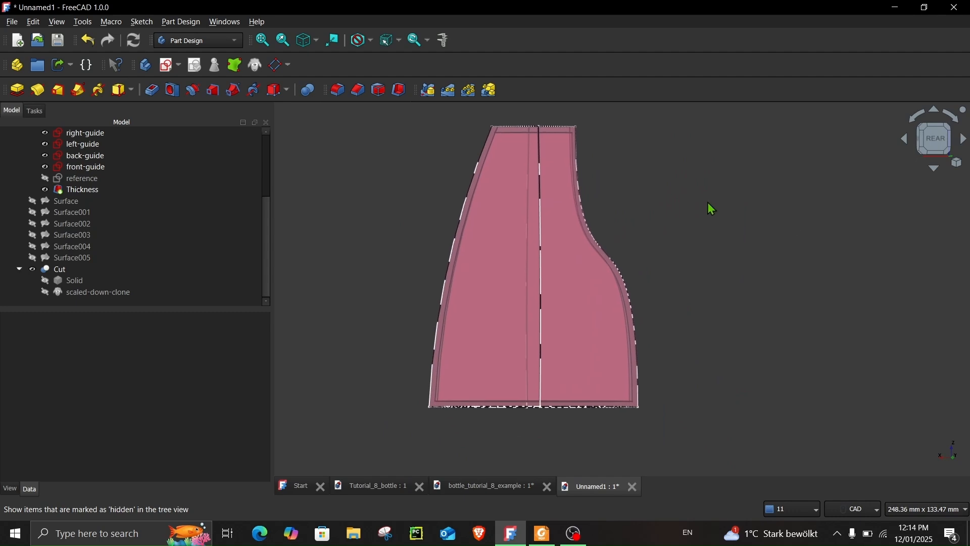
pyautogui.scroll(4, 634, 217)
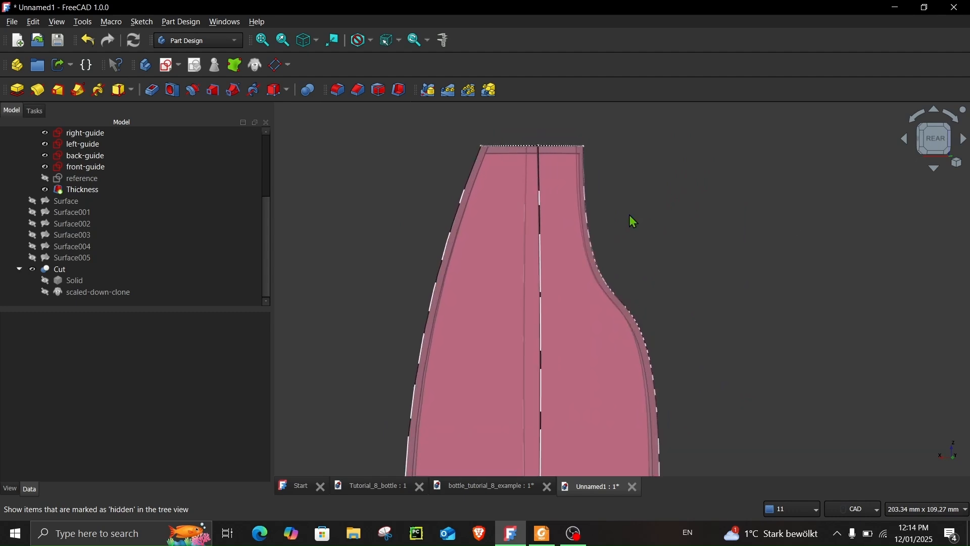
pyautogui.moveTo(629, 219); pyautogui.dragTo(619, 168, button='middle')
pyautogui.scroll(-3, 634, 223)
pyautogui.moveTo(716, 347)
pyautogui.mouseDown(button='middle')
pyautogui.moveTo(747, 332)
pyautogui.moveTo(712, 349)
pyautogui.mouseUp(button='middle')
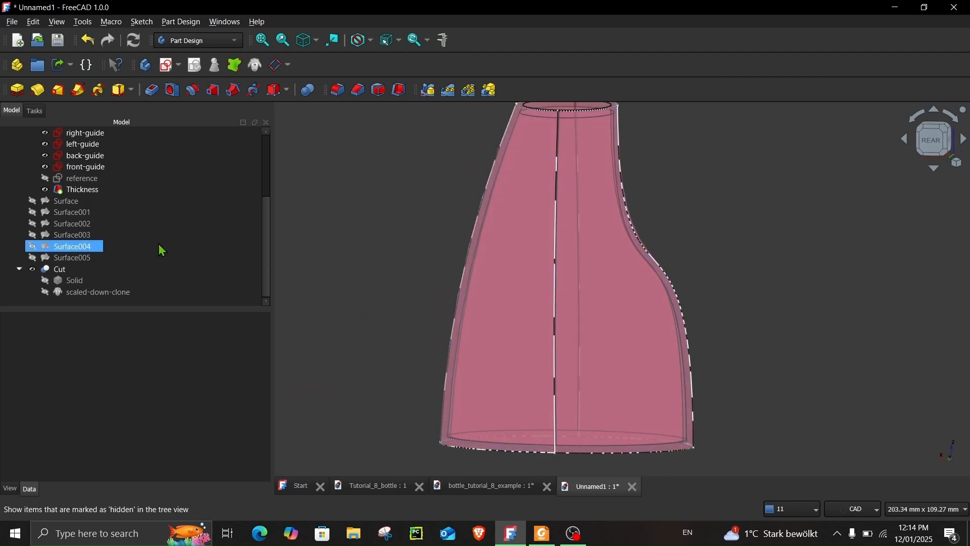
# Change the Cut's appearance to an opaque grey material in its display properties.
pyautogui.rightClick(65, 269)
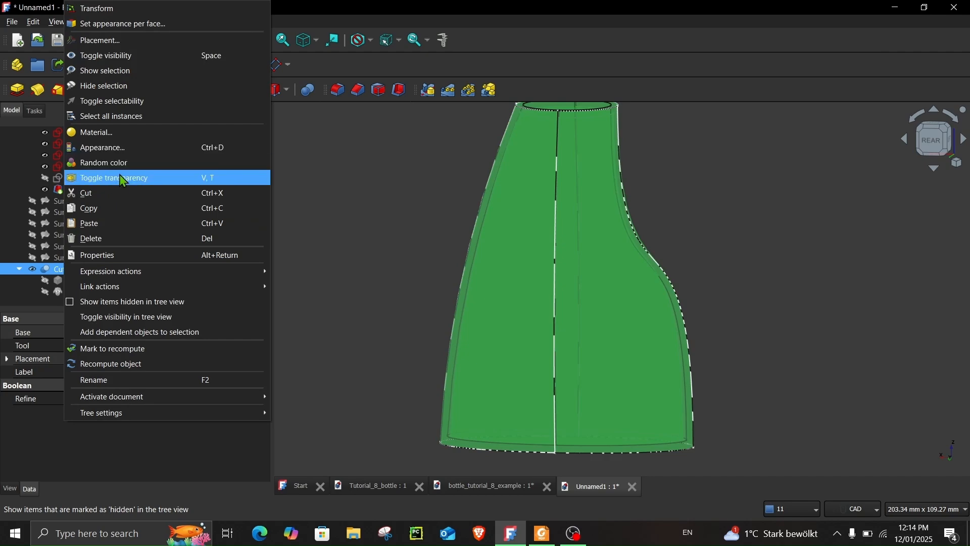
pyautogui.click(132, 152)
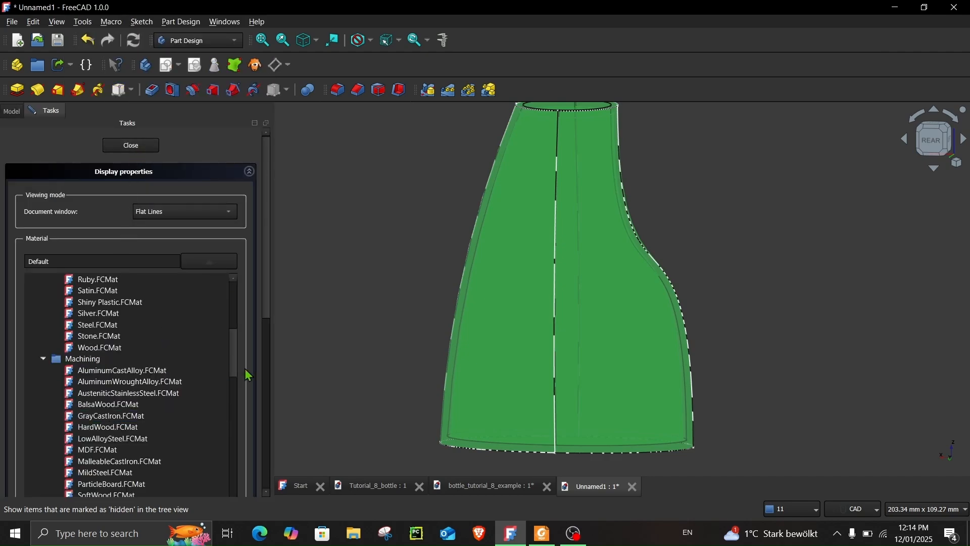
pyautogui.scroll(8, 233, 354)
pyautogui.click(101, 301)
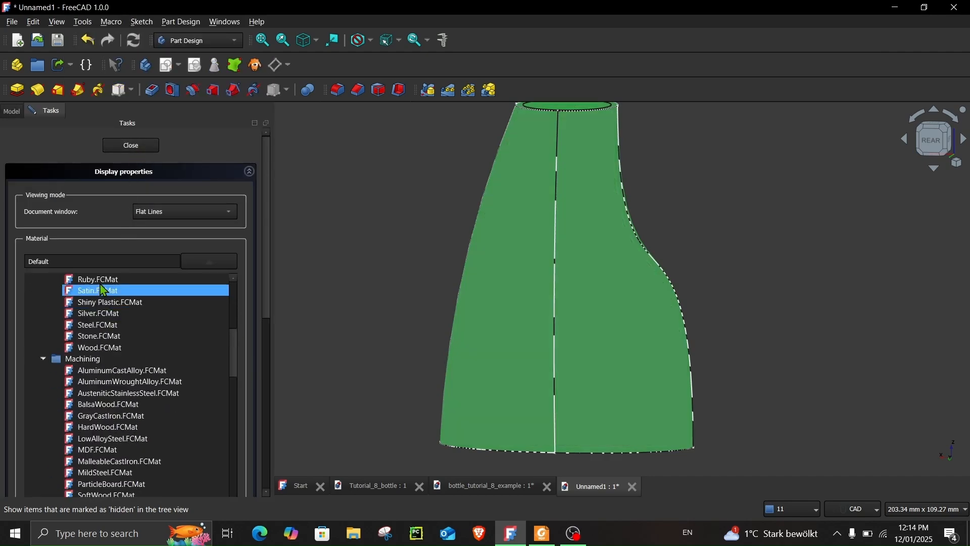
pyautogui.click(130, 145)
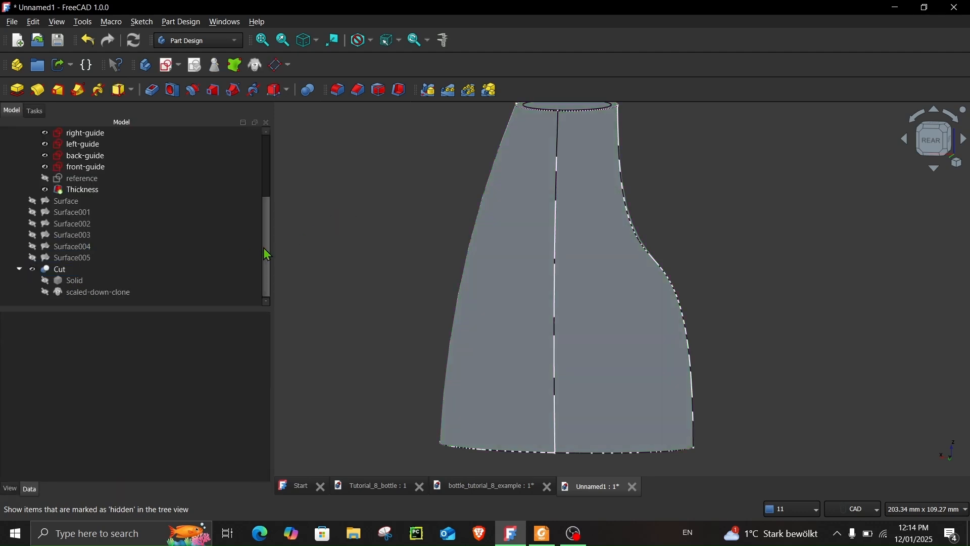
# Delete the Thickness feature from the Body.
pyautogui.scroll(1, 257, 230)
pyautogui.click(84, 224)
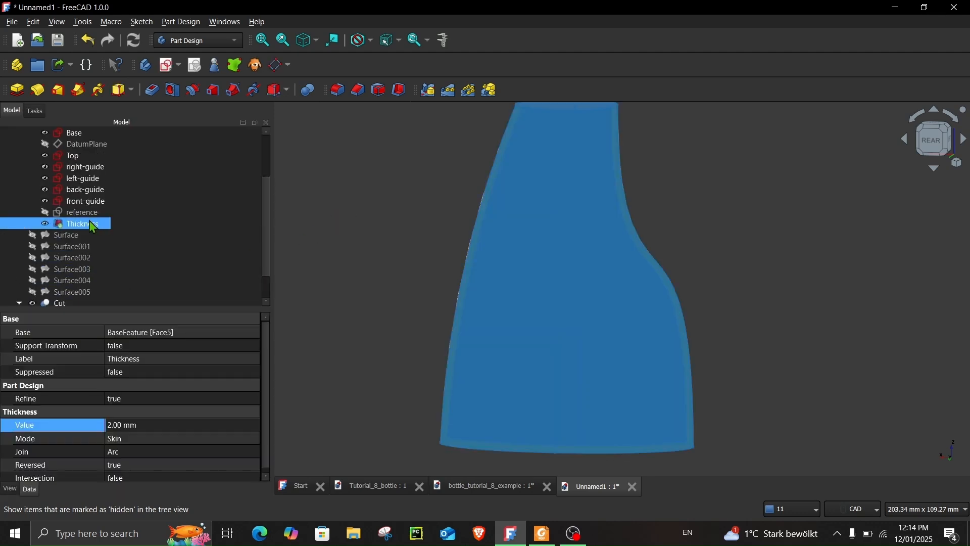
pyautogui.press('Delete')
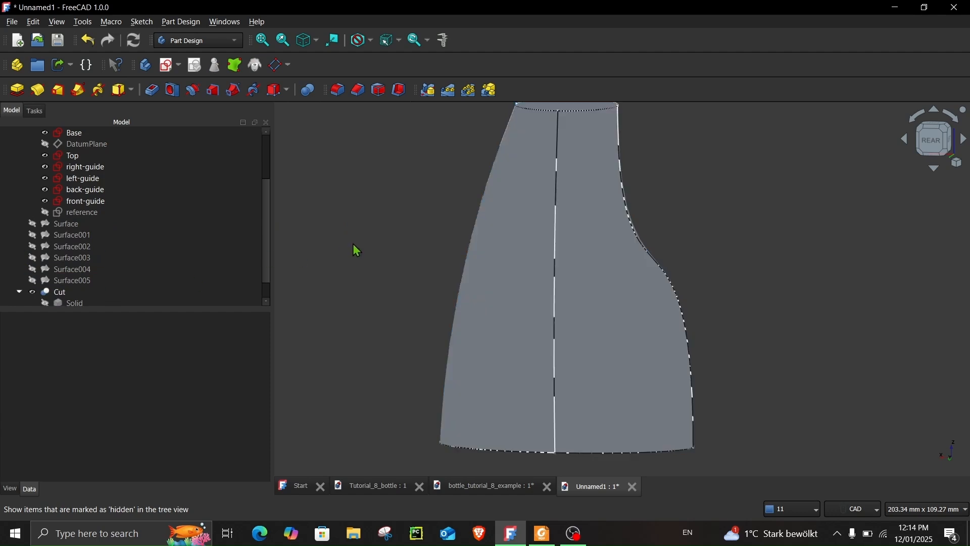
# Make the Cut transparent and view the hollow bottle slightly from above.
pyautogui.click(73, 281)
pyautogui.rightClick(74, 294)
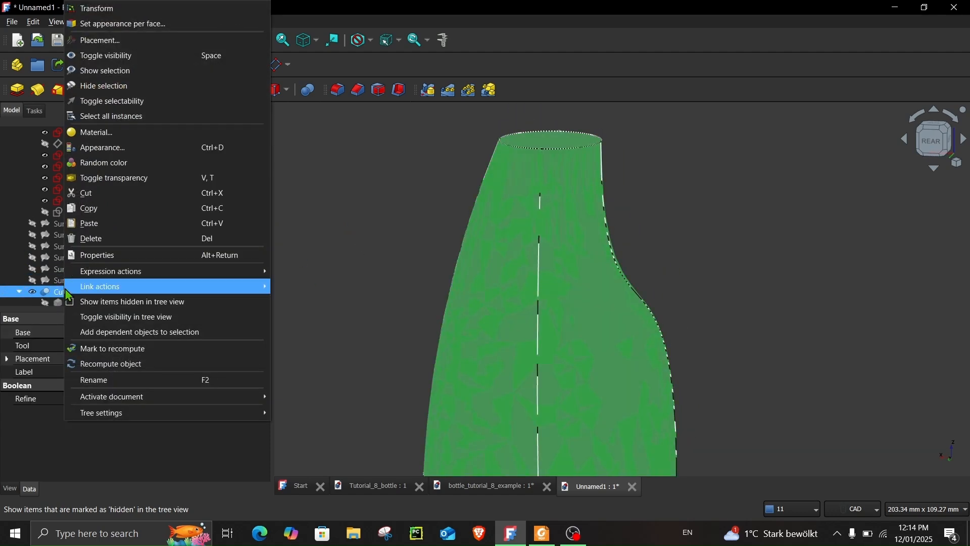
pyautogui.click(121, 180)
pyautogui.click(393, 229)
pyautogui.moveTo(393, 229); pyautogui.dragTo(389, 252, button='middle')
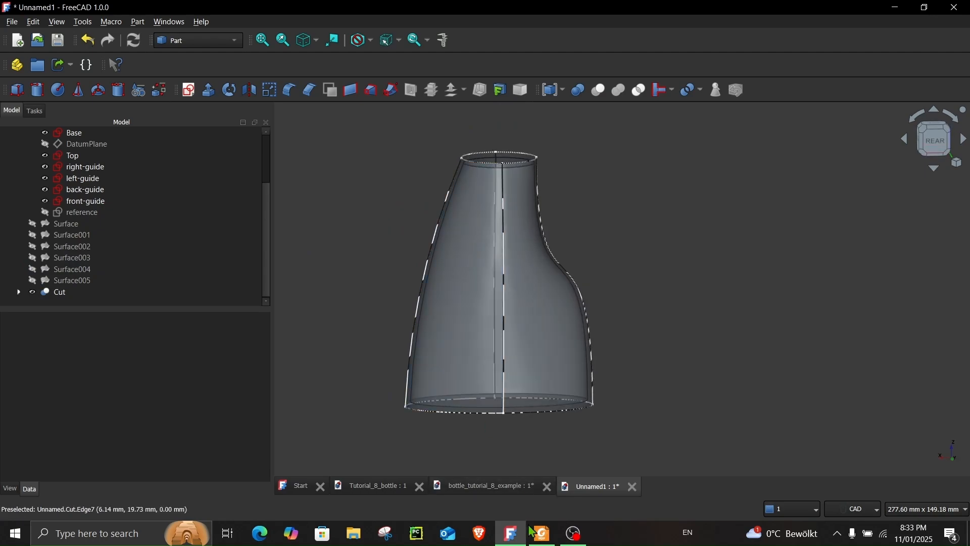
# Look at the finished threaded bottle on the first page of the Foxit Reader document and switch back to FreeCAD.
pyautogui.hotkey('alt', 'Tab')
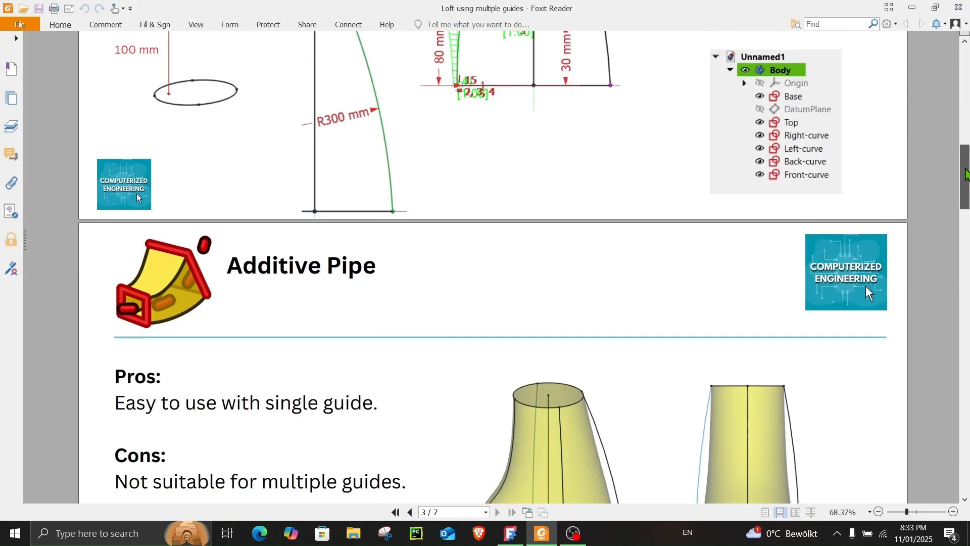
pyautogui.scroll(10, 677, 177)
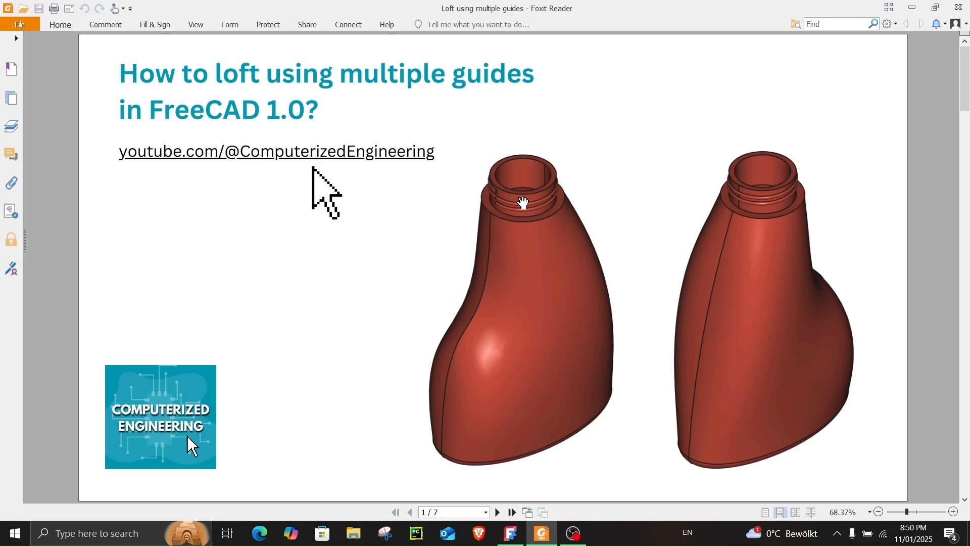
pyautogui.click(510, 531)
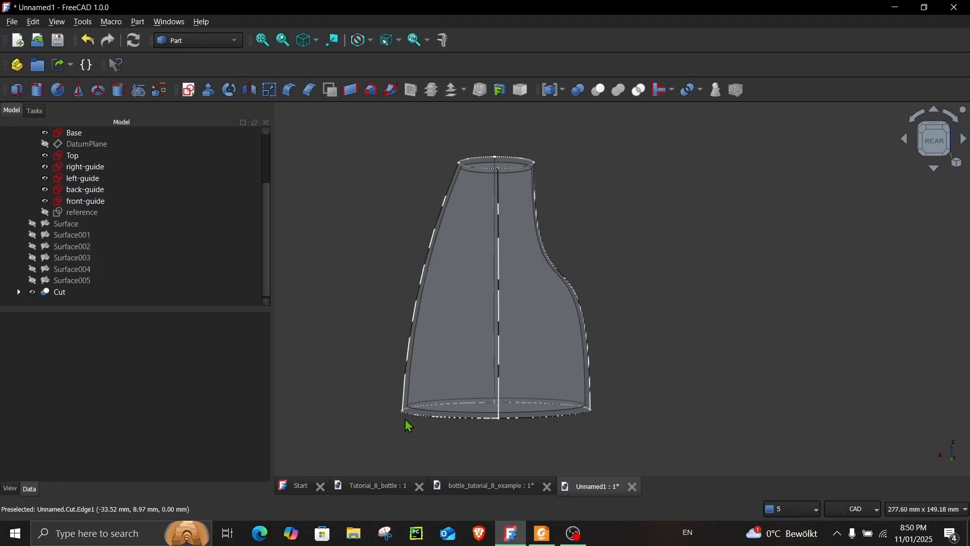
# Turn off the transparency of the Cut.
pyautogui.click(58, 292)
pyautogui.rightClick(63, 293)
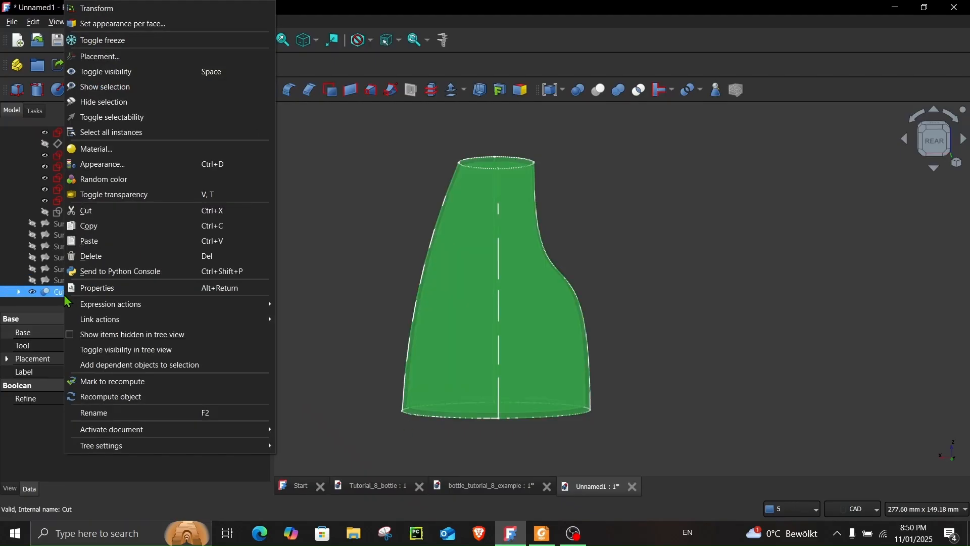
pyautogui.click(108, 203)
pyautogui.click(335, 204)
# Switch to the Part Design workbench and create a clone of the Cut in a new body.
pyautogui.scroll(2, 77, 214)
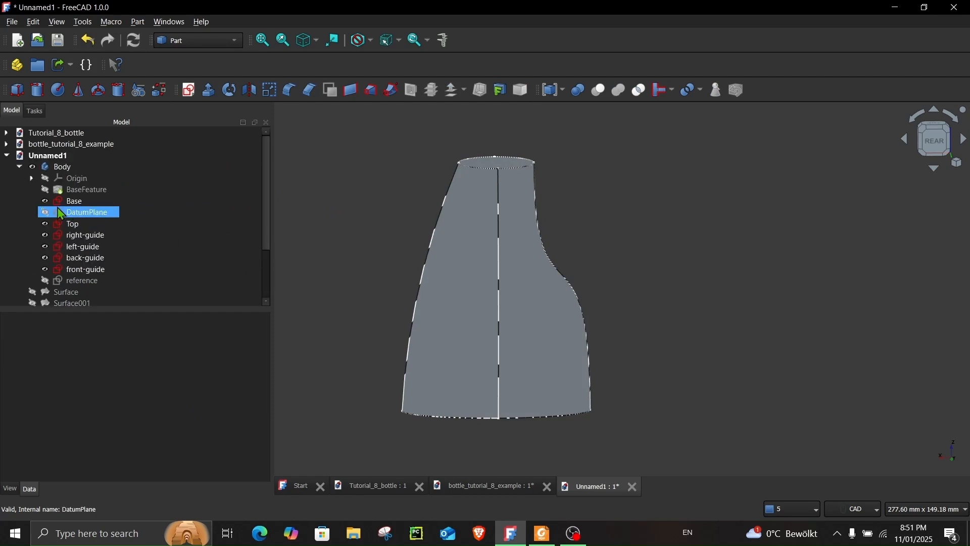
pyautogui.click(62, 166)
pyautogui.scroll(-2, 86, 226)
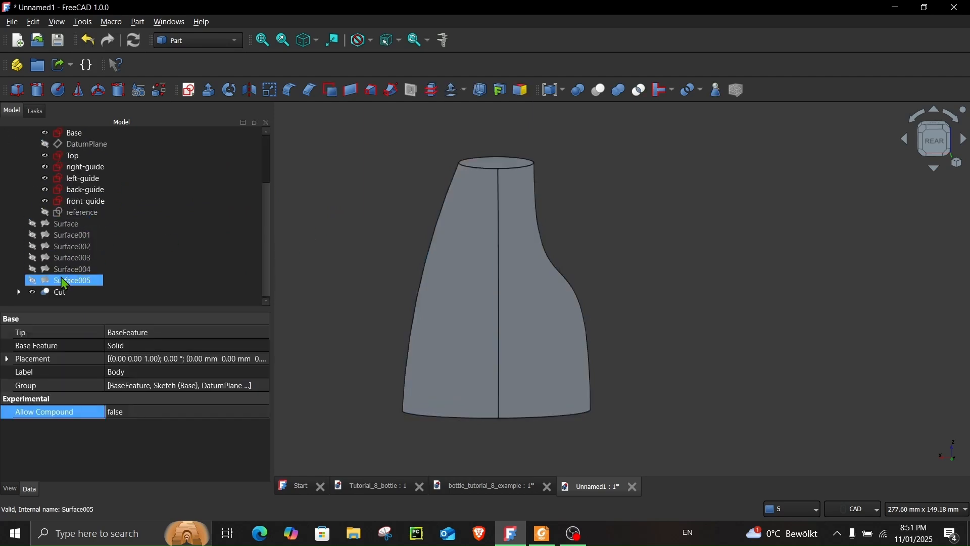
pyautogui.click(204, 41)
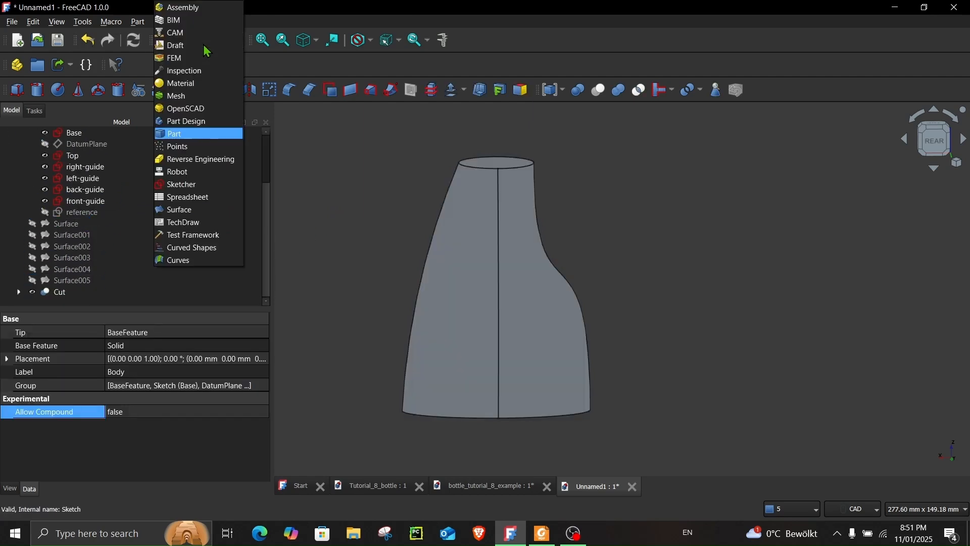
pyautogui.click(187, 123)
pyautogui.click(12, 111)
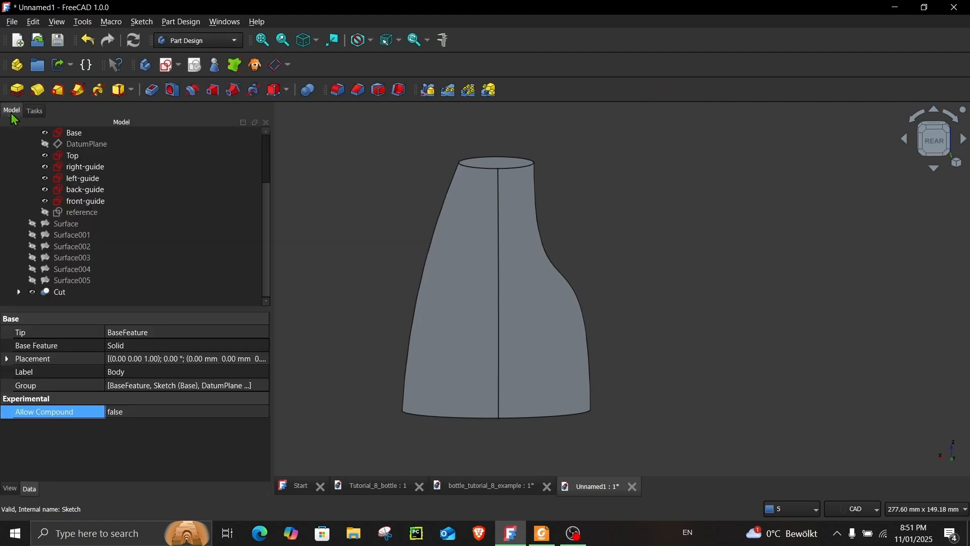
pyautogui.click(60, 292)
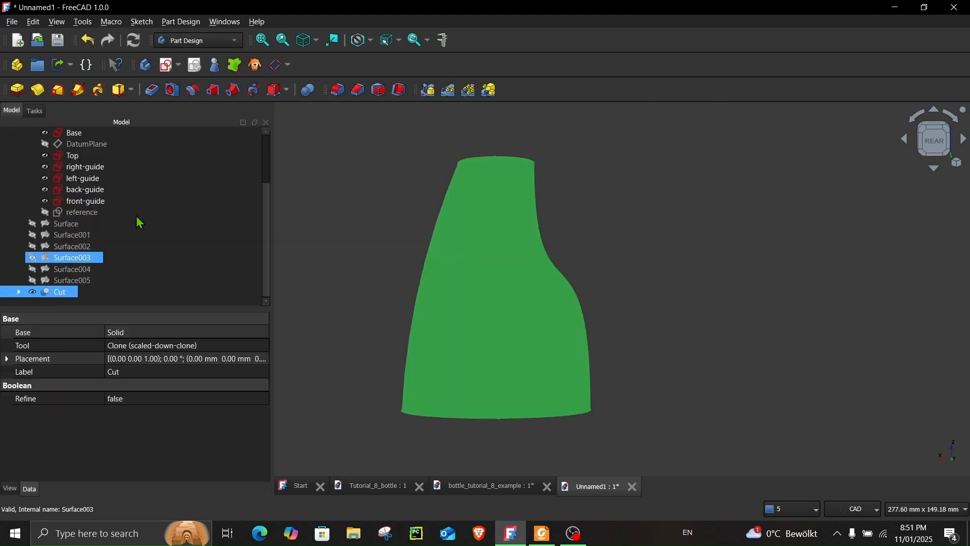
pyautogui.click(256, 65)
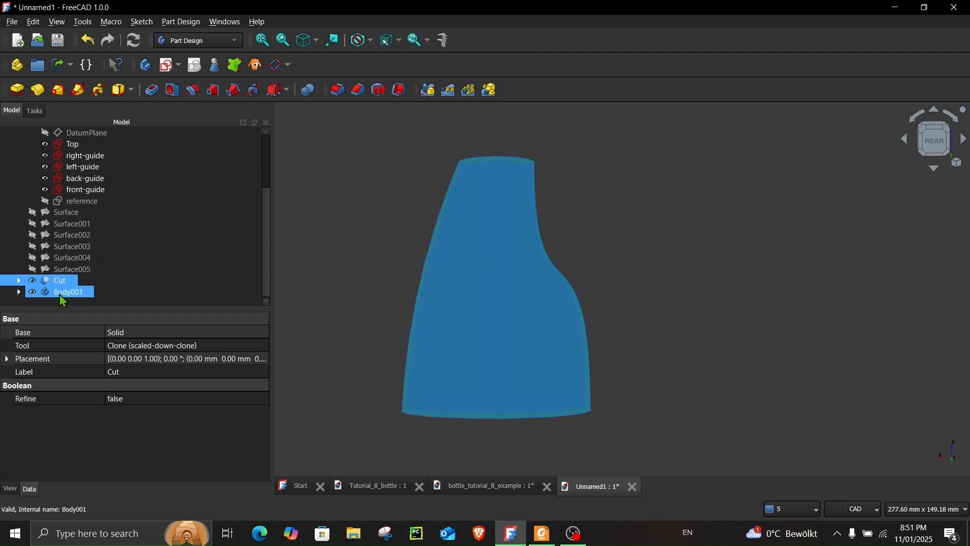
# Hide the original Cut and expand the new body in the tree to show the clone it contains.
pyautogui.click(32, 281)
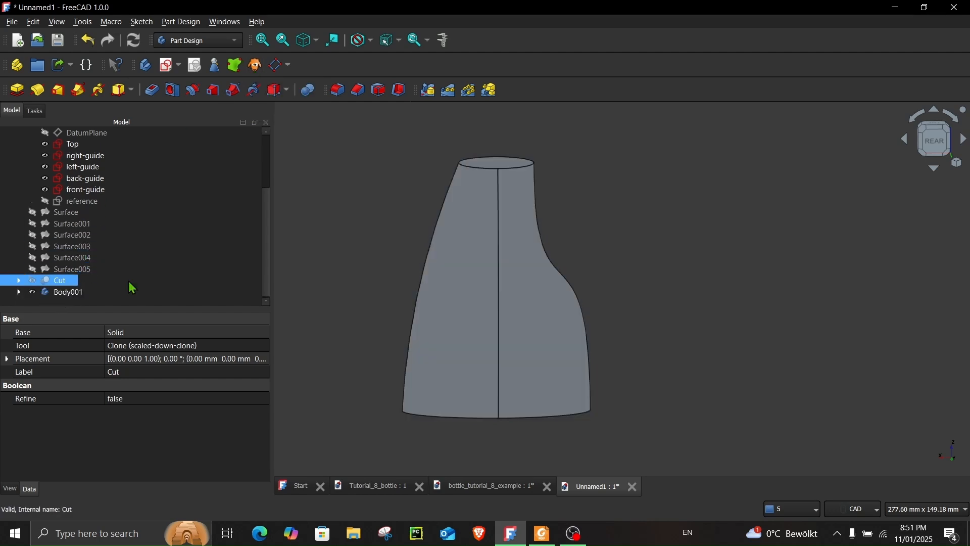
pyautogui.click(19, 292)
pyautogui.click(75, 282)
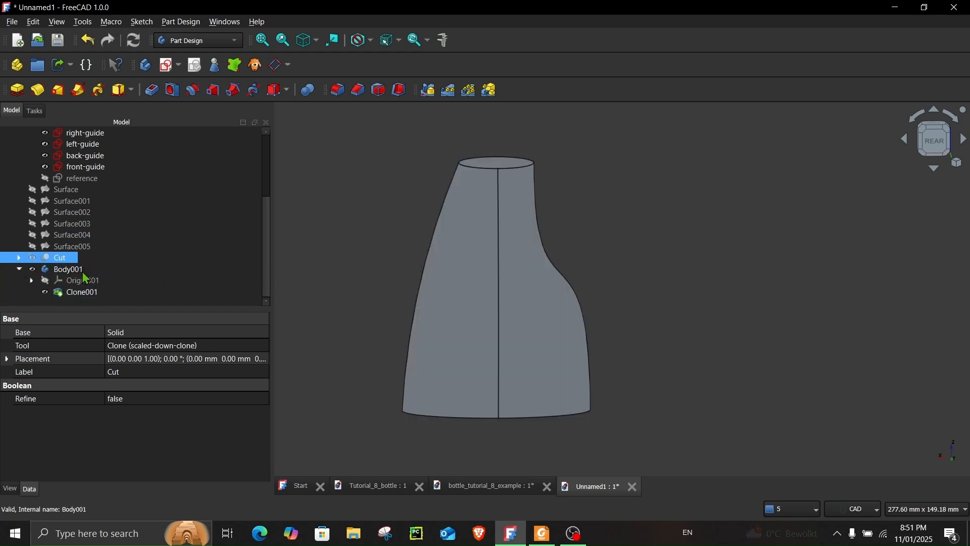
pyautogui.click(344, 280)
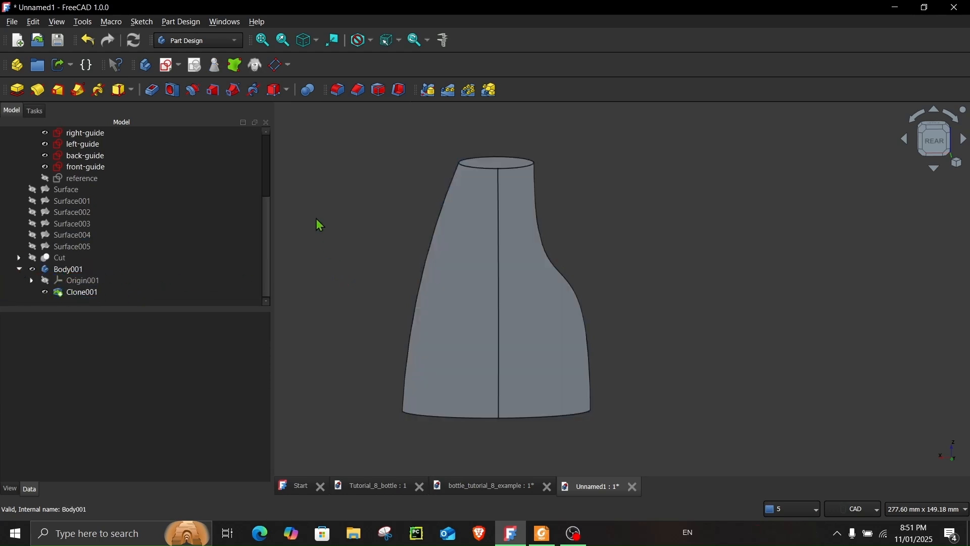
# Choose Body001 as the active body for a new sketch and cancel the attachment selection.
pyautogui.click(168, 68)
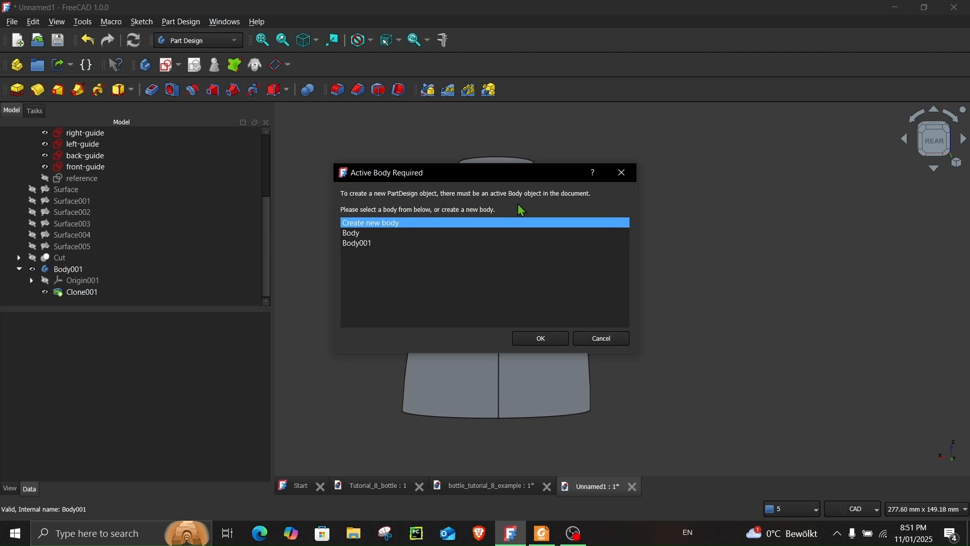
pyautogui.click(363, 245)
pyautogui.click(544, 337)
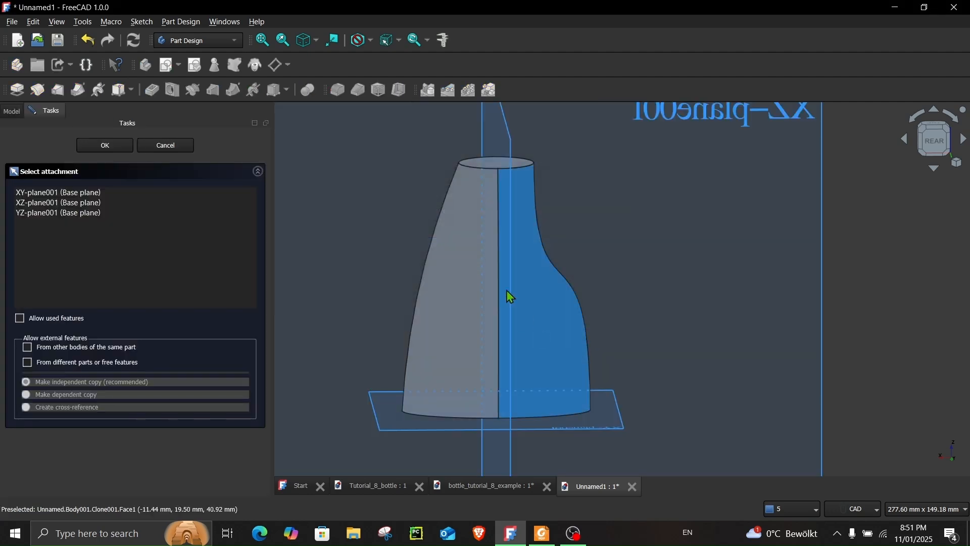
pyautogui.moveTo(412, 186); pyautogui.dragTo(414, 223, button='middle')
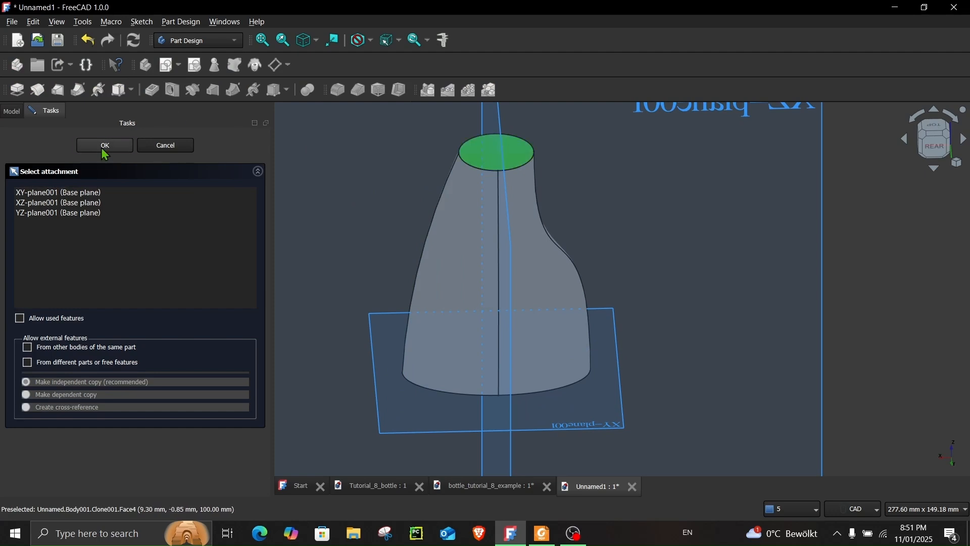
pyautogui.click(163, 147)
# Create a new sketch on the circular top face of the cloned bottle.
pyautogui.click(348, 195)
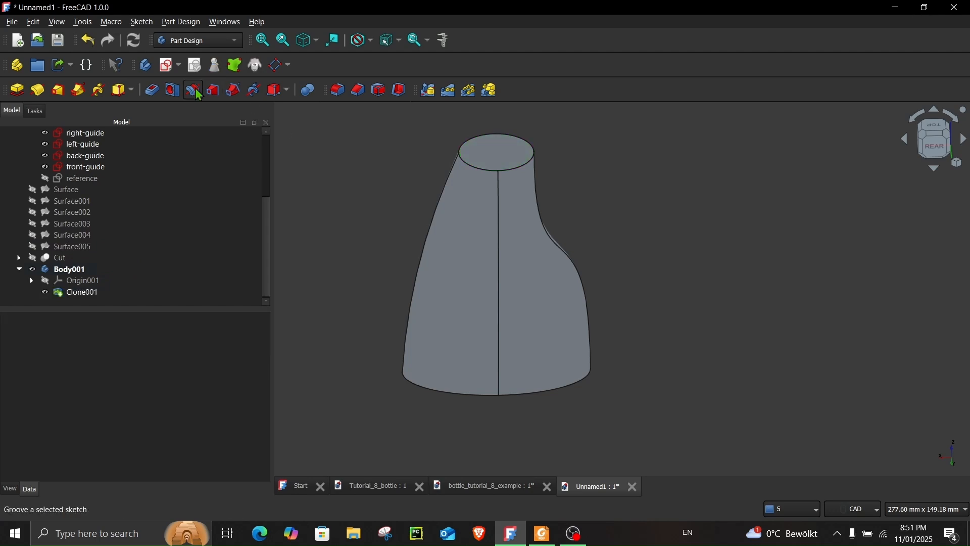
pyautogui.click(495, 164)
pyautogui.click(146, 64)
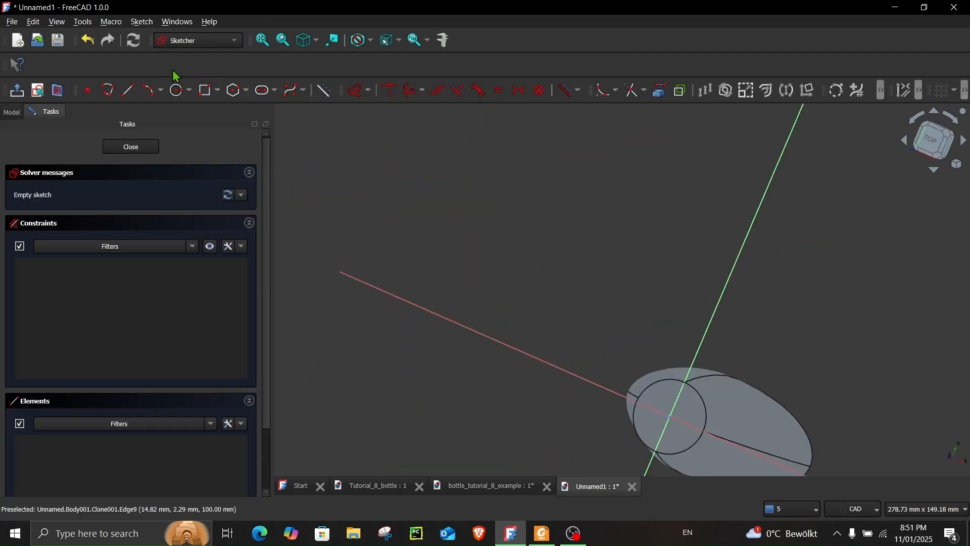
pyautogui.moveTo(640, 354); pyautogui.dragTo(368, 245, button='middle')
pyautogui.scroll(2, 368, 245)
# Sketch a 24 mm diameter circle centred on the origin and pad it 10 mm to form the bottle's neck.
pyautogui.click(180, 90)
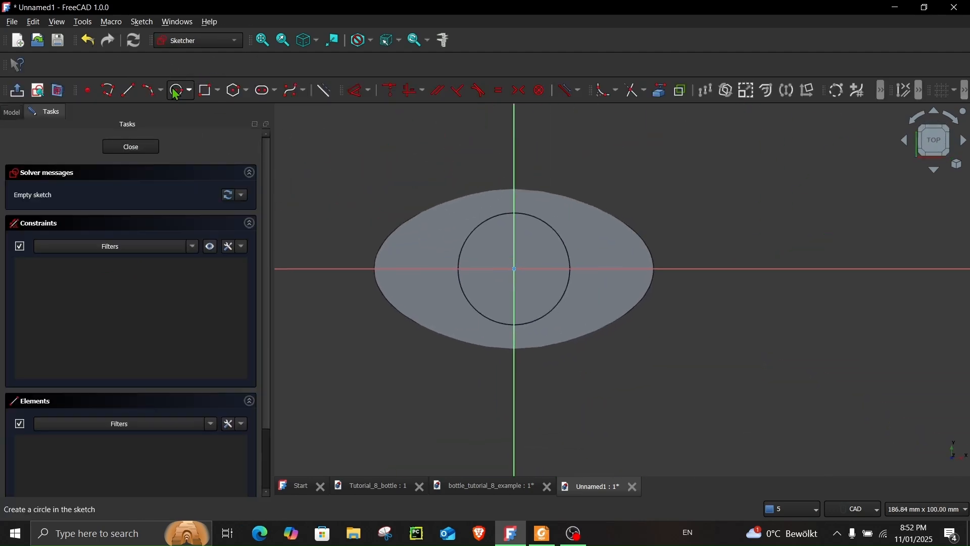
pyautogui.click(515, 269)
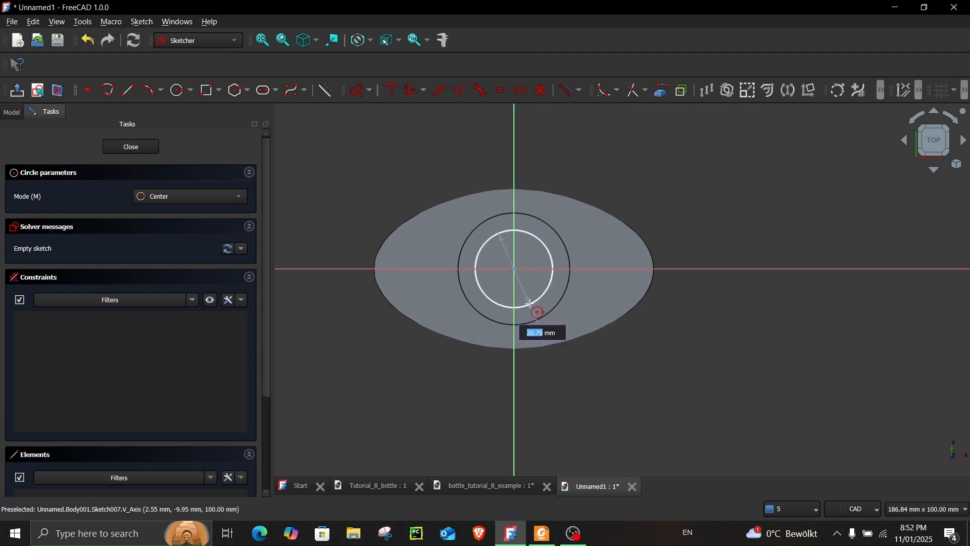
pyautogui.press('Return')
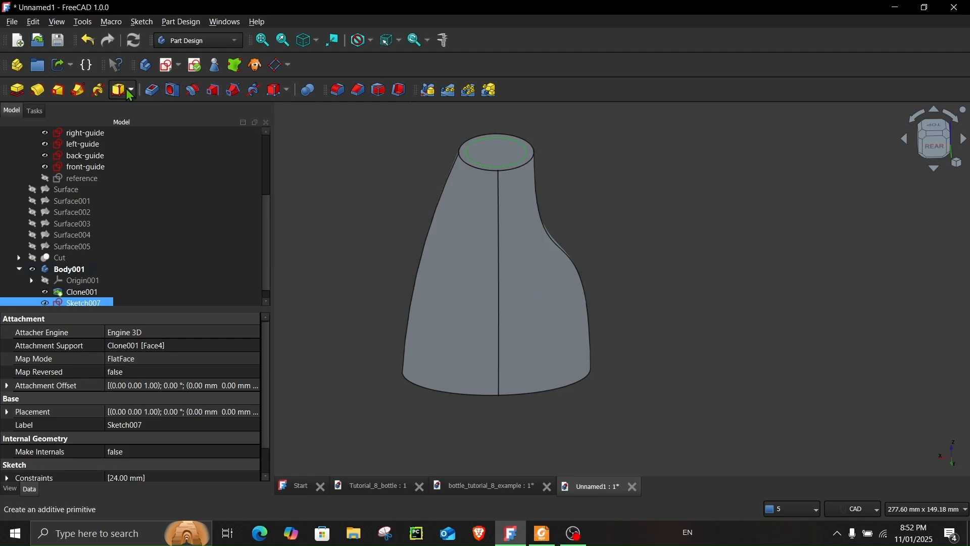
pyautogui.click(17, 89)
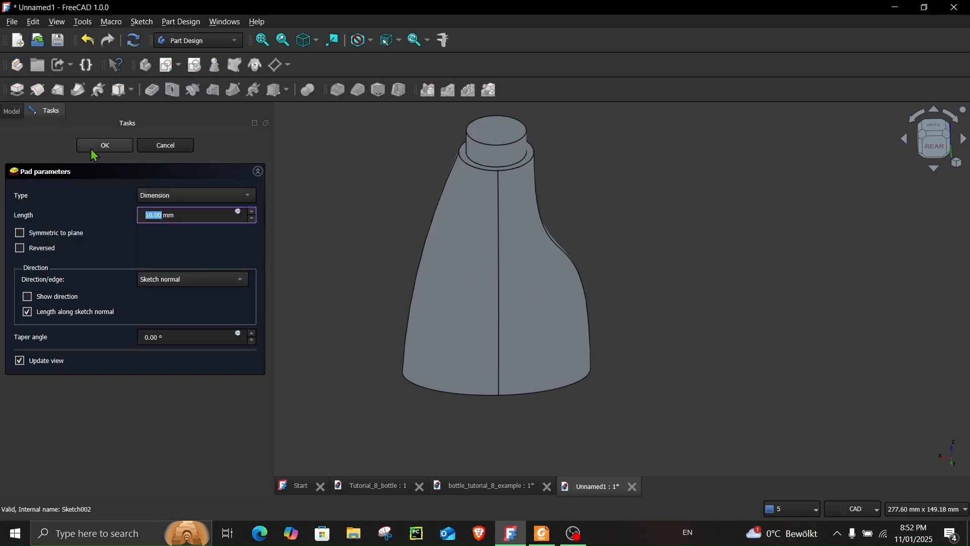
pyautogui.press('Return')
# Create a sketch on the top face of the neck with a 20 mm diameter circle centred on the origin.
pyautogui.click(499, 238)
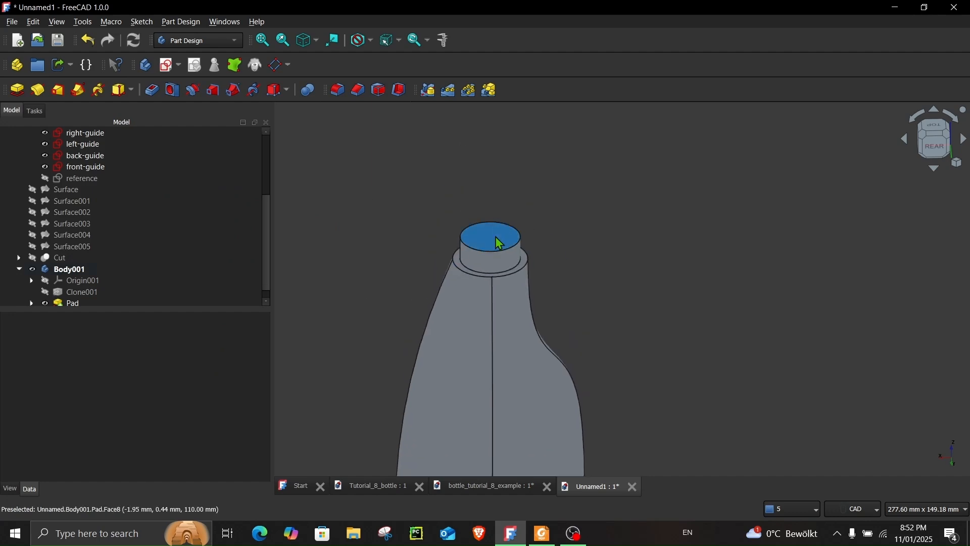
pyautogui.click(168, 65)
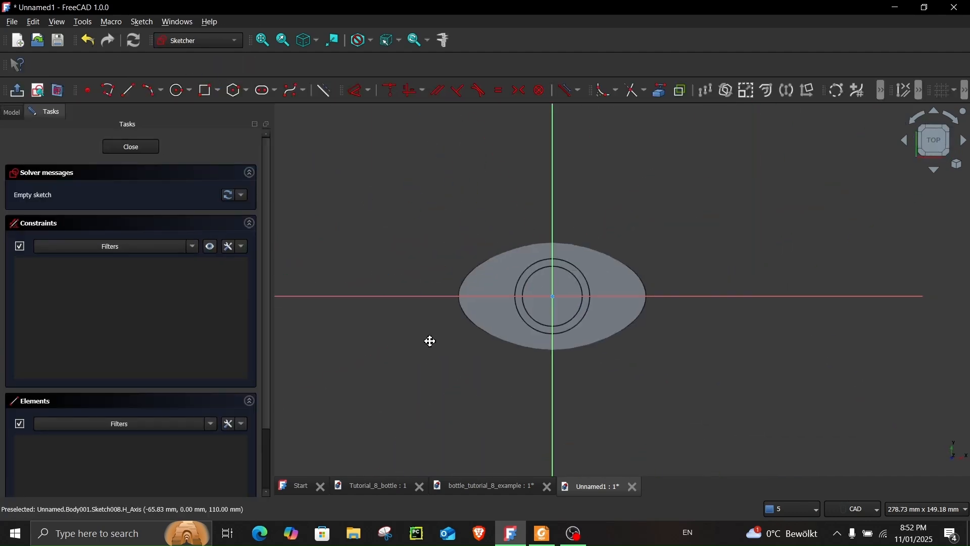
pyautogui.click(179, 91)
pyautogui.click(612, 274)
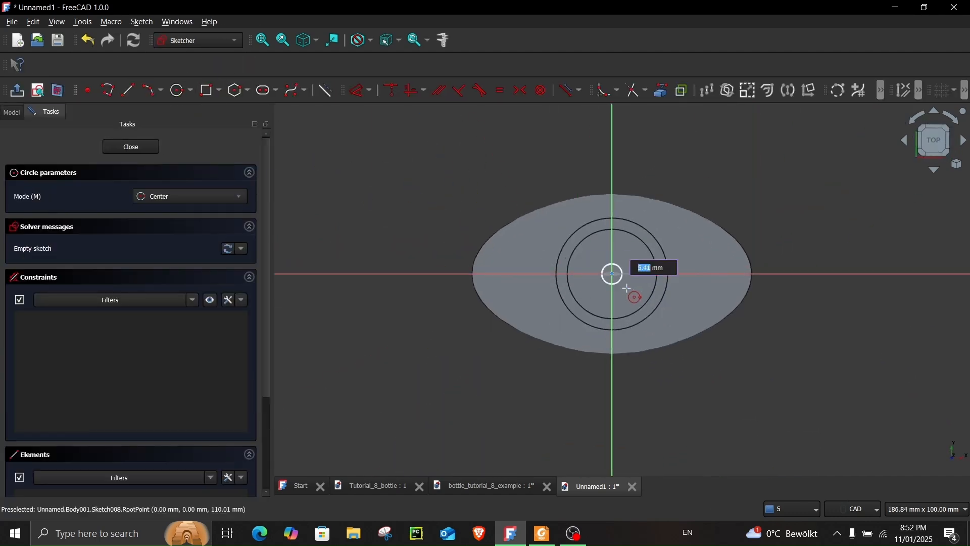
pyautogui.write('20')
pyautogui.press('Return')
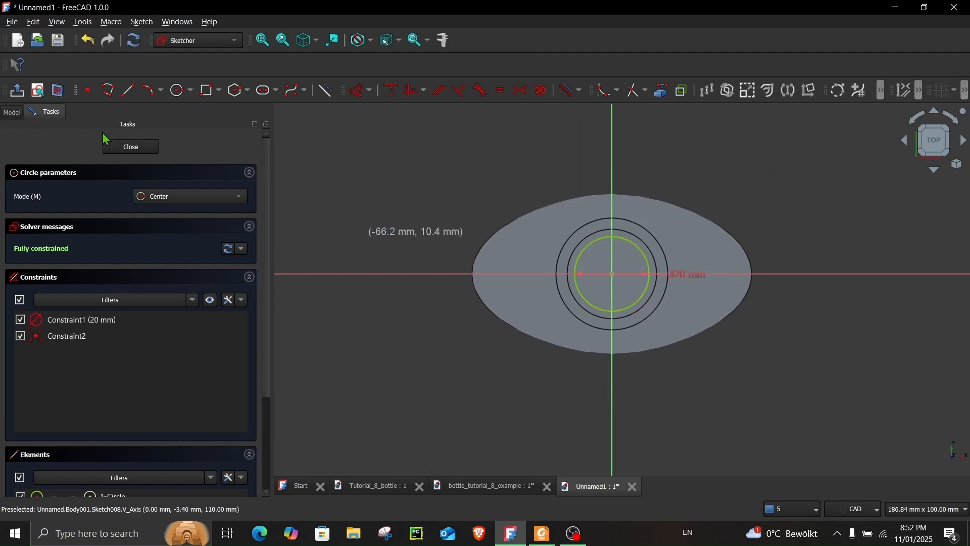
pyautogui.click(139, 145)
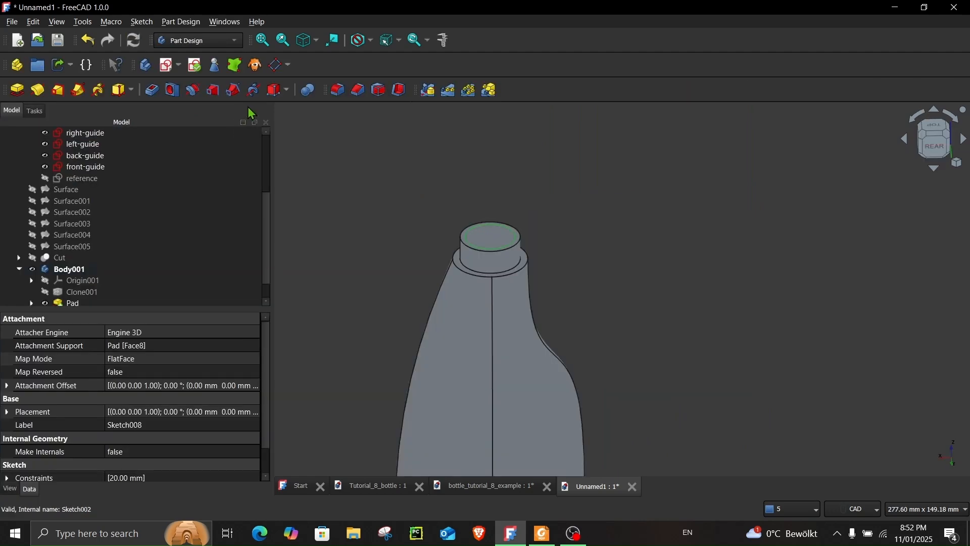
# Pocket the 20 mm circle 10 mm deep through the neck and inspect the opening.
pyautogui.click(153, 91)
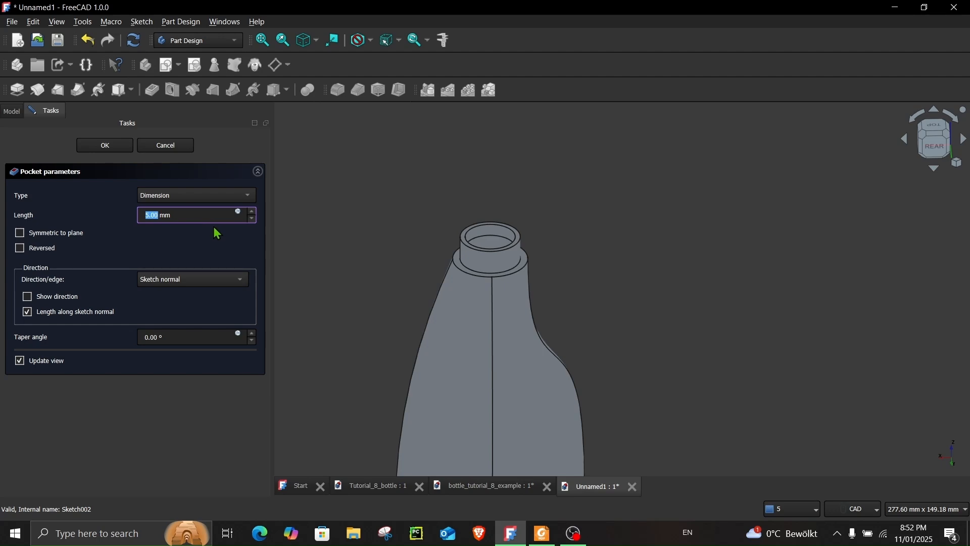
pyautogui.write('10')
pyautogui.press('Return')
pyautogui.moveTo(361, 232); pyautogui.dragTo(413, 287, button='middle')
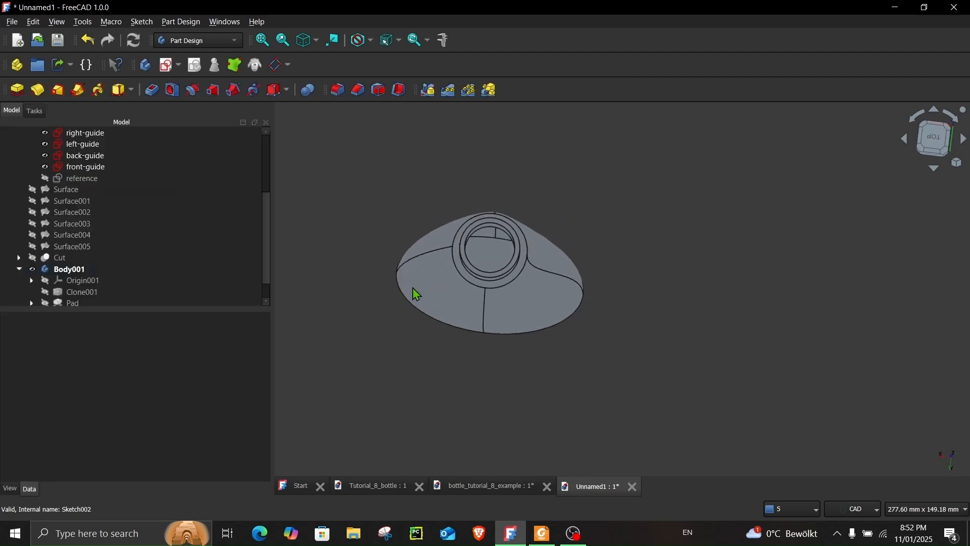
pyautogui.scroll(3, 486, 262)
pyautogui.moveTo(486, 259); pyautogui.dragTo(497, 278, button='middle')
pyautogui.scroll(-3, 497, 278)
pyautogui.moveTo(418, 305); pyautogui.dragTo(449, 289, button='middle')
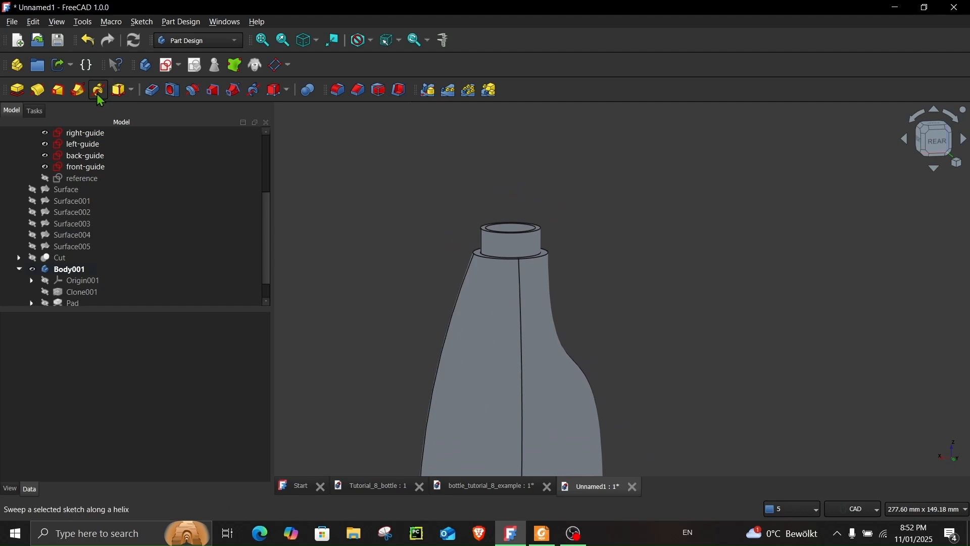
# Show the origin planes of Body001.
pyautogui.scroll(-1, 143, 286)
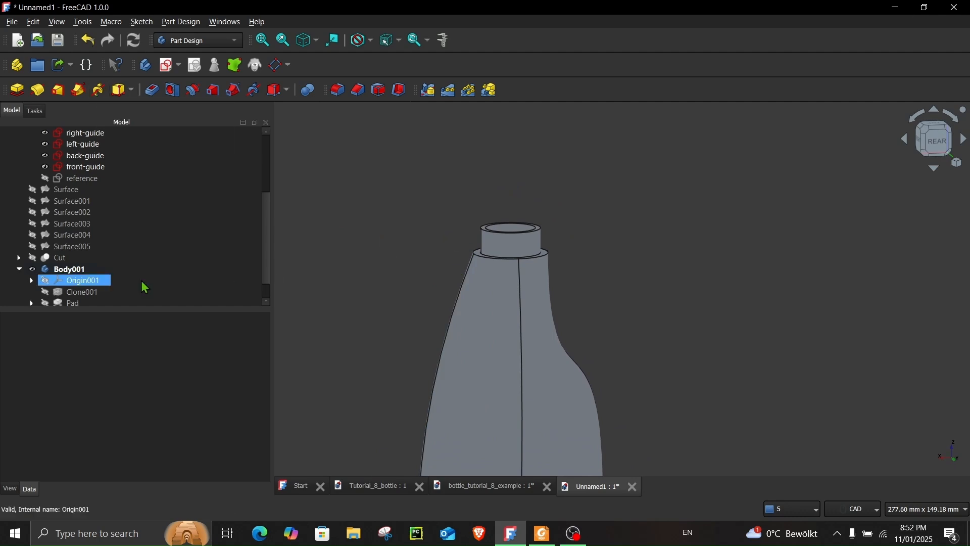
pyautogui.click(95, 280)
pyautogui.click(50, 259)
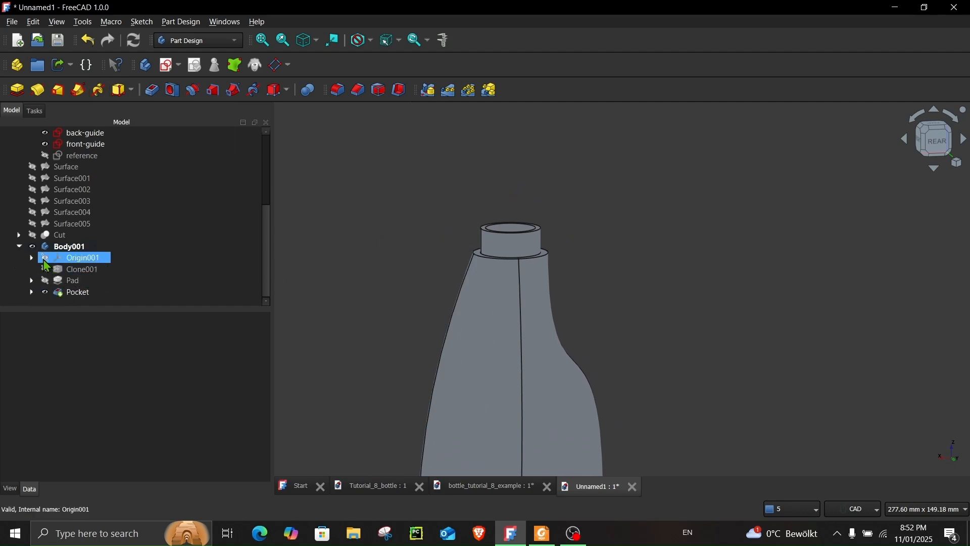
pyautogui.click(44, 259)
# Create a new sketch in Body001 attached to its XZ plane.
pyautogui.scroll(-3, 480, 274)
pyautogui.moveTo(578, 288); pyautogui.dragTo(481, 292, button='middle')
pyautogui.moveTo(453, 182); pyautogui.dragTo(481, 173, button='middle')
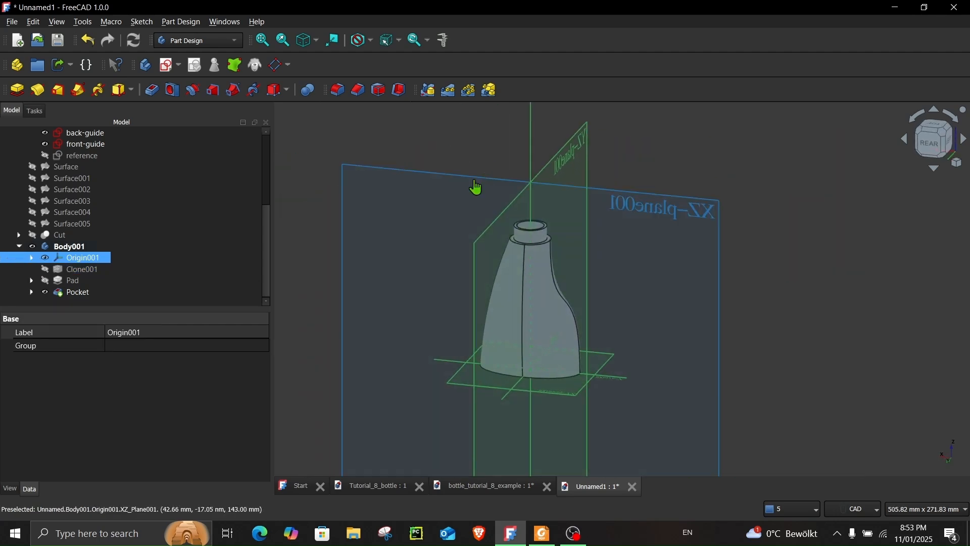
pyautogui.click(475, 182)
pyautogui.click(361, 130)
pyautogui.click(170, 65)
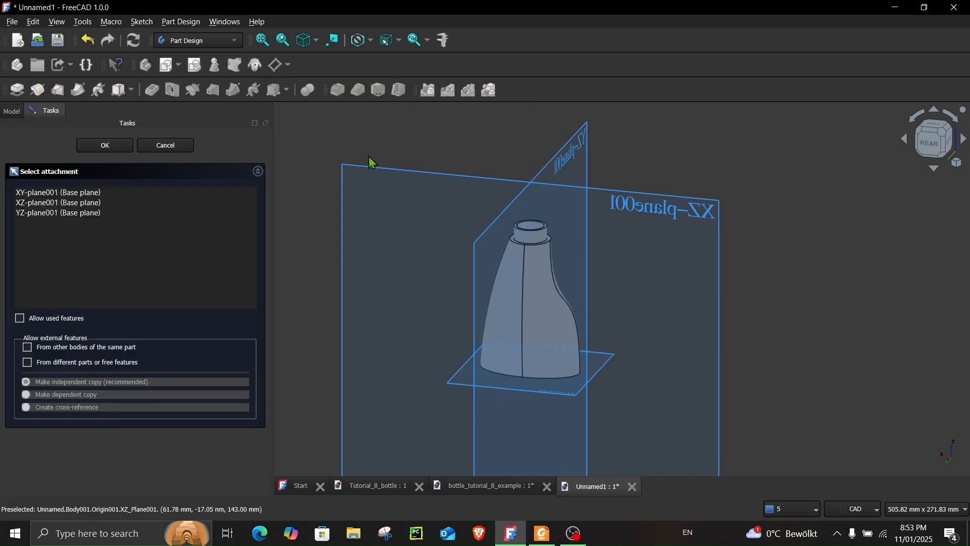
pyautogui.click(466, 177)
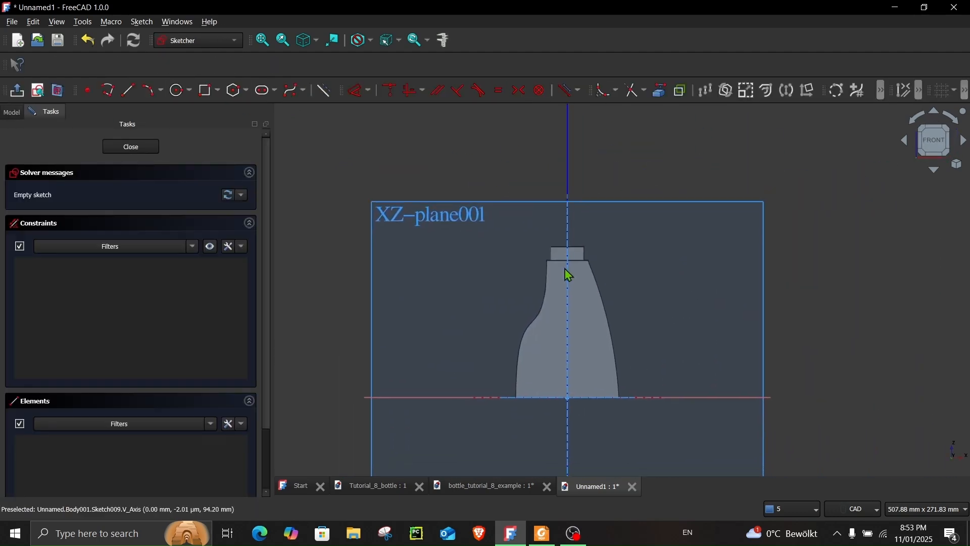
# Project the neck's top edge into the sketch as external geometry.
pyautogui.scroll(5, 569, 276)
pyautogui.click(660, 91)
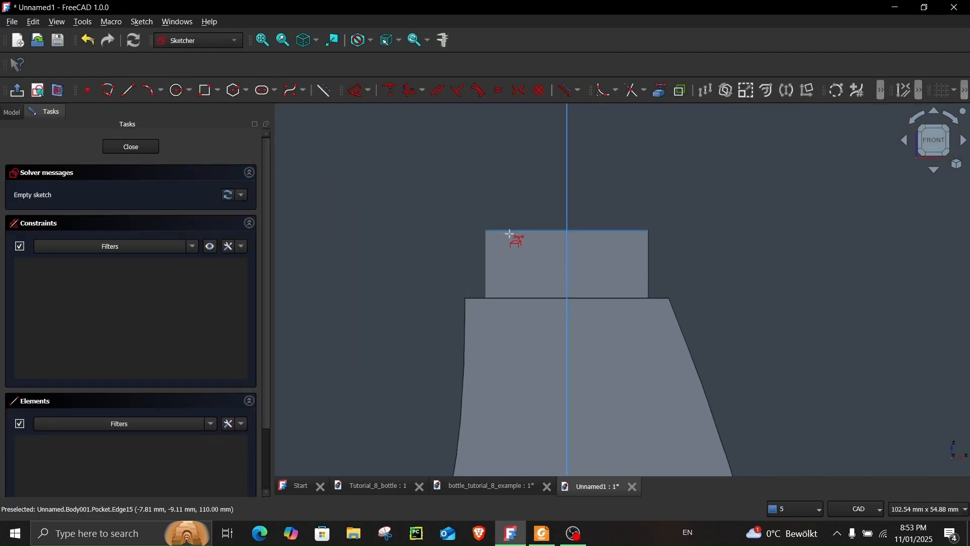
pyautogui.click(511, 230)
pyautogui.scroll(2, 508, 248)
pyautogui.rightClick(525, 259)
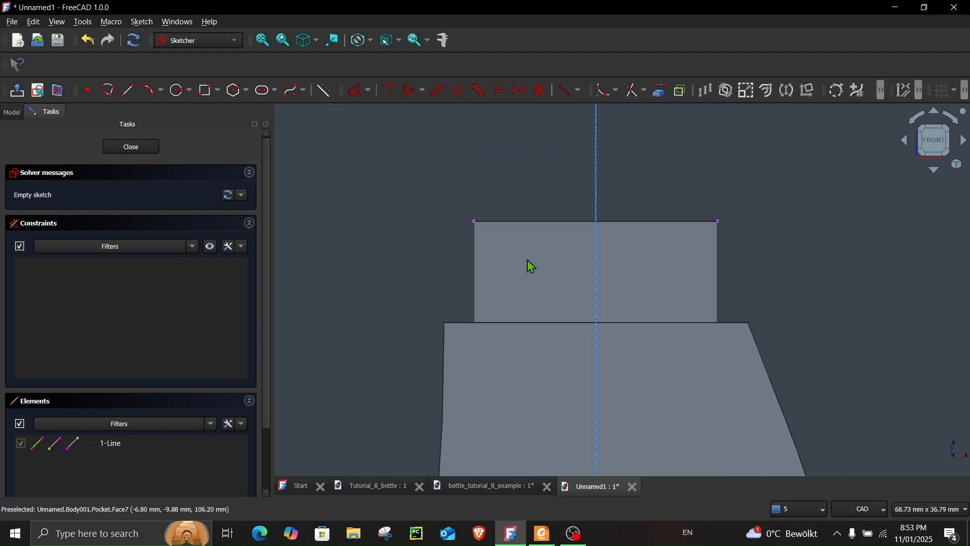
# Hide Body001's origin planes and return to the sketch editing tasks.
pyautogui.click(11, 109)
pyautogui.click(48, 259)
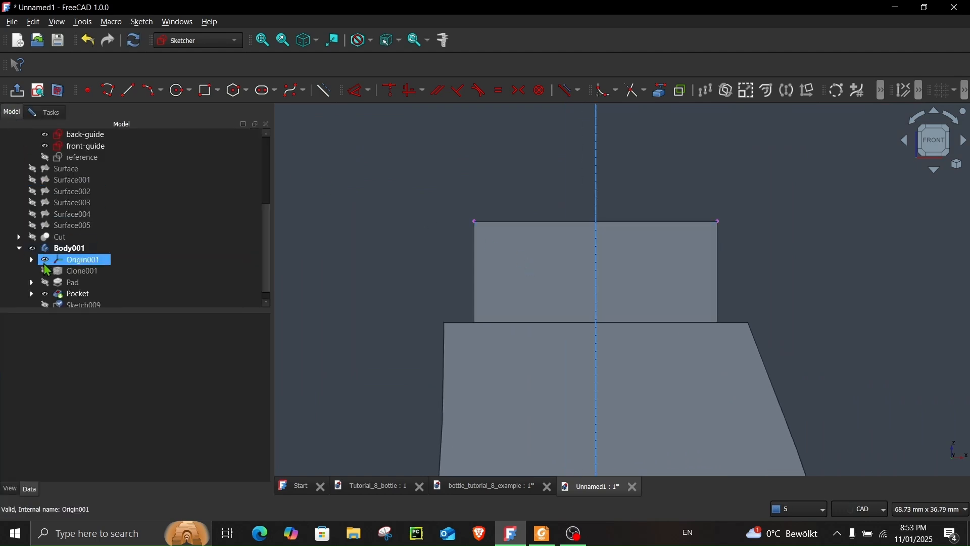
pyautogui.click(52, 115)
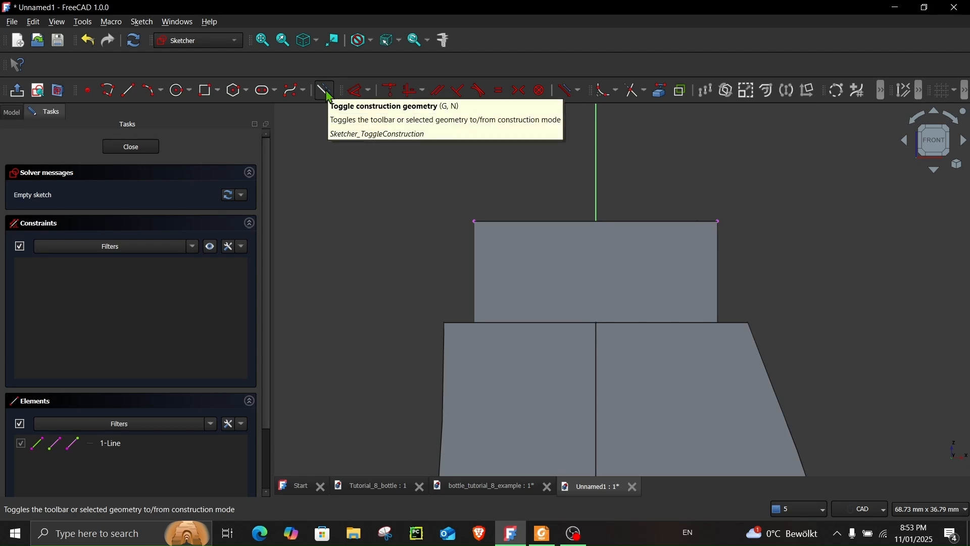
# Draw a vertical construction line down the neck's left side from the projected edge's endpoint and set its length to 10 mm.
pyautogui.click(128, 91)
pyautogui.click(474, 223)
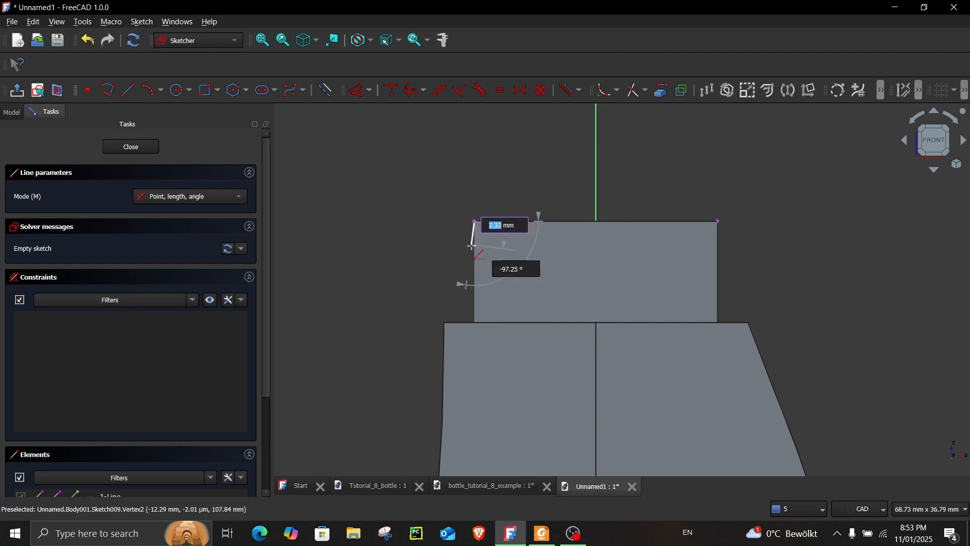
pyautogui.click(475, 306)
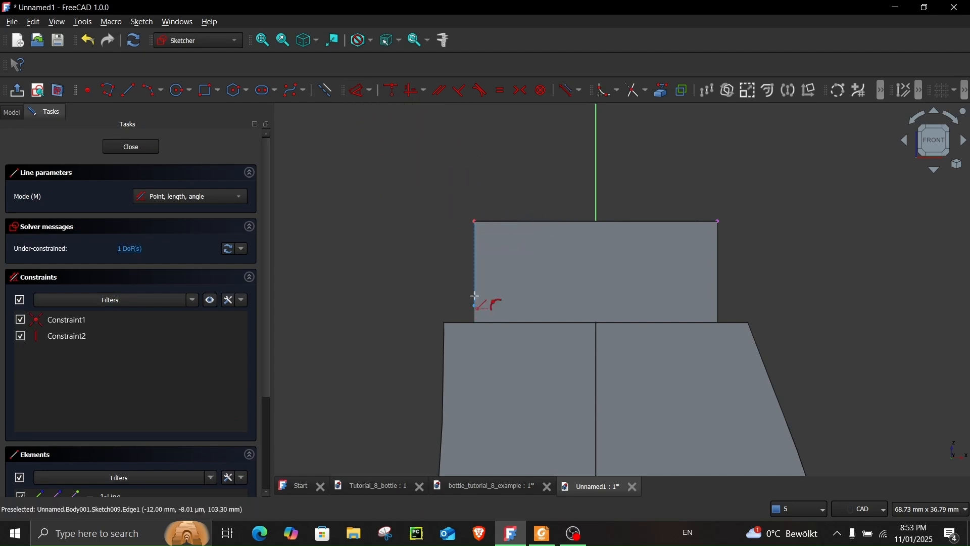
pyautogui.click(361, 90)
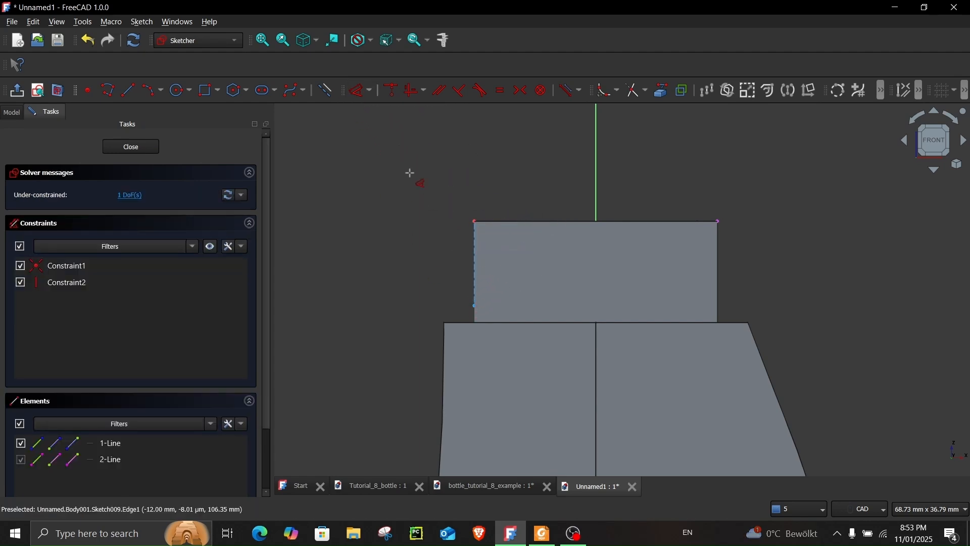
pyautogui.click(475, 265)
pyautogui.click(447, 265)
pyautogui.press('Return')
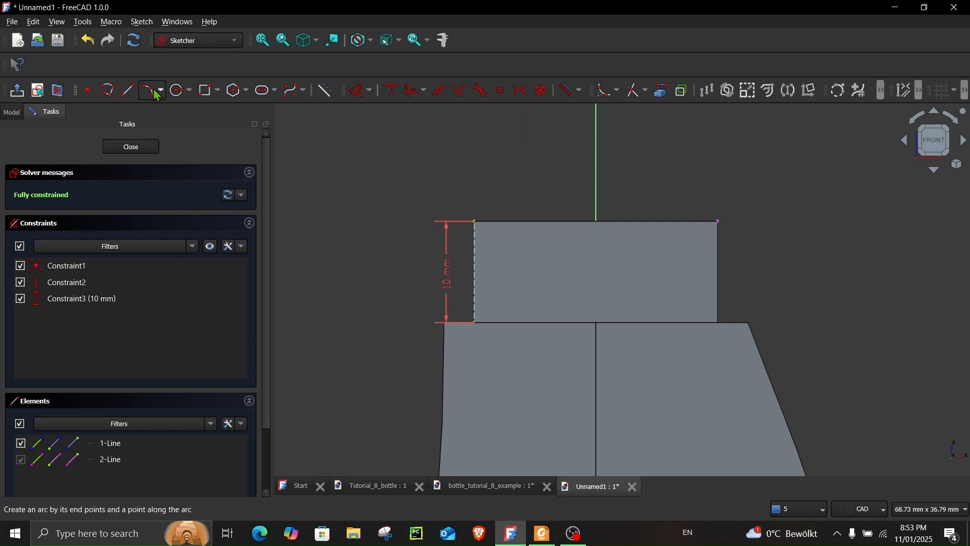
# Draw a vertical line about 2 mm long on the construction line, a little below the neck's rim.
pyautogui.click(128, 90)
pyautogui.scroll(5, 445, 212)
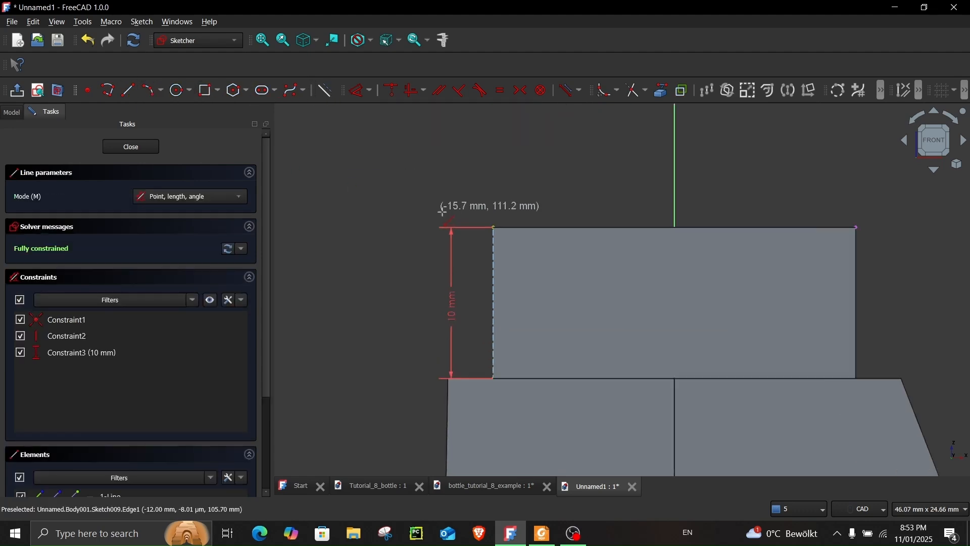
pyautogui.click(490, 253)
pyautogui.click(490, 310)
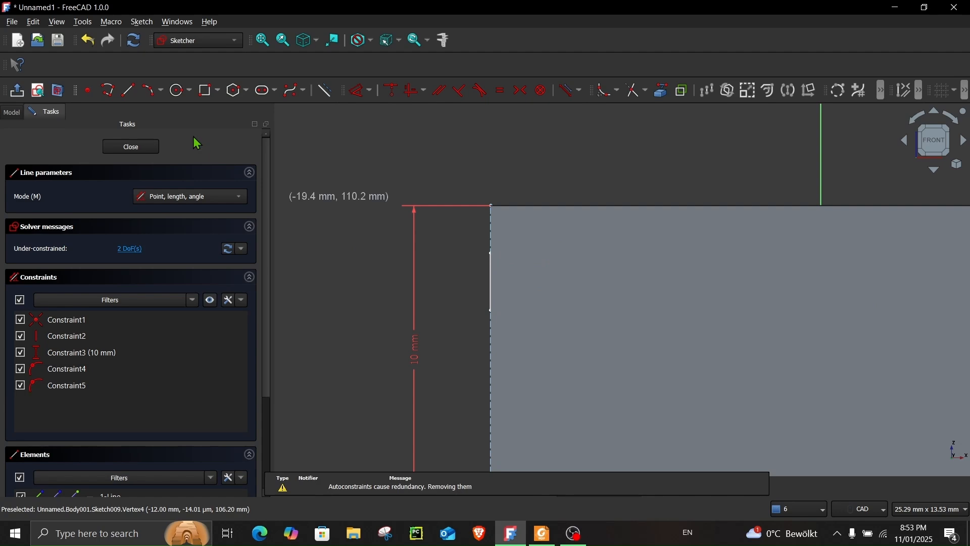
# Draw a three-point arc between the short line's endpoints, bulging outward from the neck.
pyautogui.click(161, 91)
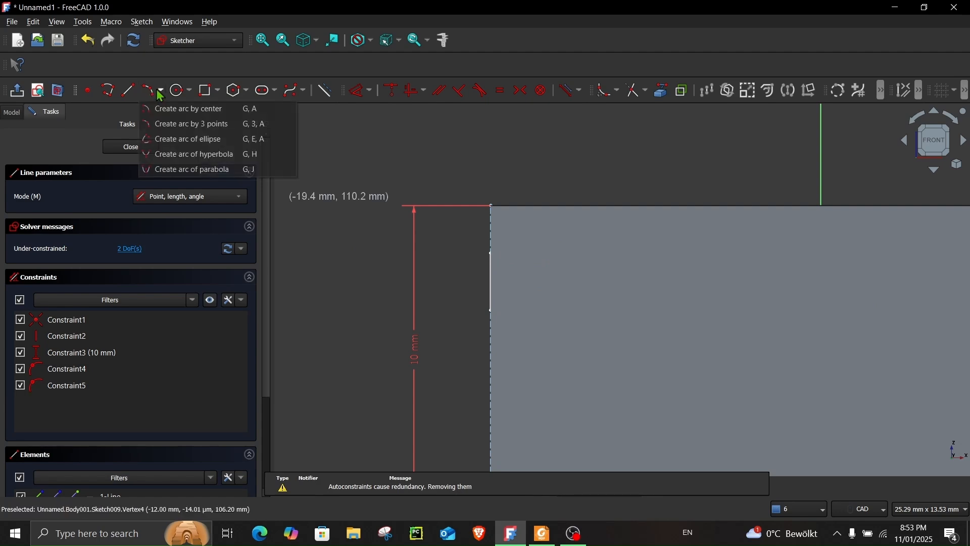
pyautogui.click(173, 125)
pyautogui.scroll(2, 520, 281)
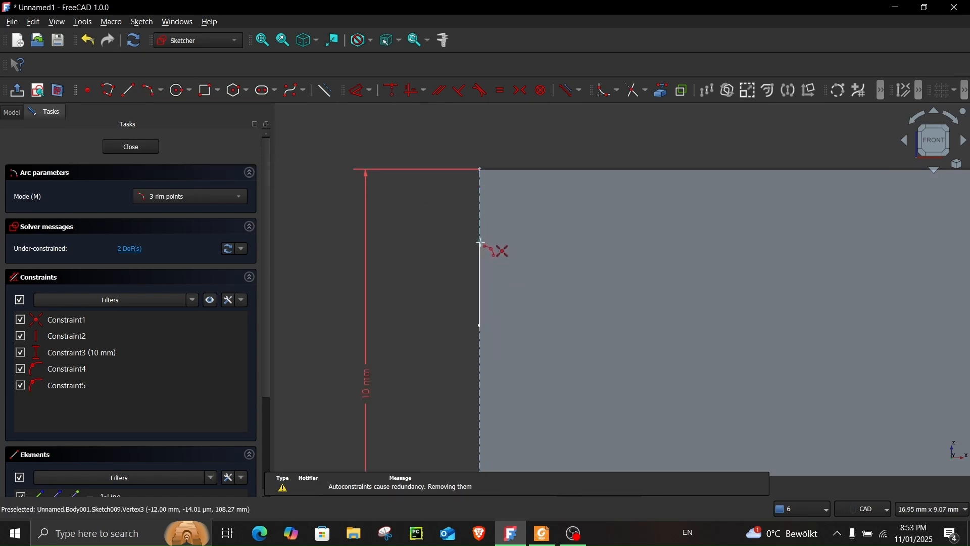
pyautogui.click(481, 242)
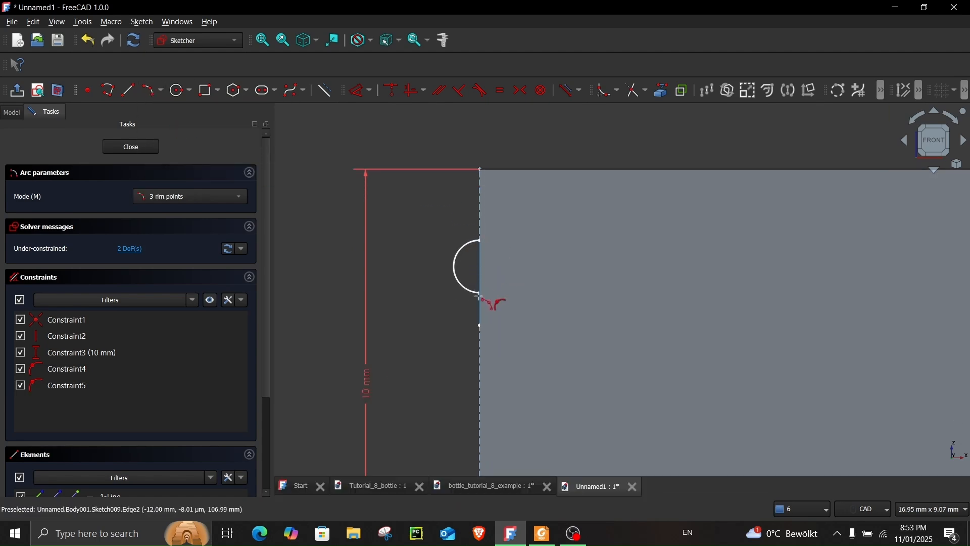
pyautogui.click(477, 324)
pyautogui.click(434, 290)
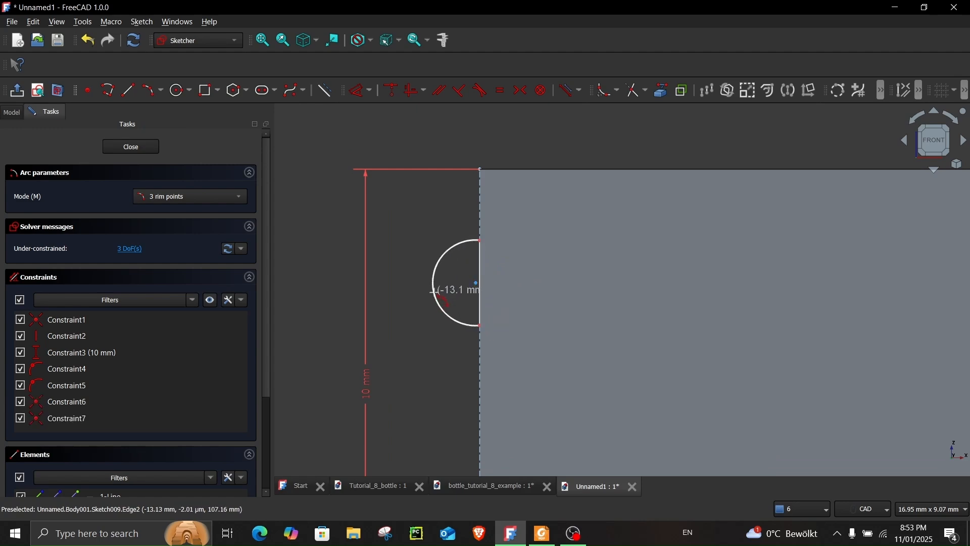
pyautogui.rightClick(434, 291)
# Constrain the arc's centre point onto the short vertical line to make the profile a semicircle.
pyautogui.scroll(3, 476, 280)
pyautogui.click(474, 285)
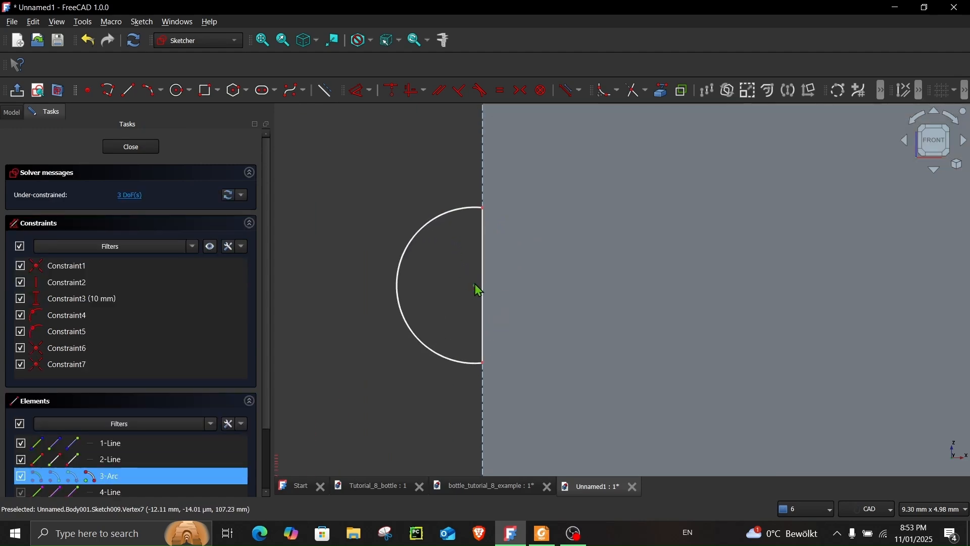
pyautogui.click(484, 286)
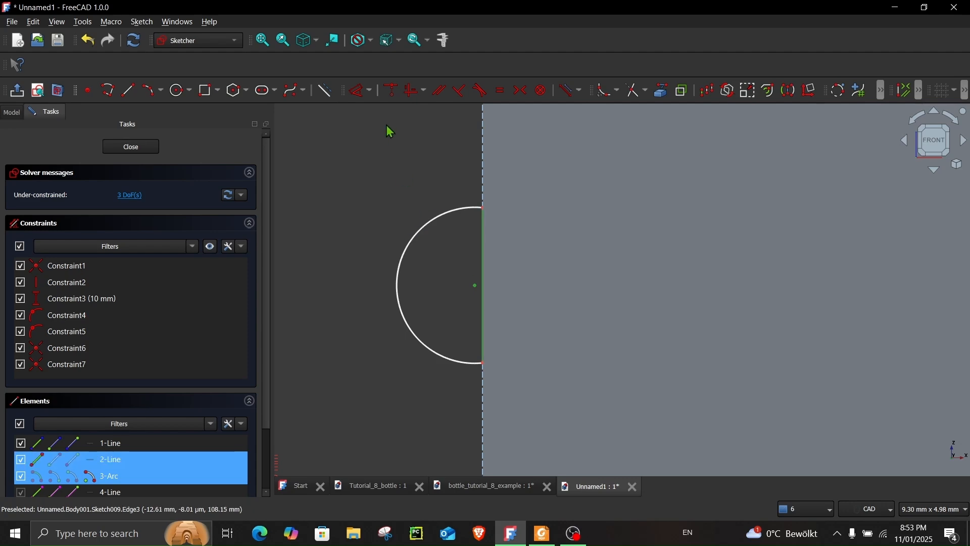
pyautogui.click(392, 92)
pyautogui.scroll(-3, 377, 214)
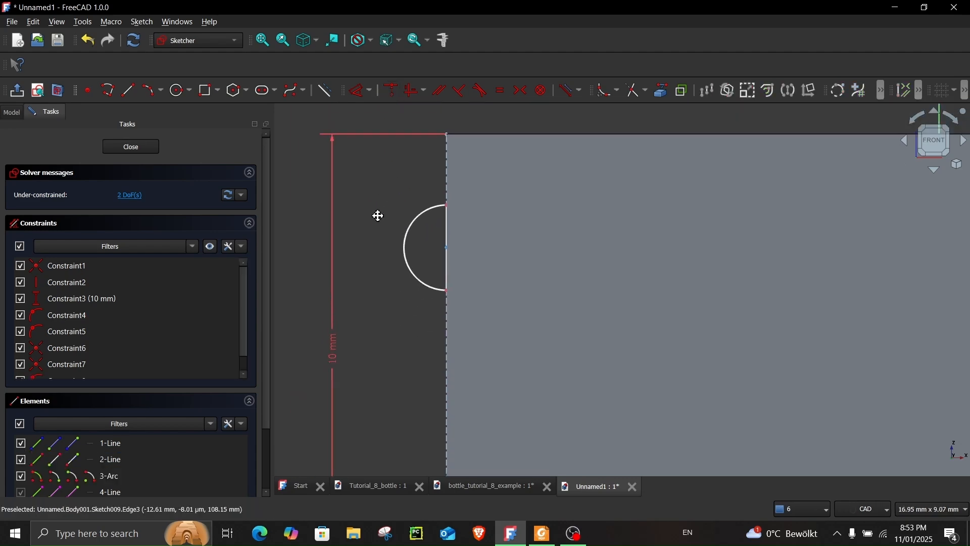
# Dimension the gap between the neck rim and the short line's upper endpoint to 1.5 mm.
pyautogui.click(361, 90)
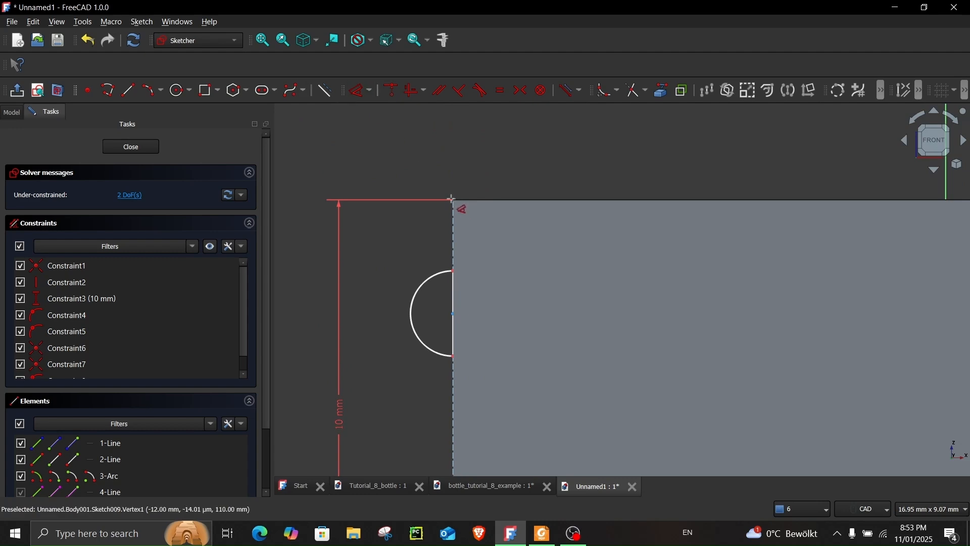
pyautogui.click(453, 260)
pyautogui.click(496, 252)
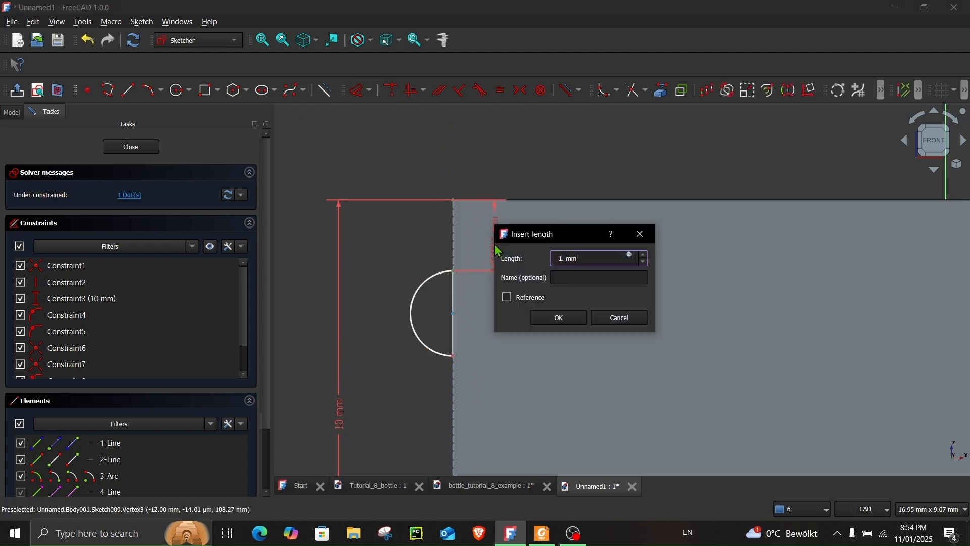
pyautogui.press('Return')
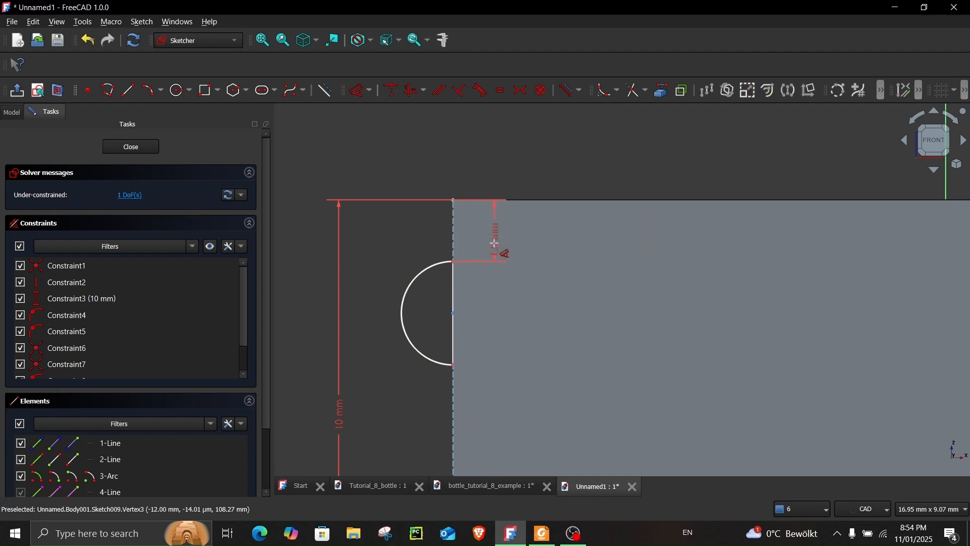
# Set the short vertical line's length to 1.5 mm and close the thread profile sketch.
pyautogui.click(453, 307)
pyautogui.click(490, 314)
pyautogui.write('1.5')
pyautogui.press('Return')
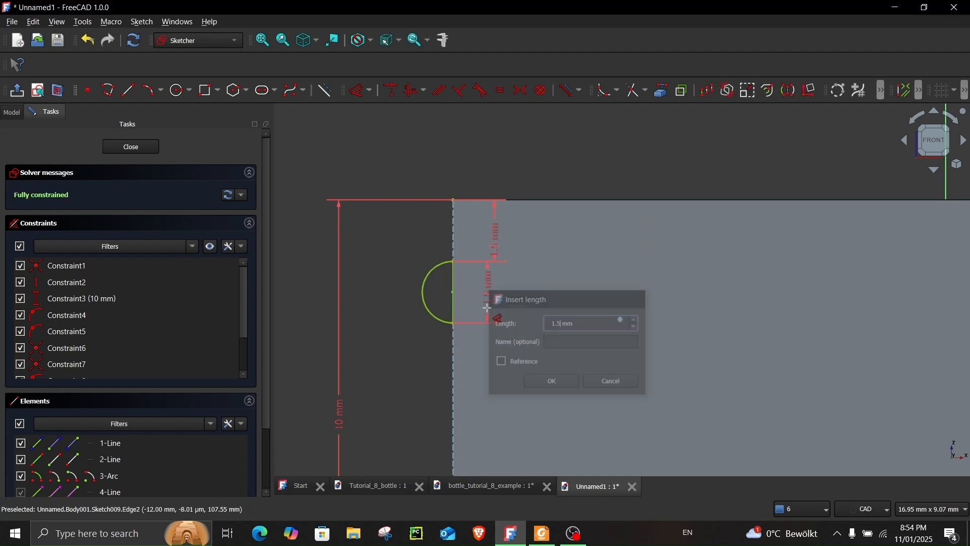
pyautogui.click(144, 152)
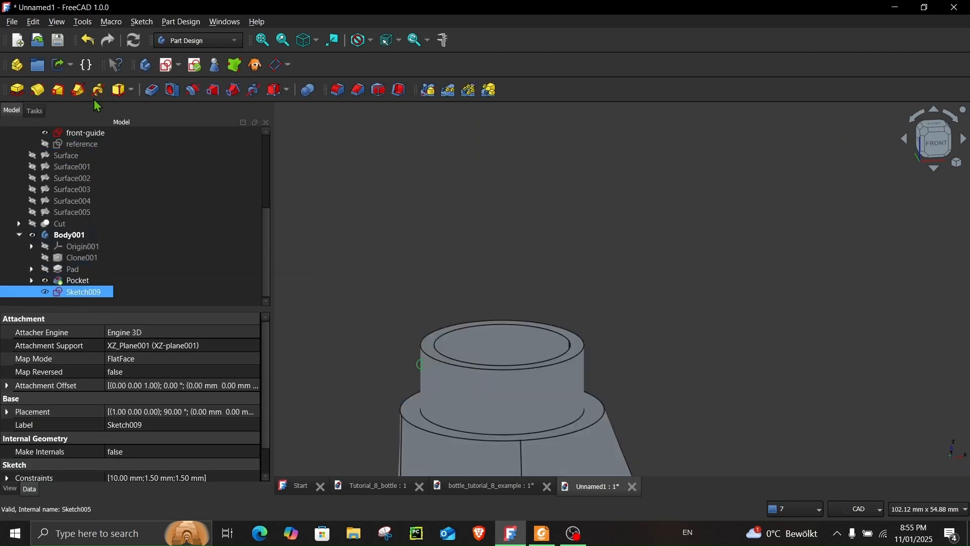
# Create an additive helix from the thread profile about the vertical sketch axis, with pitch 2 mm, height 5 mm, reversed.
pyautogui.click(100, 90)
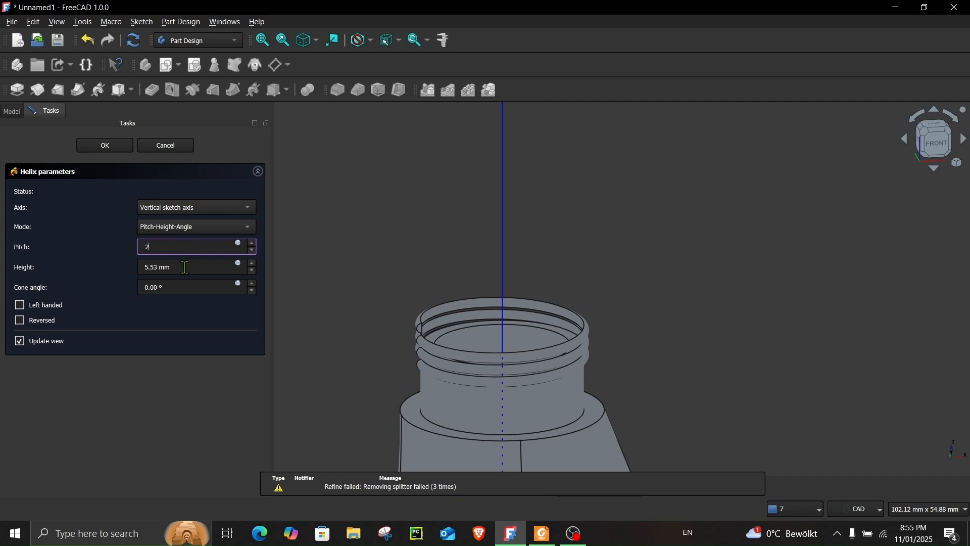
pyautogui.tripleClick(185, 268)
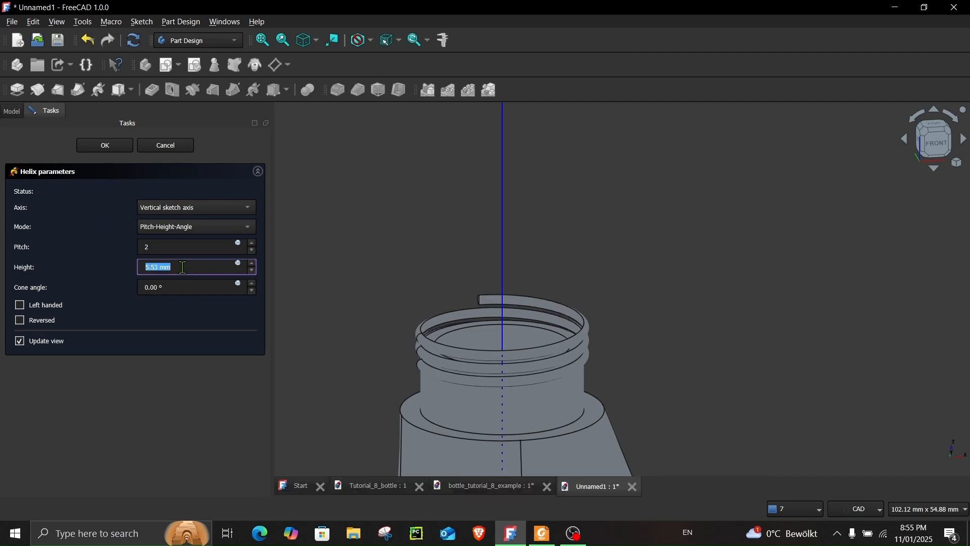
pyautogui.click(20, 328)
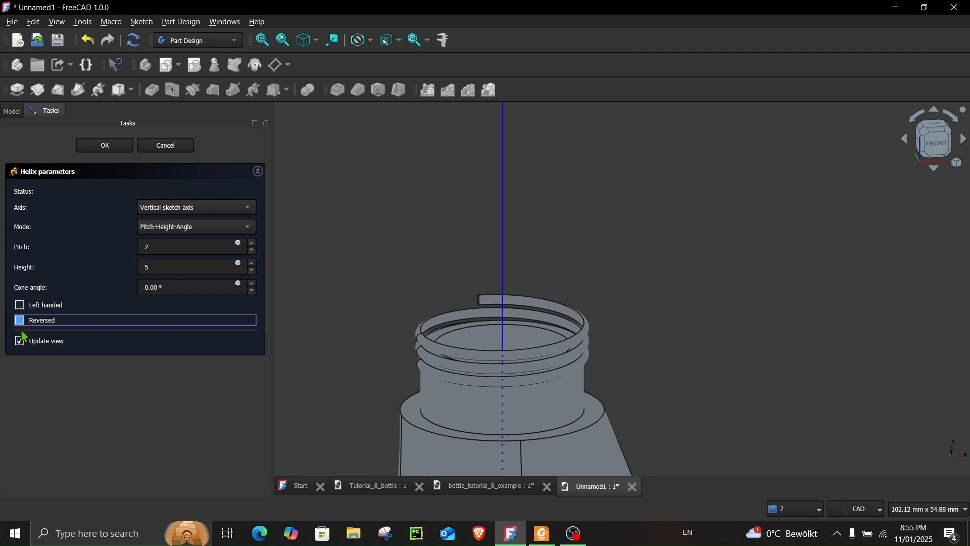
pyautogui.click(36, 326)
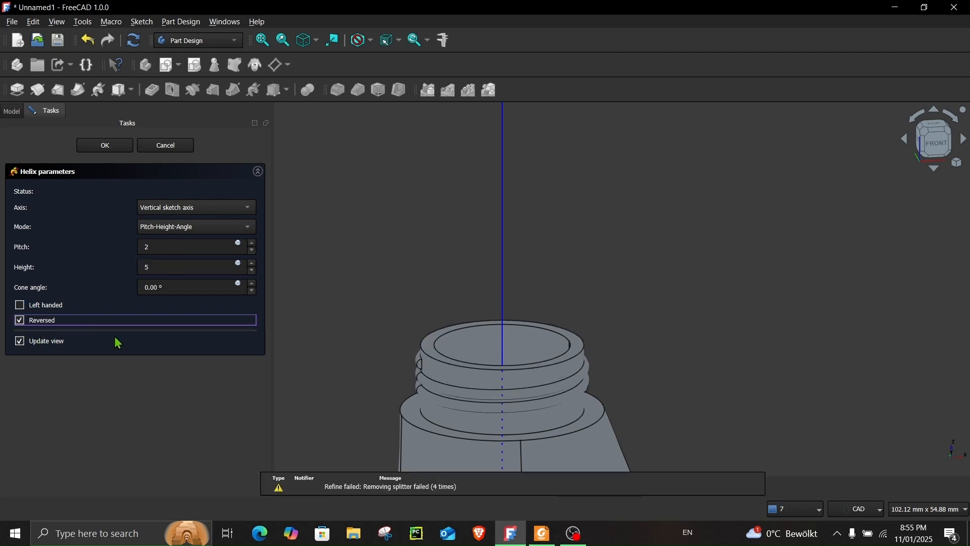
pyautogui.moveTo(317, 331); pyautogui.dragTo(400, 262, button='middle')
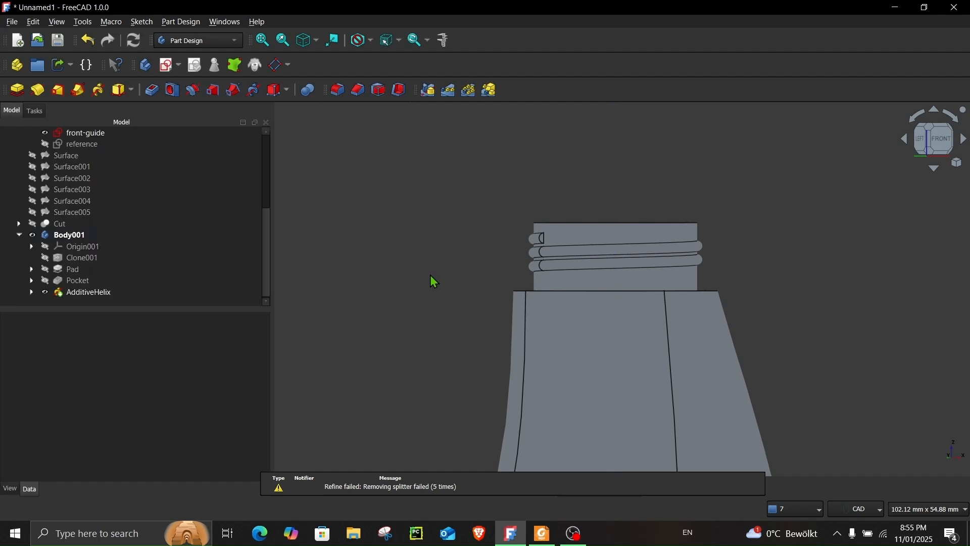
pyautogui.moveTo(430, 275); pyautogui.dragTo(444, 468, button='middle')
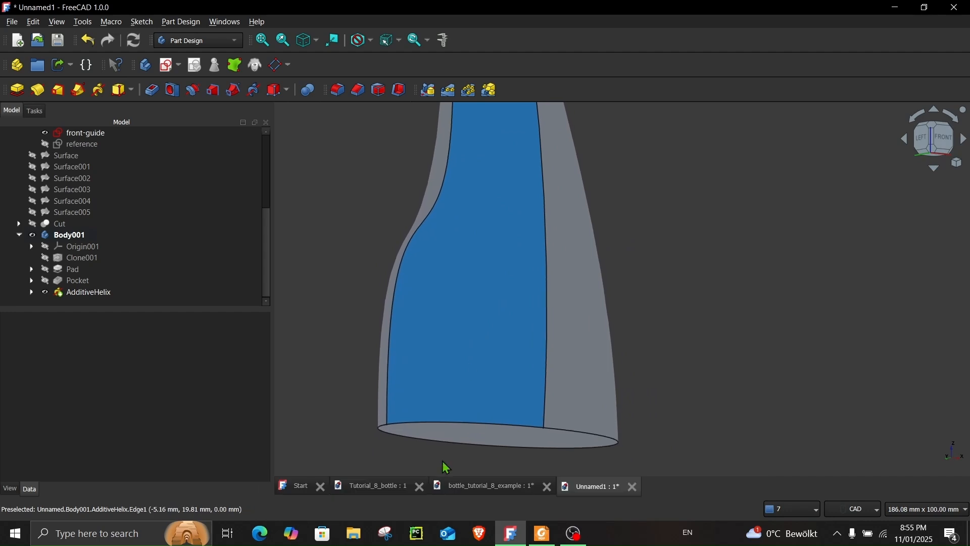
pyautogui.click(337, 91)
pyautogui.moveTo(389, 347); pyautogui.dragTo(370, 342, button='middle')
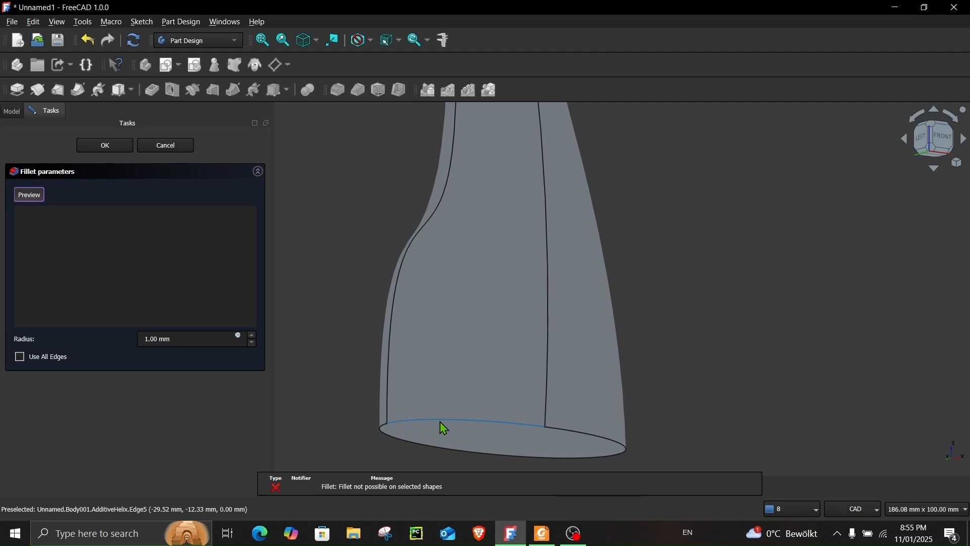
pyautogui.moveTo(515, 429); pyautogui.dragTo(543, 338, button='middle')
pyautogui.moveTo(529, 333); pyautogui.dragTo(534, 267, button='middle')
pyautogui.click(33, 22)
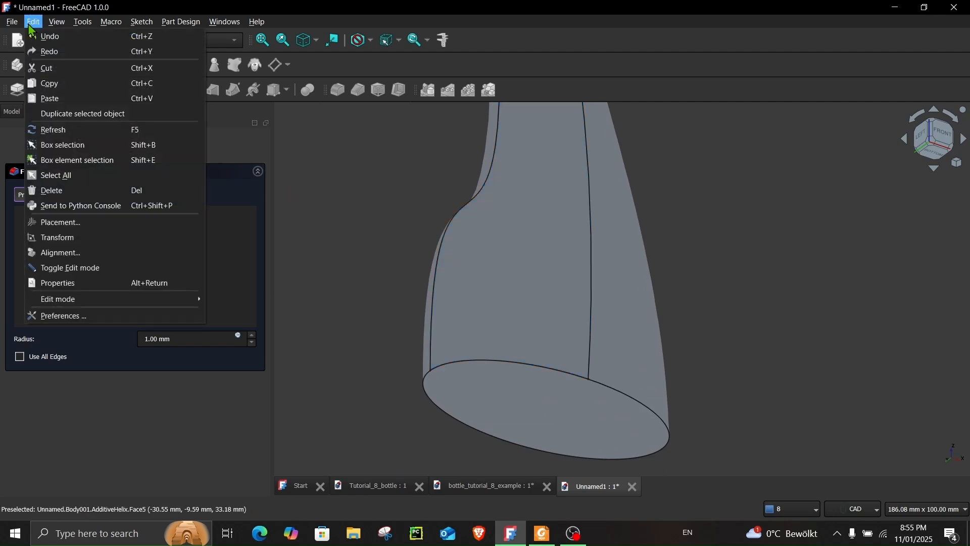
pyautogui.moveTo(51, 28)
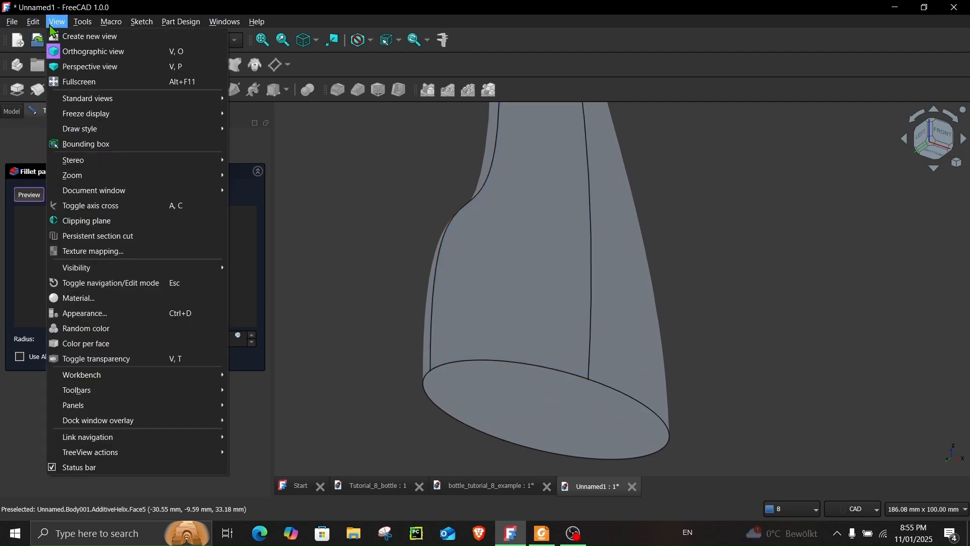
pyautogui.click(339, 251)
pyautogui.click(166, 146)
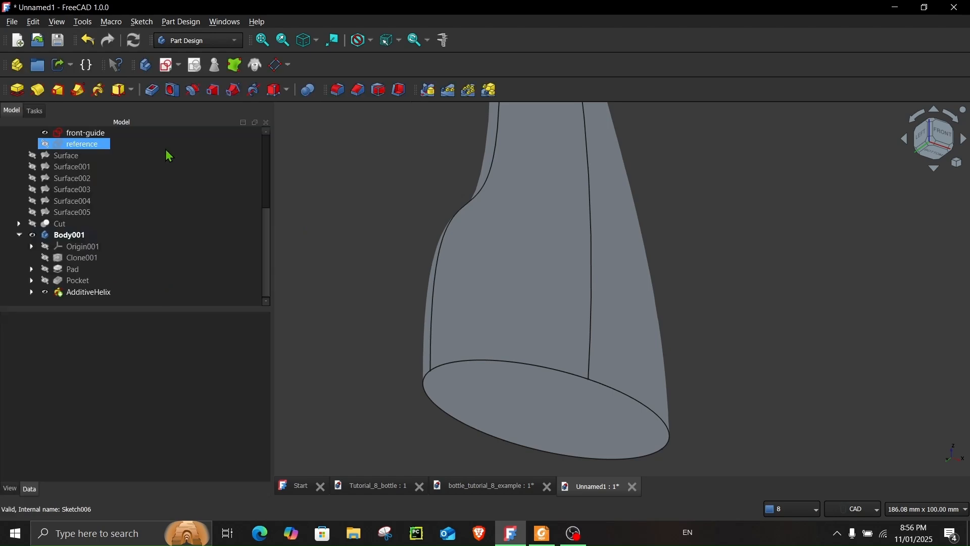
# Turn on the X clipping plane at offset 0 to expose the inside of the bottle's base.
pyautogui.click(57, 22)
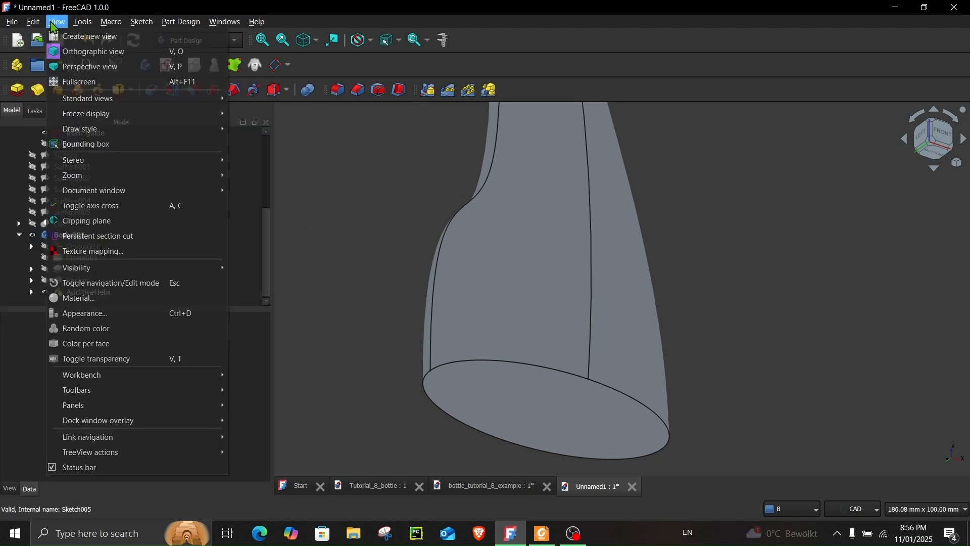
pyautogui.click(73, 222)
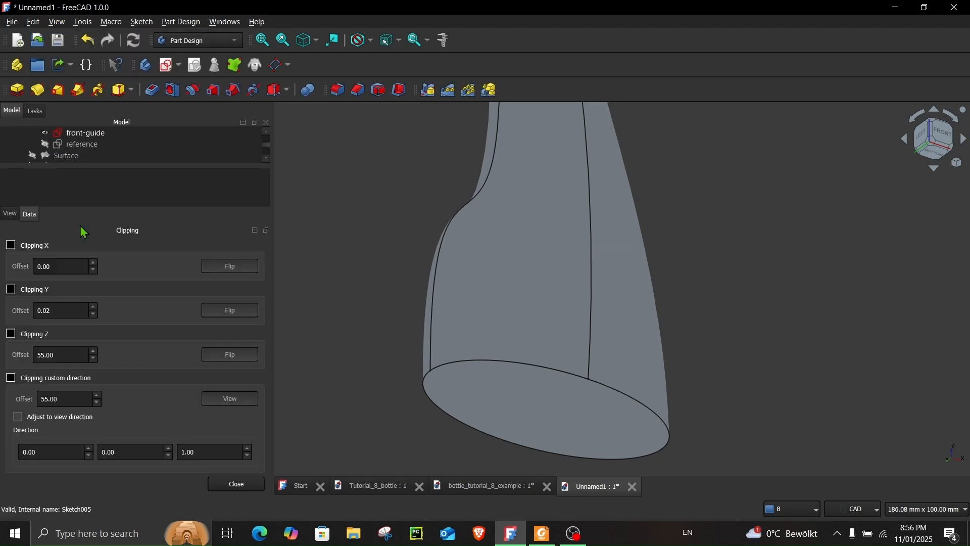
pyautogui.click(12, 247)
pyautogui.moveTo(495, 263); pyautogui.dragTo(563, 364, button='middle')
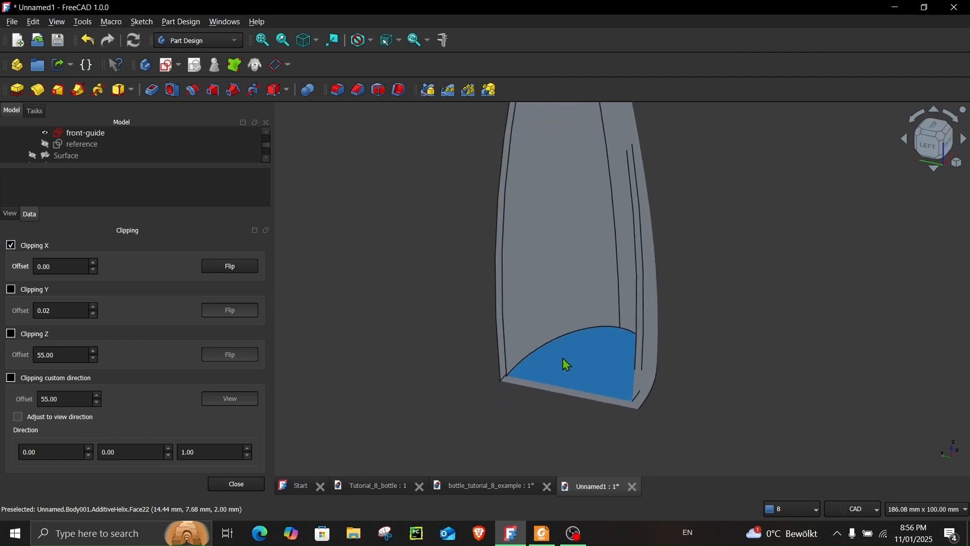
# Start a fillet and select the inner and outer edges around the bottle's base, flipping the X clipping to reach both sides.
pyautogui.click(337, 91)
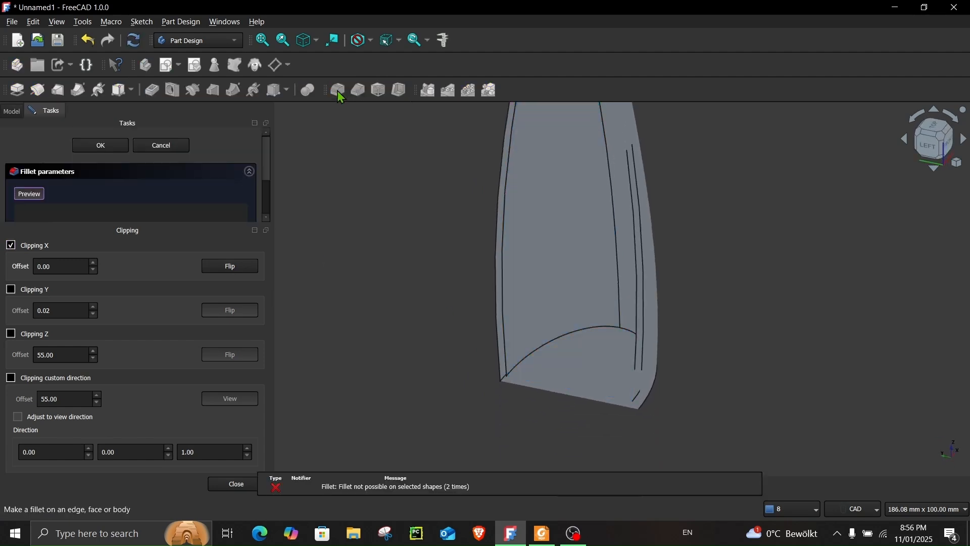
pyautogui.click(568, 334)
pyautogui.moveTo(569, 334); pyautogui.dragTo(404, 353, button='middle')
pyautogui.click(614, 323)
pyautogui.click(227, 267)
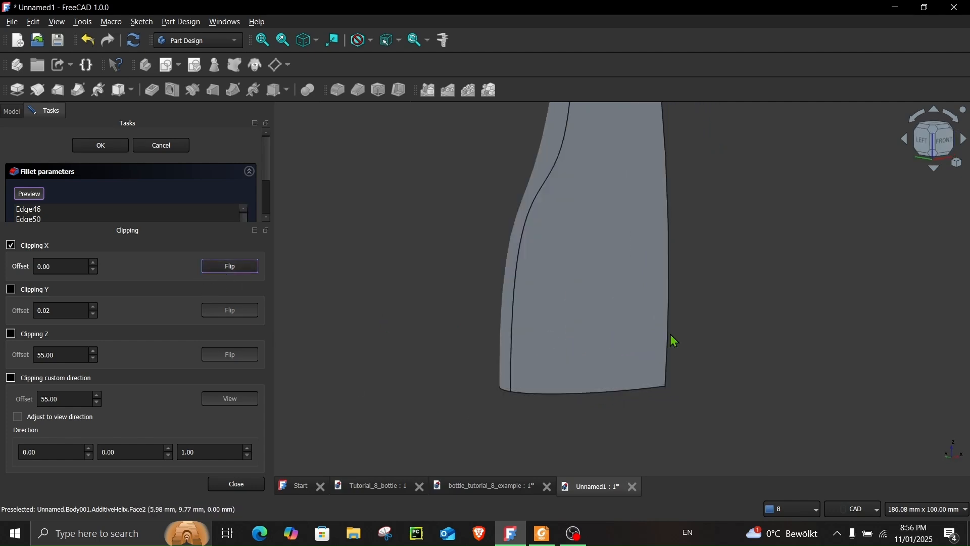
pyautogui.moveTo(671, 340); pyautogui.dragTo(702, 331, button='middle')
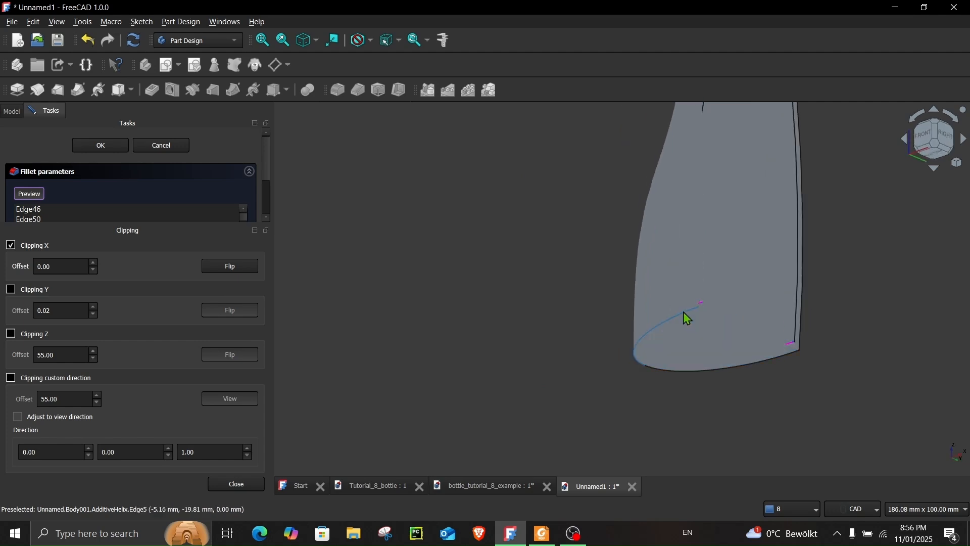
pyautogui.click(697, 373)
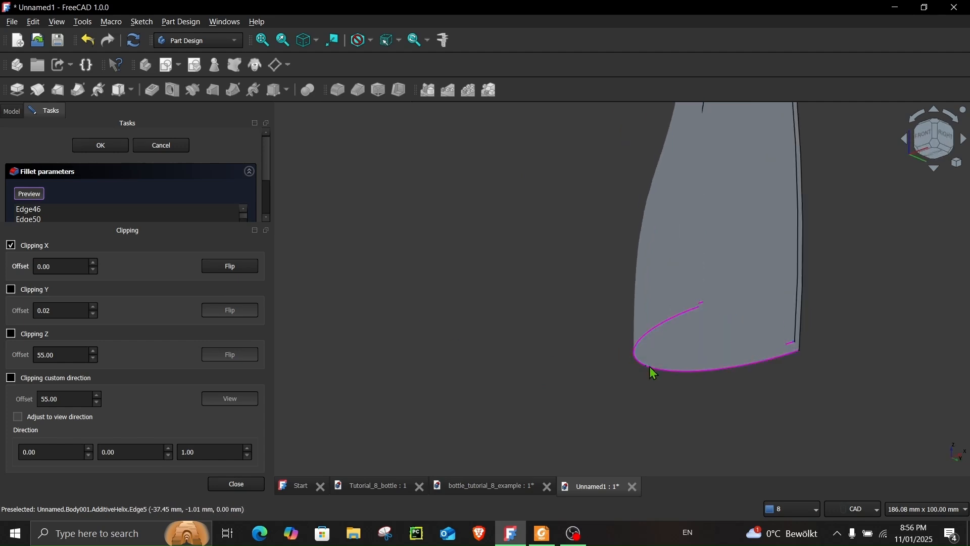
# Apply the base fillet with a 3 mm radius and close the clipping view.
pyautogui.moveTo(266, 169); pyautogui.dragTo(268, 208)
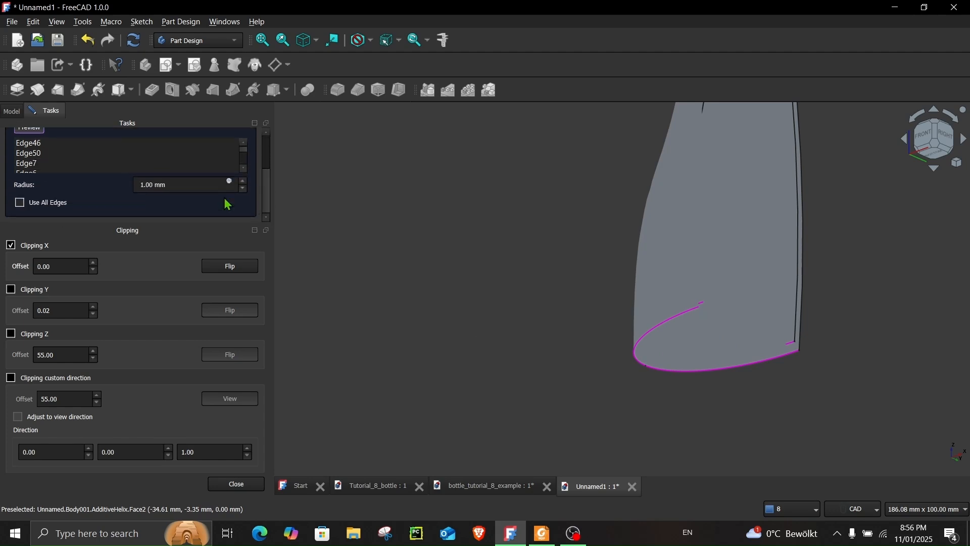
pyautogui.tripleClick(191, 186)
pyautogui.write('3')
pyautogui.scroll(3, 266, 173)
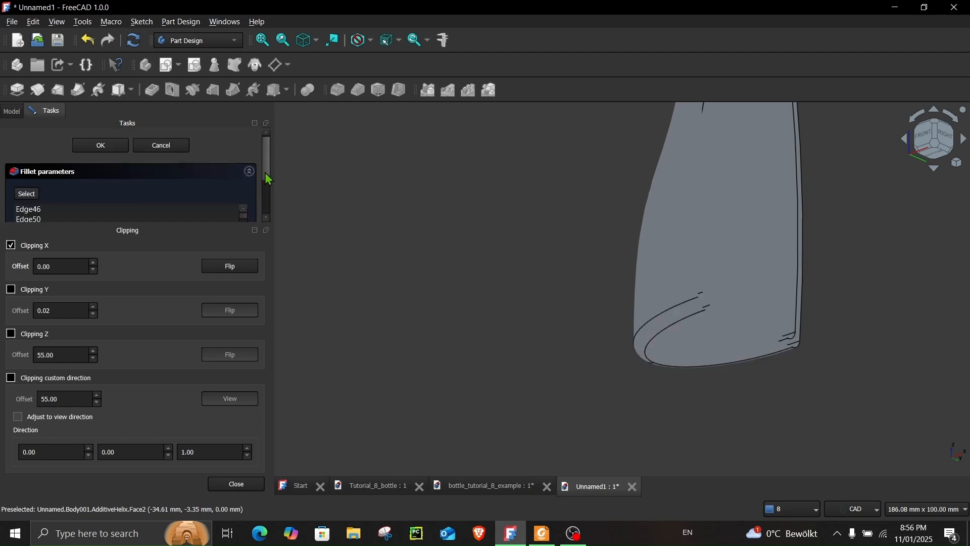
pyautogui.click(95, 149)
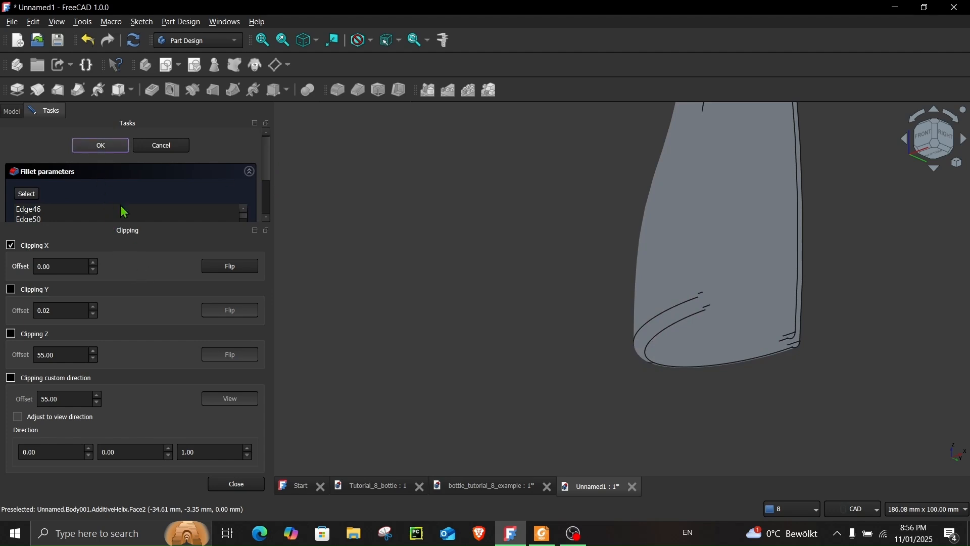
pyautogui.click(235, 484)
pyautogui.scroll(-5, 554, 230)
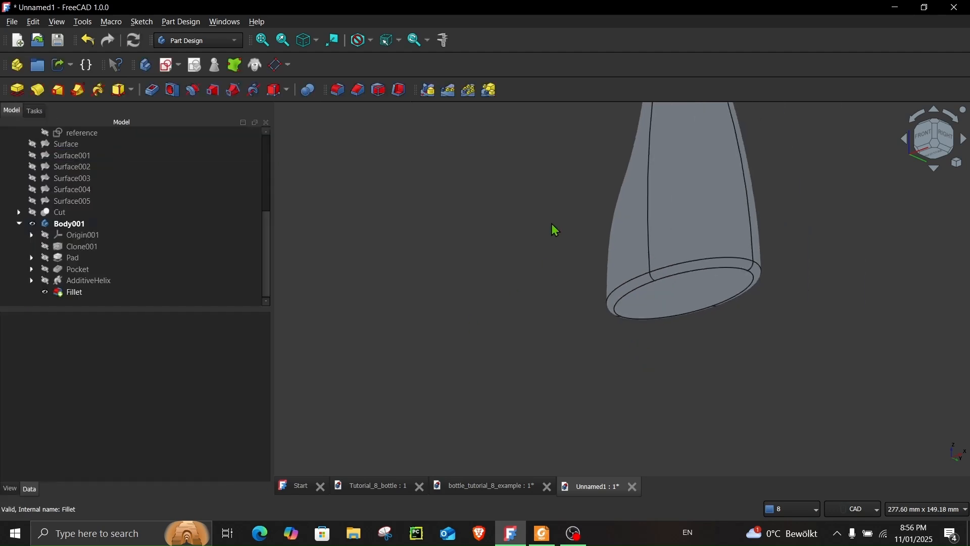
pyautogui.moveTo(458, 281); pyautogui.dragTo(483, 259, button='middle')
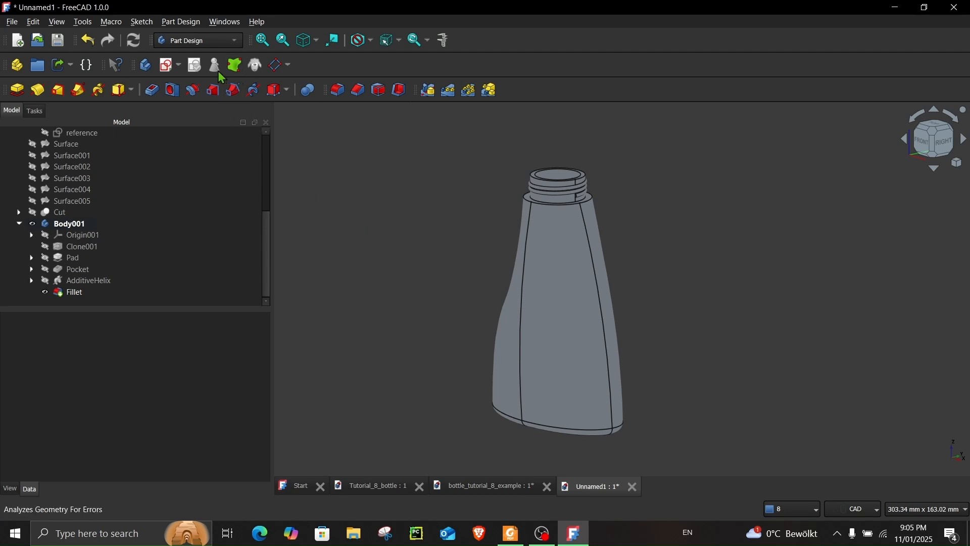
# Run a geometry check on the Fillet feature and examine the reported errors.
pyautogui.click(71, 293)
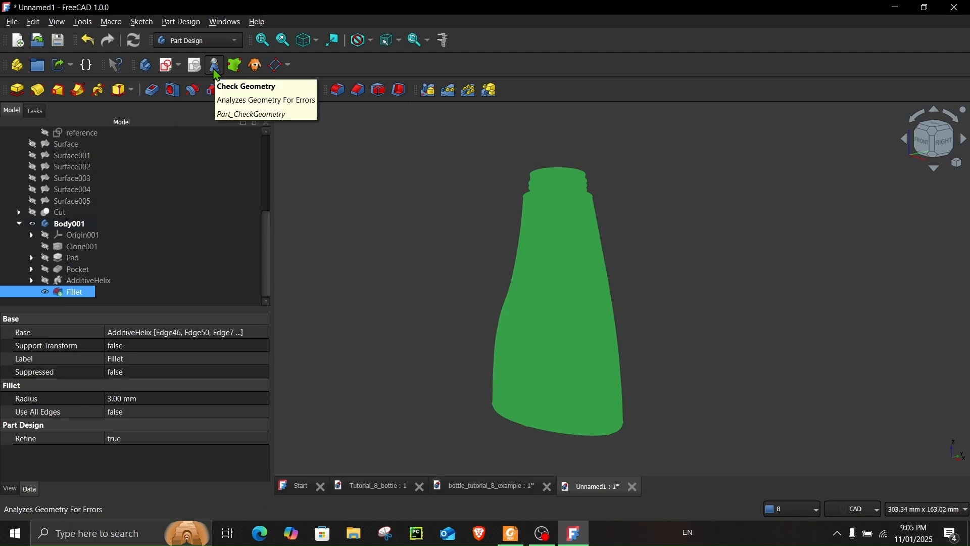
pyautogui.click(215, 66)
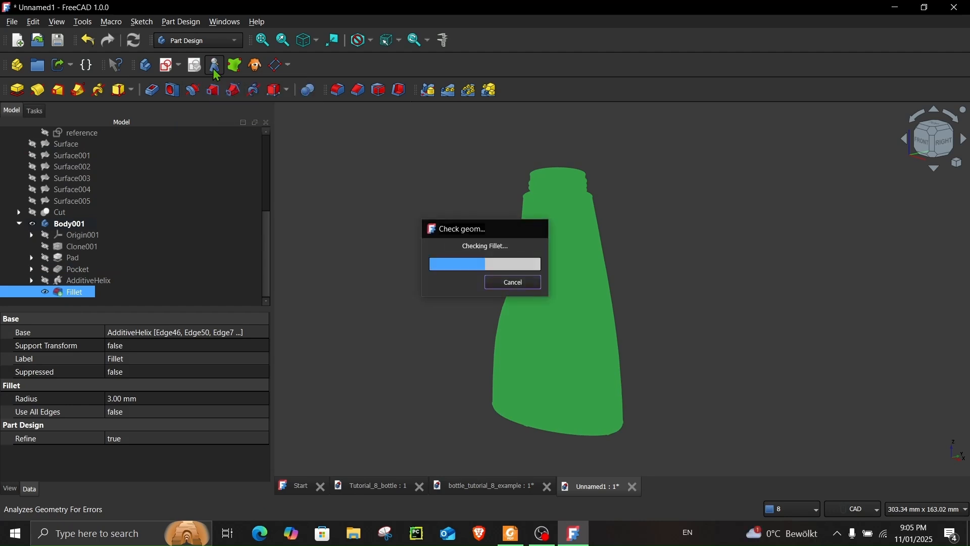
pyautogui.click(115, 197)
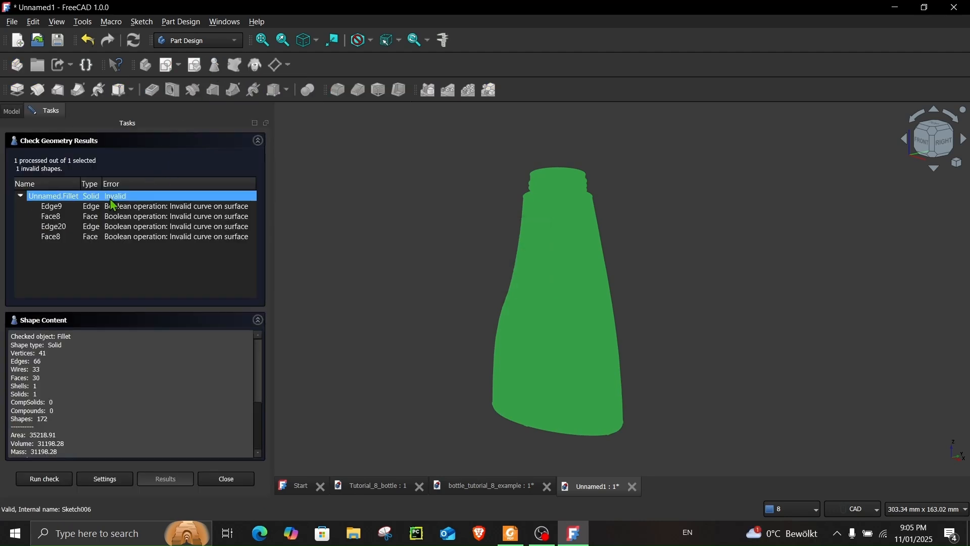
pyautogui.click(130, 218)
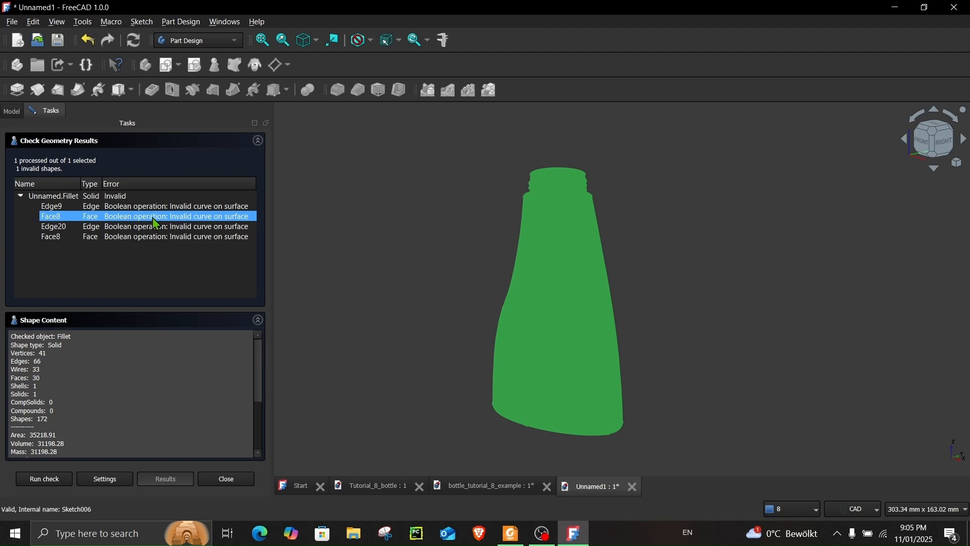
# Disable the boolean operation check in the geometry check settings and rerun the check on the fillet.
pyautogui.click(107, 480)
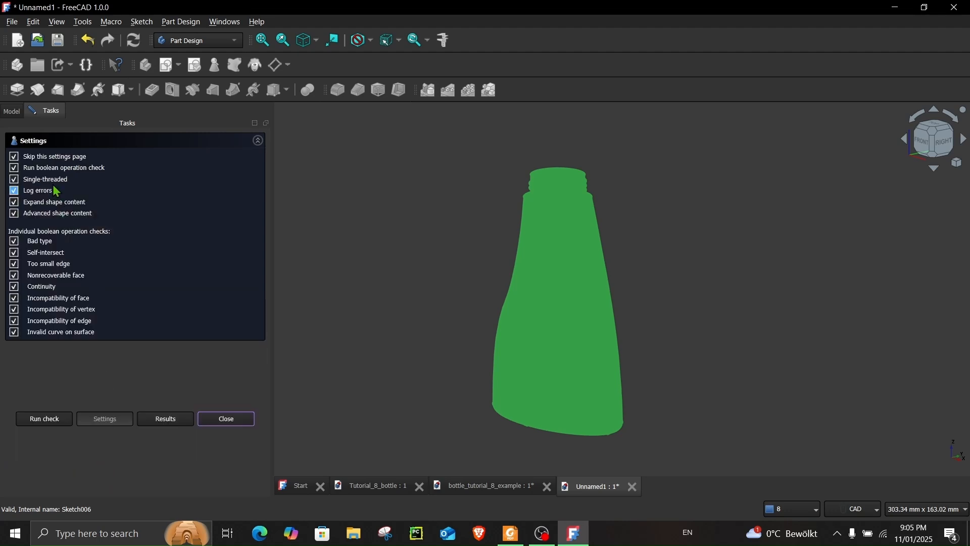
pyautogui.click(46, 169)
pyautogui.click(166, 418)
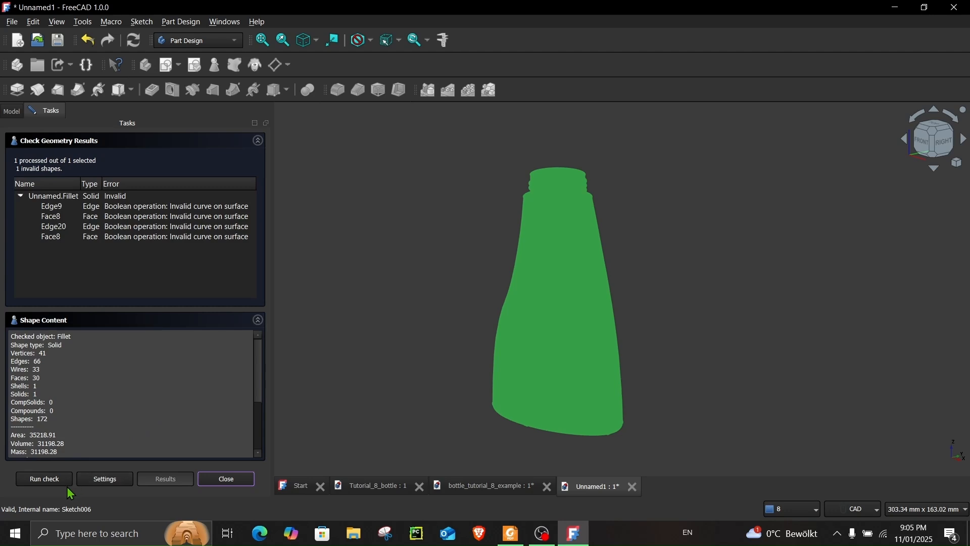
pyautogui.click(53, 479)
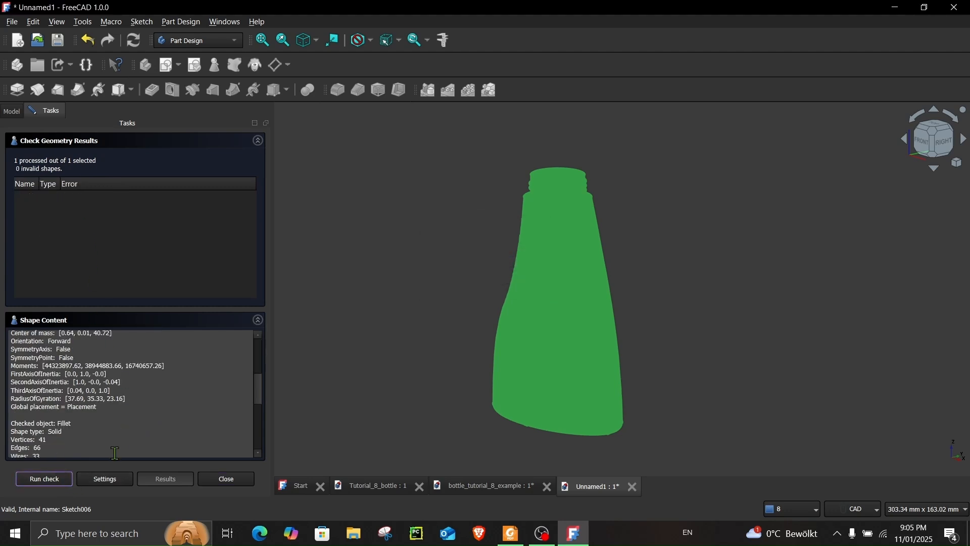
# Re-enable the boolean operation check in the geometry check settings and rerun the check on the fillet.
pyautogui.click(108, 481)
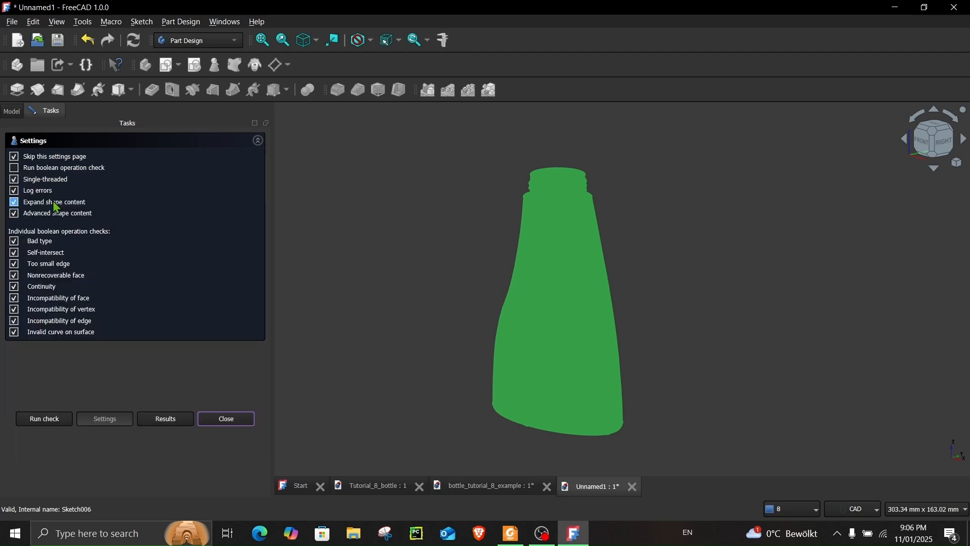
pyautogui.click(57, 171)
pyautogui.click(71, 419)
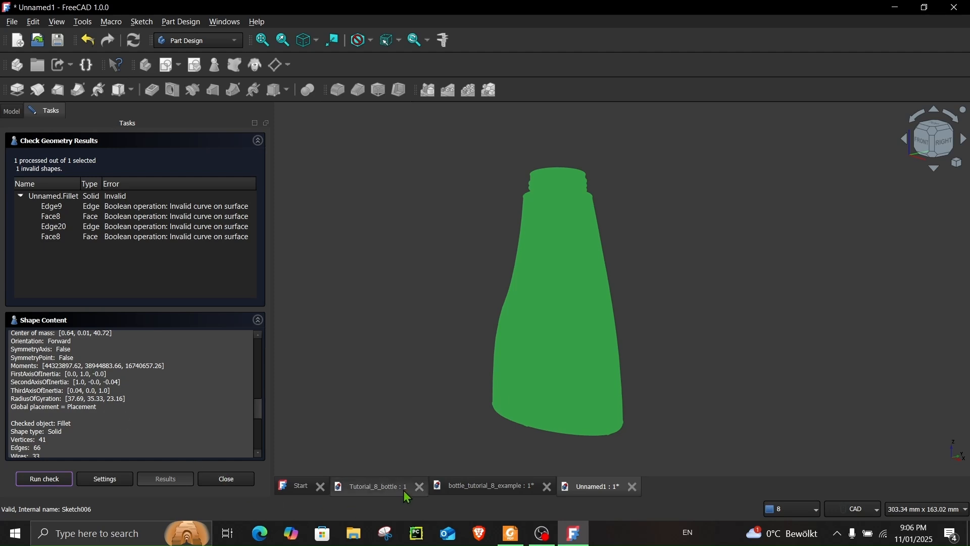
# Open Formula 1 Front Wing STEP.STEP with the default STEP import options and close the fillet's geometry check results.
pyautogui.click(12, 22)
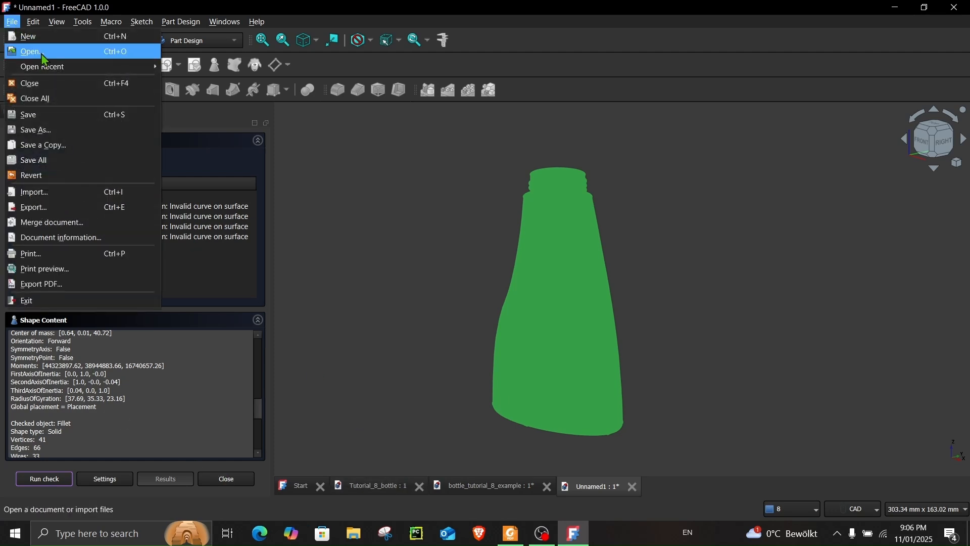
pyautogui.click(30, 55)
pyautogui.click(291, 118)
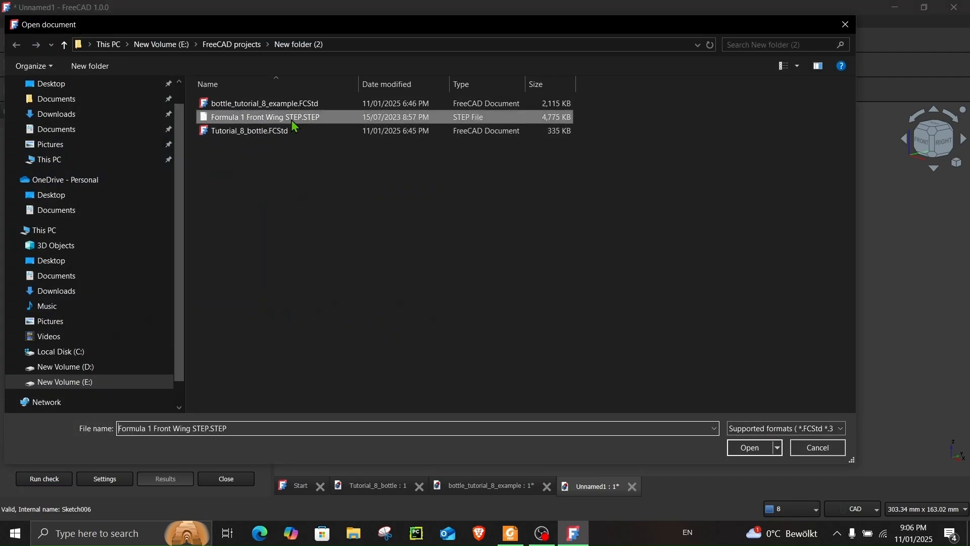
pyautogui.click(734, 443)
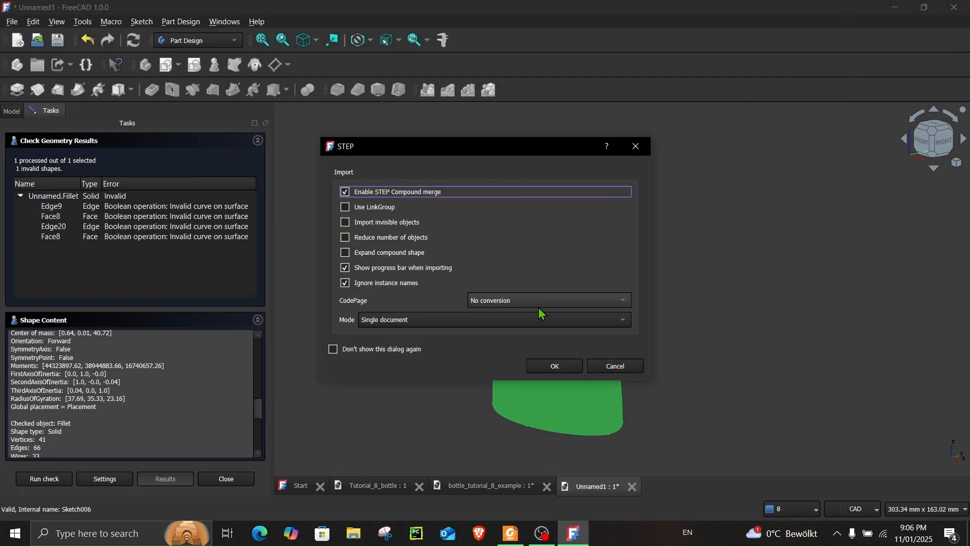
pyautogui.click(554, 366)
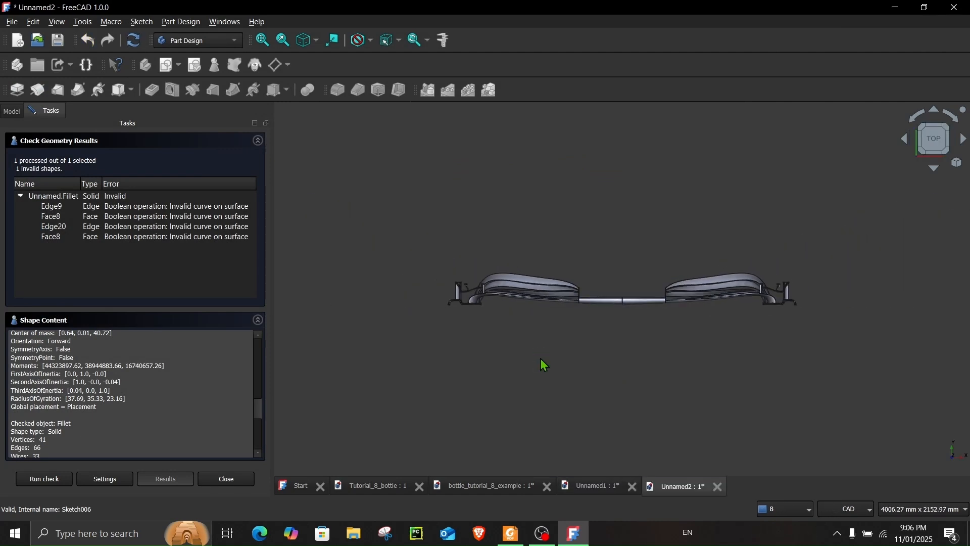
pyautogui.click(226, 479)
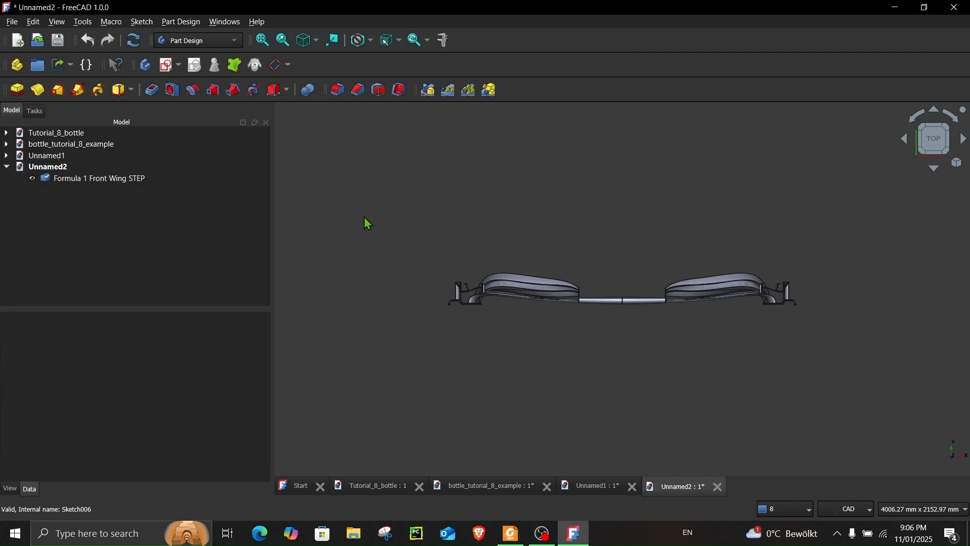
# Run a geometry check on the imported Formula 1 Front Wing STEP part and examine its model and reported errors.
pyautogui.click(104, 179)
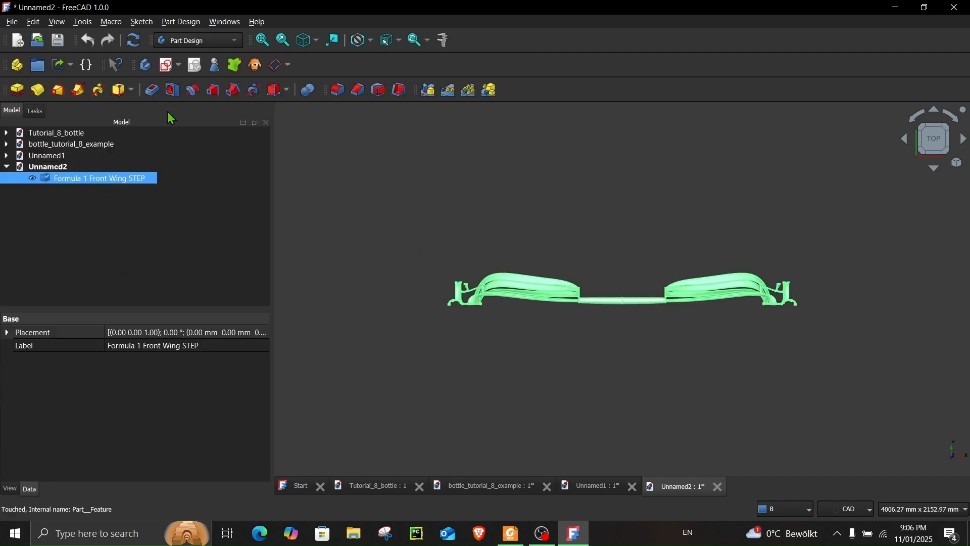
pyautogui.click(214, 65)
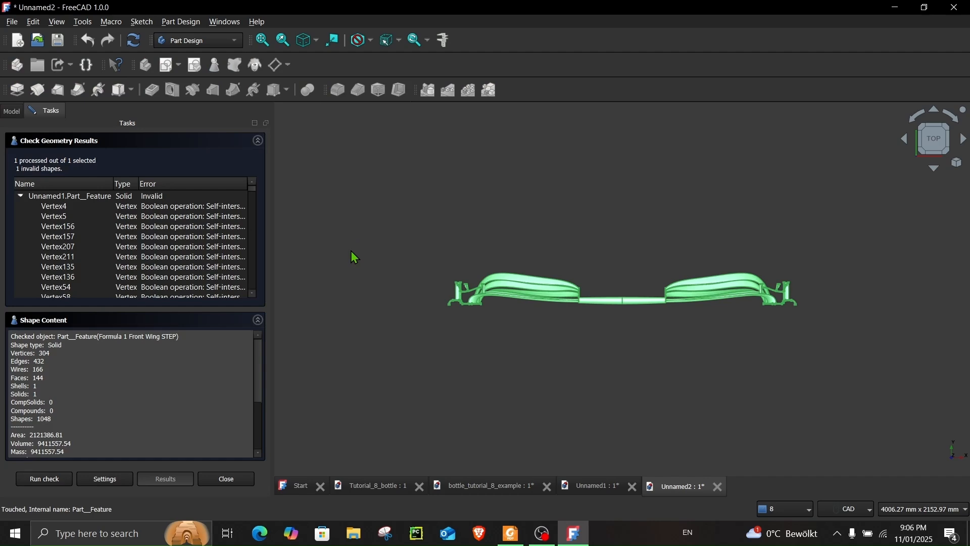
pyautogui.moveTo(354, 250); pyautogui.dragTo(348, 289, button='middle')
pyautogui.scroll(5, 664, 305)
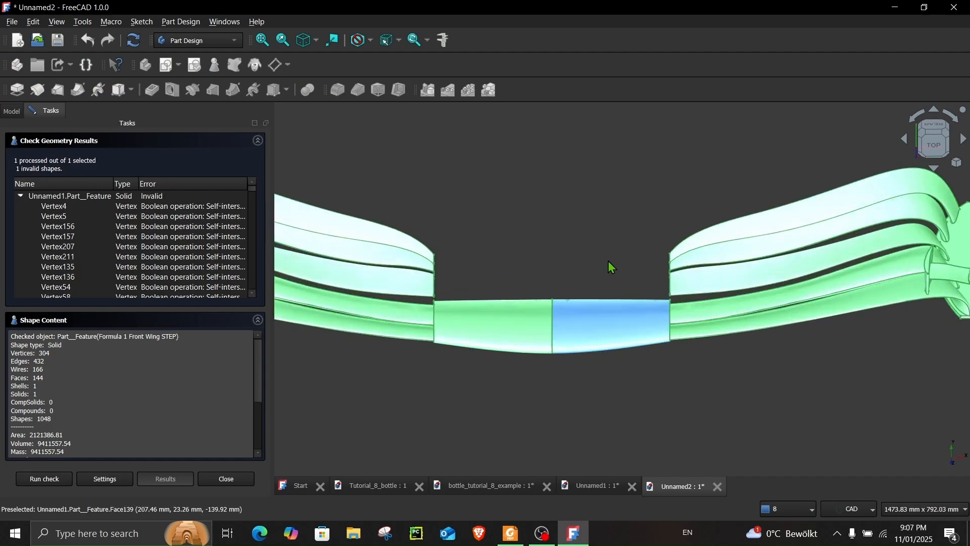
pyautogui.scroll(-1, 608, 261)
pyautogui.click(595, 246)
pyautogui.moveTo(595, 246); pyautogui.dragTo(525, 225, button='middle')
pyautogui.scroll(-6, 172, 235)
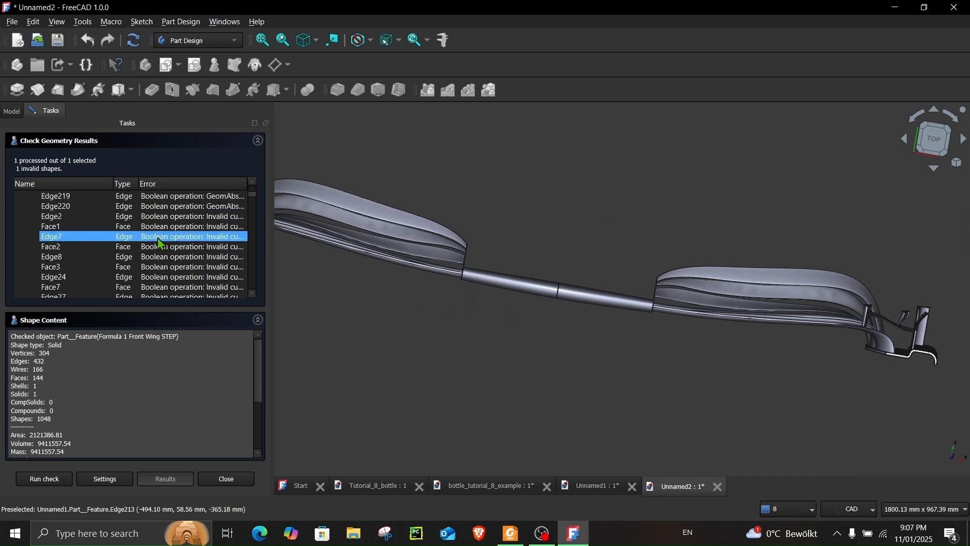
pyautogui.scroll(-3, 158, 240)
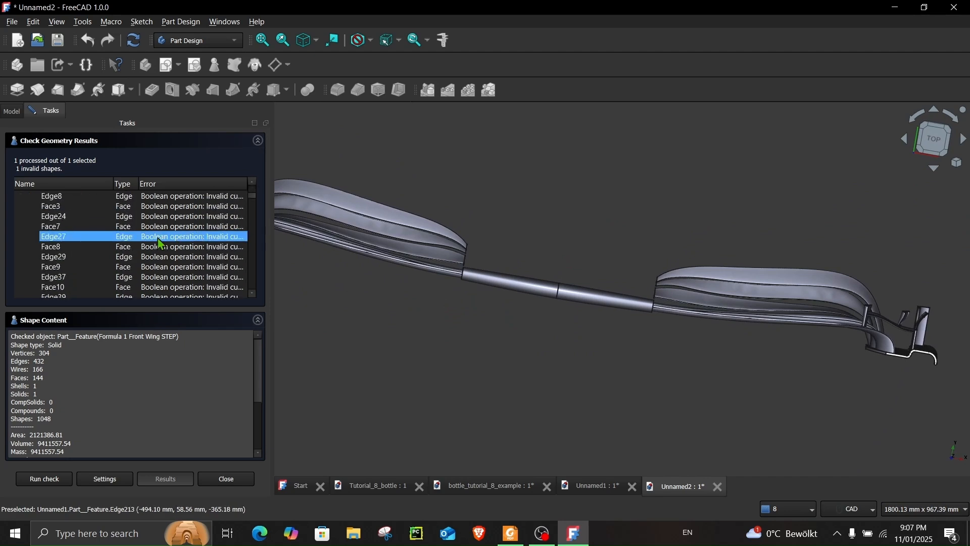
# Review the boolean operation check option in the geometry check settings, return to the results and rerun the check.
pyautogui.click(114, 483)
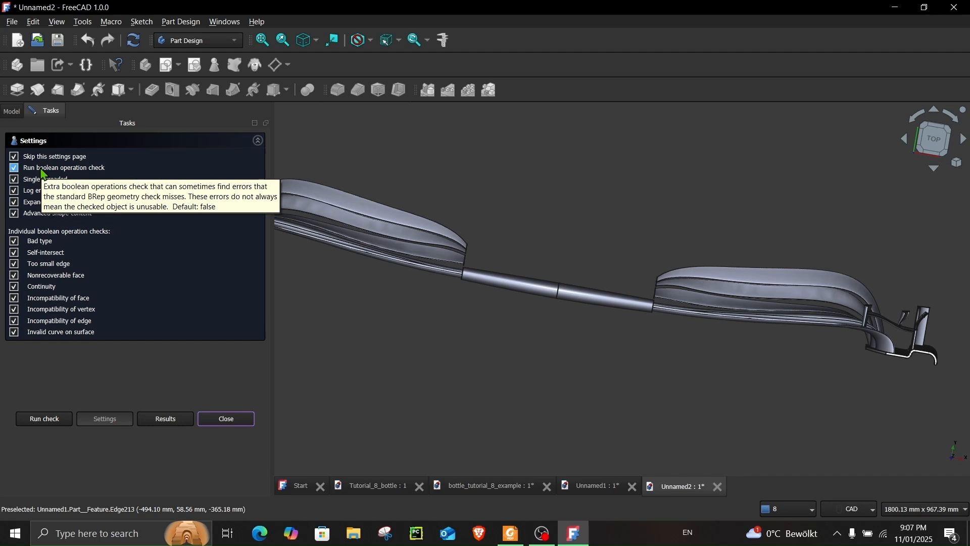
pyautogui.click(158, 415)
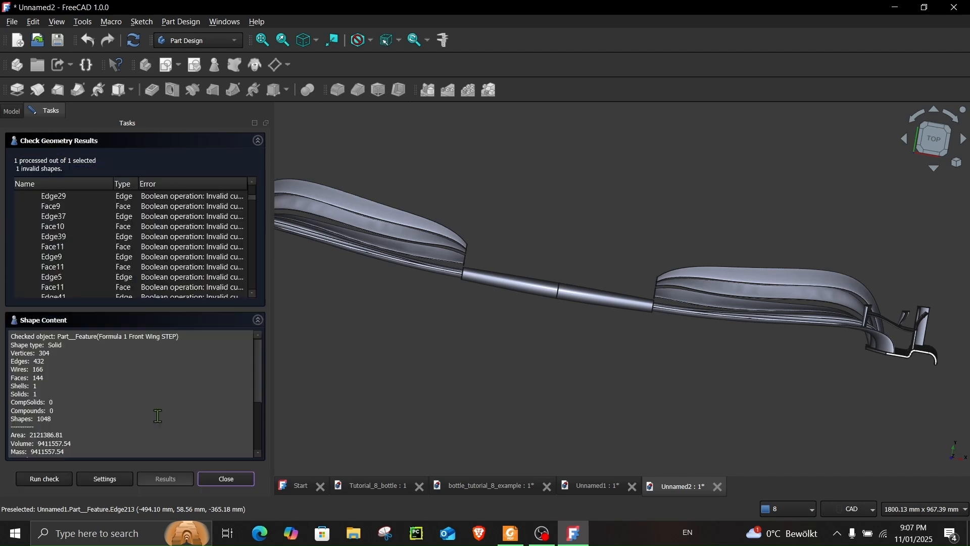
pyautogui.click(44, 478)
pyautogui.scroll(-5, 349, 305)
# Close the geometry check on the front wing and switch back to the Unnamed1 bottle document.
pyautogui.moveTo(381, 328); pyautogui.dragTo(353, 378, button='middle')
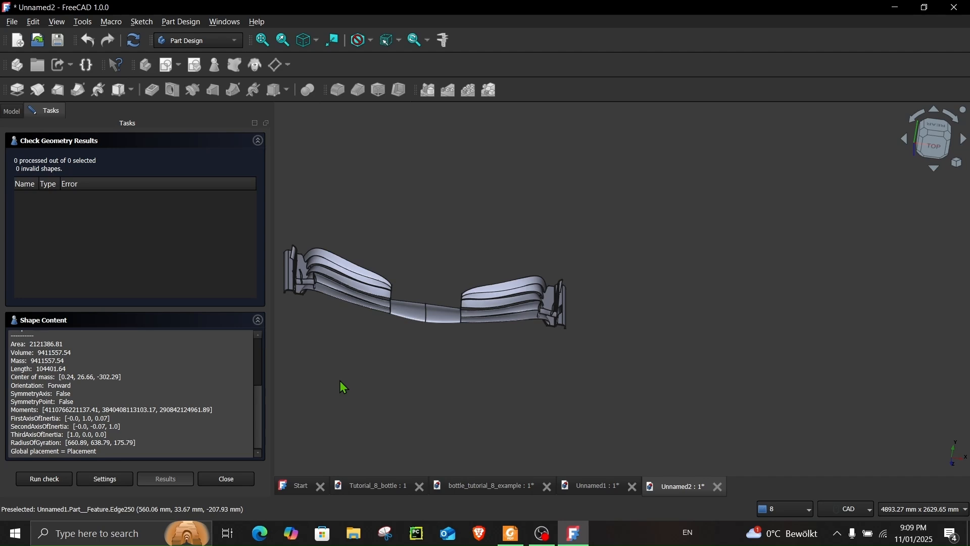
pyautogui.click(226, 479)
pyautogui.click(606, 489)
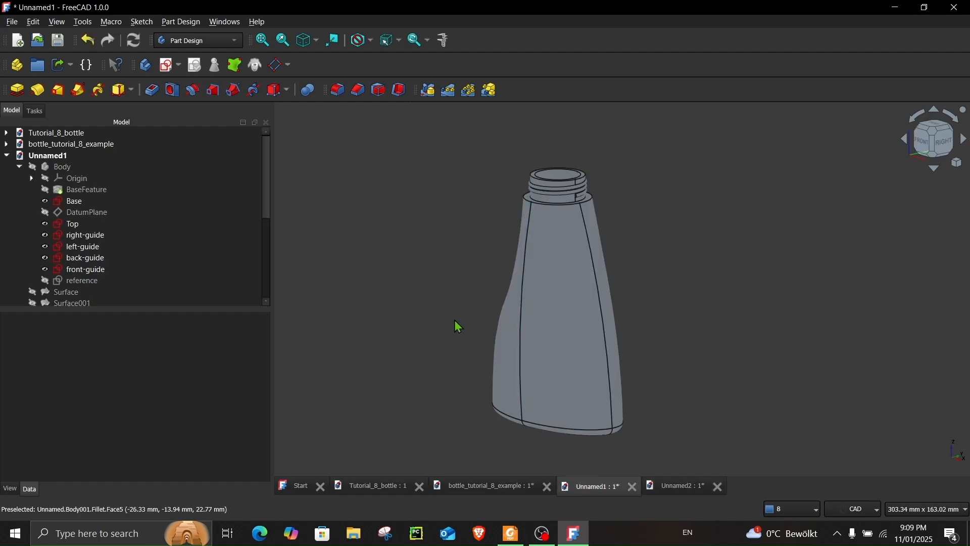